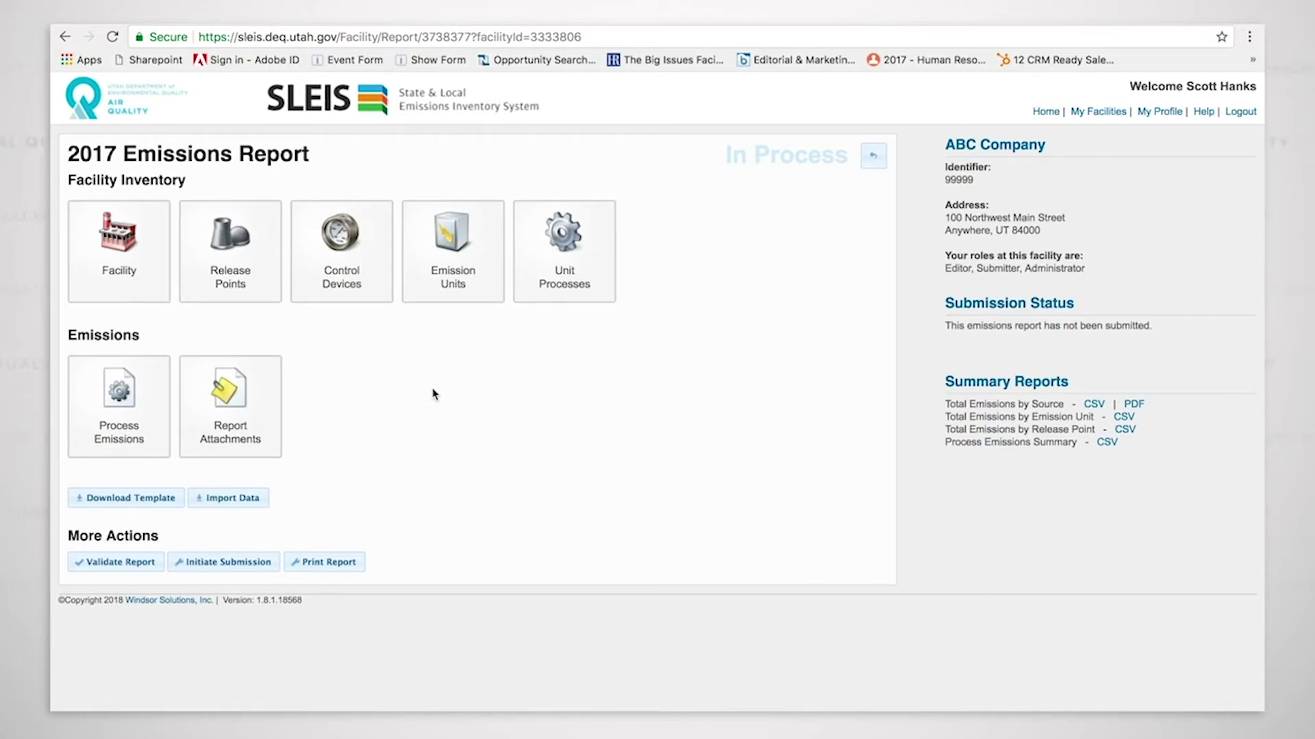
- Open the 1 - Boiler Natural Gas process emissions record for editing and review its throughput and supplemental calculation parameters
click(150, 401)
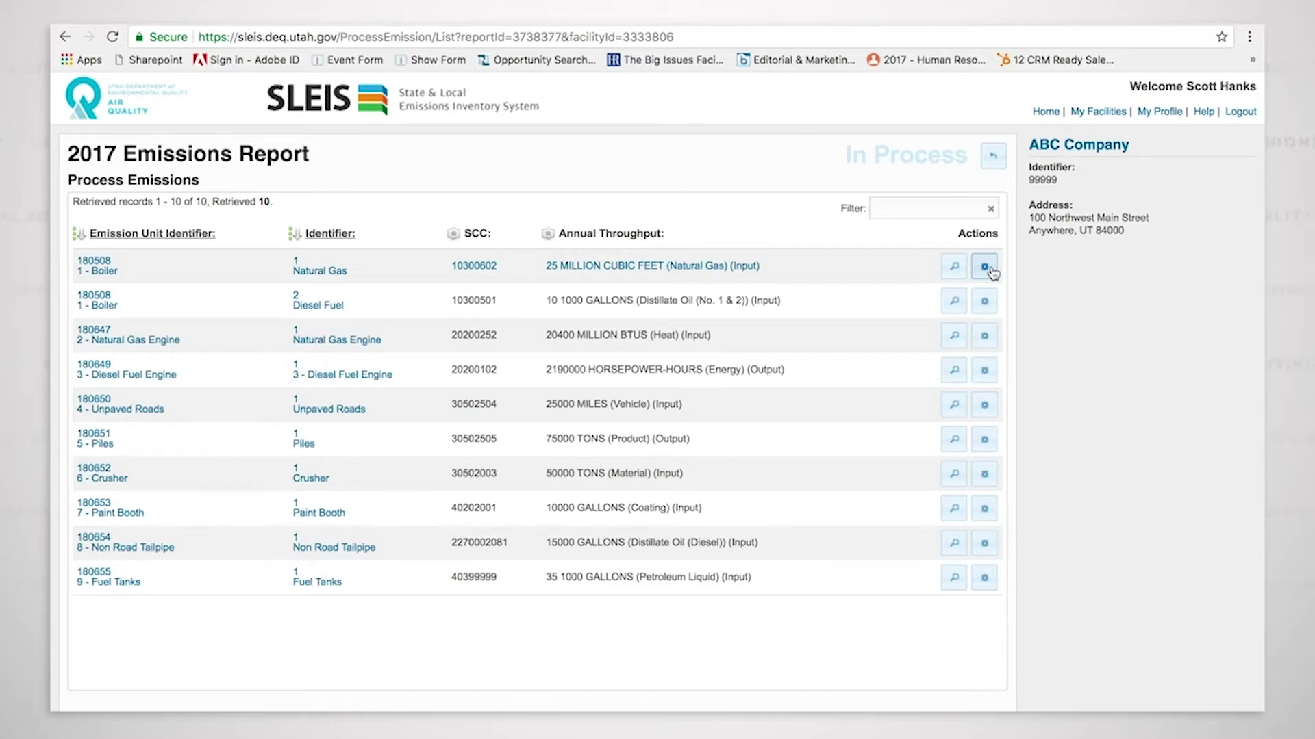
click(990, 271)
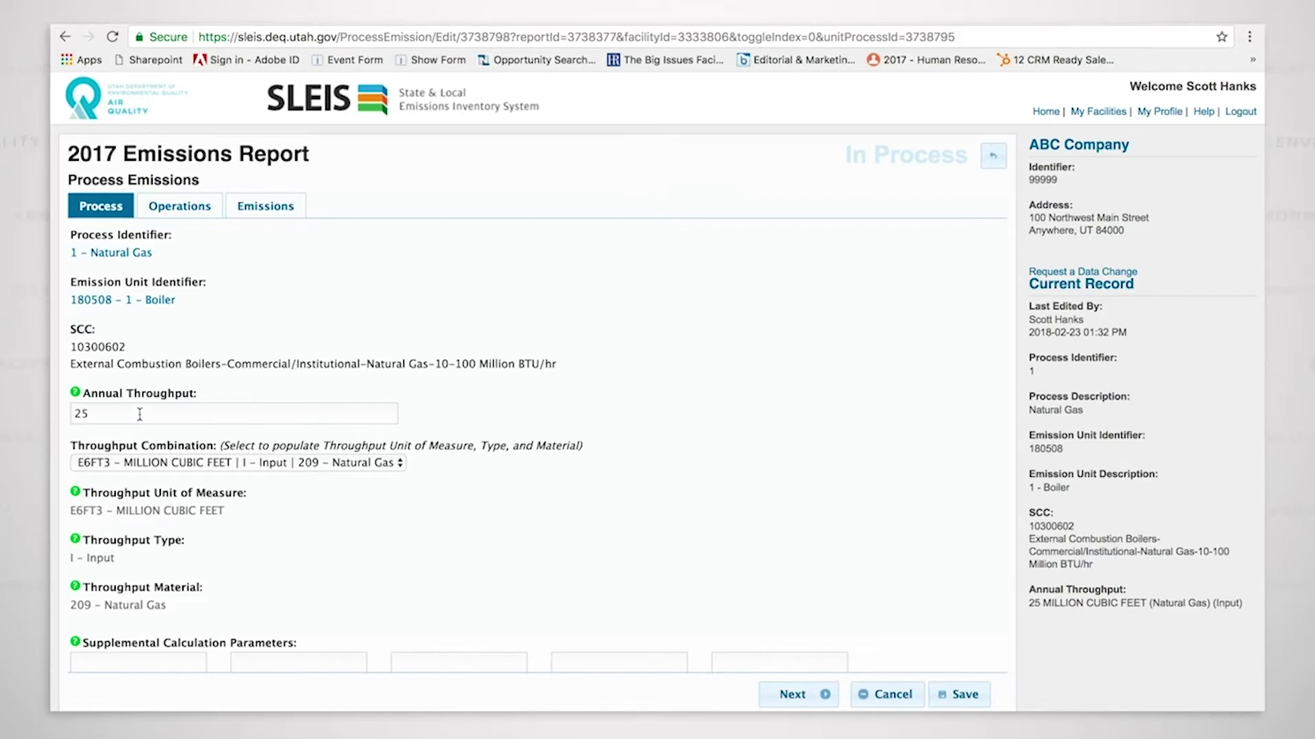
scroll(150, 419, down, 3)
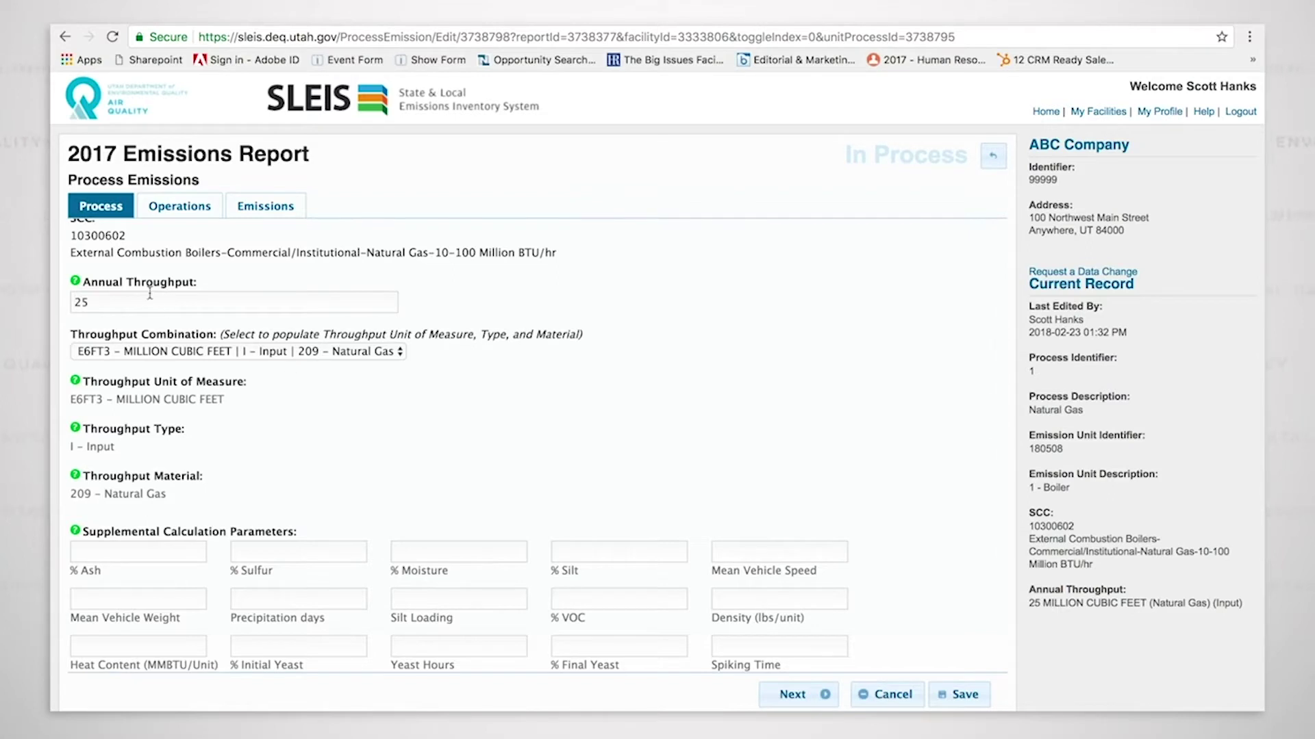
scroll(558, 295, up, 3)
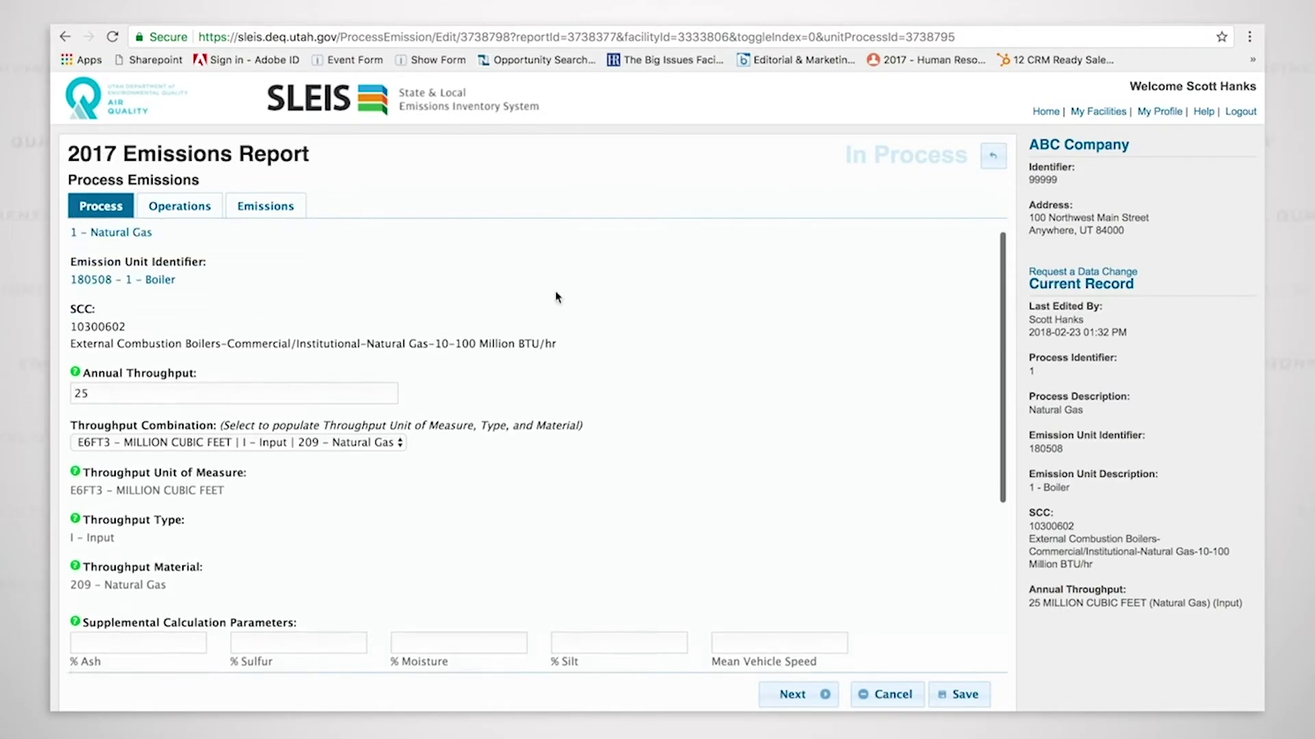
scroll(558, 296, down, 4)
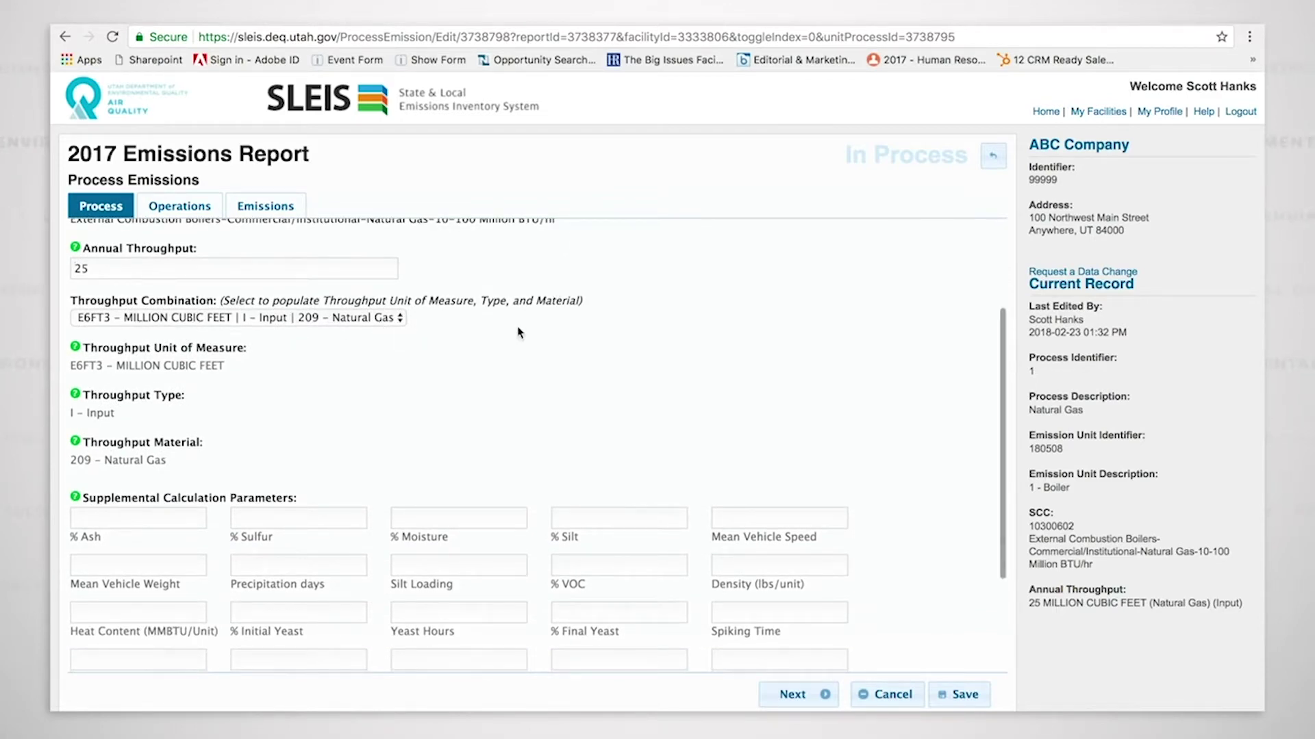
click(76, 269)
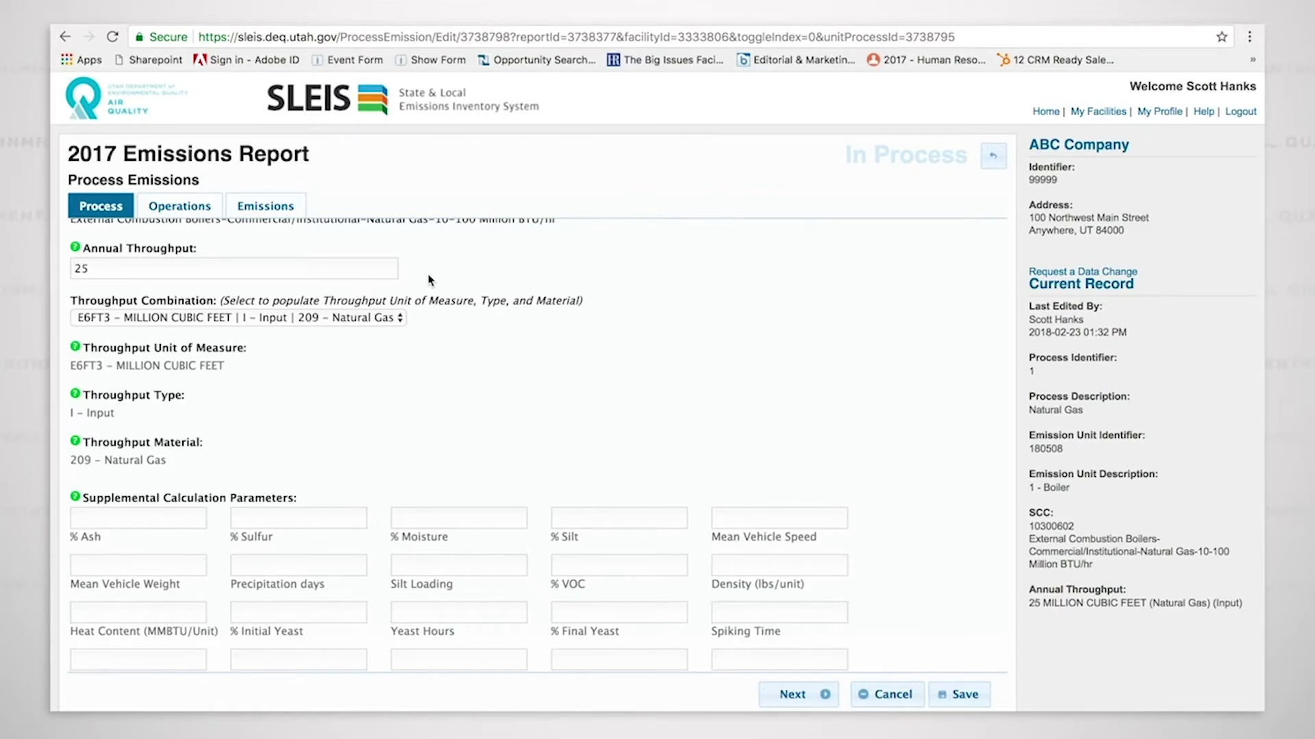
scroll(490, 372, down, 3)
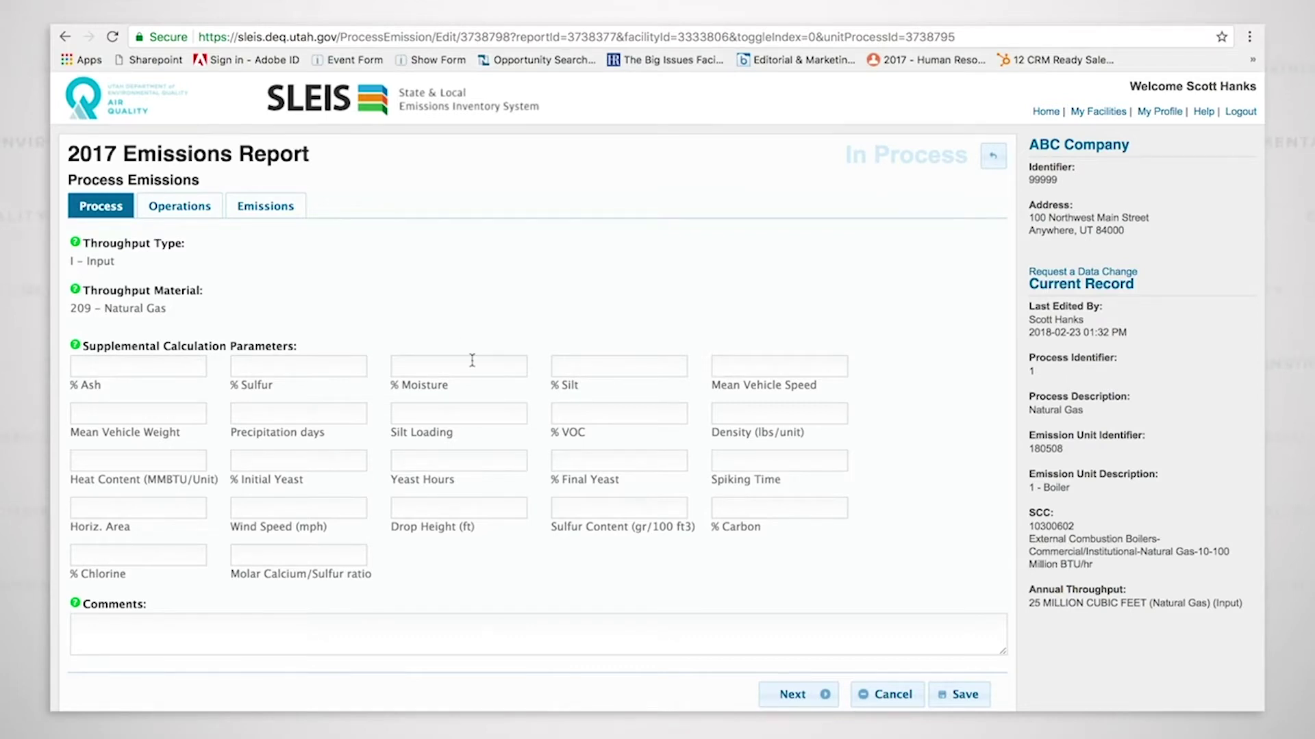
scroll(376, 301, up, 5)
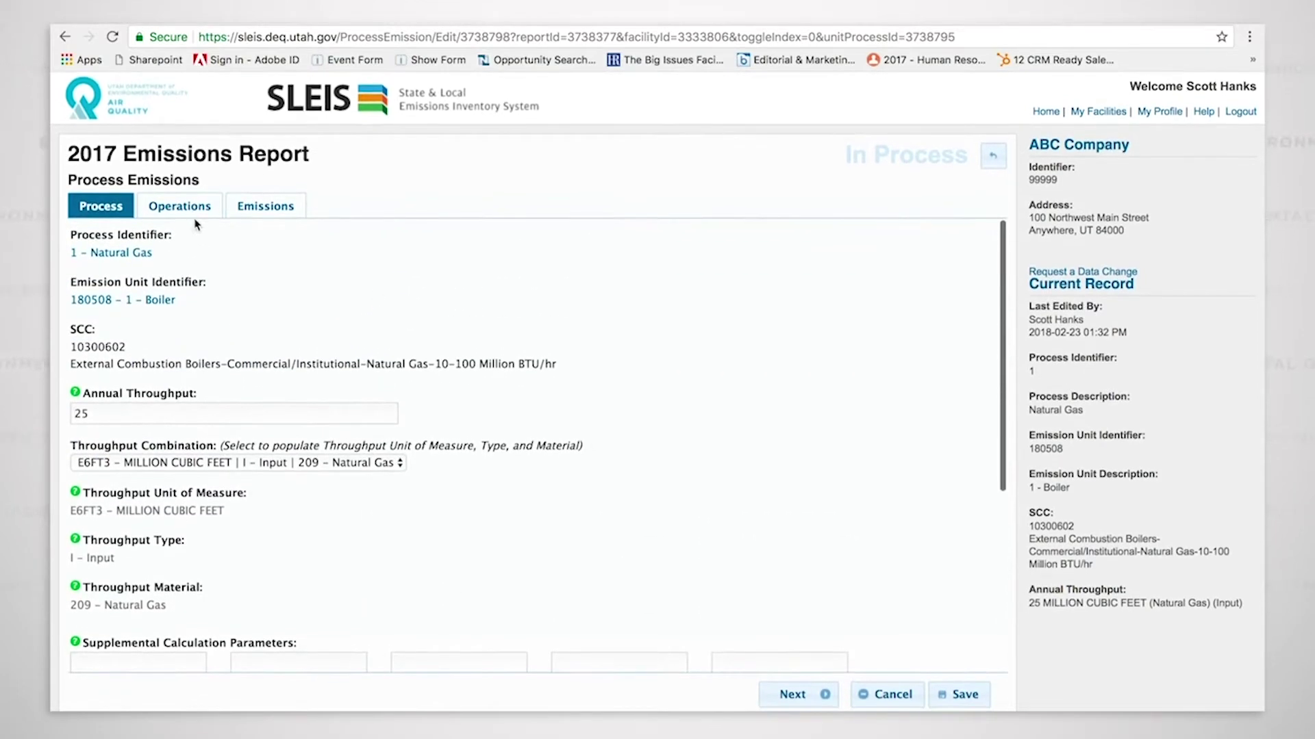
- In the process's operations data, set the standard start time to 07:30 AM and the standard end time to 05:30 PM
click(182, 213)
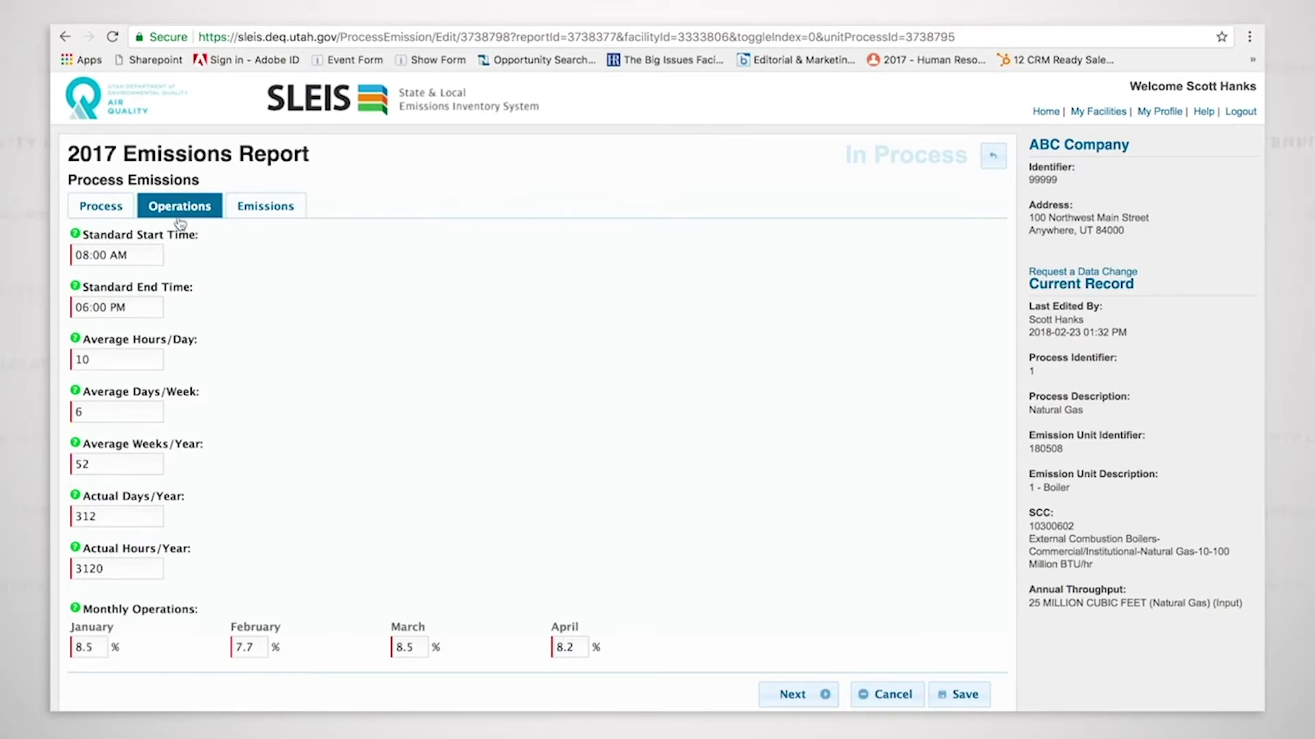
scroll(315, 301, down, 2)
scroll(315, 301, up, 2)
click(144, 254)
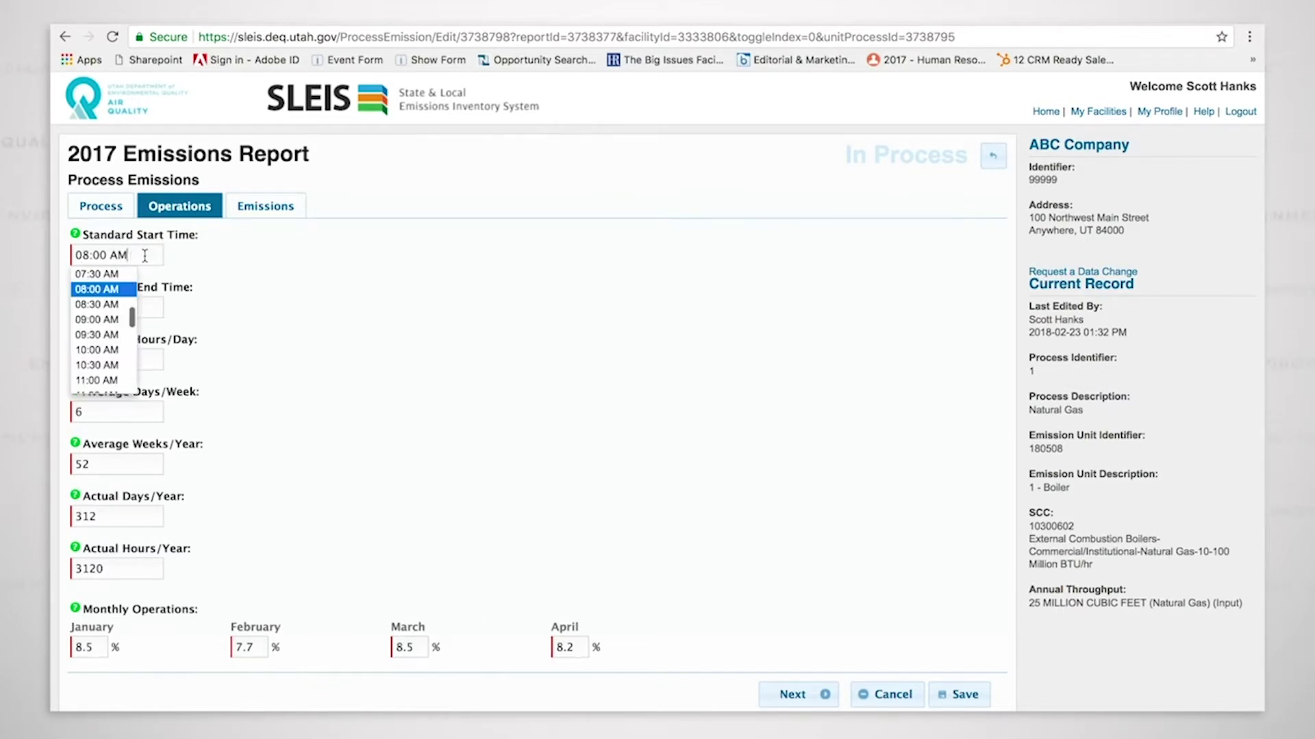
click(111, 275)
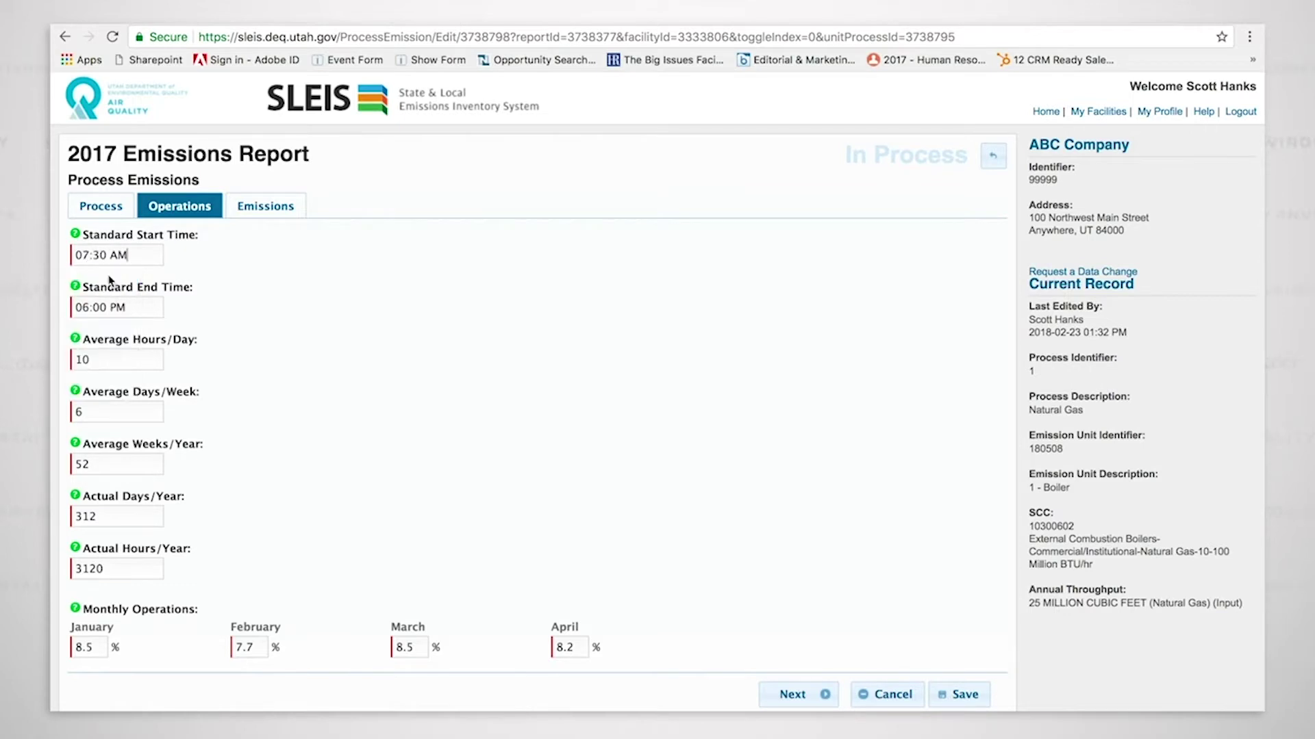
click(135, 305)
click(103, 326)
- Clear the Actual Hours/Year and Actual Days/Year values
drag(112, 569, 67, 571)
key(BackSpace)
drag(104, 518, 59, 520)
key(BackSpace)
- Replace the average operating schedule with 8 hours per day, 5 days per week and 50 weeks per year
drag(91, 460, 63, 463)
key(BackSpace)
drag(100, 411, 63, 413)
key(BackSpace)
drag(89, 361, 63, 361)
key(BackSpace)
text(8)
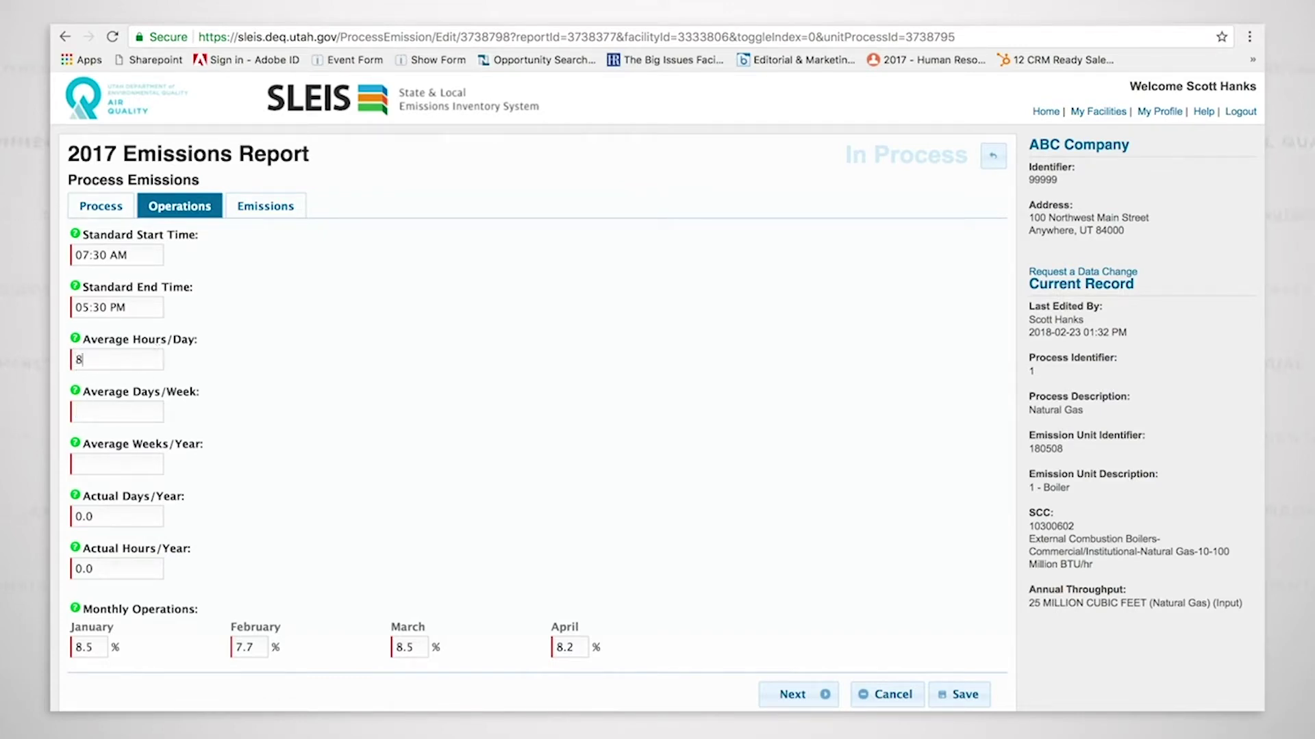
key(Tab)
text(5)
key(Tab)
text(50)
key(Tab)
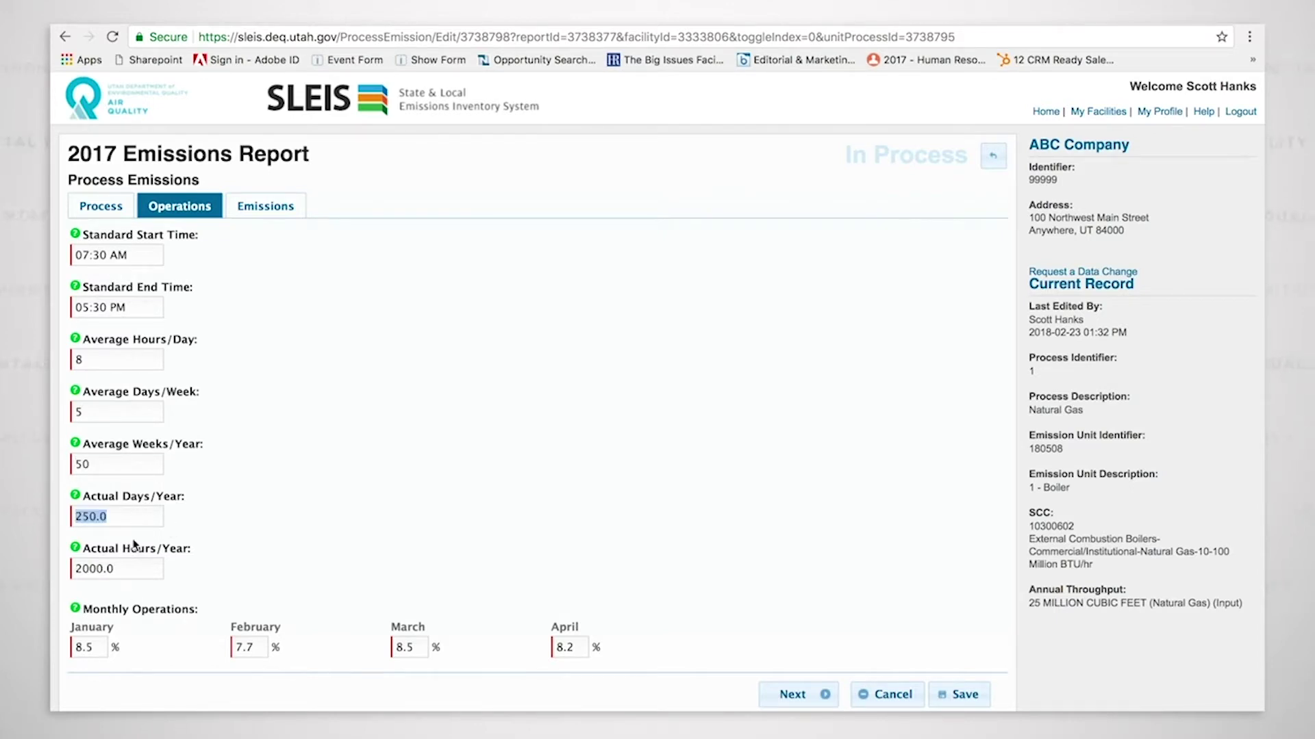
- Review the monthly operations percentages against the help page's even-distribution table, and close the help page
scroll(371, 518, down, 3)
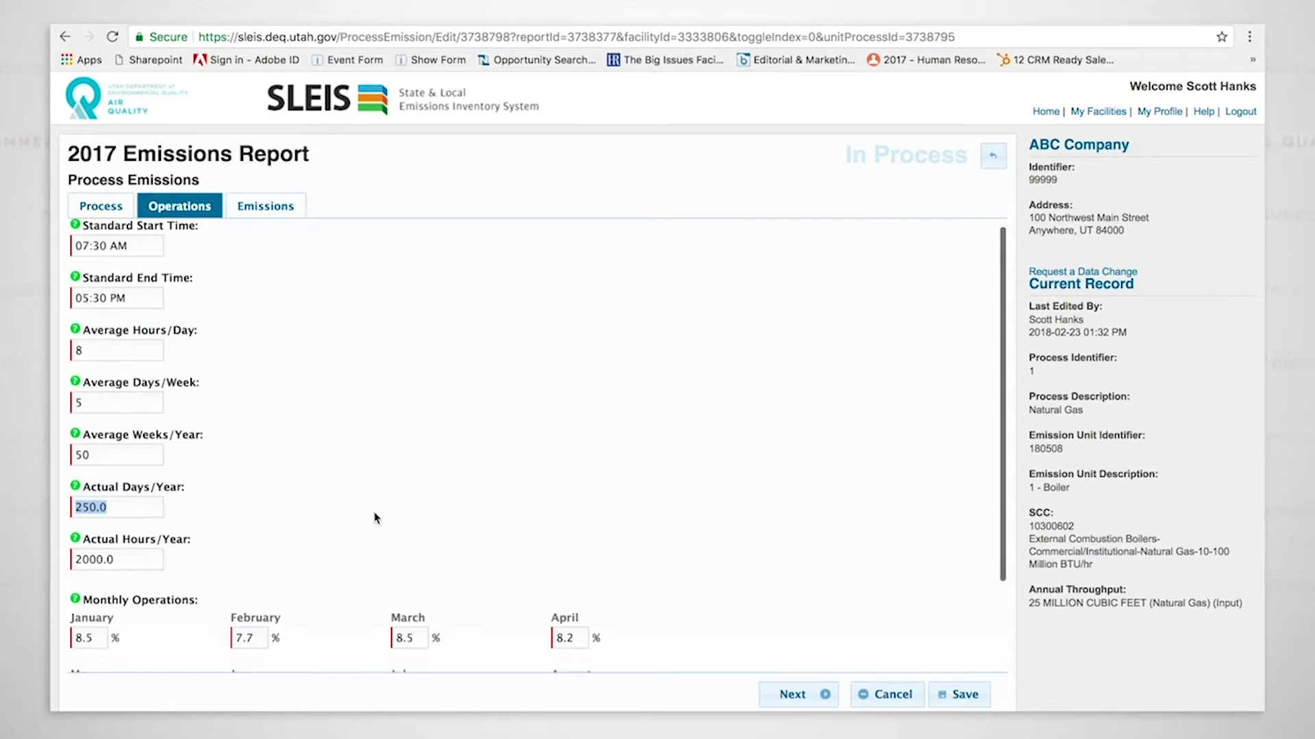
scroll(372, 519, down, 1)
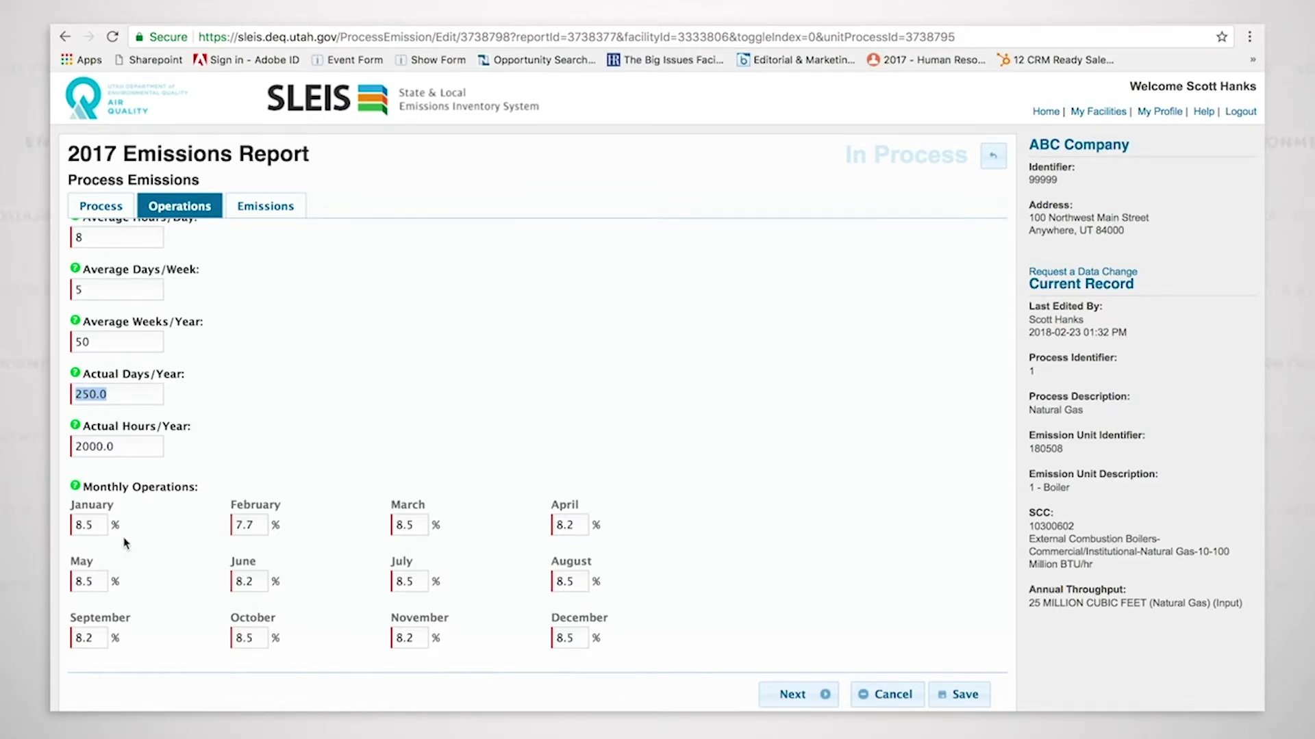
click(75, 487)
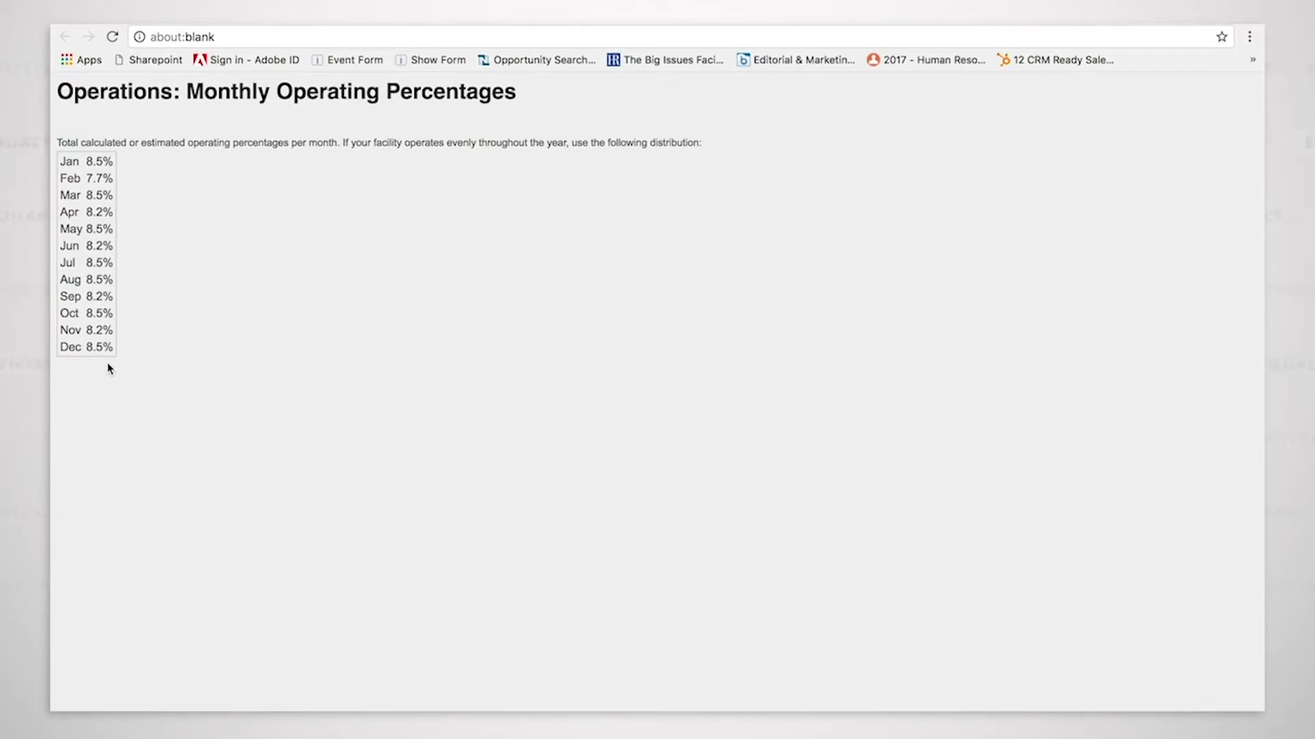
mouse_move(484, 27)
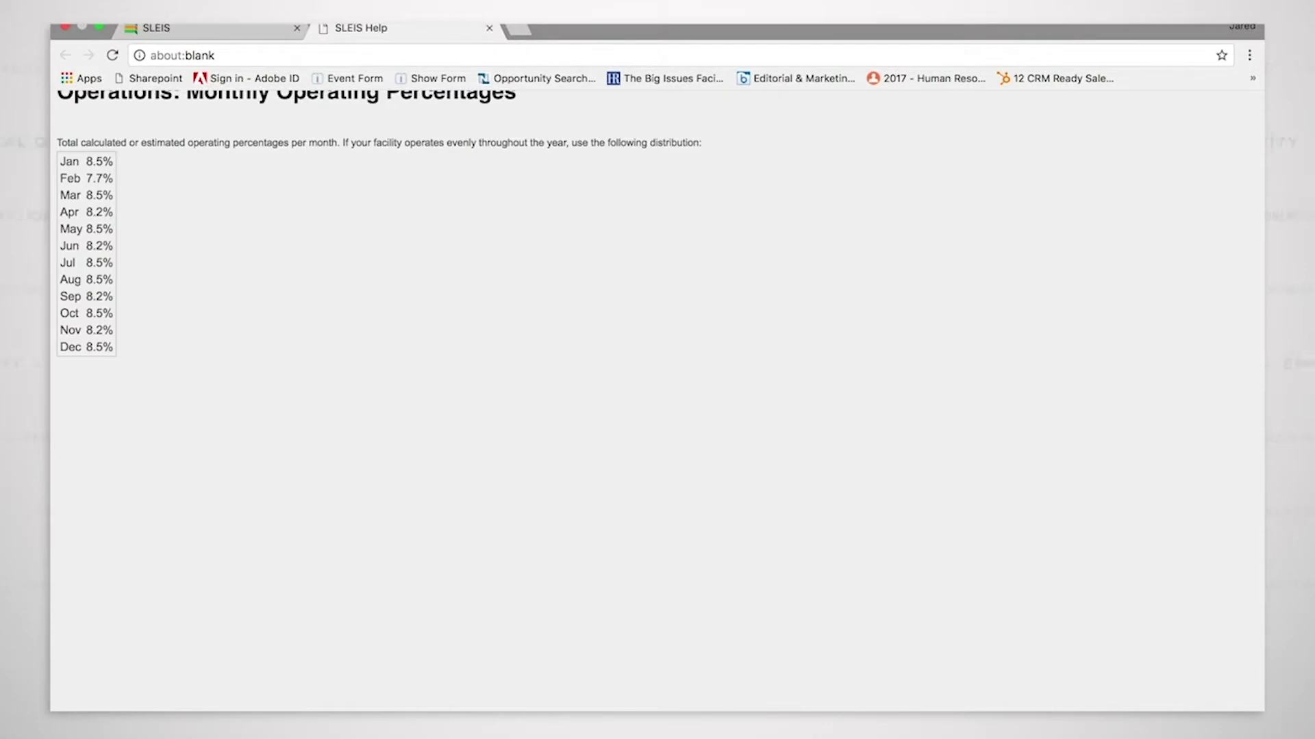
click(488, 29)
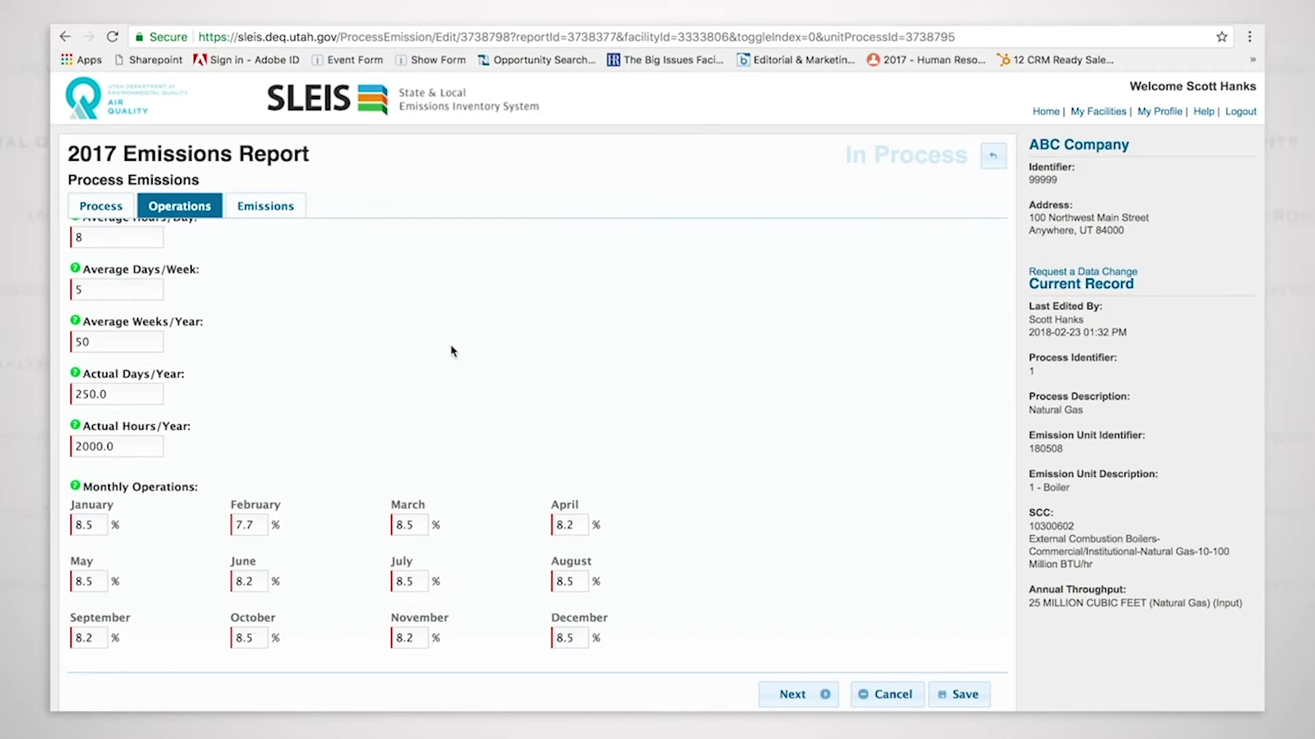
scroll(315, 342, up, 3)
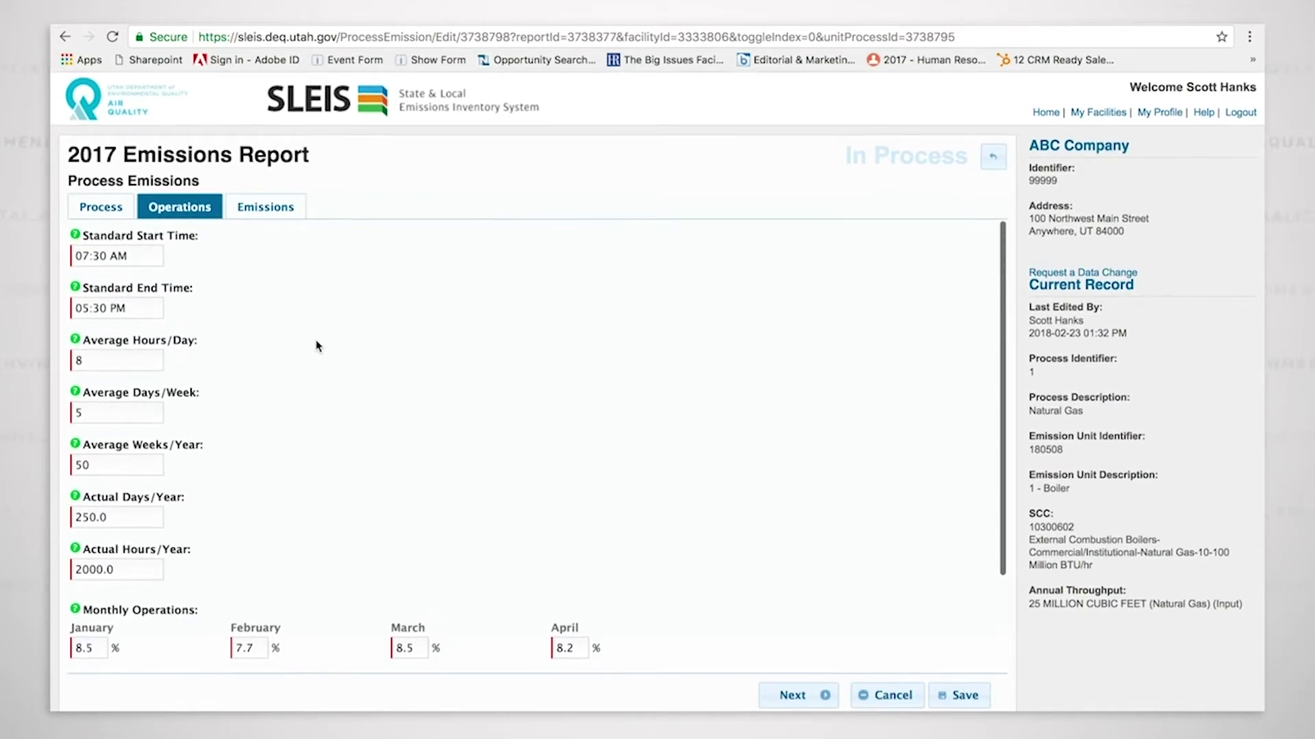
scroll(316, 345, down, 3)
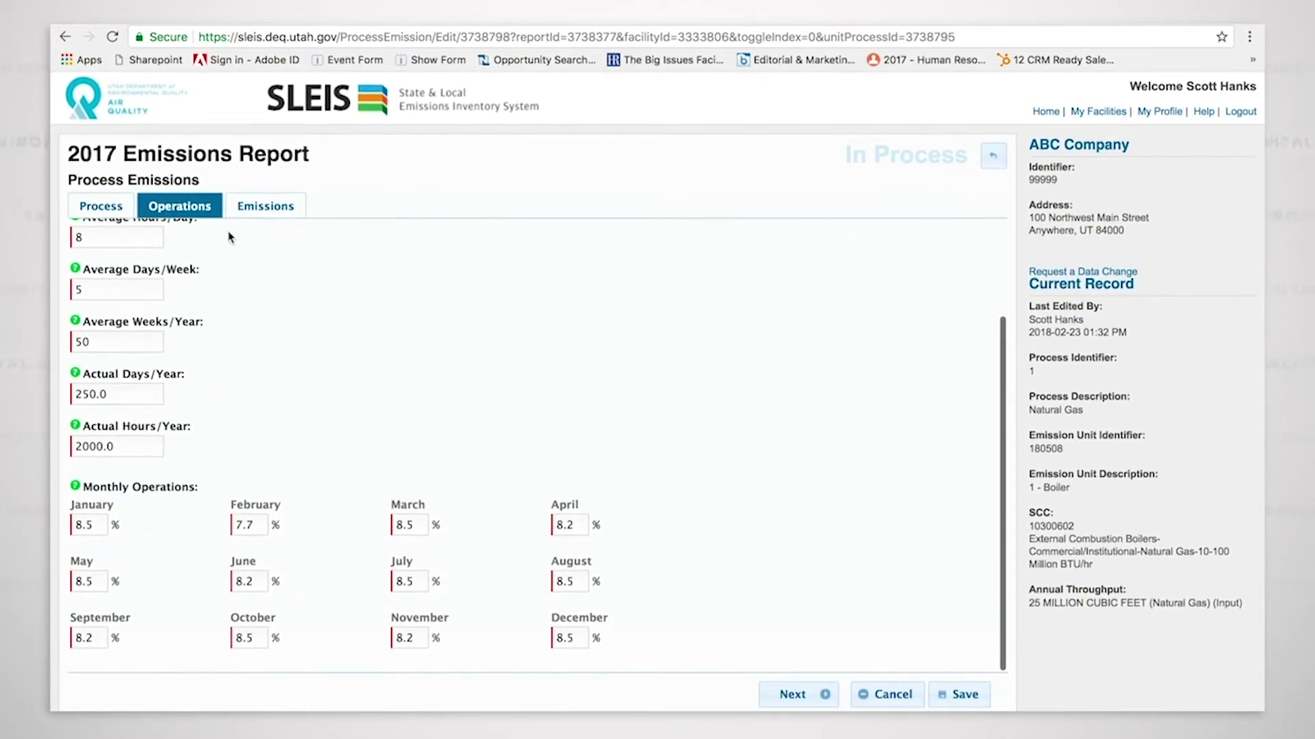
- For the PM10-PRI emission, keep calculation method 8_2 - EPA WebFIRE Emission Factor (pre-control) and select the uncontrolled WebFIRE factor of 7.6
click(264, 209)
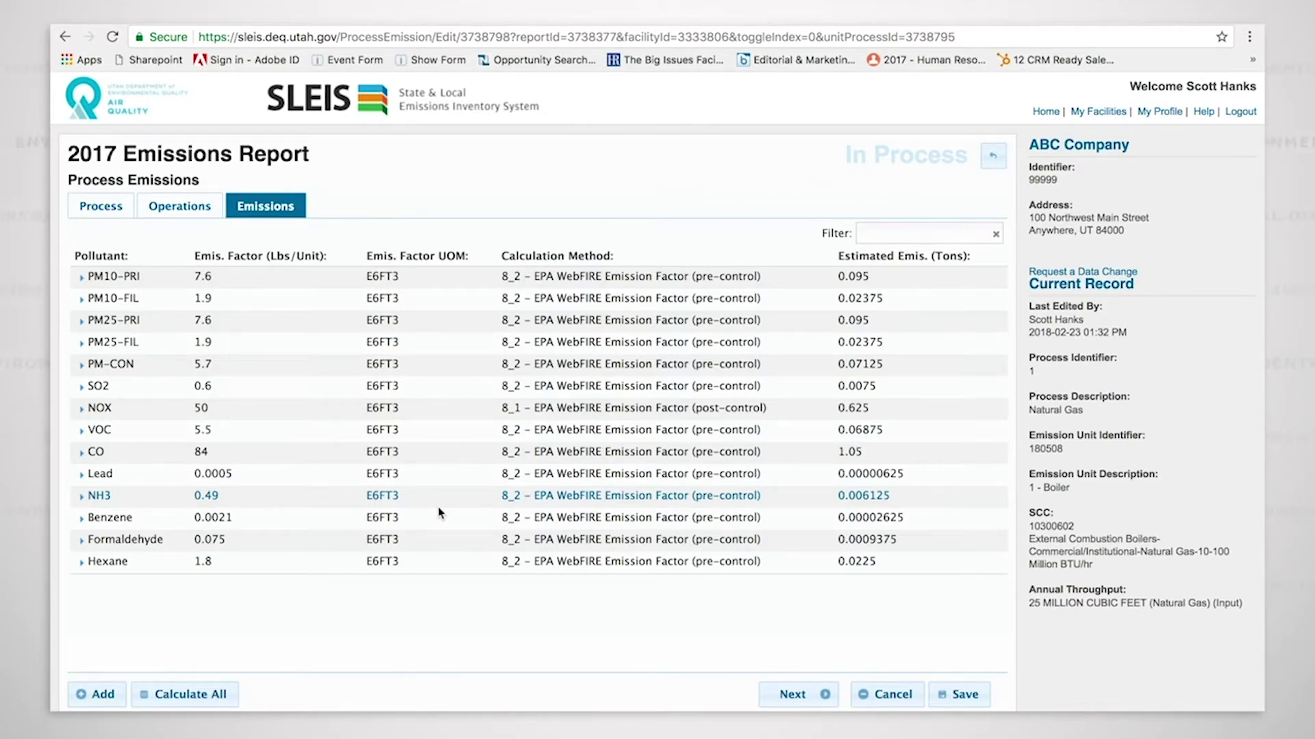
click(341, 273)
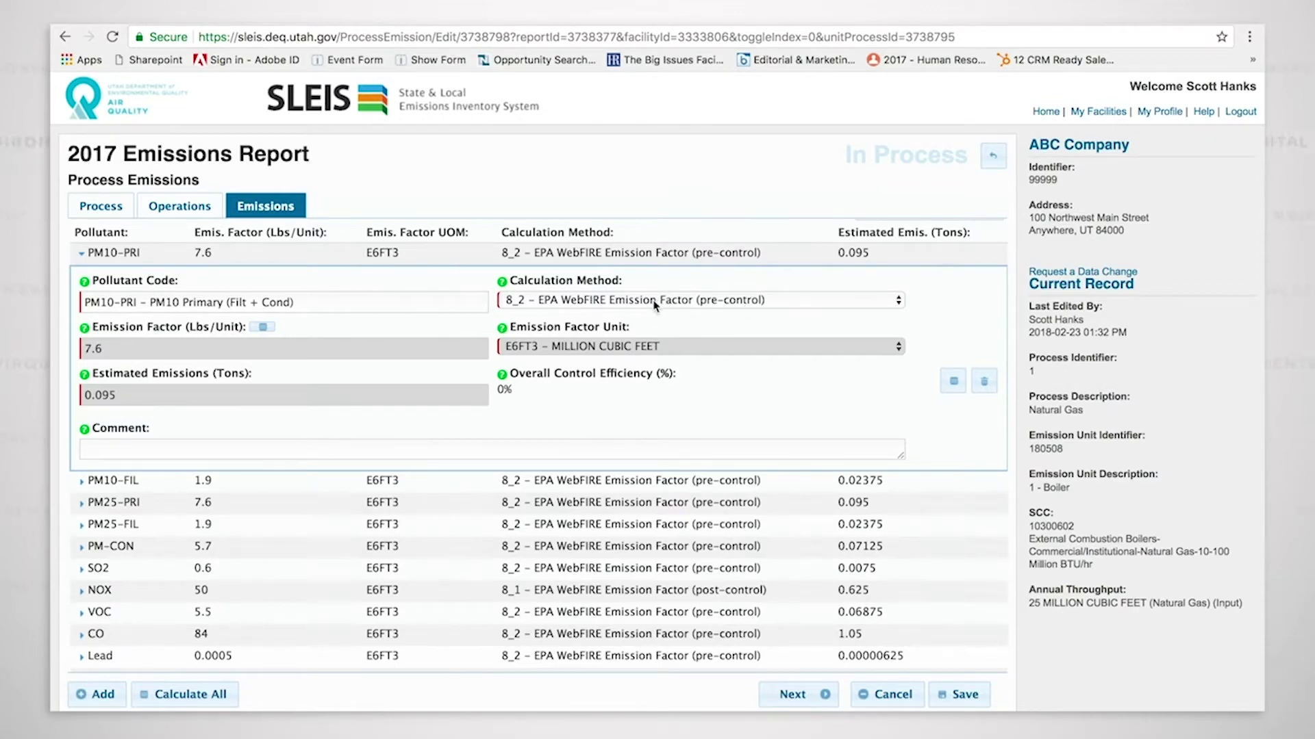
click(817, 304)
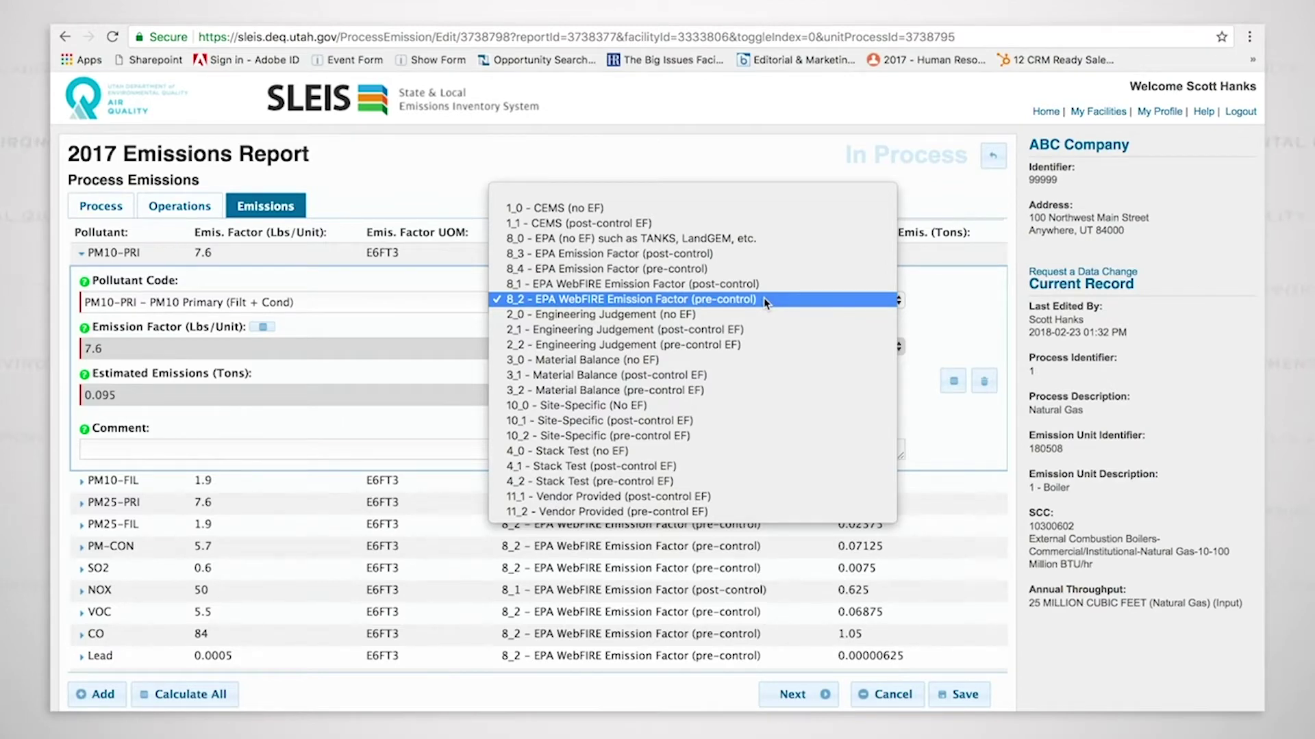
click(708, 298)
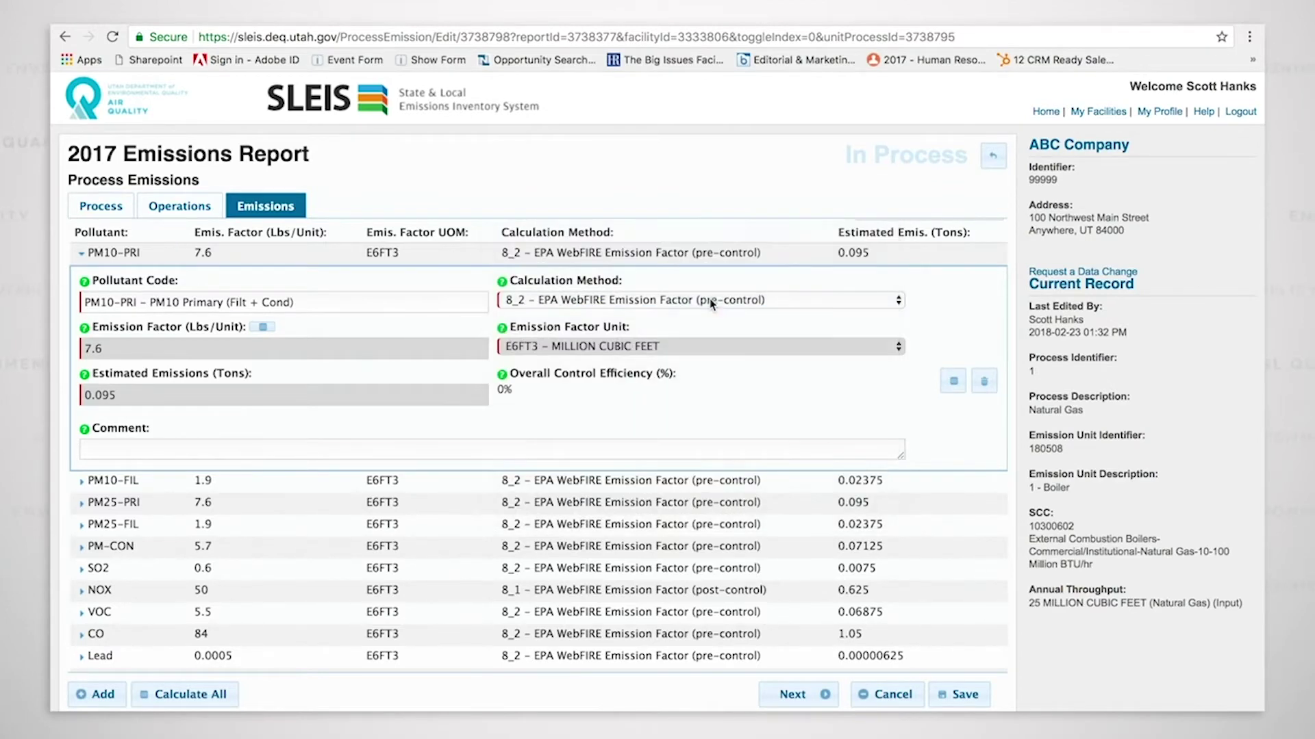
click(264, 329)
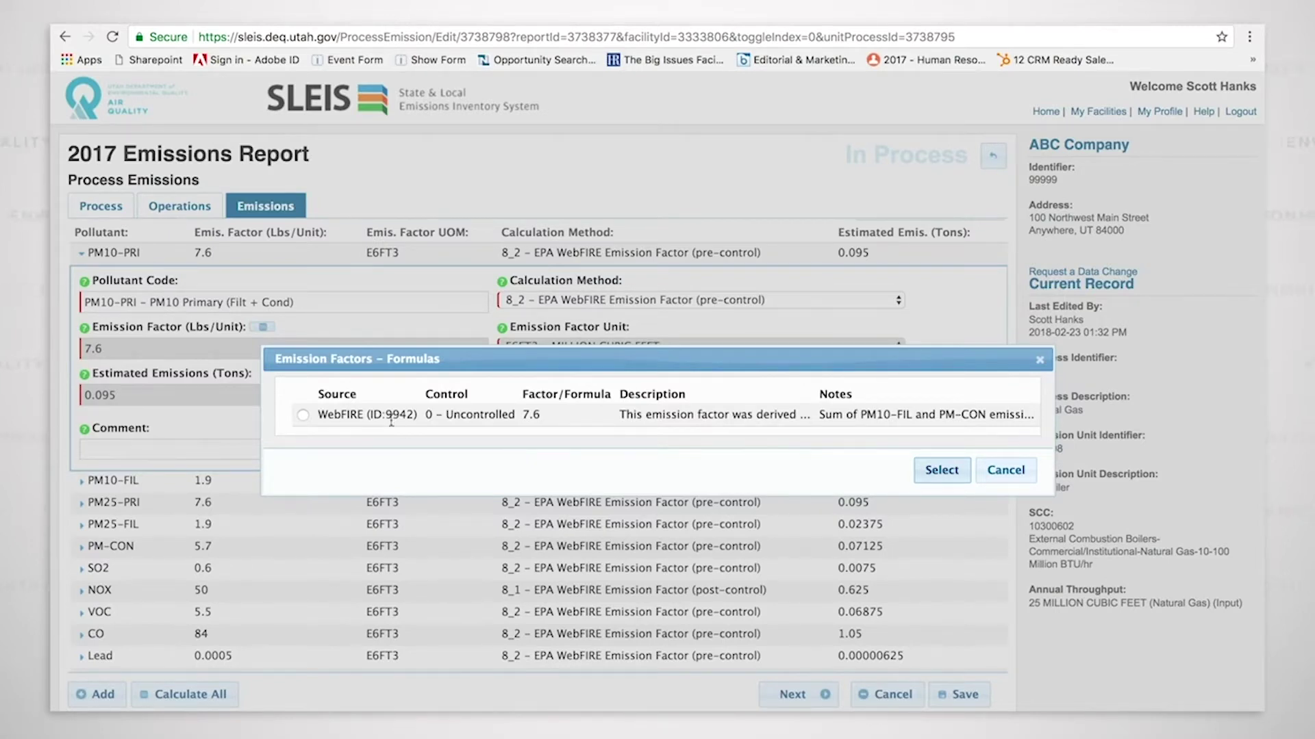
click(302, 415)
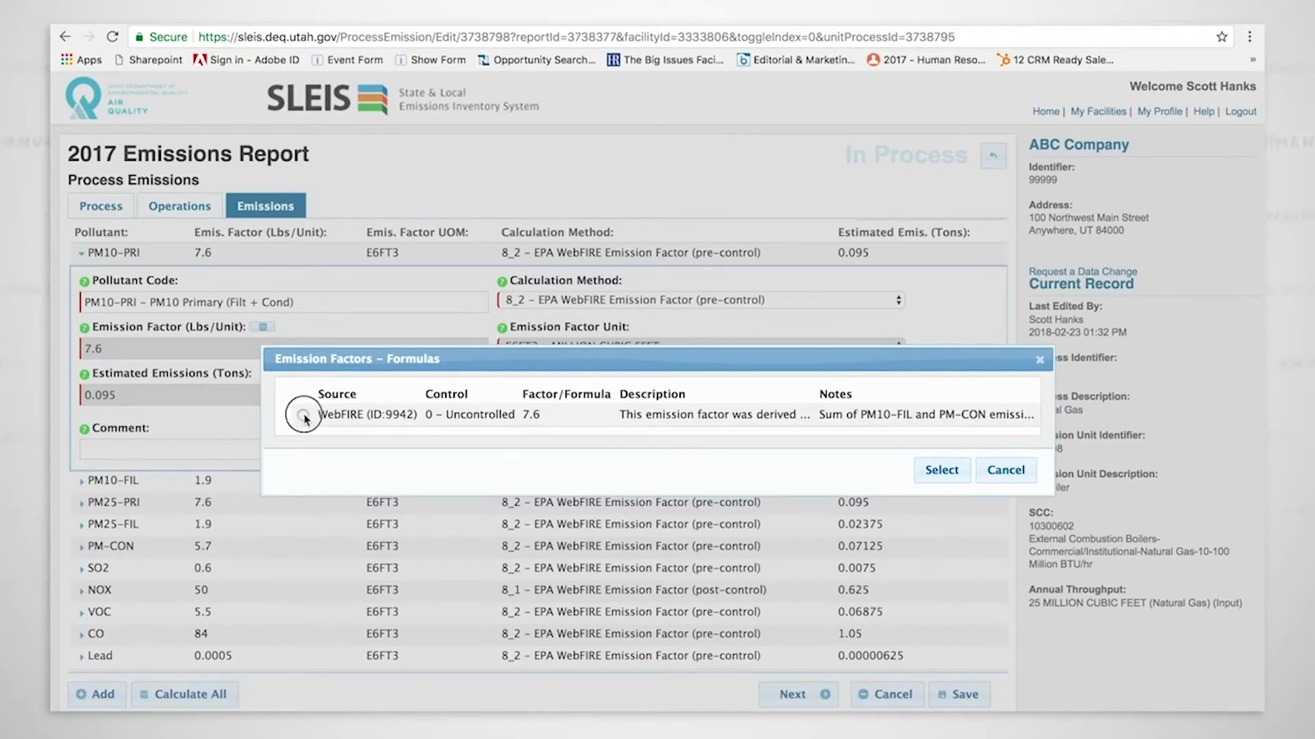
click(941, 470)
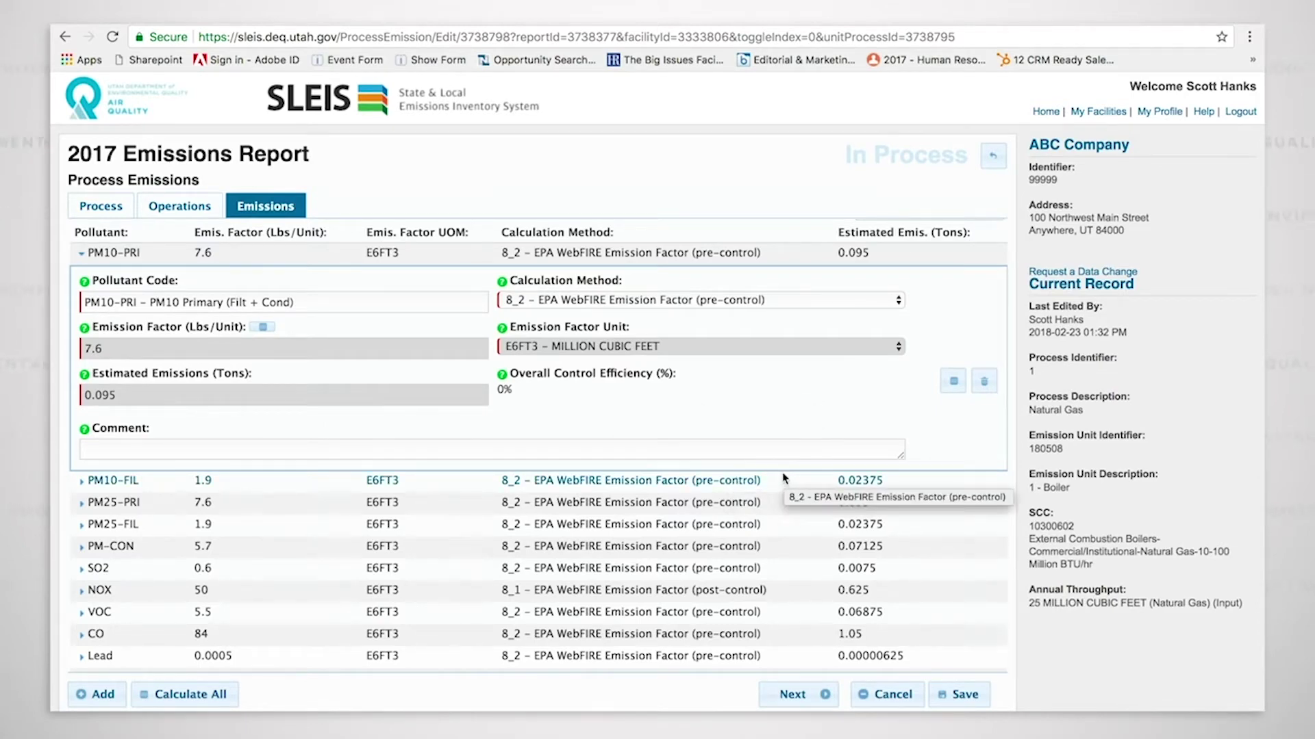
- For the NOX emission, select the WebFIRE emission factor of 50 for control 205 - Low NOx Burner (LNB)
scroll(595, 502, down, 1)
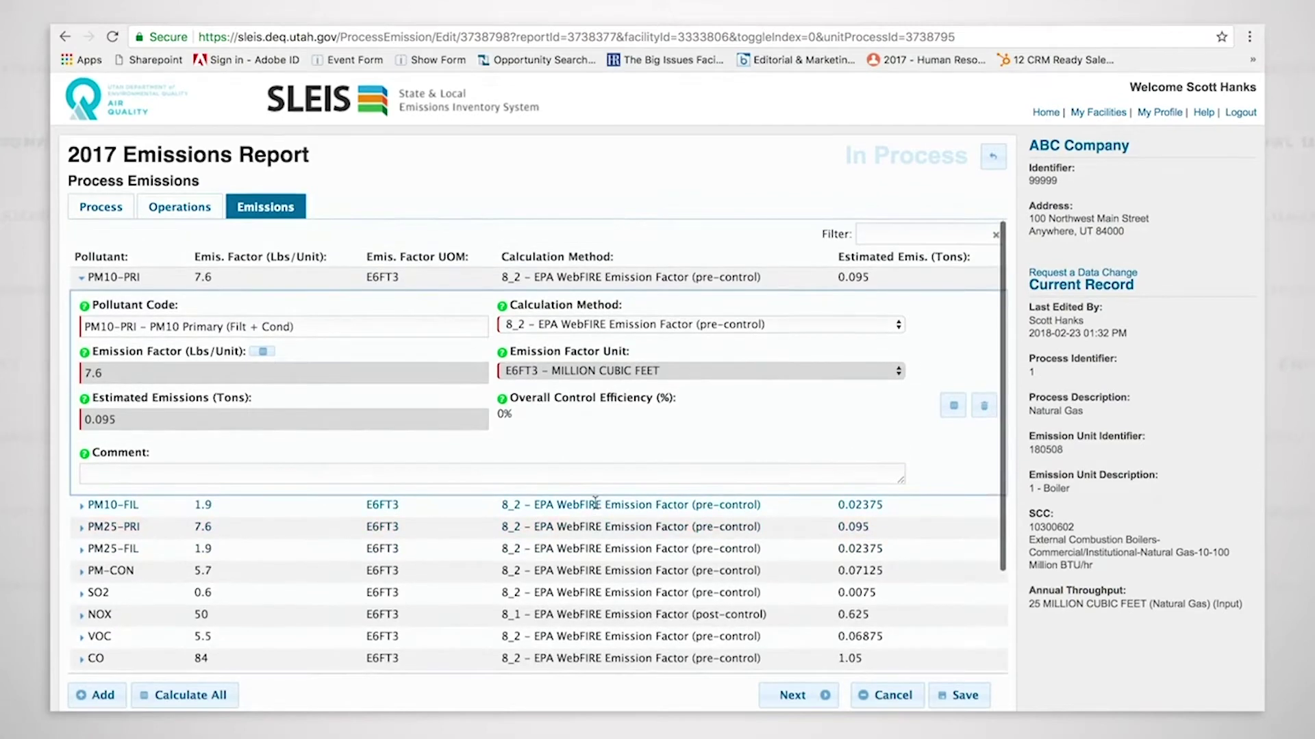
scroll(595, 501, down, 3)
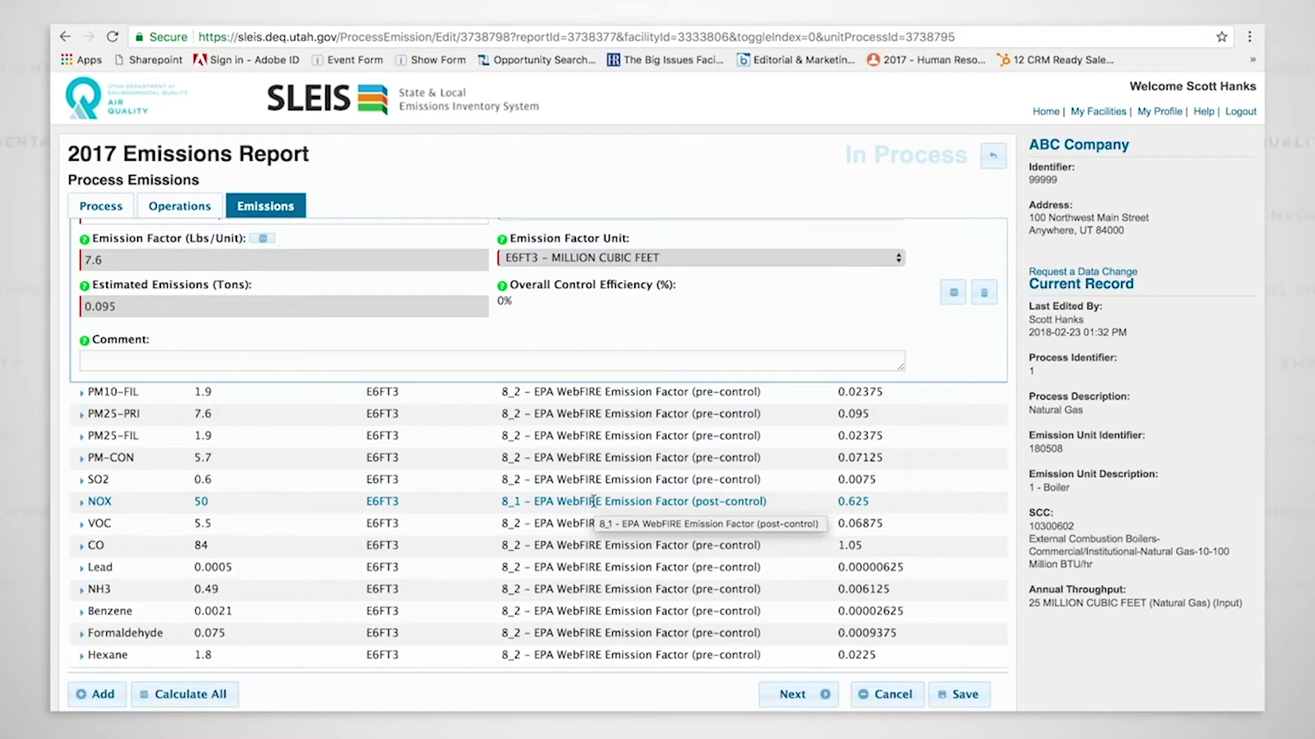
click(593, 501)
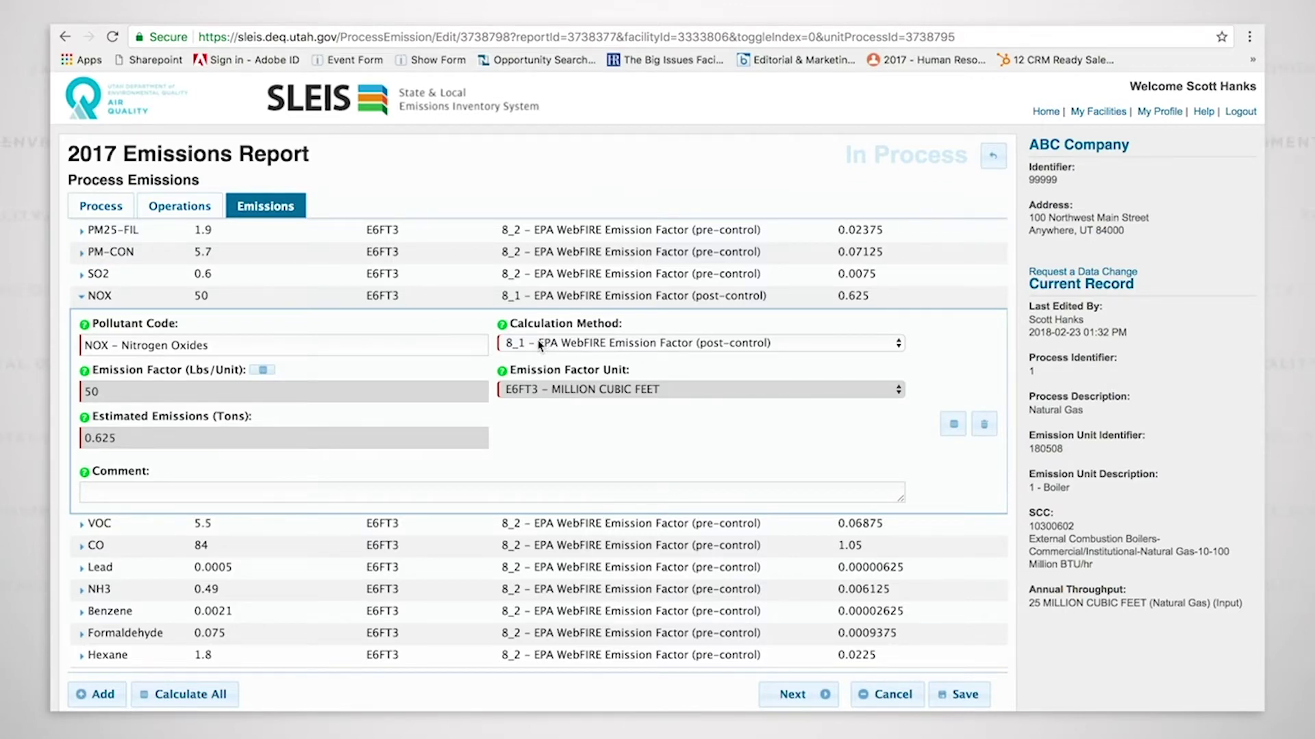
click(262, 369)
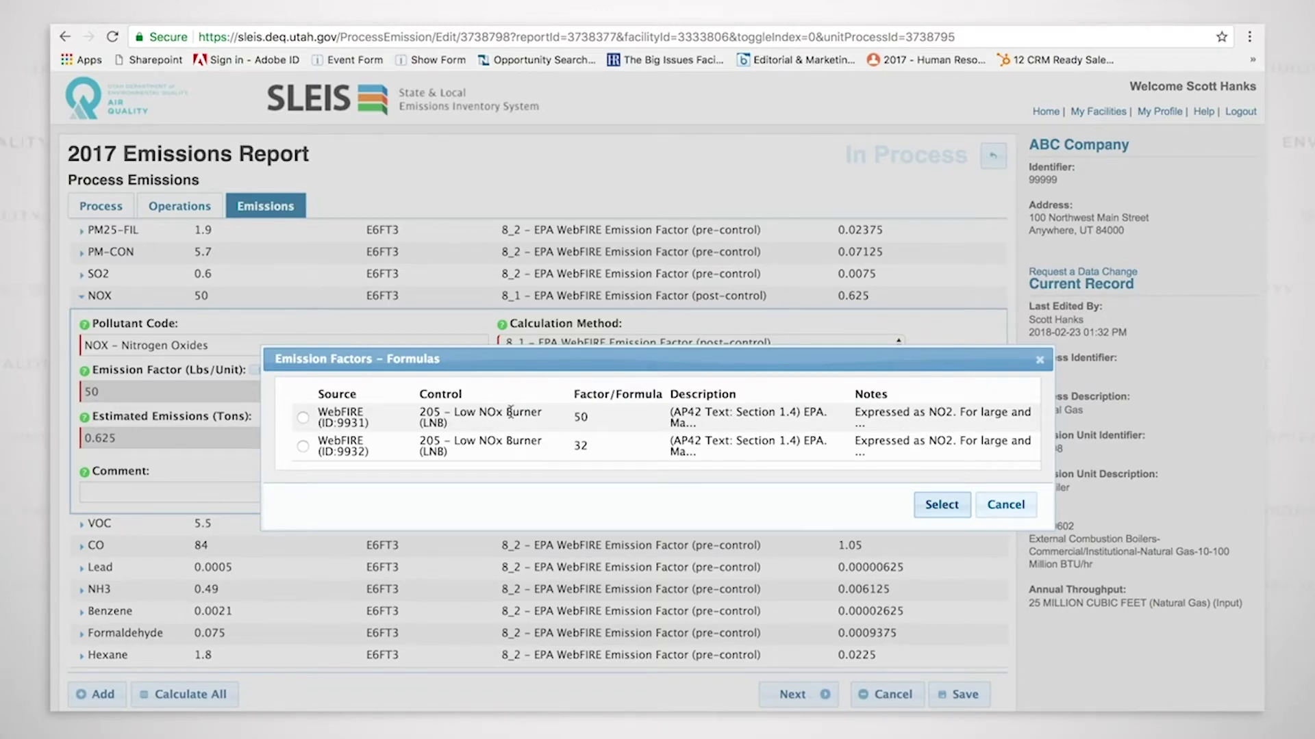
click(303, 418)
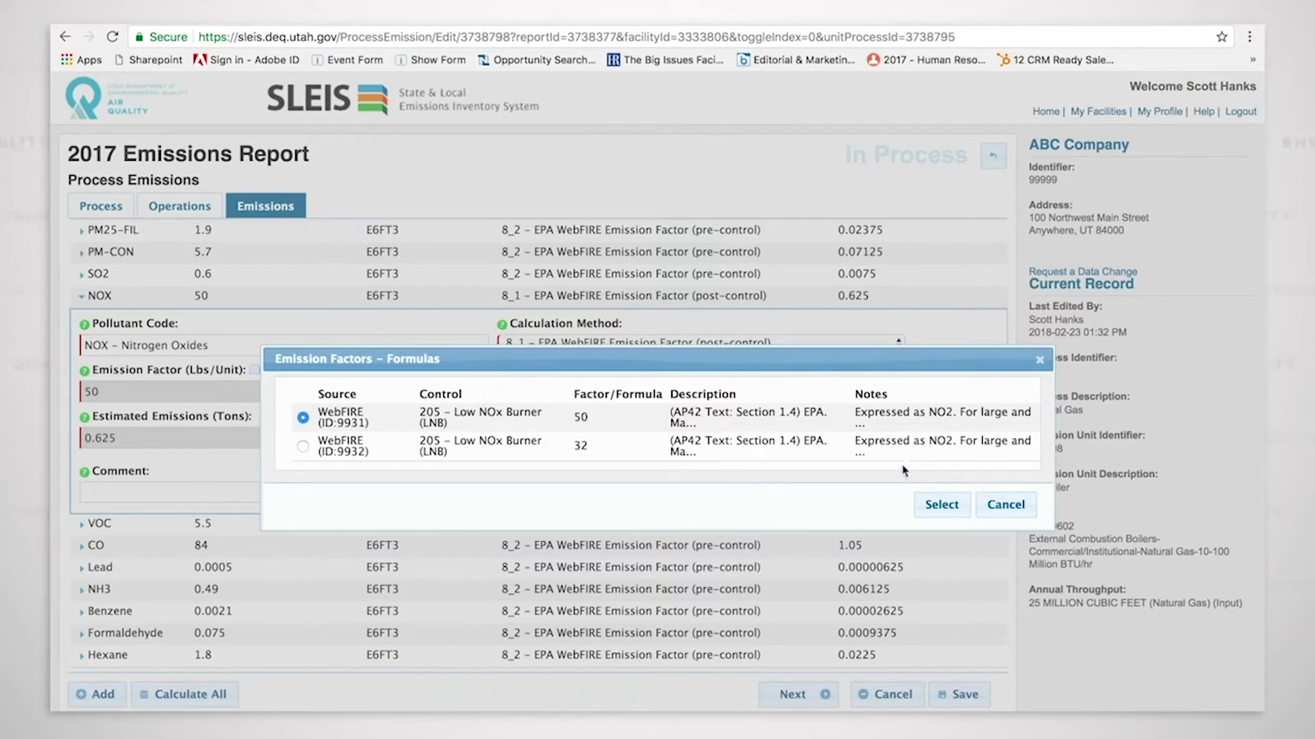
click(943, 506)
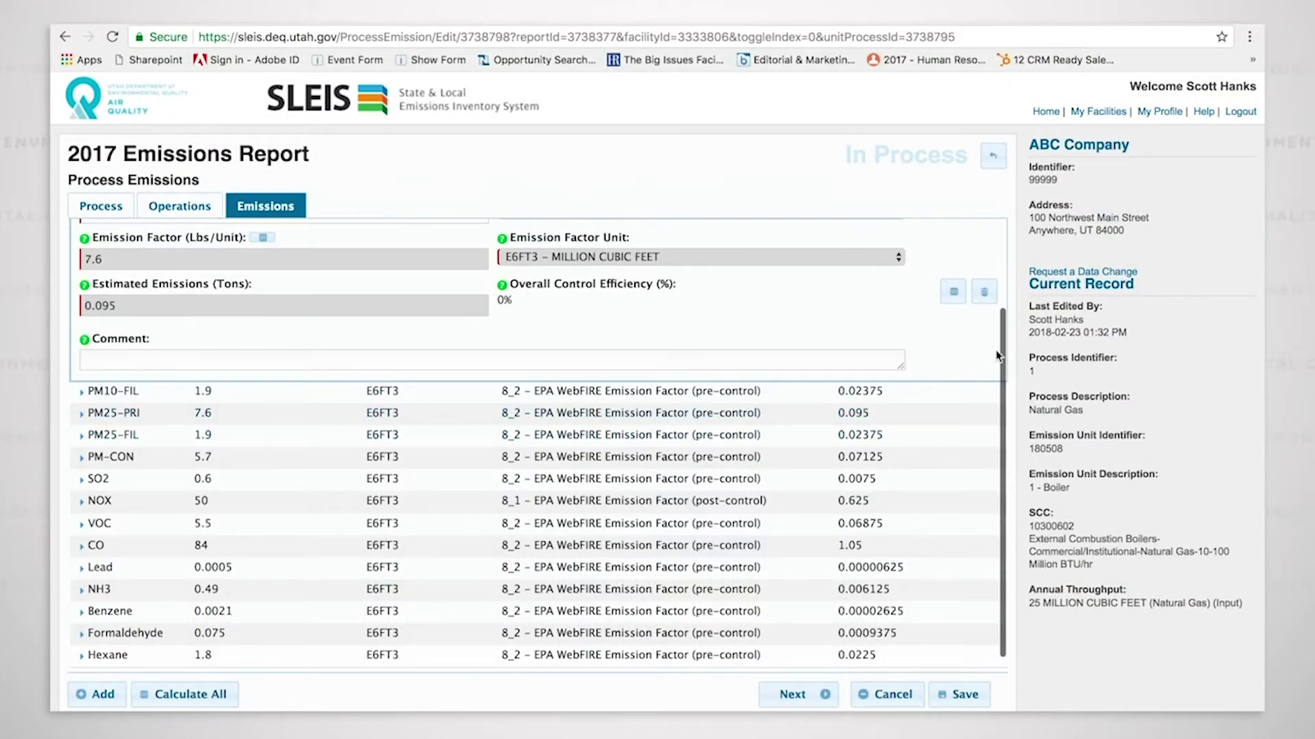
- Collapse the PM10-PRI details and save the process emissions record
scroll(995, 351, up, 3)
click(256, 277)
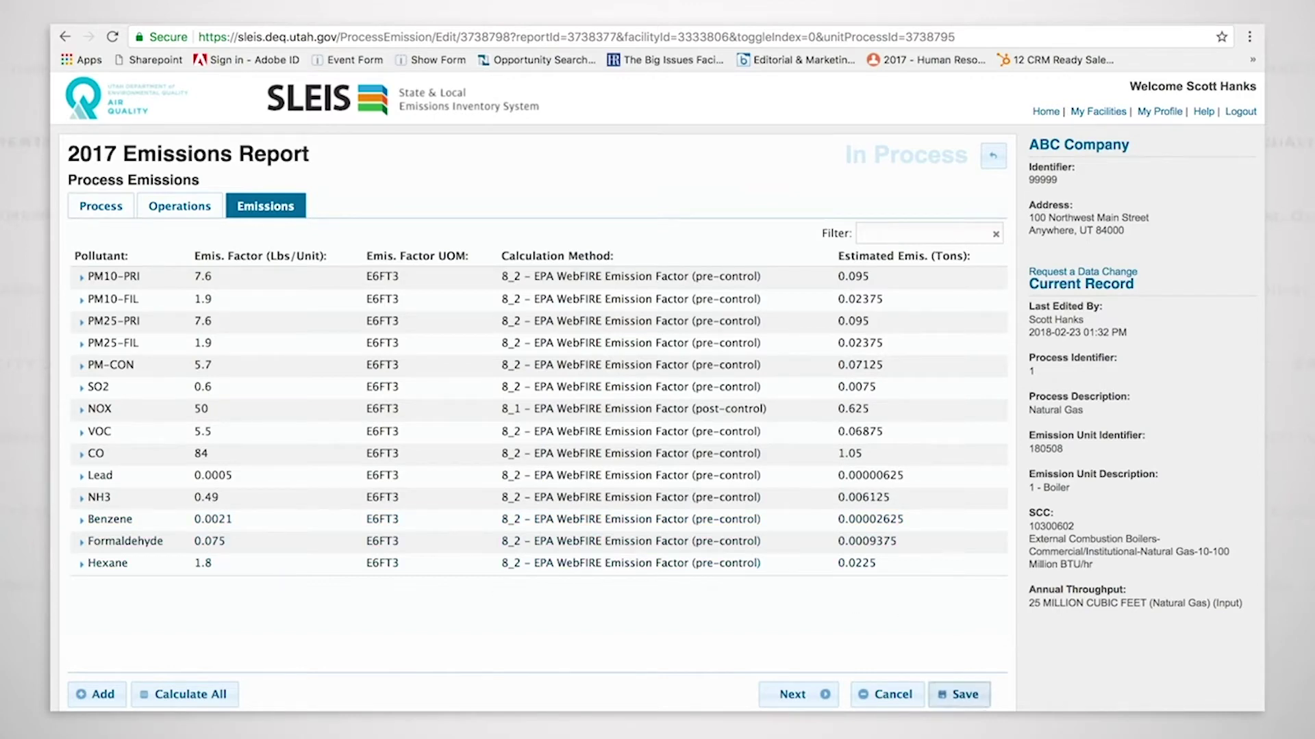
click(972, 705)
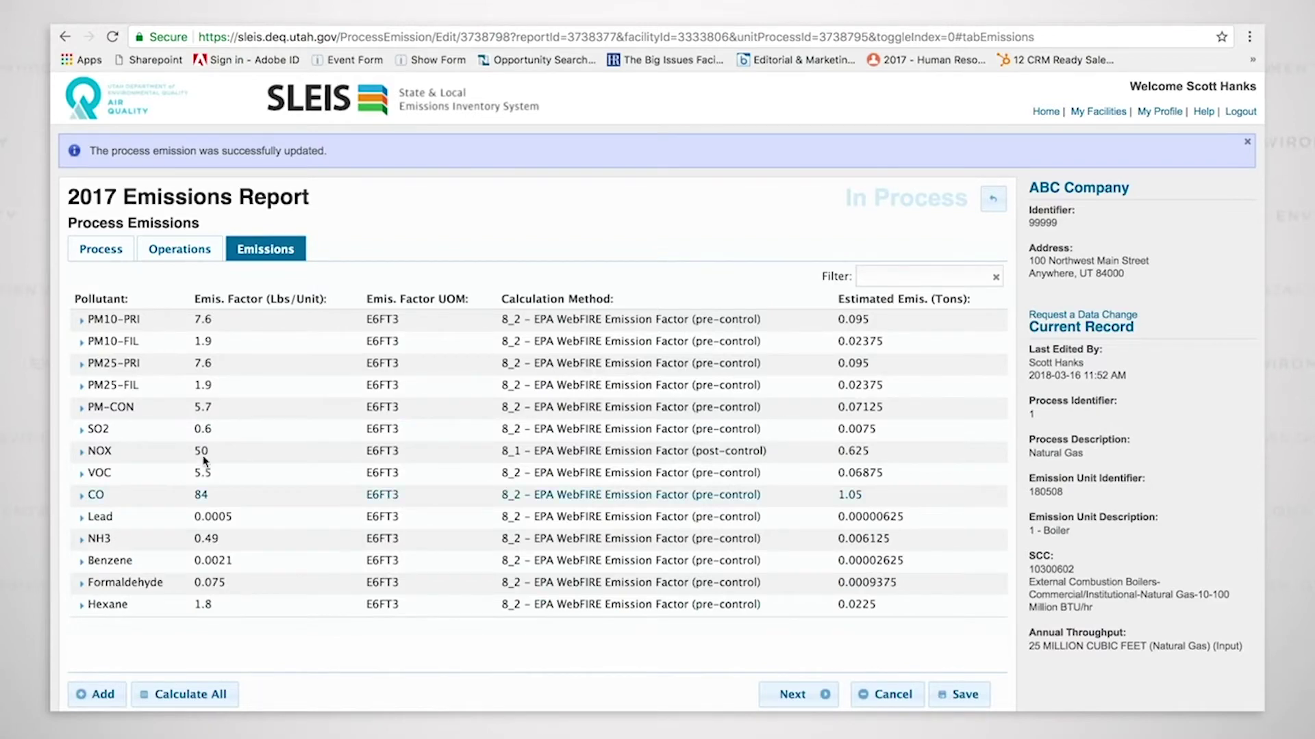
- Set the boiler natural gas process's annual throughput to 32 million cubic feet
click(107, 254)
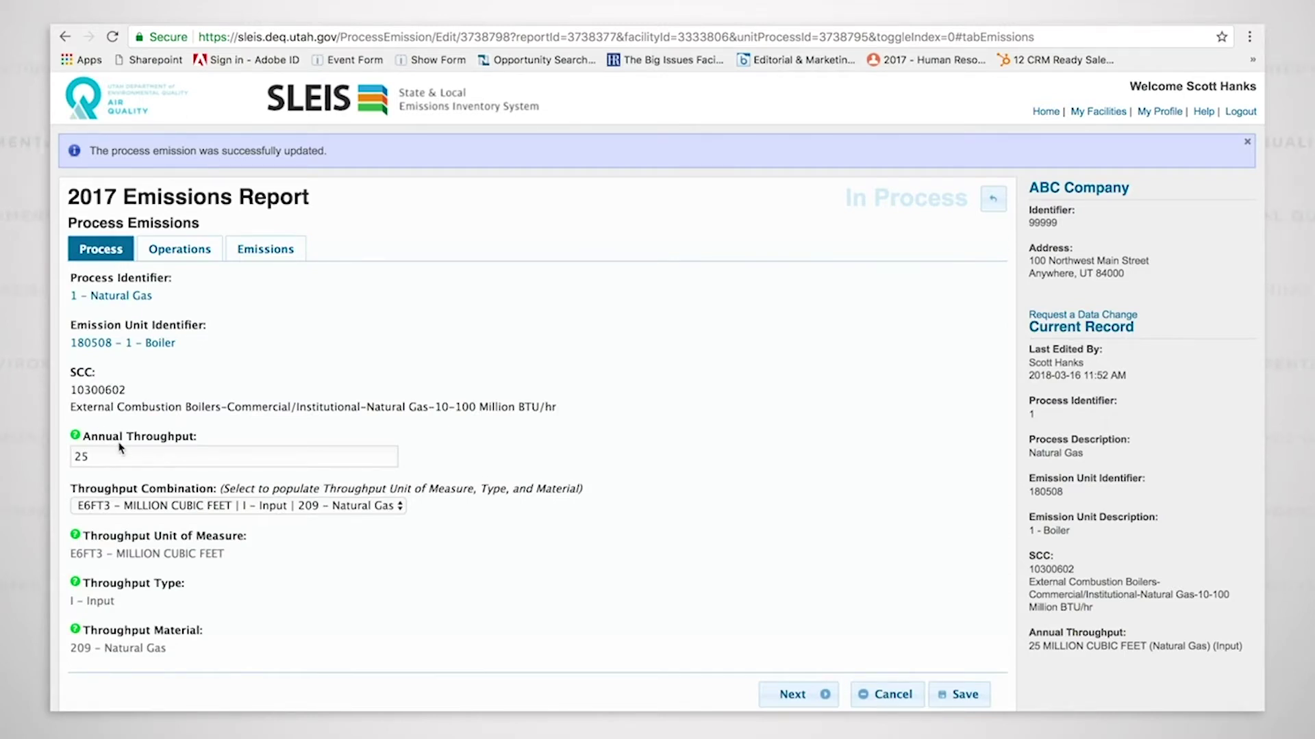
drag(91, 457, 66, 458)
text(32)
- Recalculate all pollutant emissions for the natural gas process, then save the record and return to the process emissions list
click(280, 252)
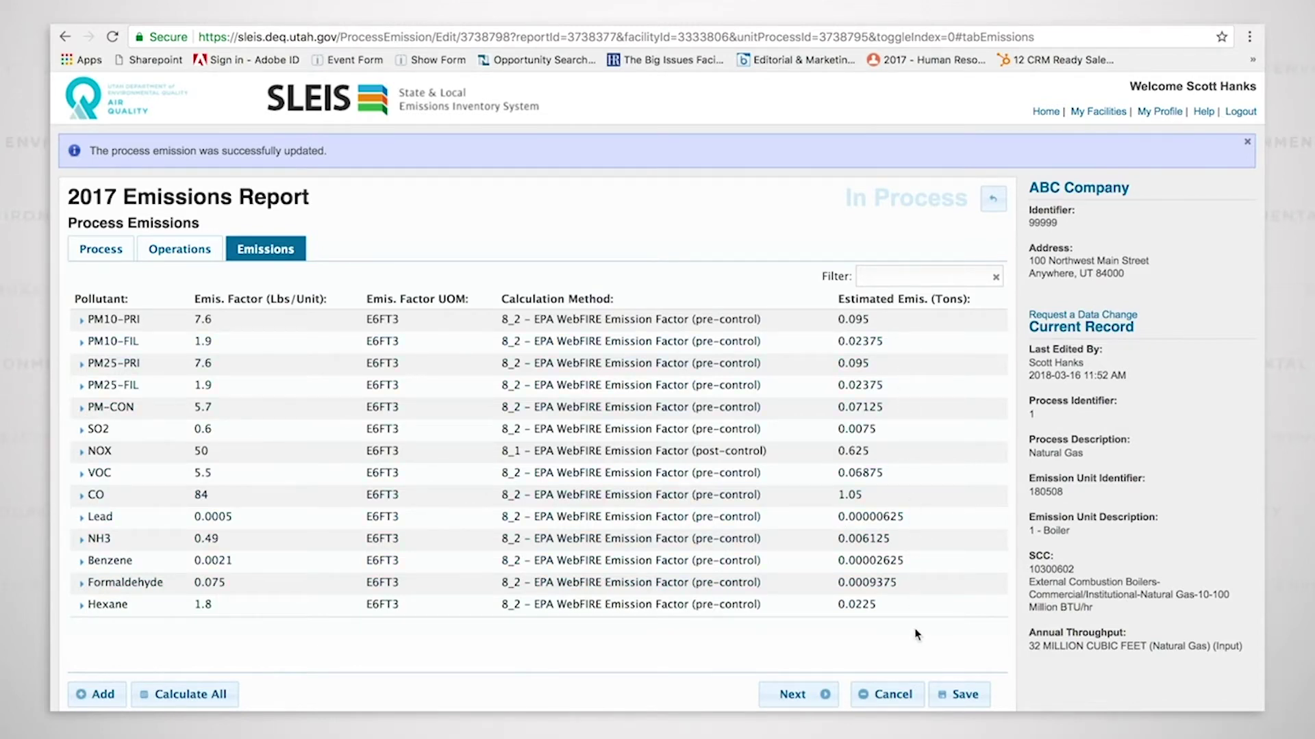
click(190, 695)
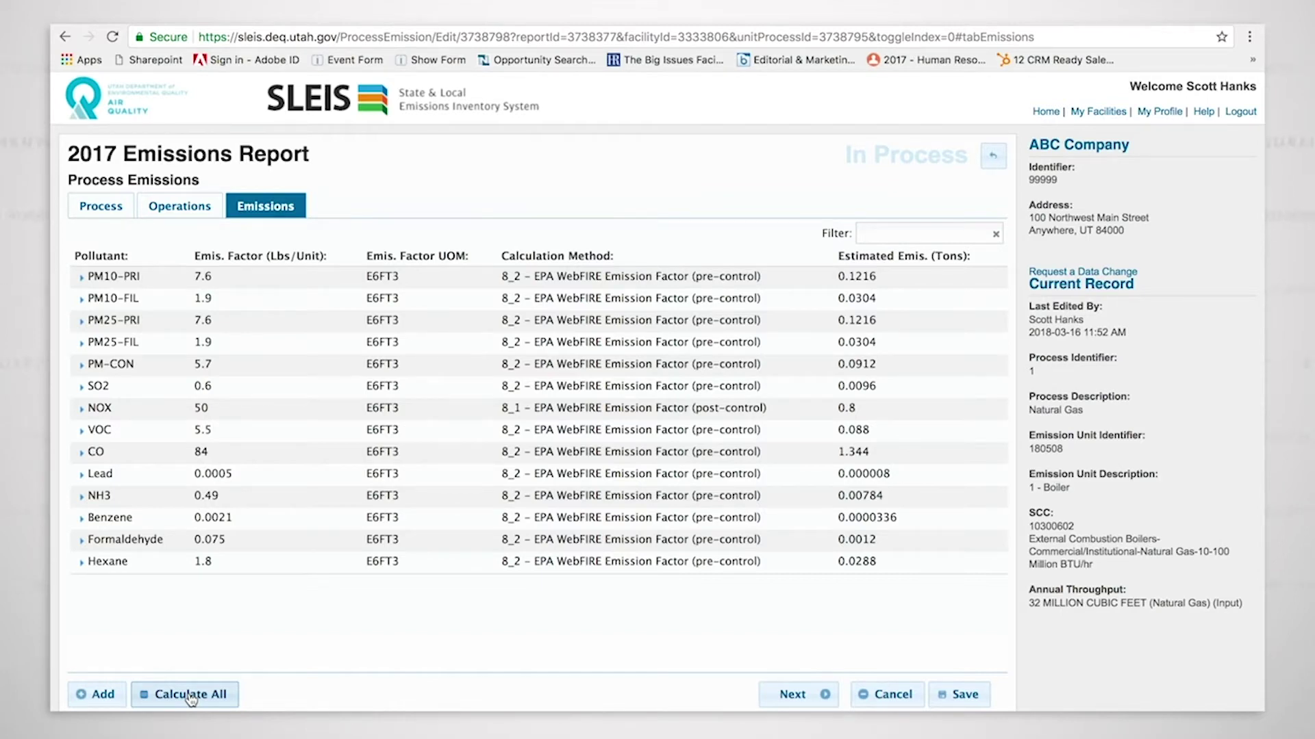
click(965, 697)
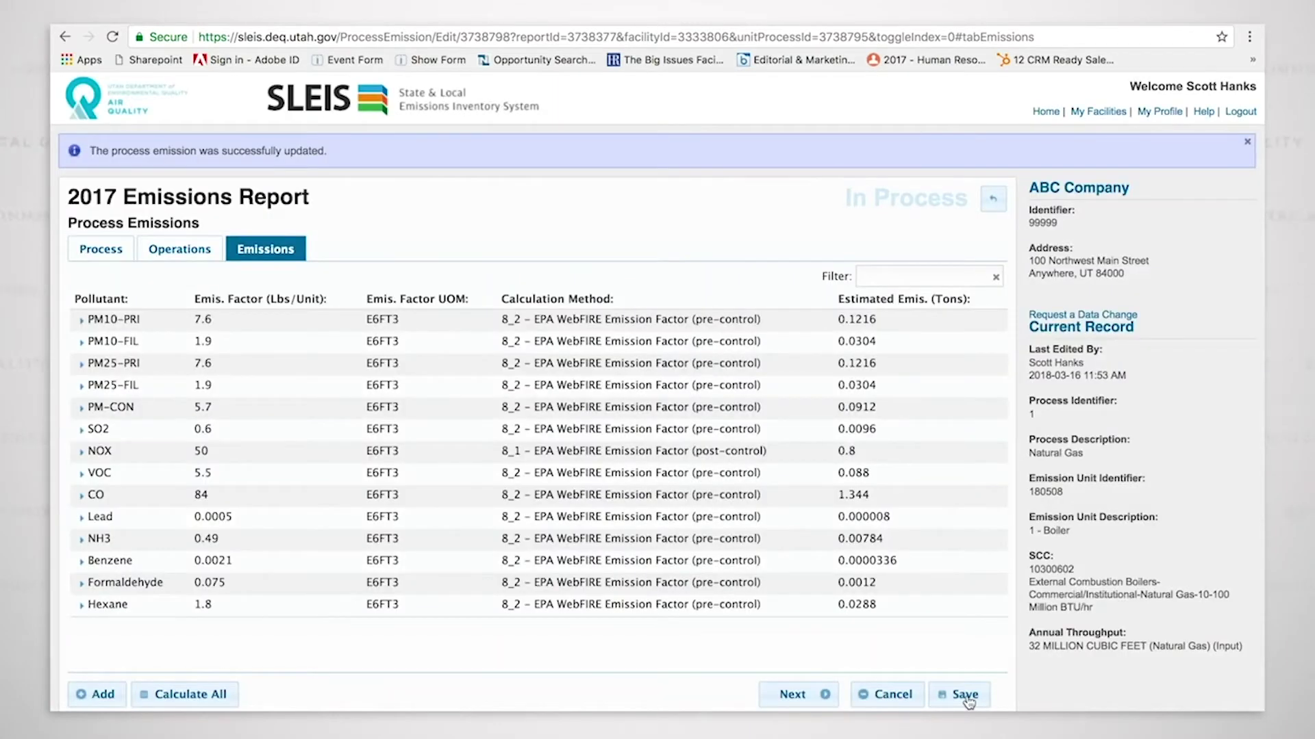
click(993, 199)
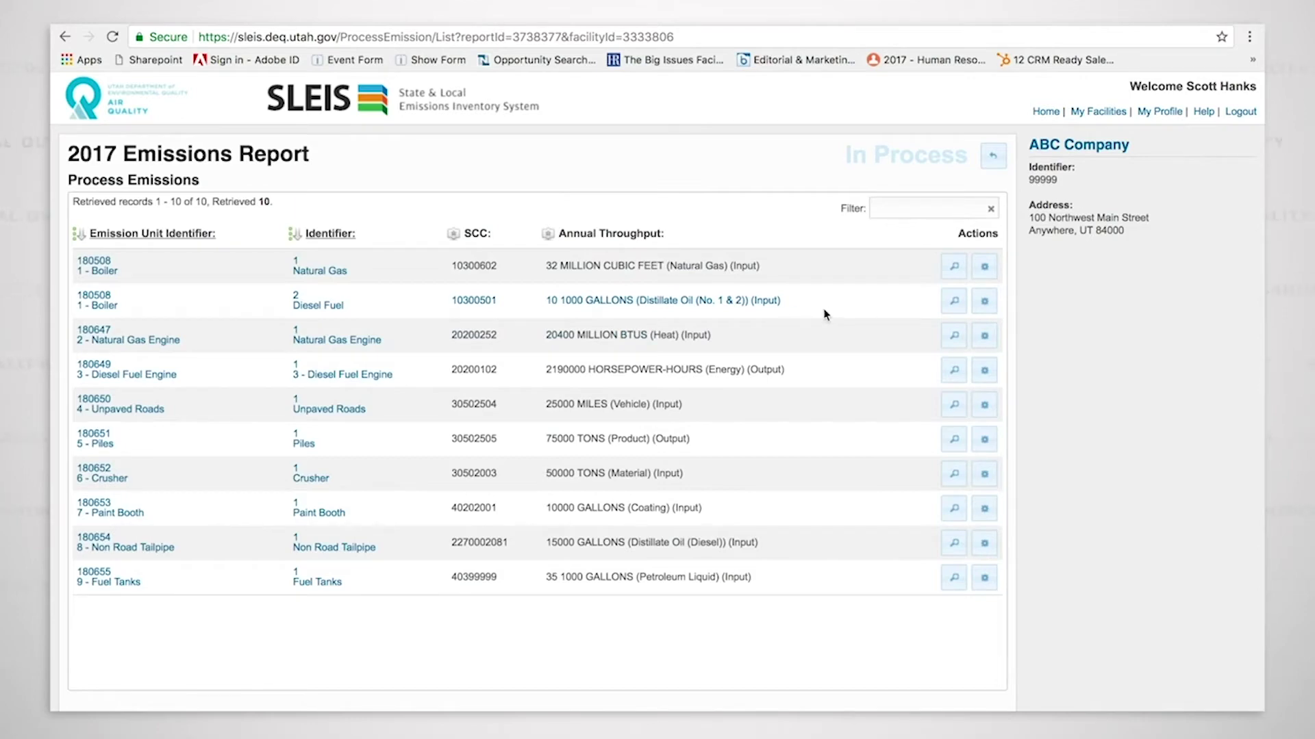
- Open the boiler's Diesel Fuel process emissions and review its throughput, supplemental parameters, operating schedule and pollutant list
click(984, 303)
scroll(709, 342, down, 3)
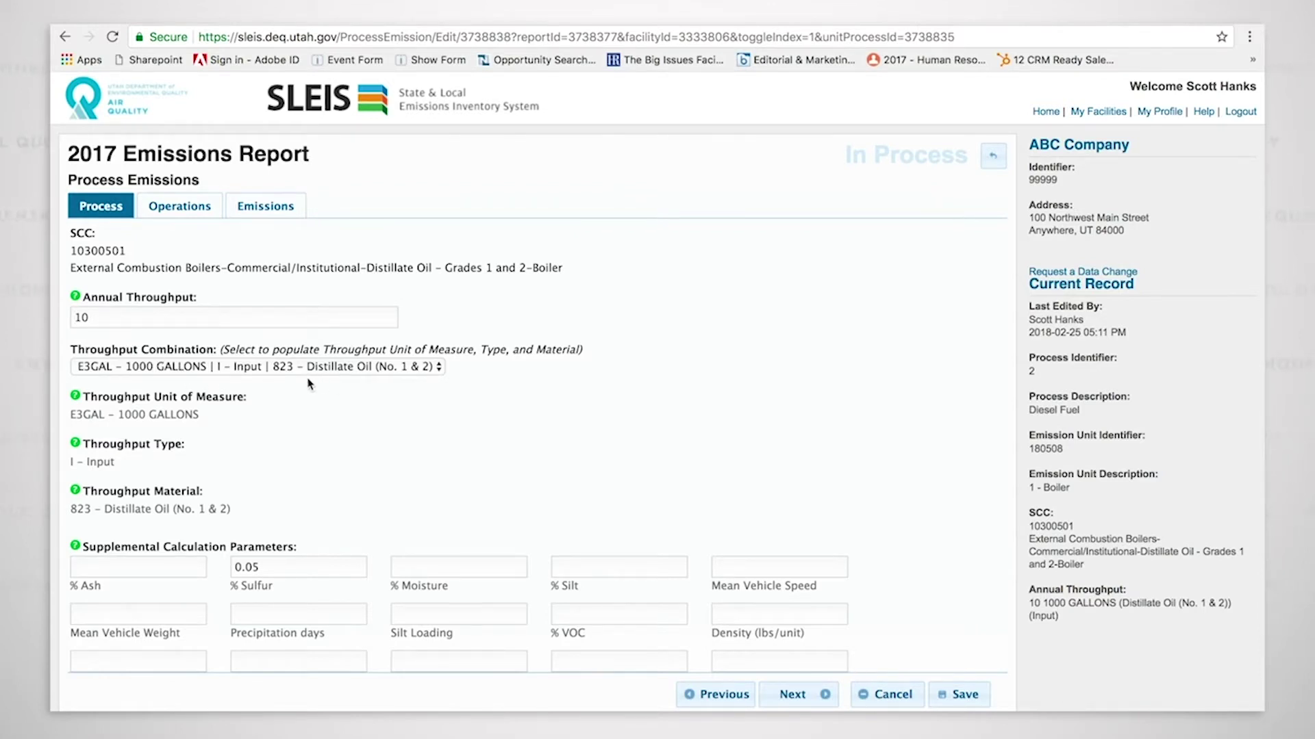
scroll(421, 470, down, 5)
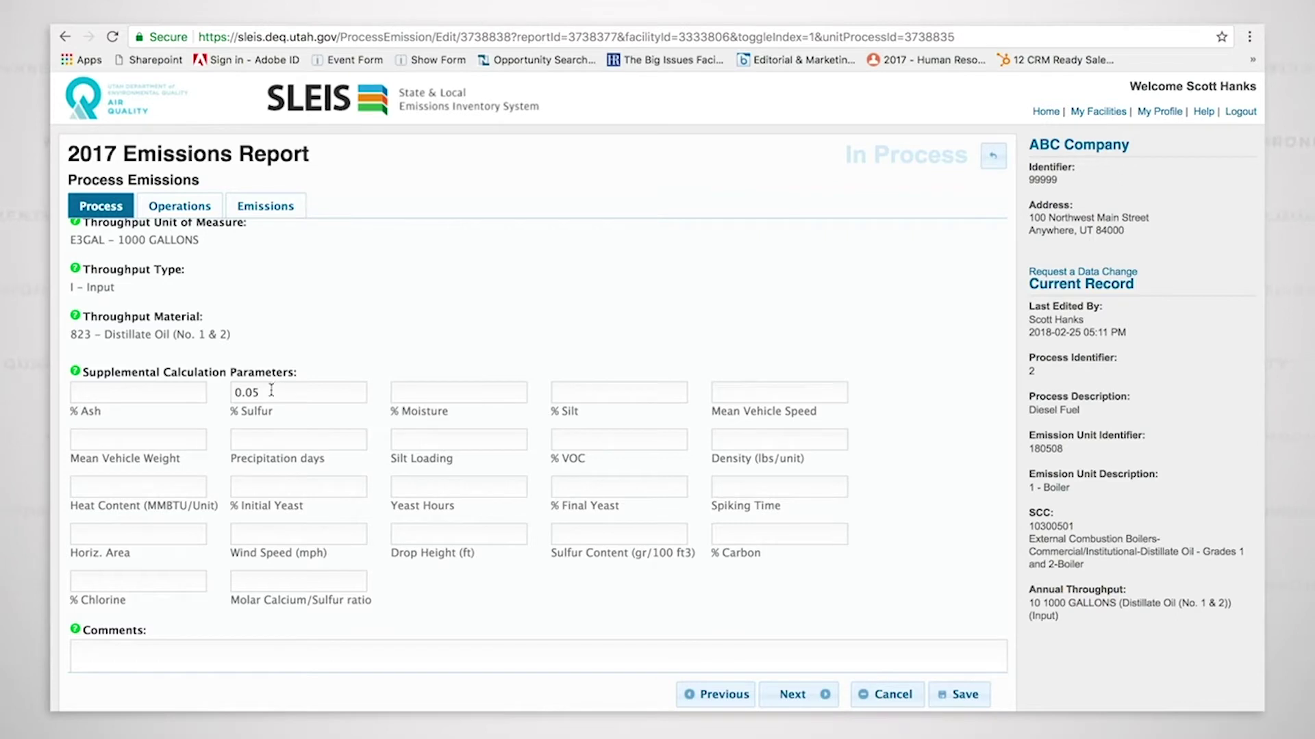
scroll(428, 346, up, 4)
scroll(428, 346, up, 4)
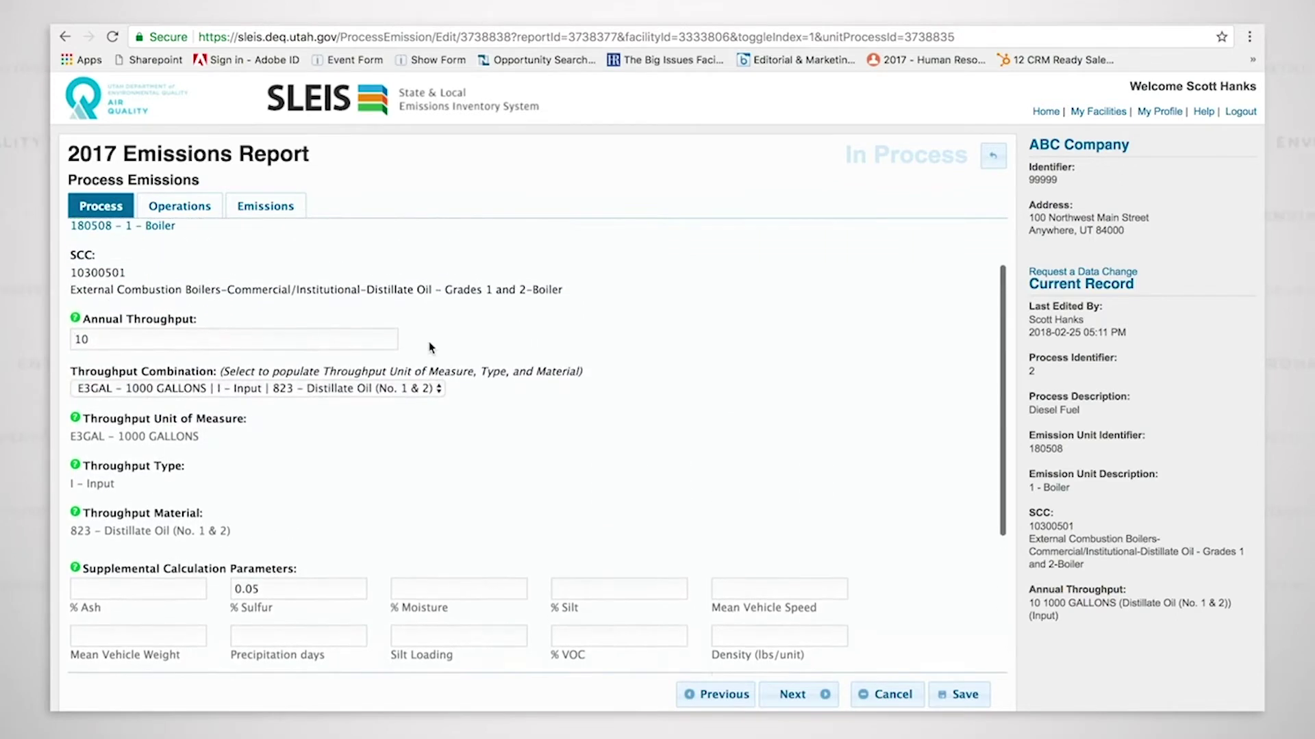
click(184, 208)
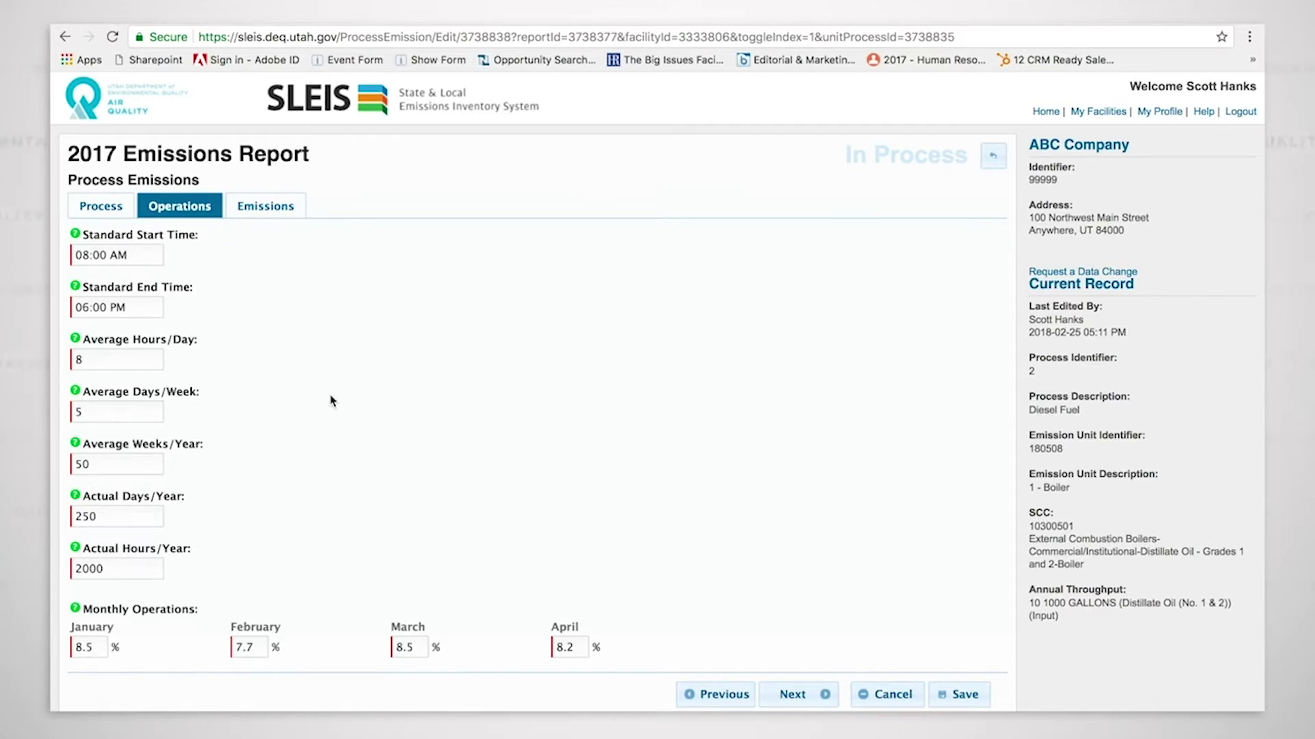
click(278, 208)
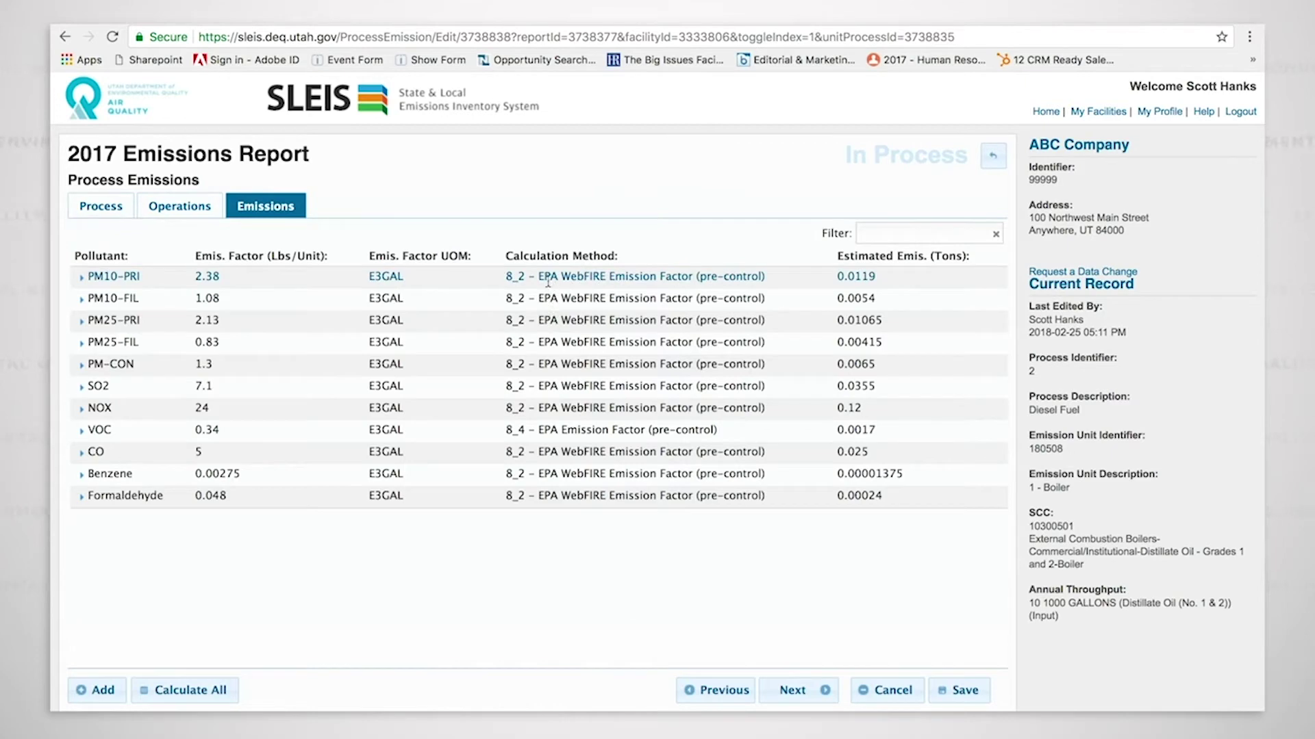
- For the diesel process's SO2 emission, select the uncontrolled WebFIRE emission factor formula 142*SU
click(526, 277)
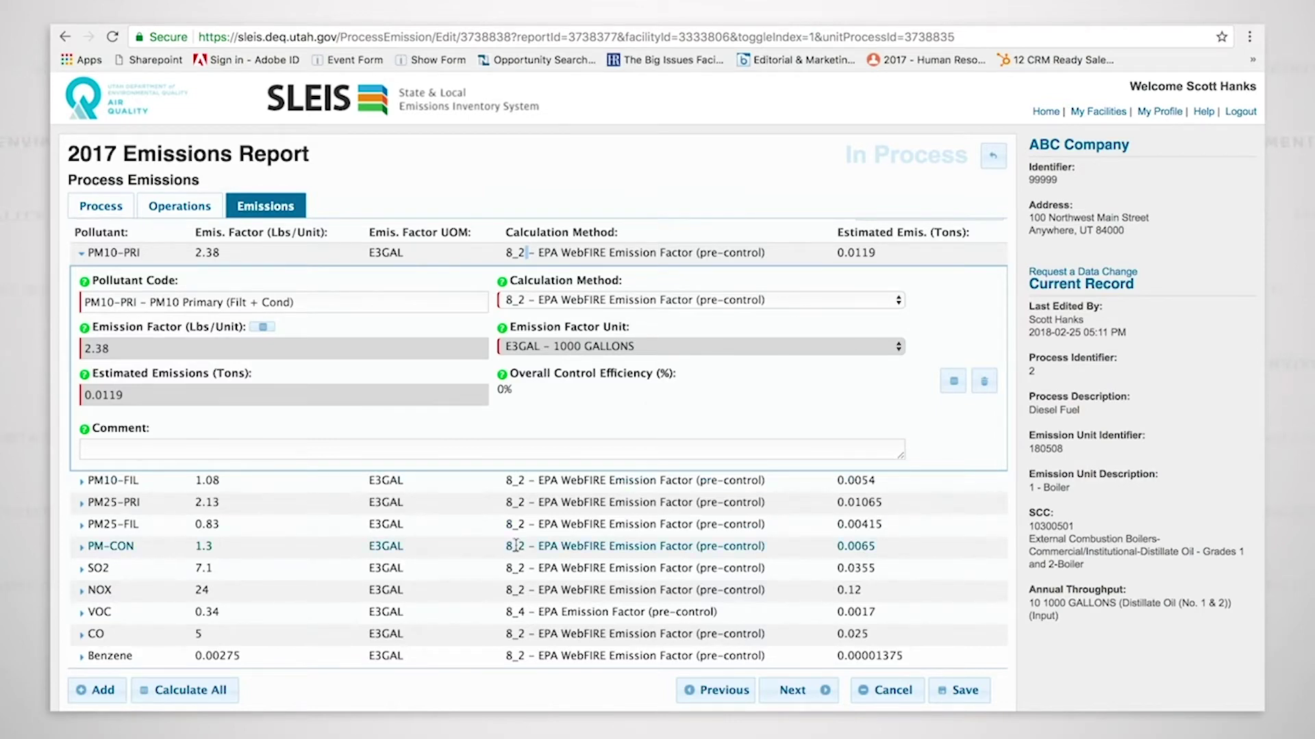
click(534, 568)
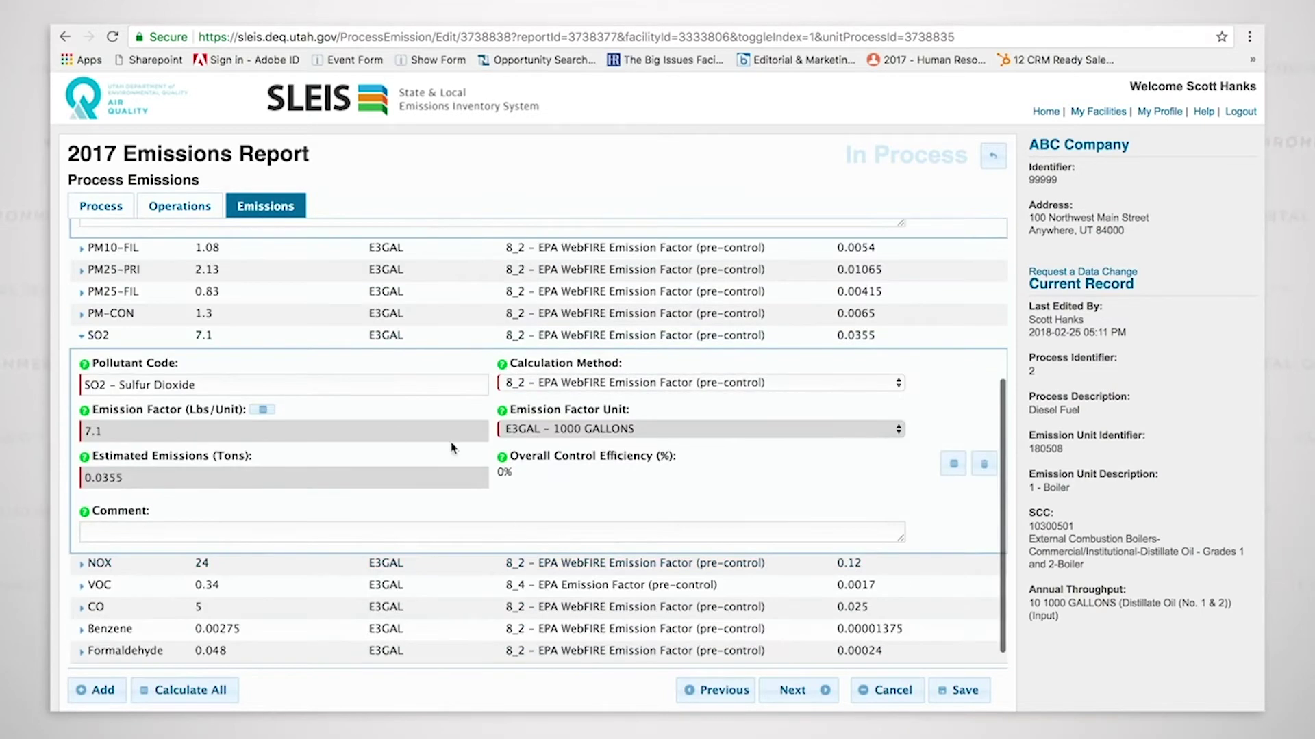
click(263, 410)
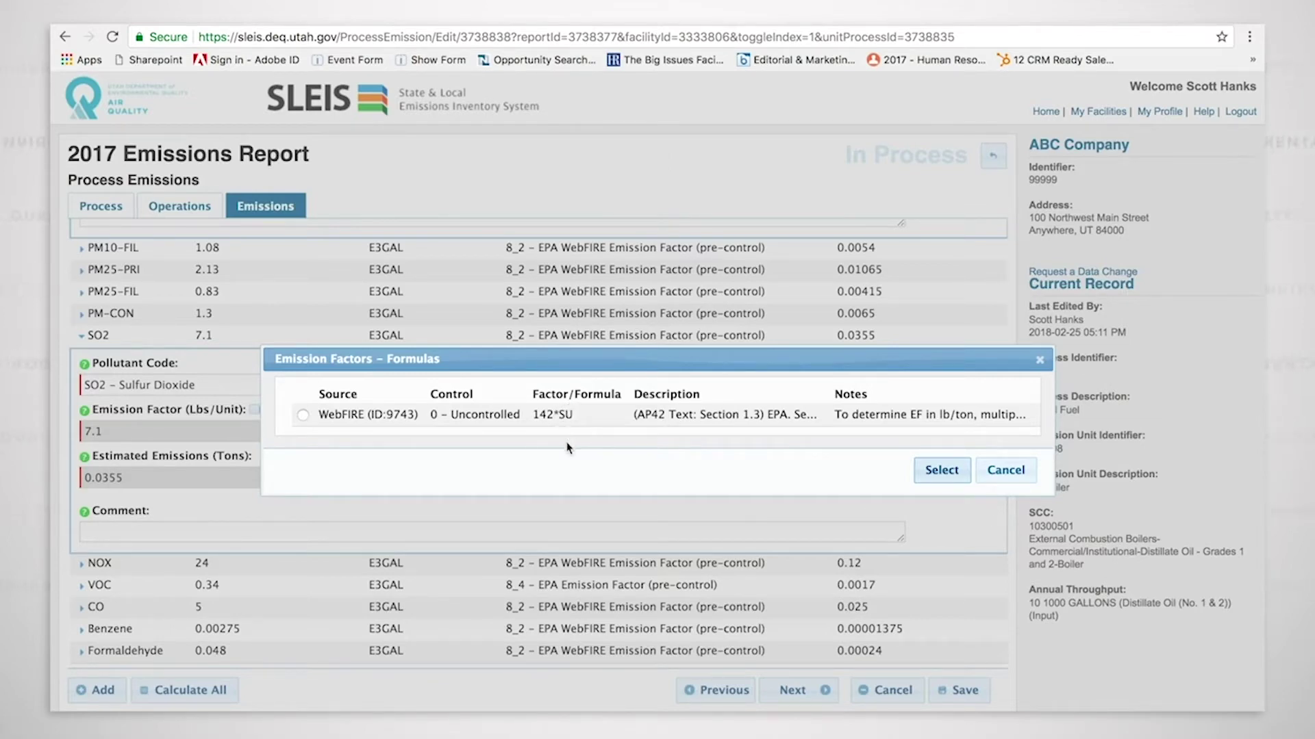
click(304, 415)
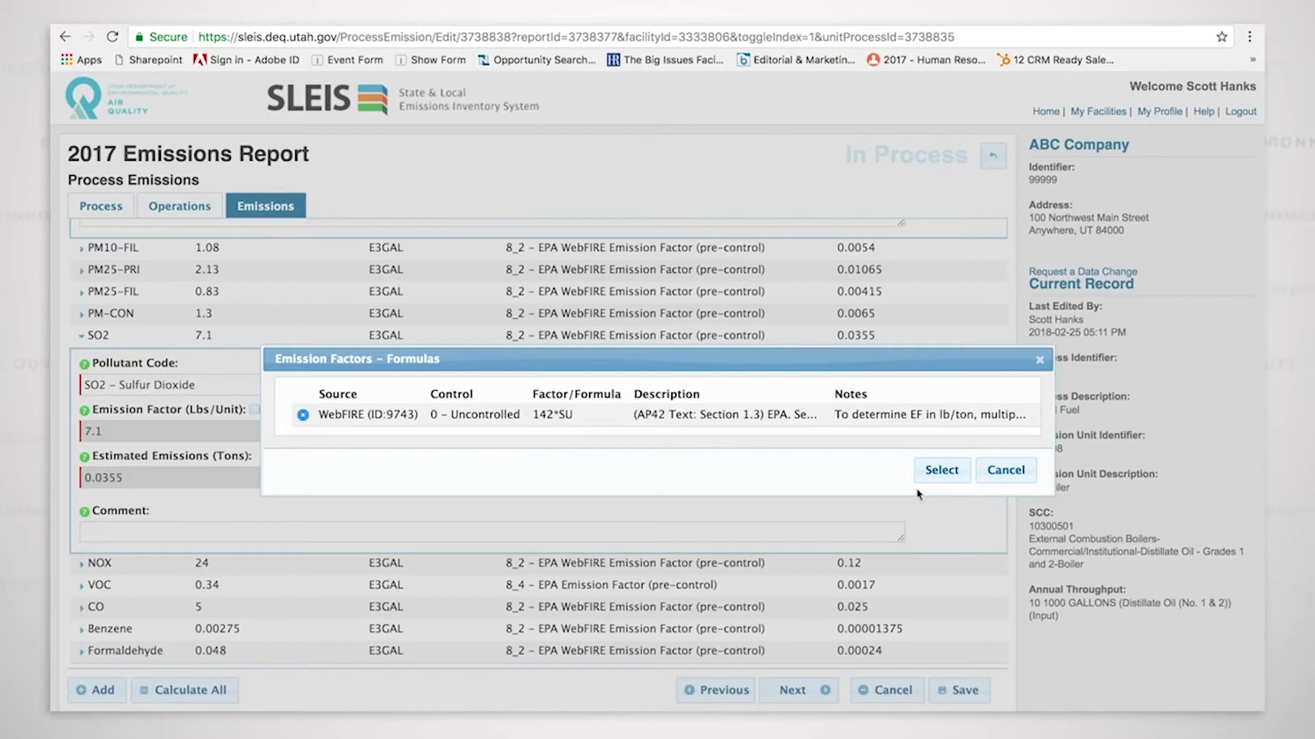
click(941, 470)
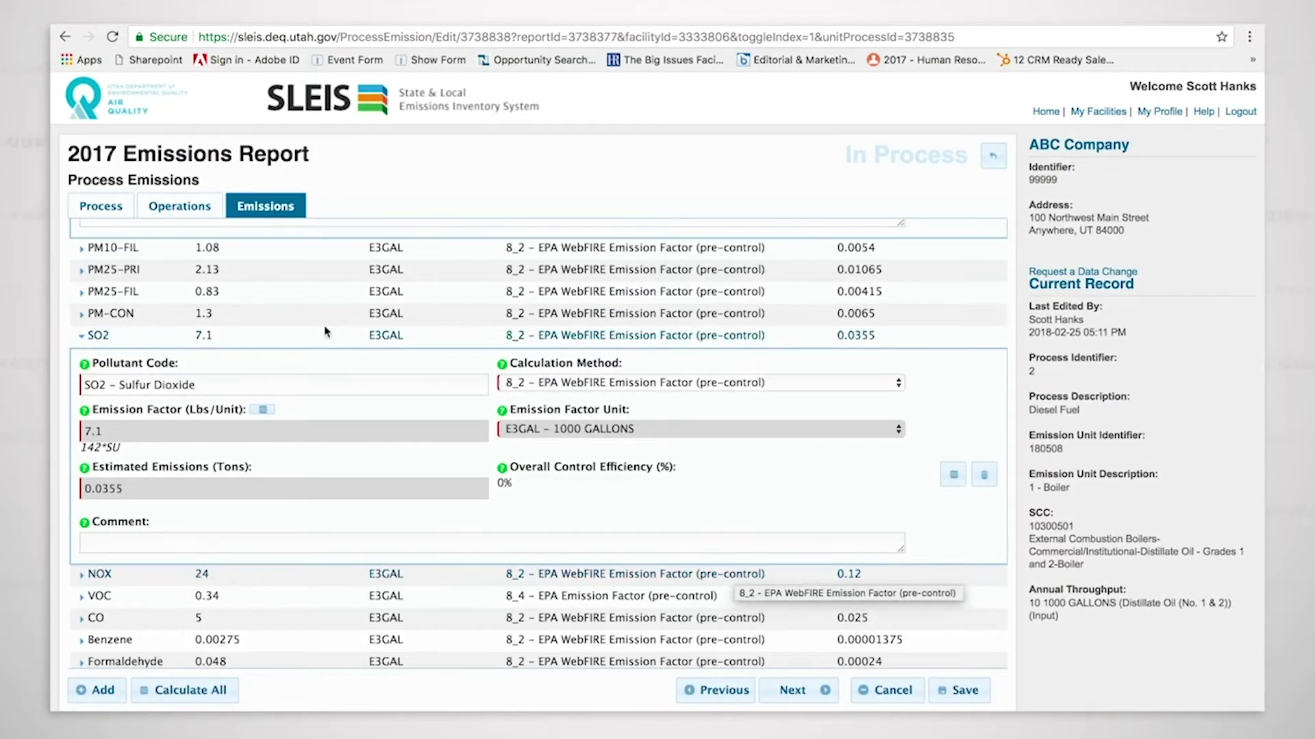
- Clear the % Sulfur supplemental parameter and try to reapply the 142*SU formula to the SO2 emission
click(118, 213)
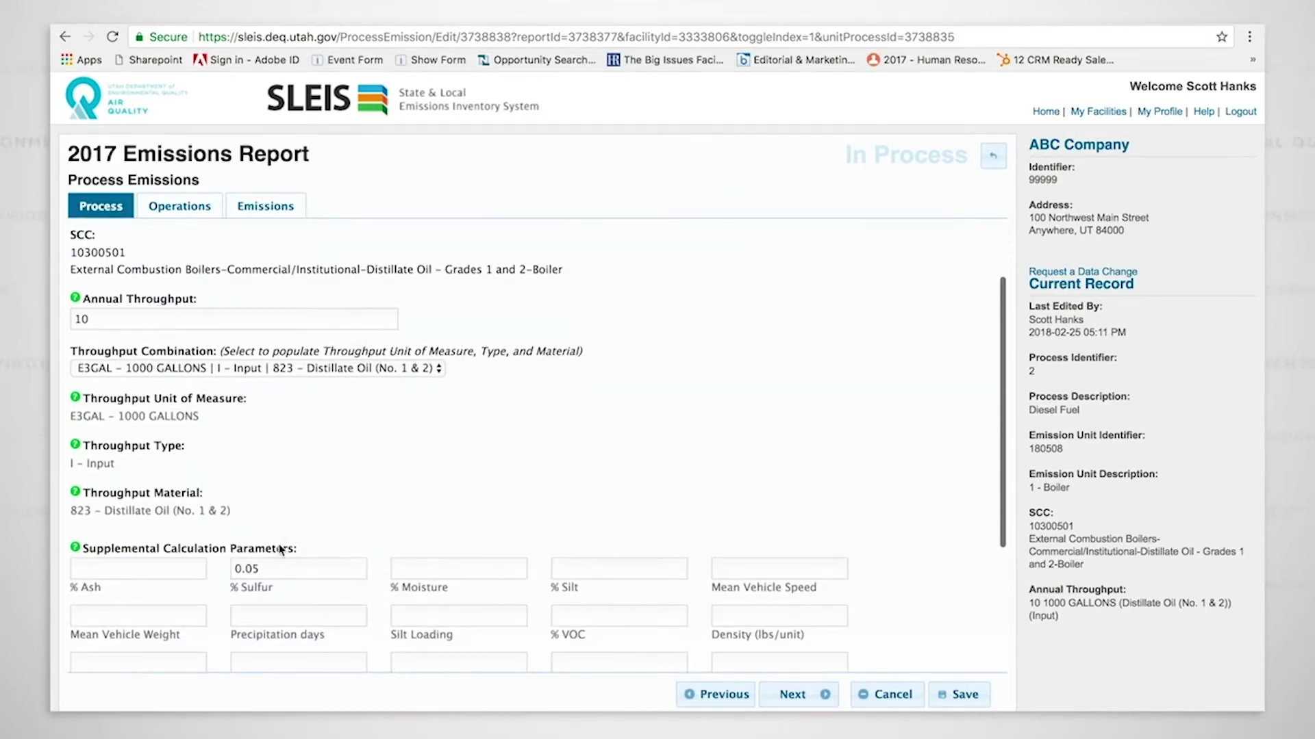
double_click(260, 563)
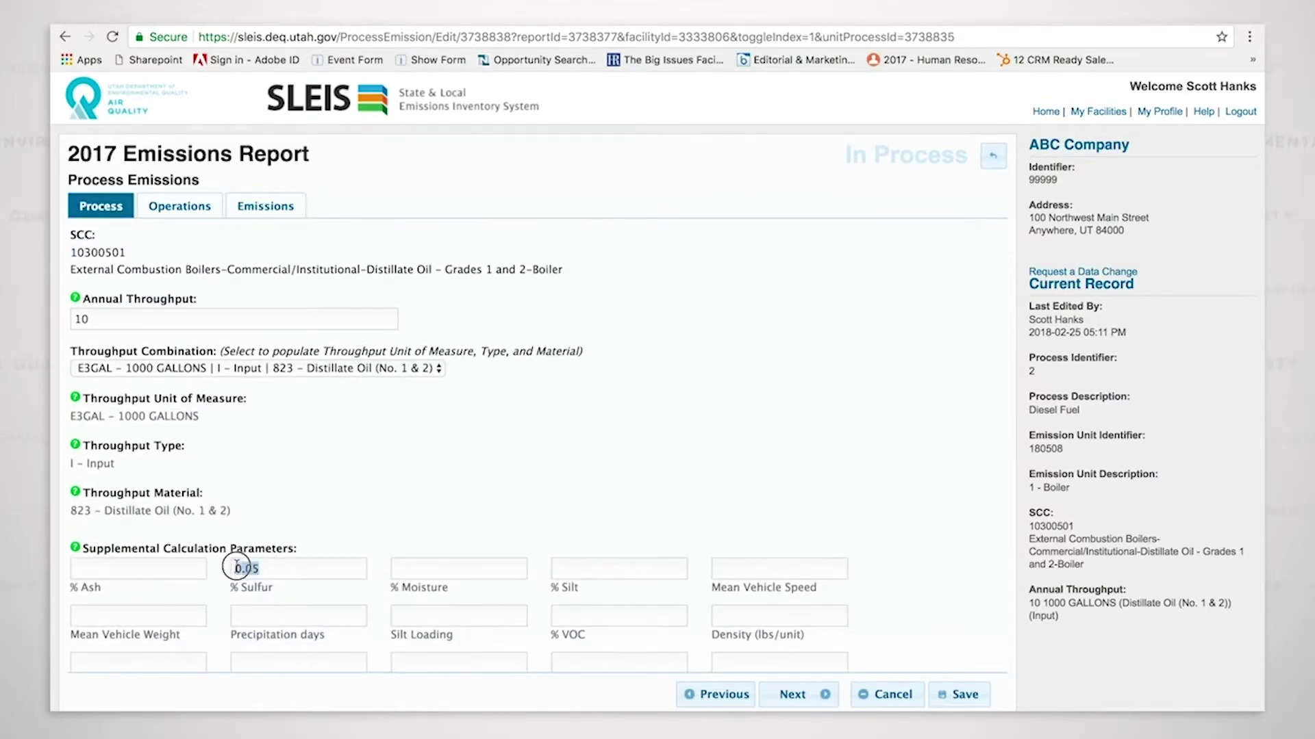
key(BackSpace)
click(259, 208)
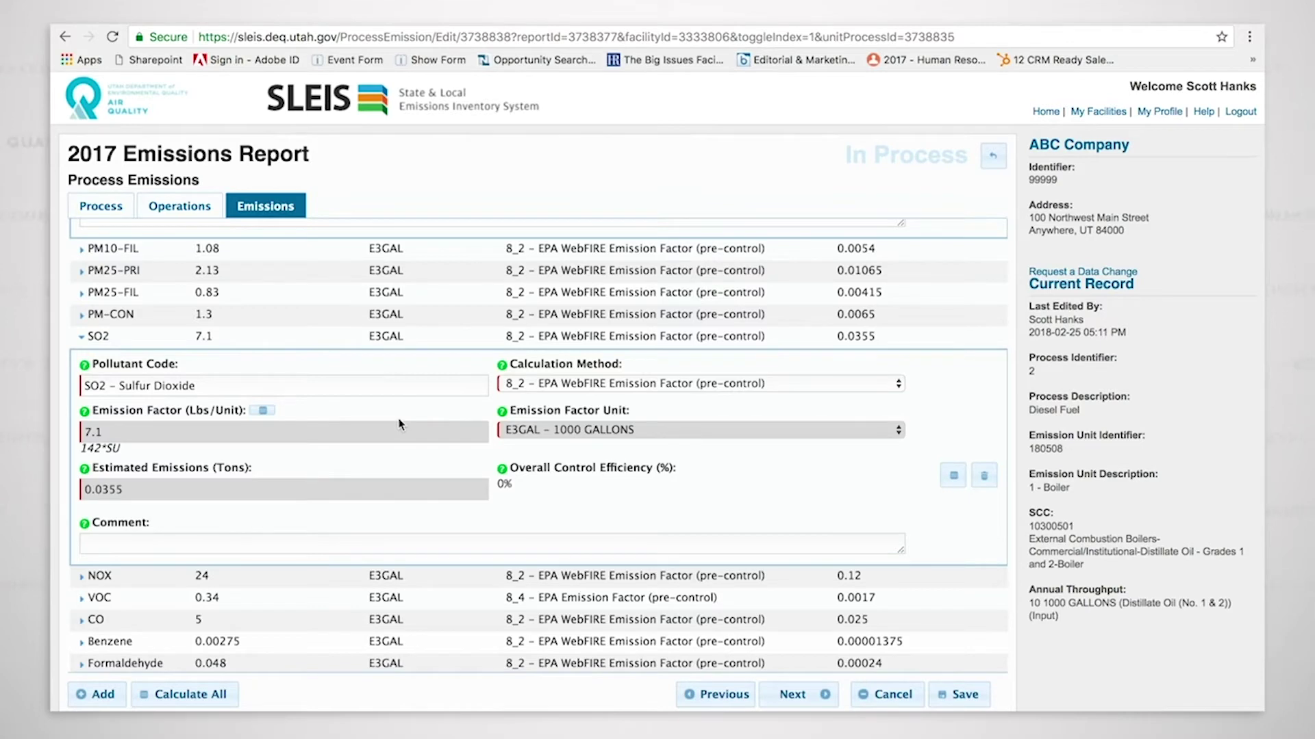
click(263, 413)
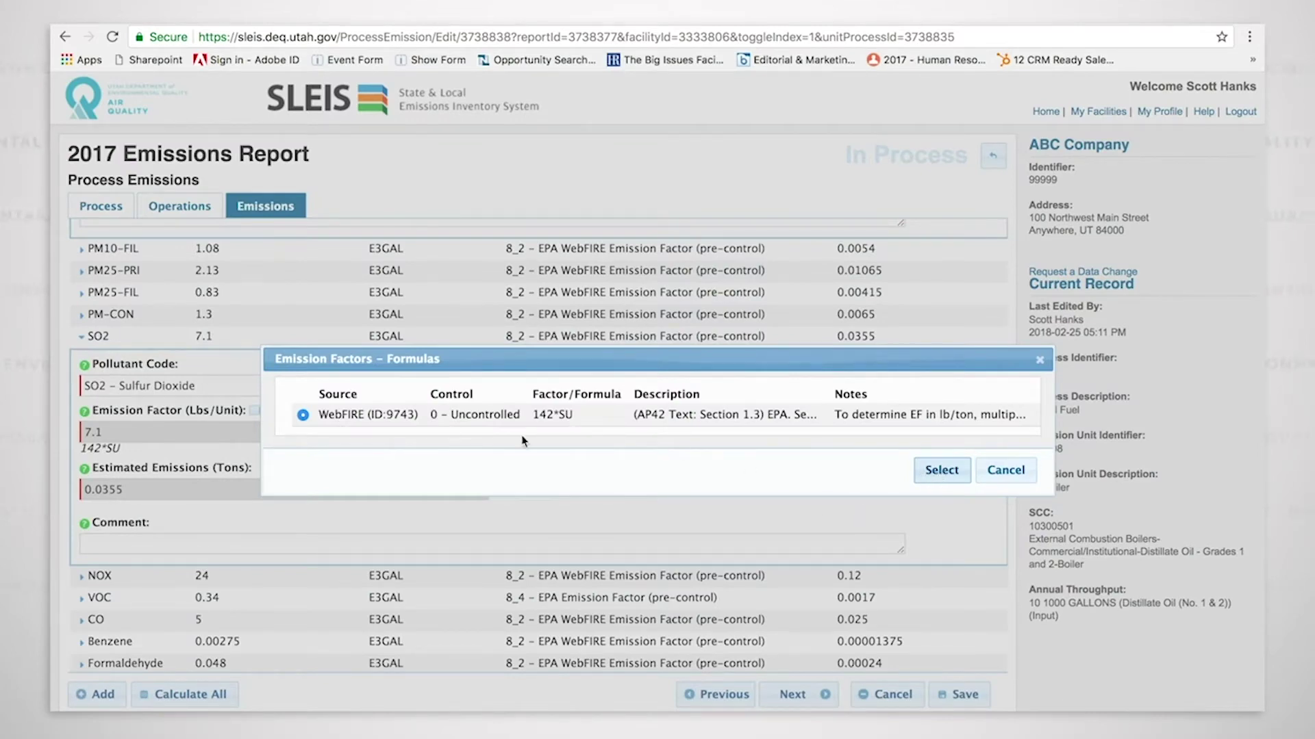
click(303, 416)
click(941, 471)
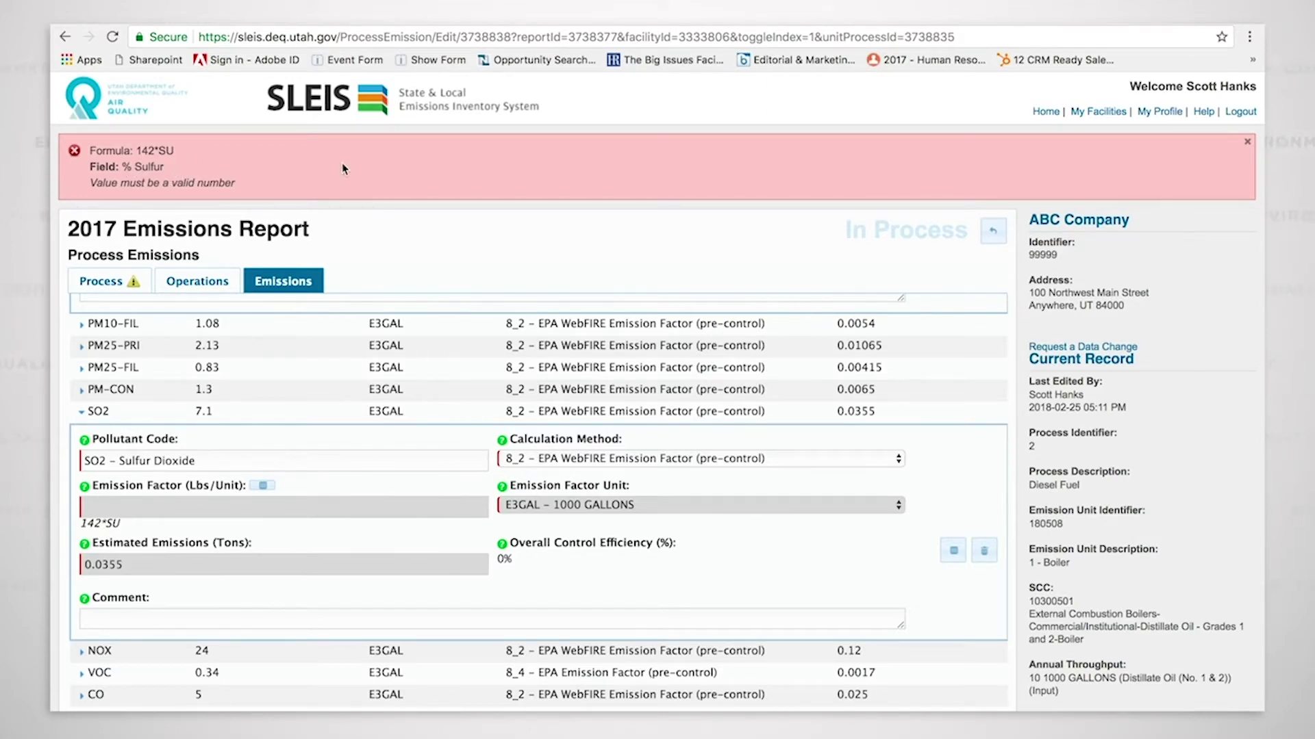
- Enter 0.05 as the % Sulfur supplemental calculation parameter of the diesel fuel process
click(113, 286)
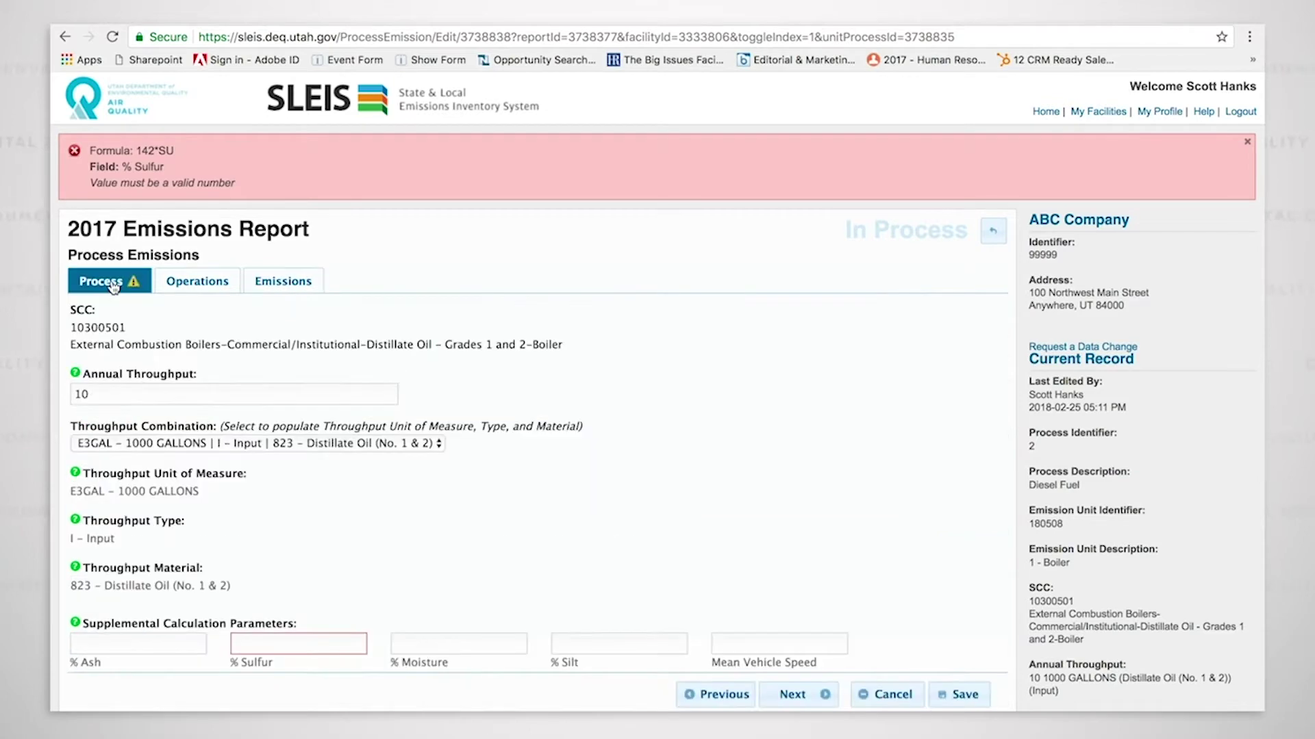
scroll(520, 572, down, 1)
scroll(520, 573, down, 1)
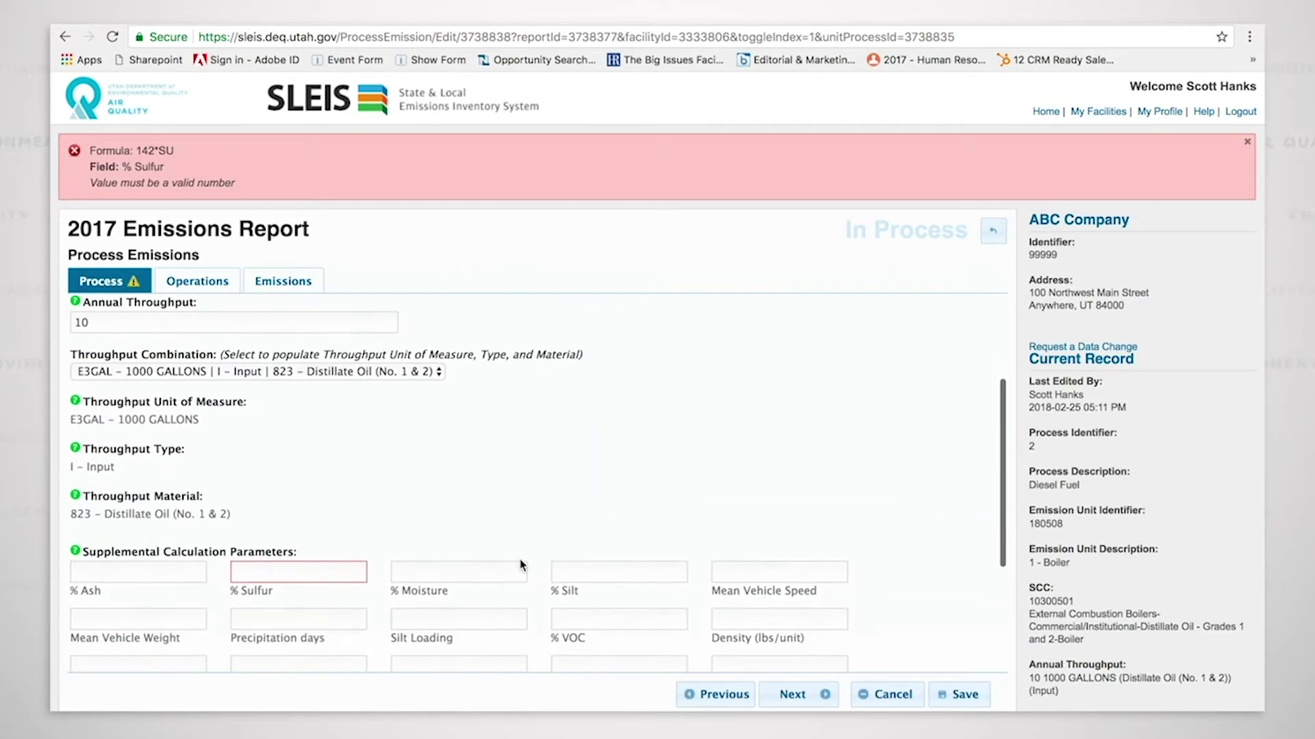
click(323, 570)
text(0.05)
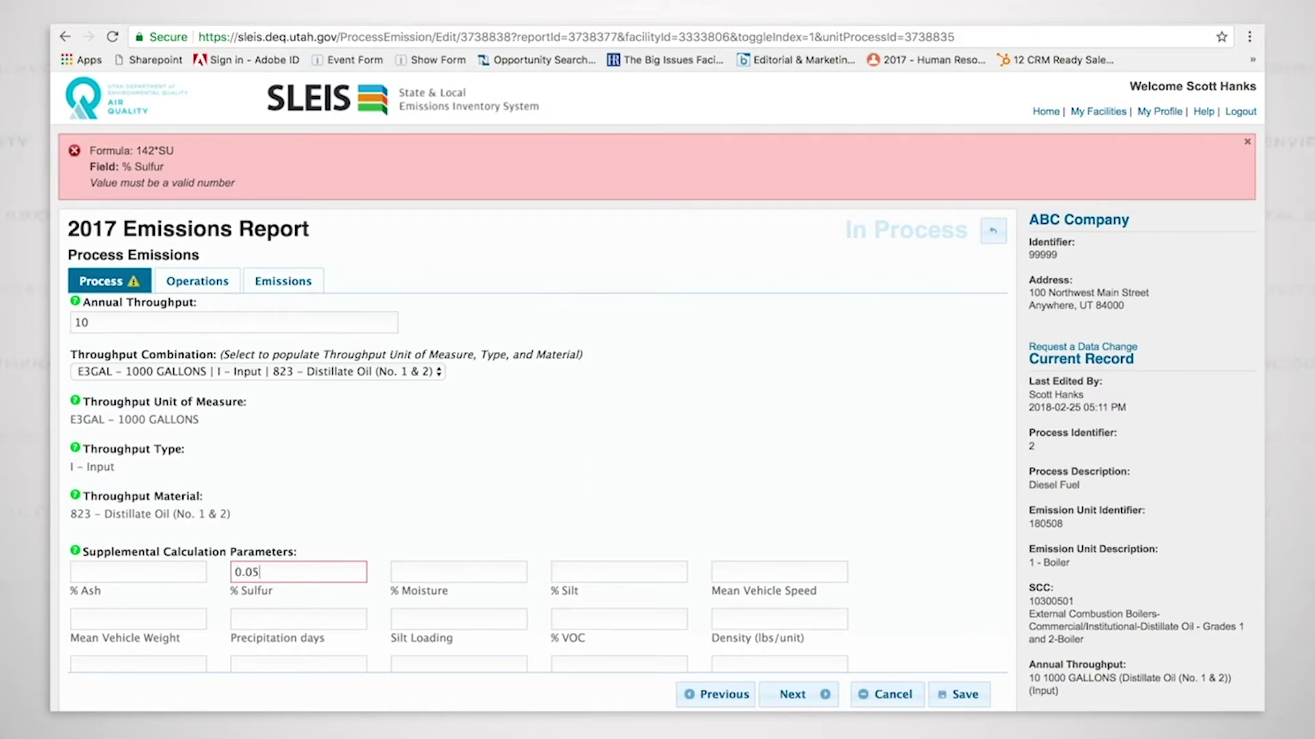
- Reapply the uncontrolled WebFIRE formula 142*SU to the SO2 emission factor and save the process emissions record
click(293, 286)
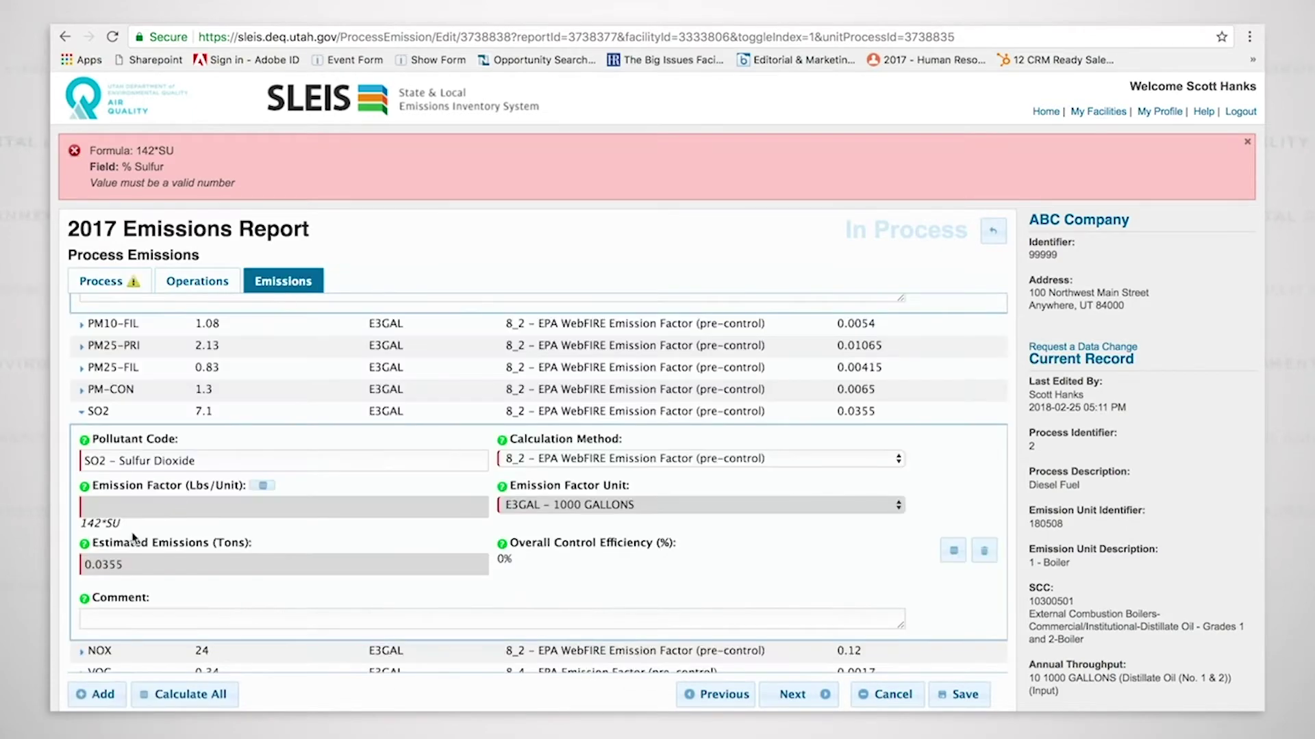
click(264, 487)
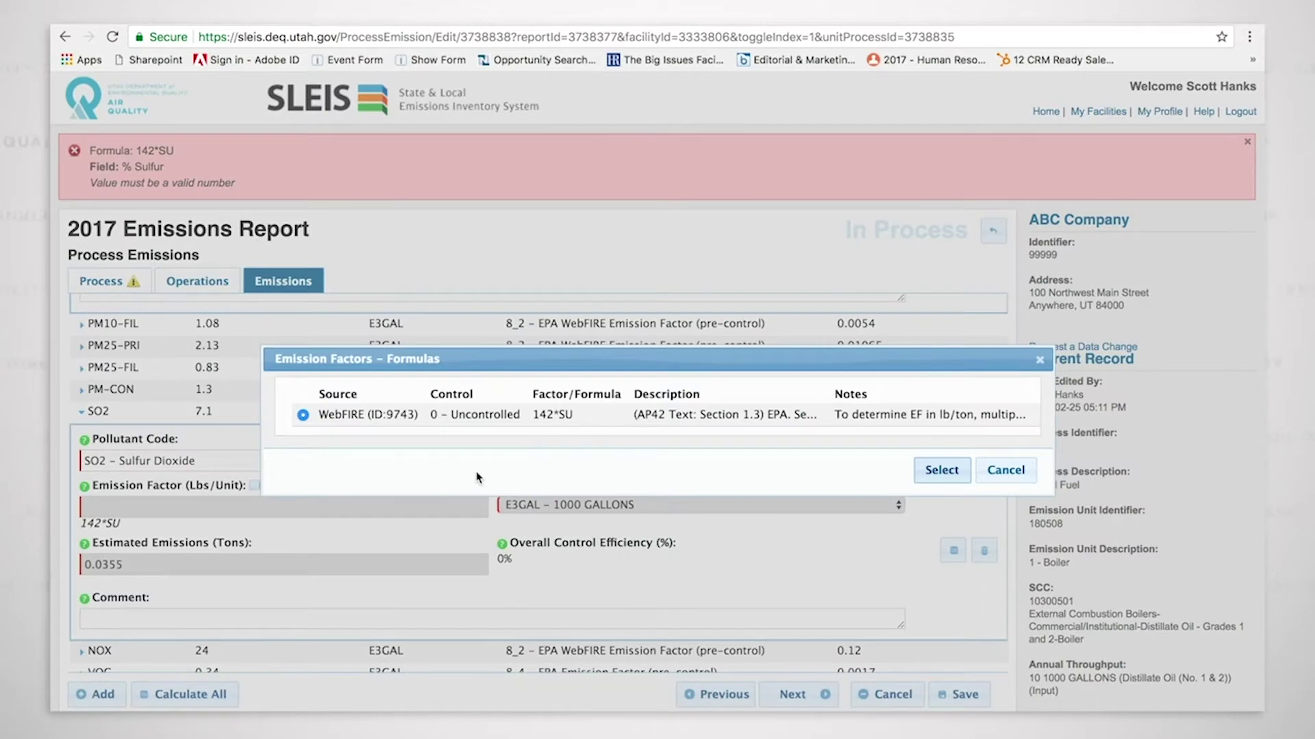
click(303, 415)
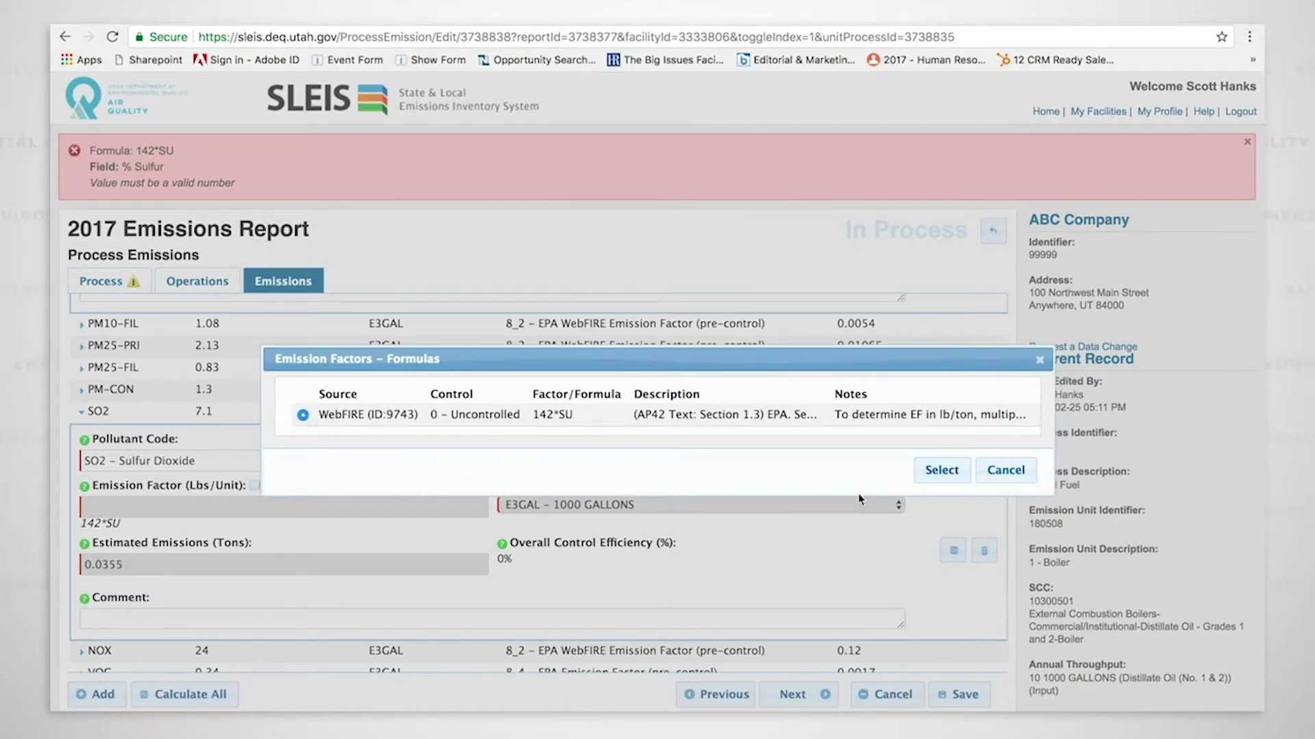
click(941, 470)
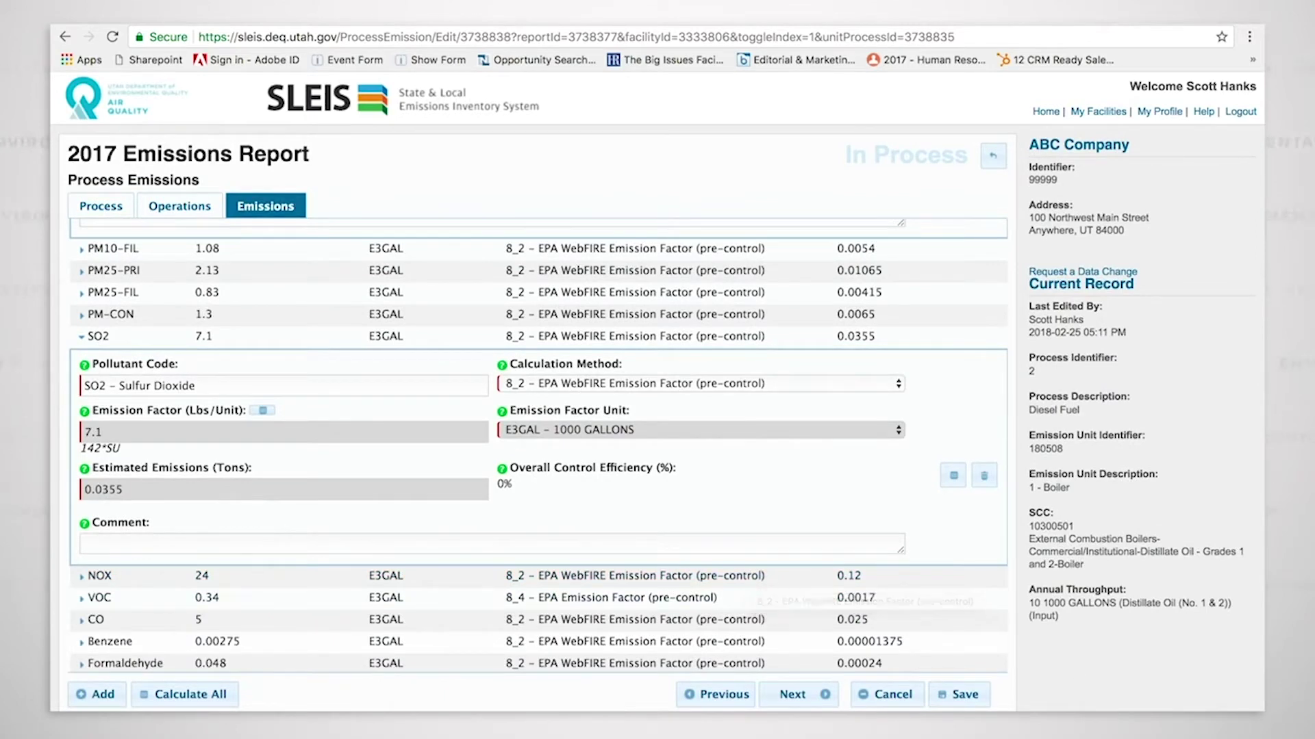
click(966, 703)
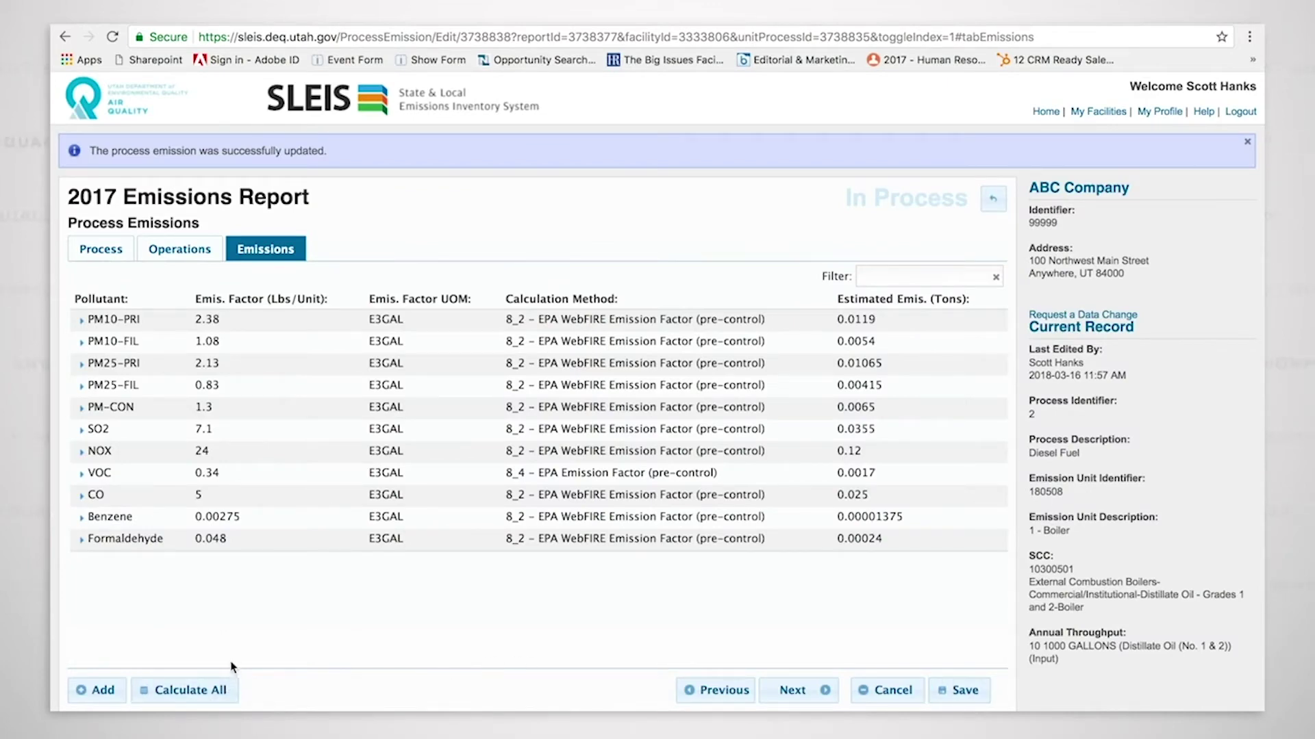
- Set the diesel process's annual throughput to 15 thousand gallons and its % Sulfur parameter to 0.15
click(105, 250)
drag(103, 457, 55, 463)
text(15)
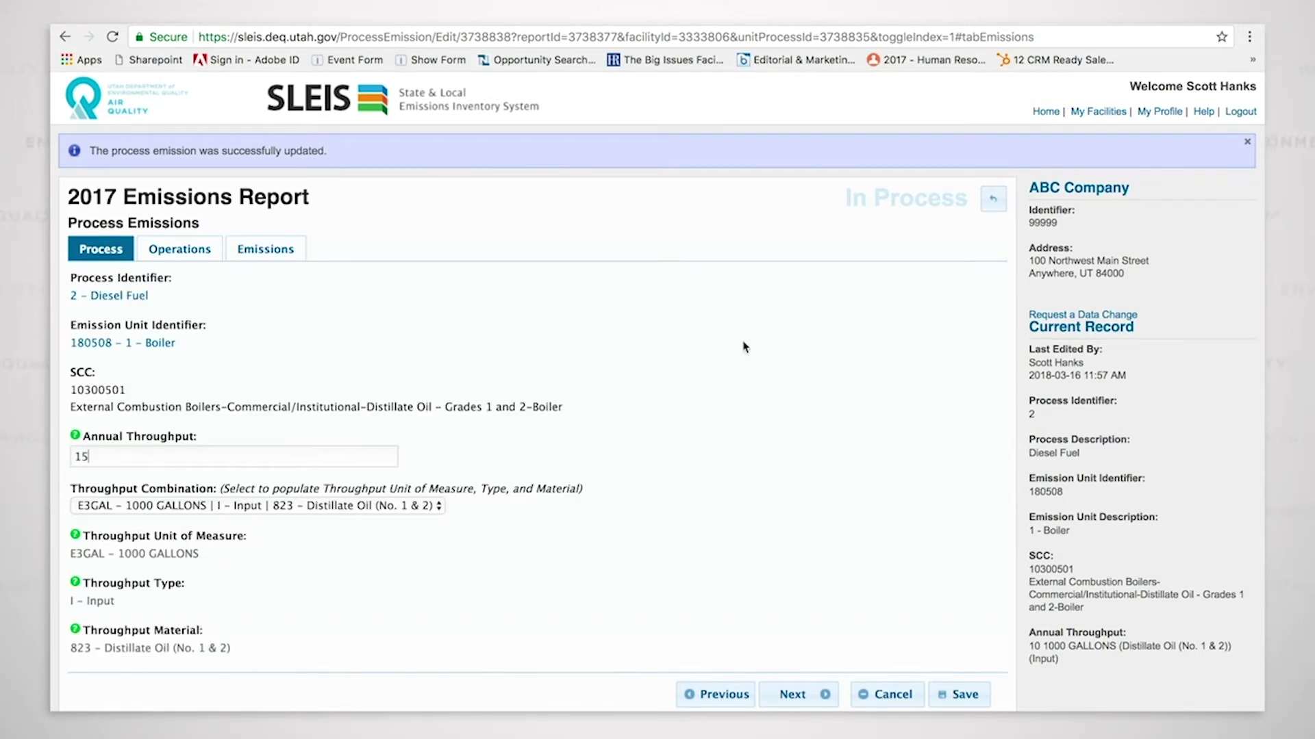
scroll(754, 377, down, 5)
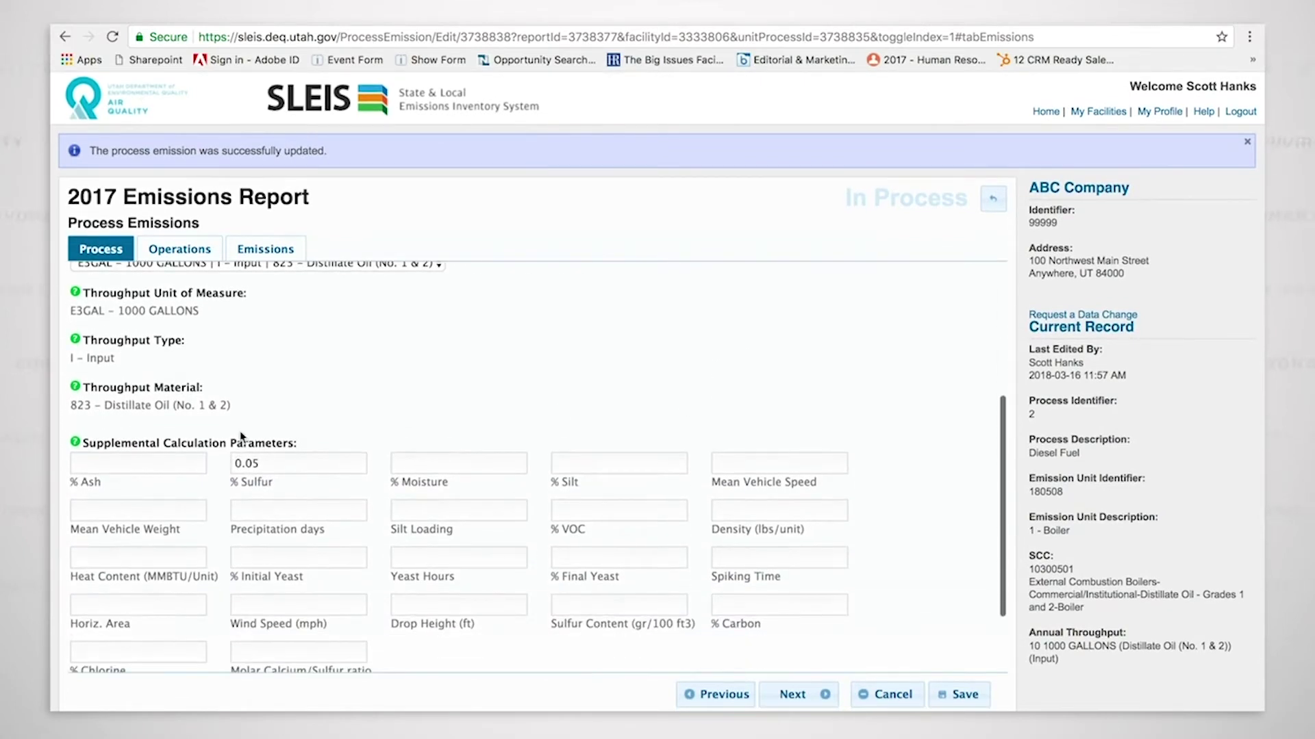
click(253, 459)
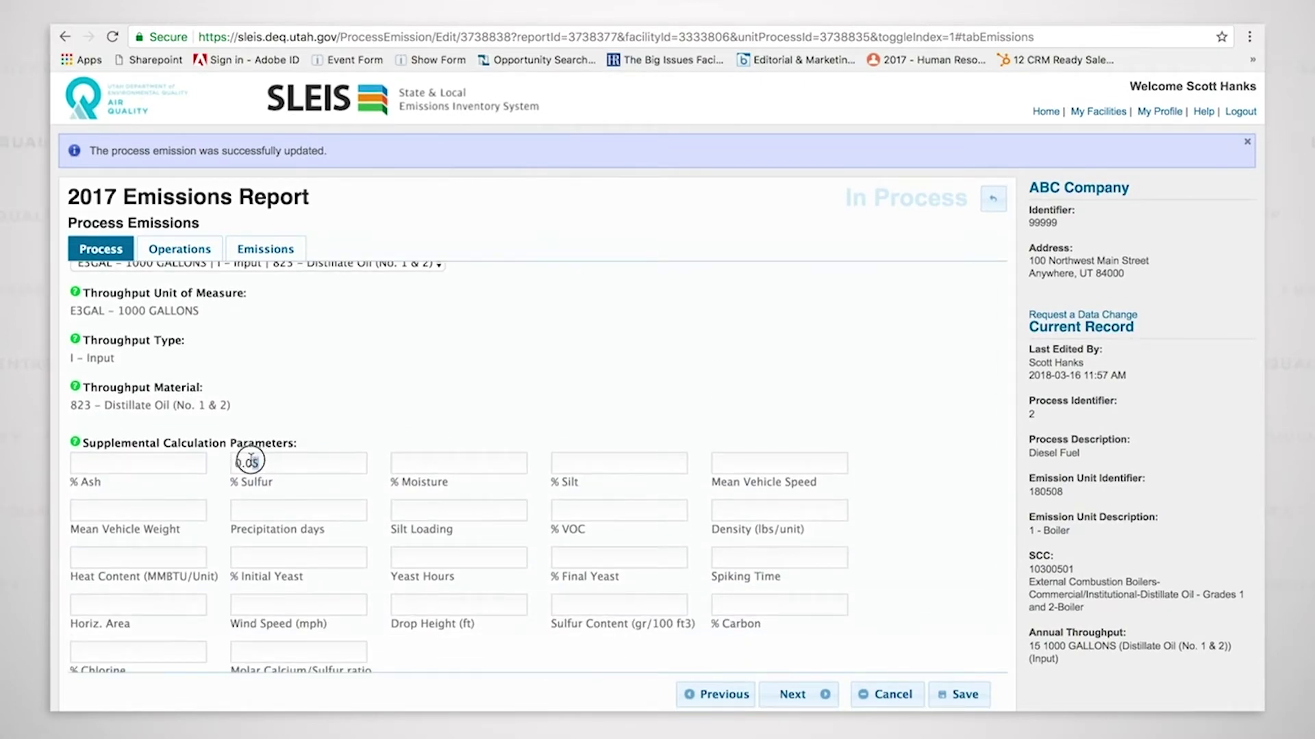
drag(260, 463, 247, 463)
text(15)
- Recalculate all pollutant emissions for the diesel fuel process, save the record and return to the process emissions list
click(269, 247)
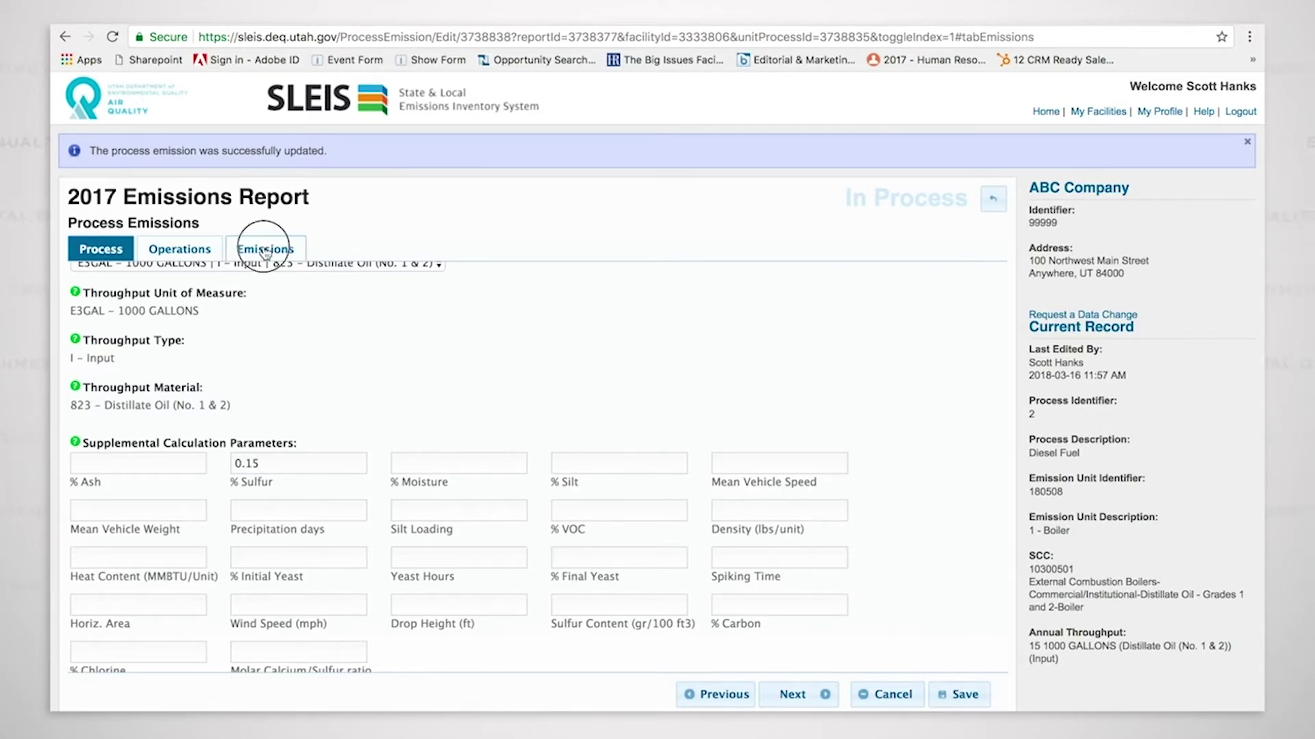
click(199, 699)
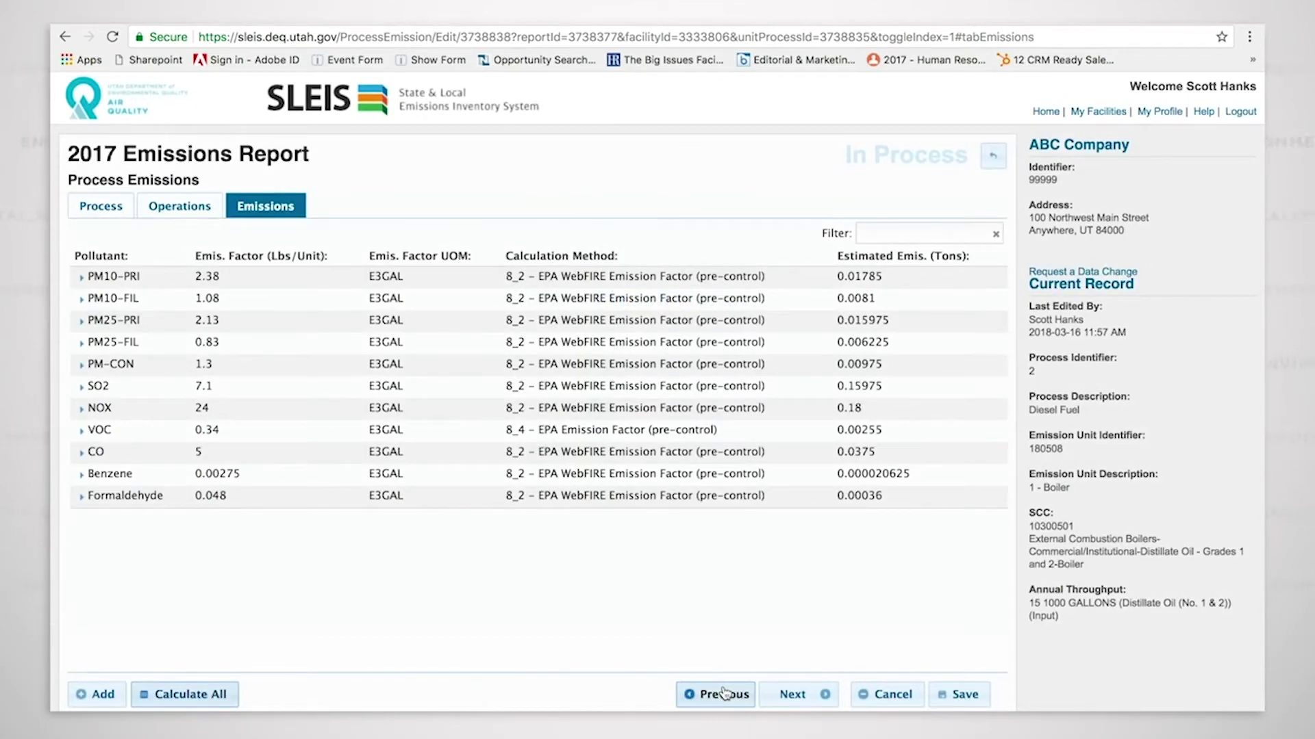
click(964, 696)
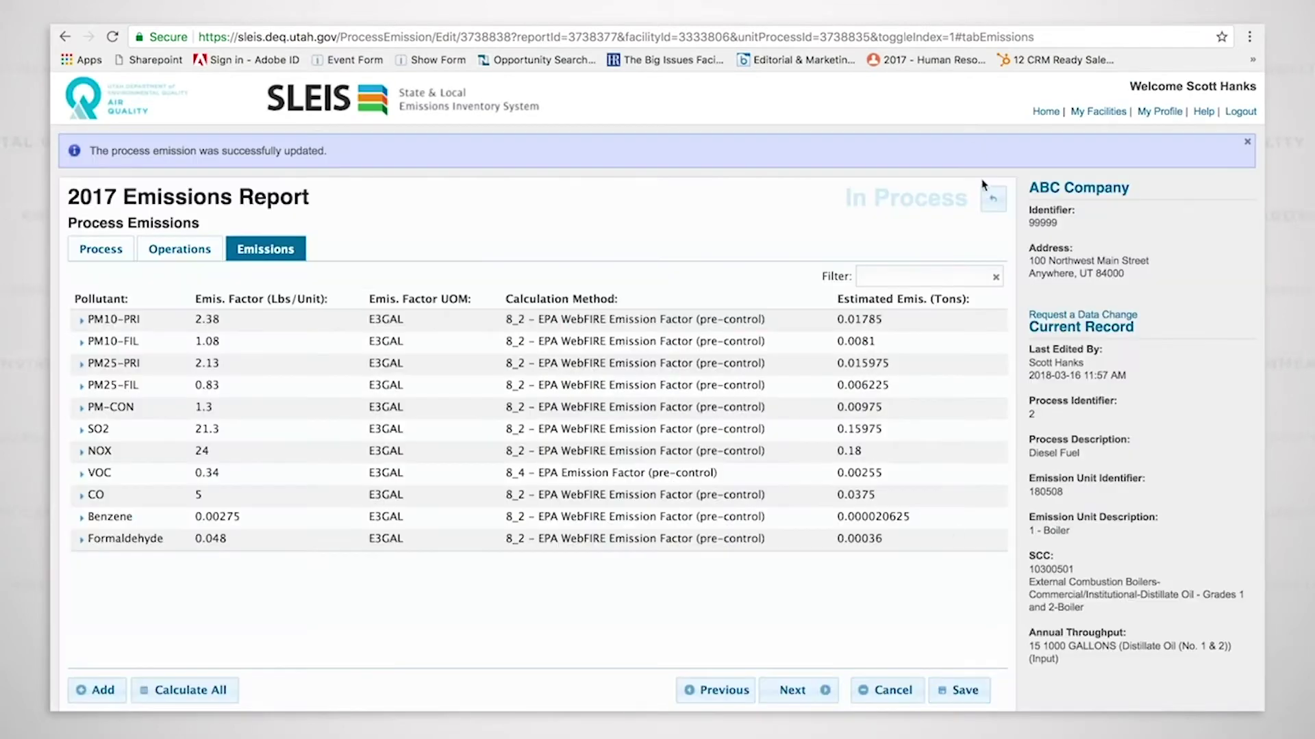
click(993, 202)
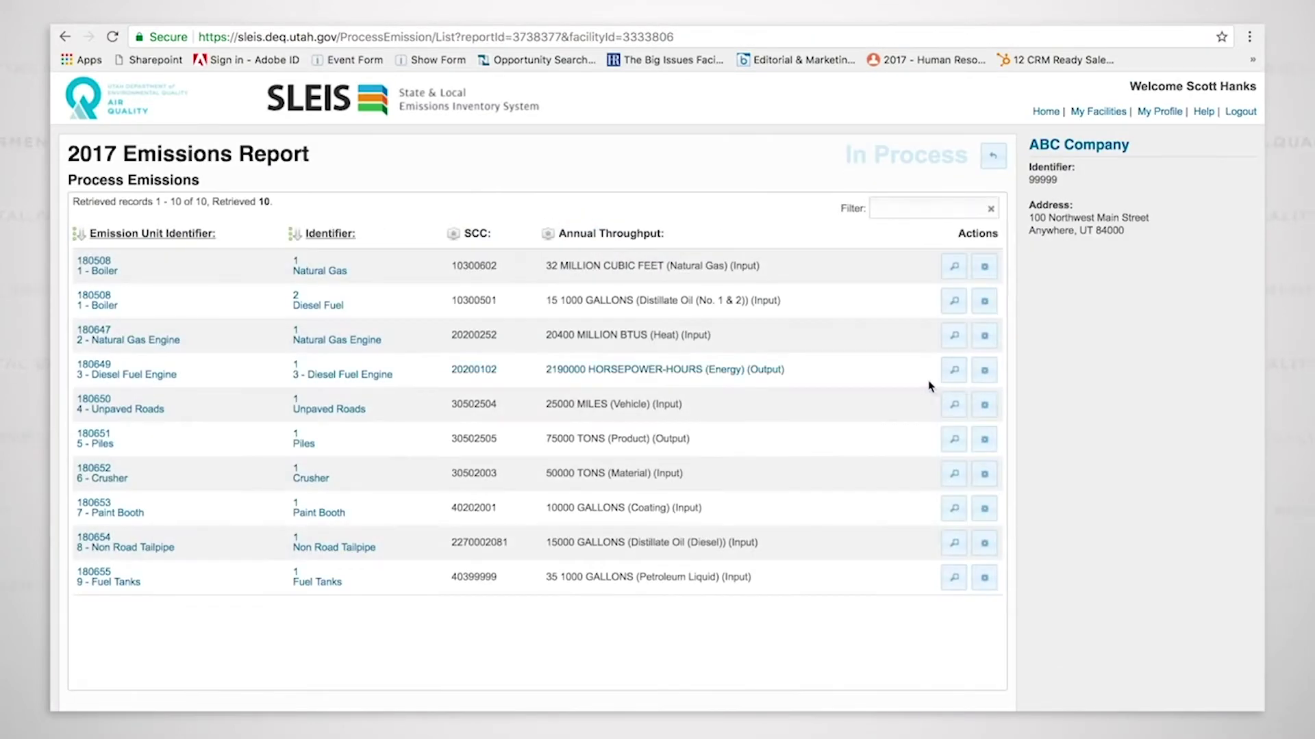
- Open the Natural Gas Engine process emissions record and review its throughput details and pollutant emissions list
click(984, 337)
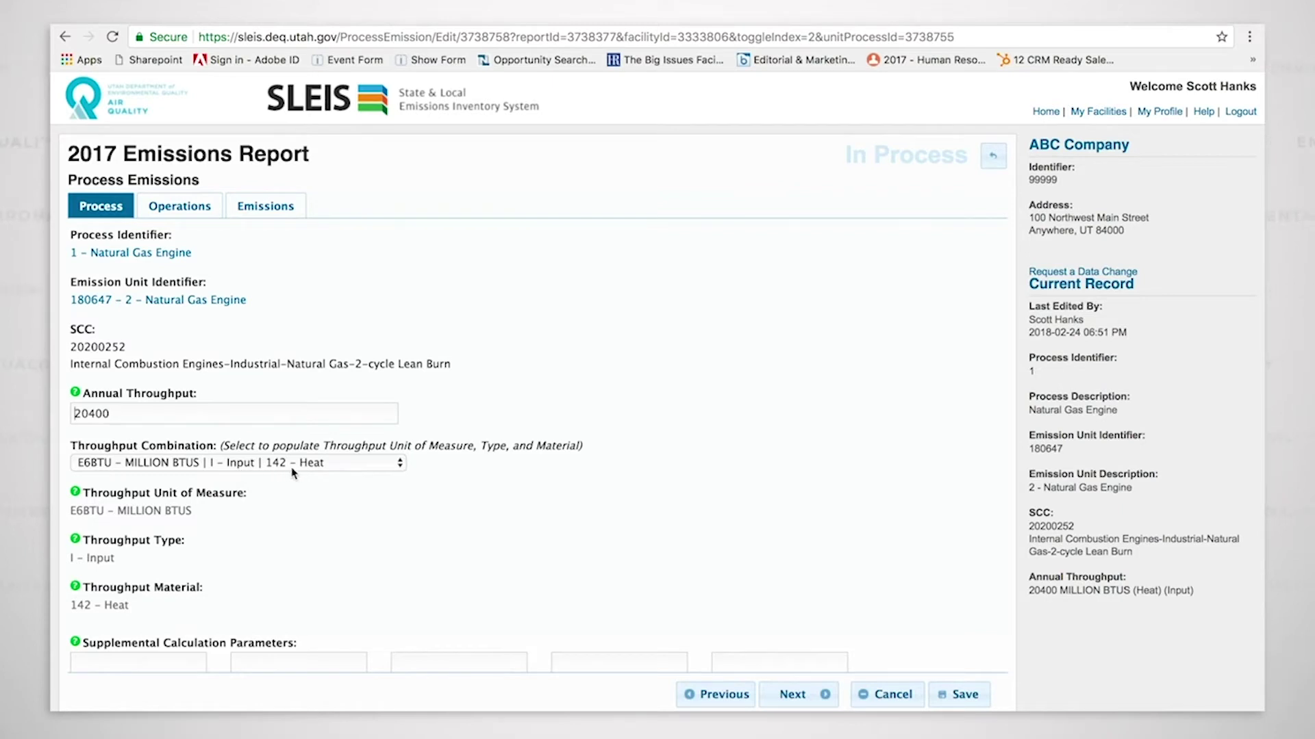
click(287, 212)
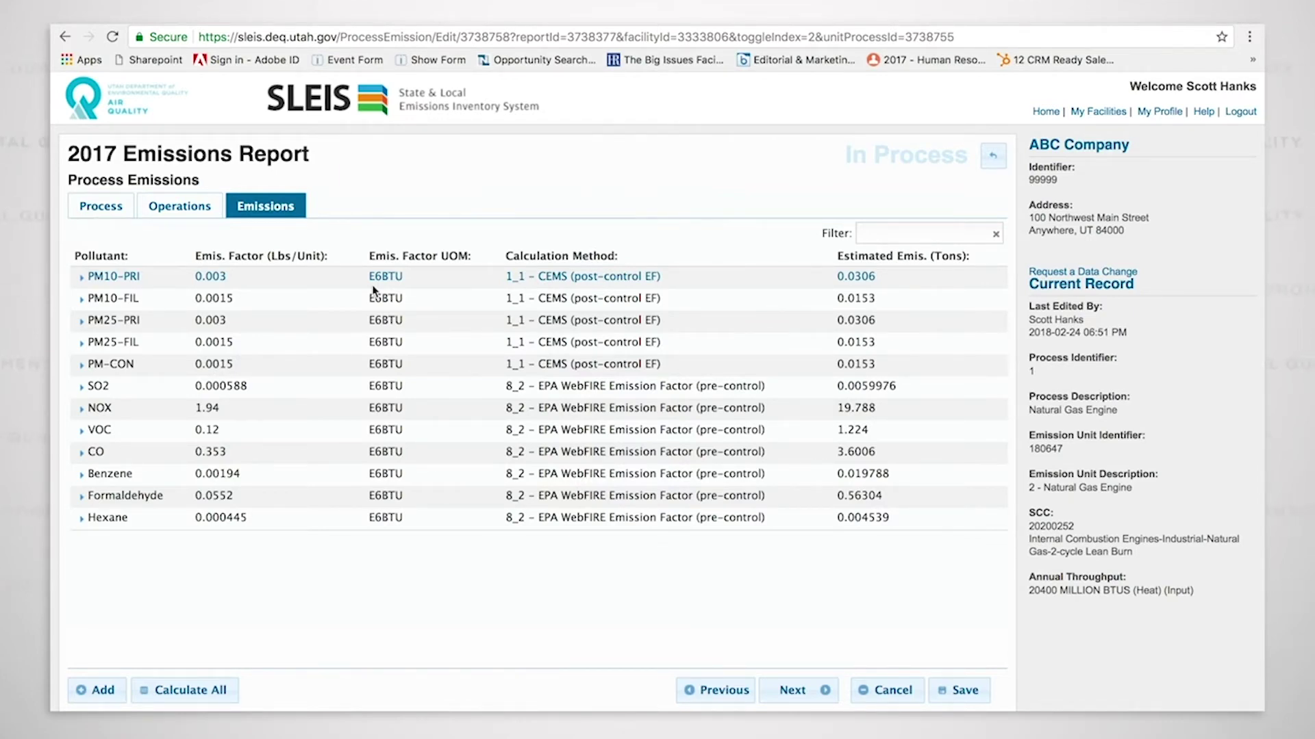
click(103, 209)
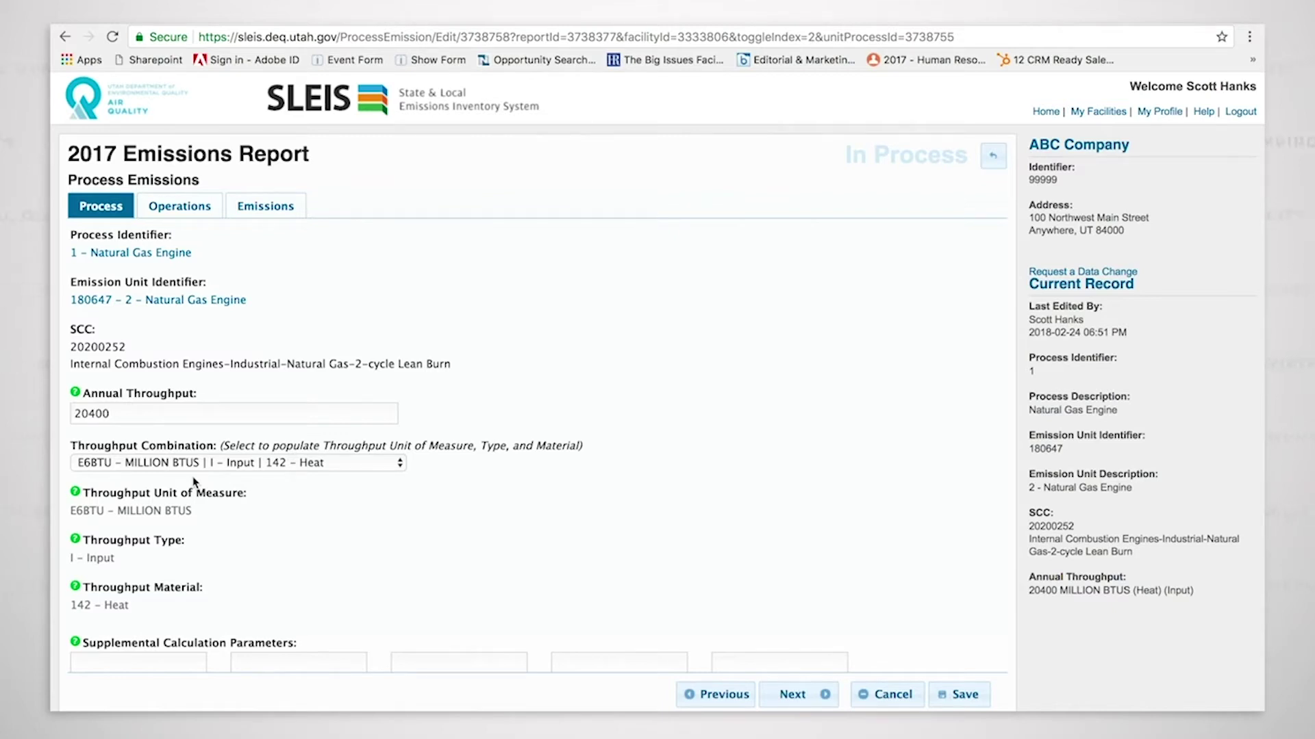
click(260, 212)
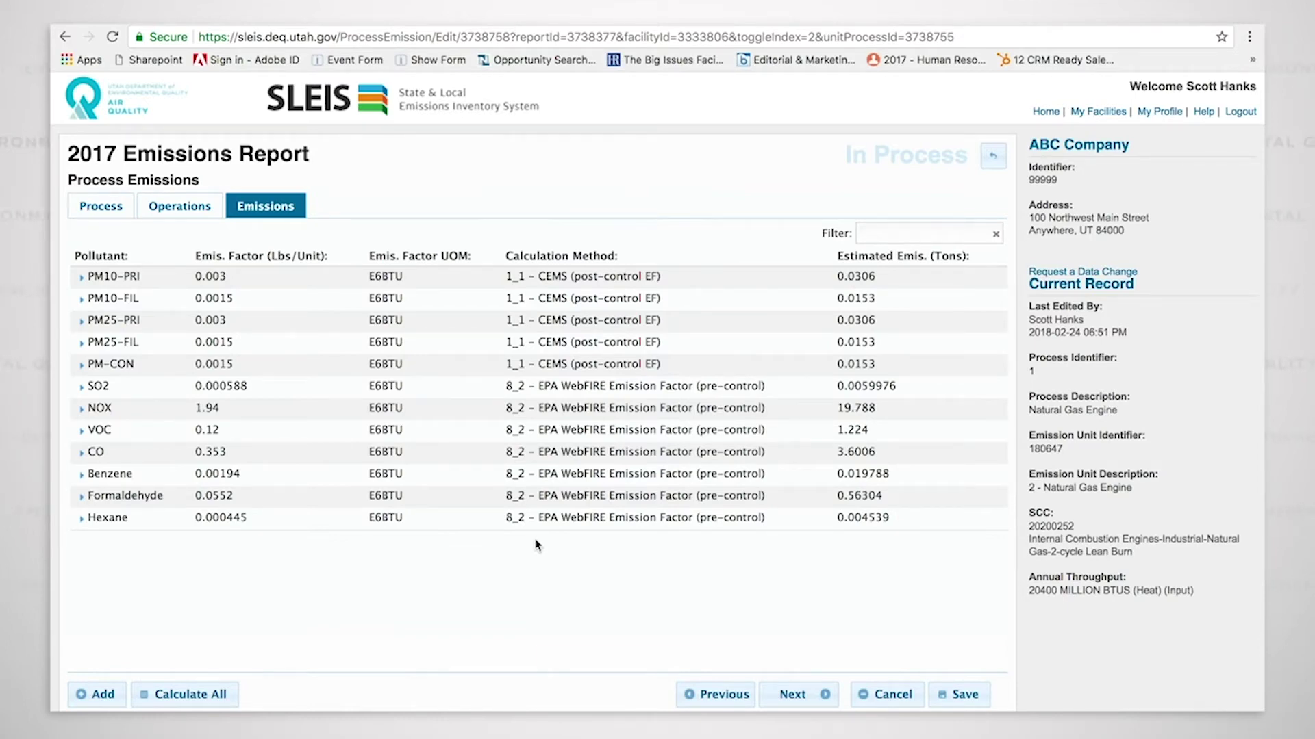
- Expand the PM10-PRI emission entry and check its calculation method options, keeping 1_1 - CEMS (post-control EF)
click(562, 278)
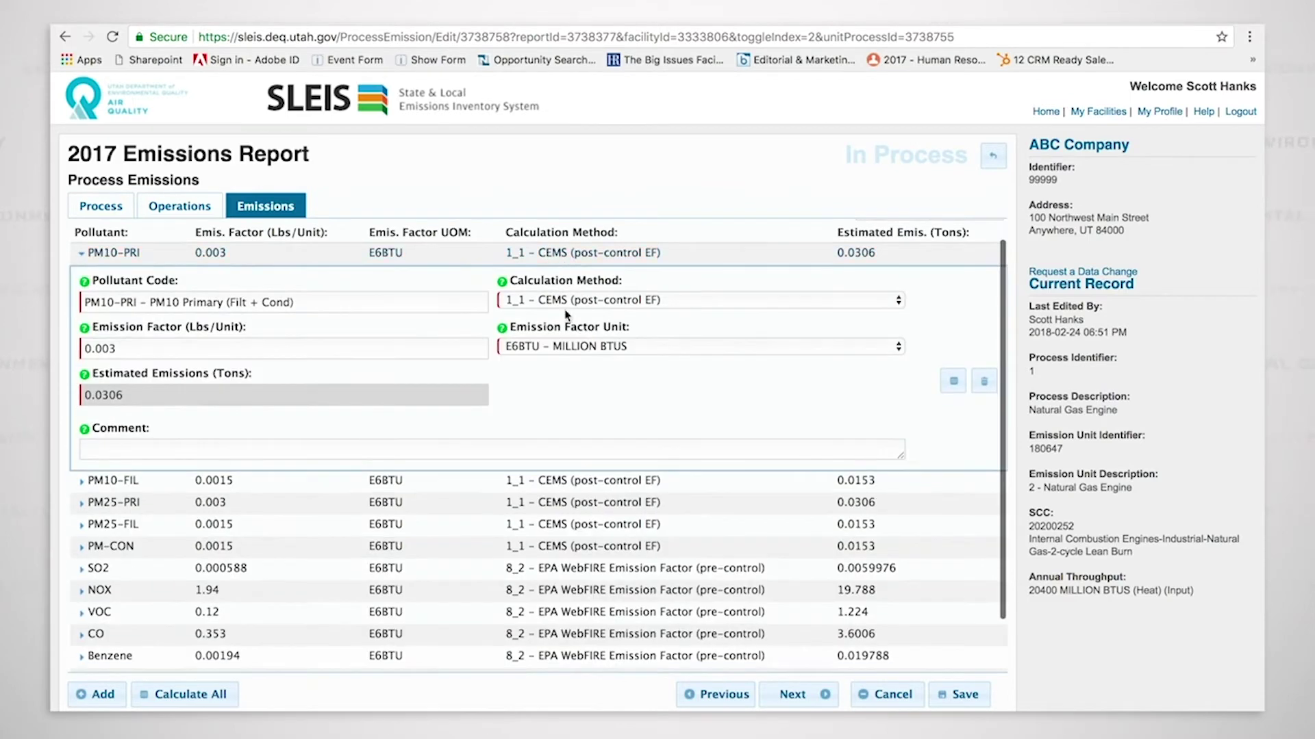
click(759, 301)
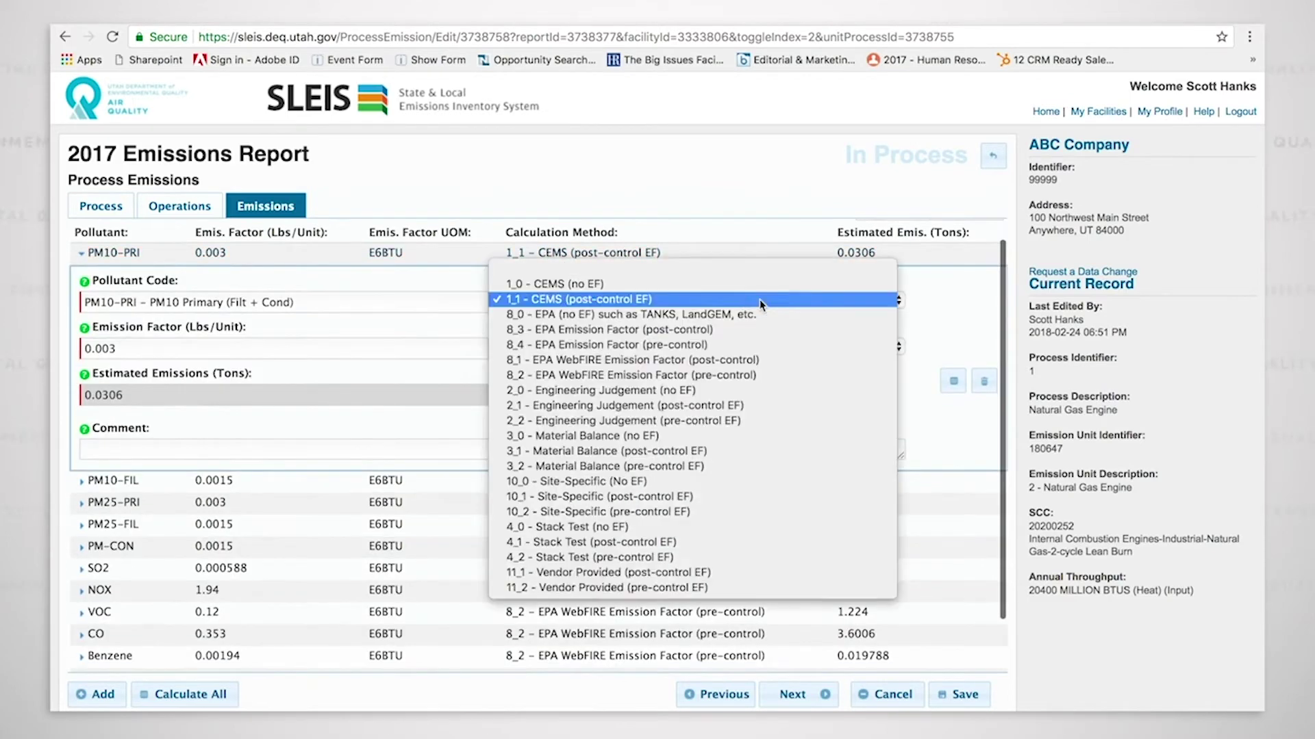
click(586, 301)
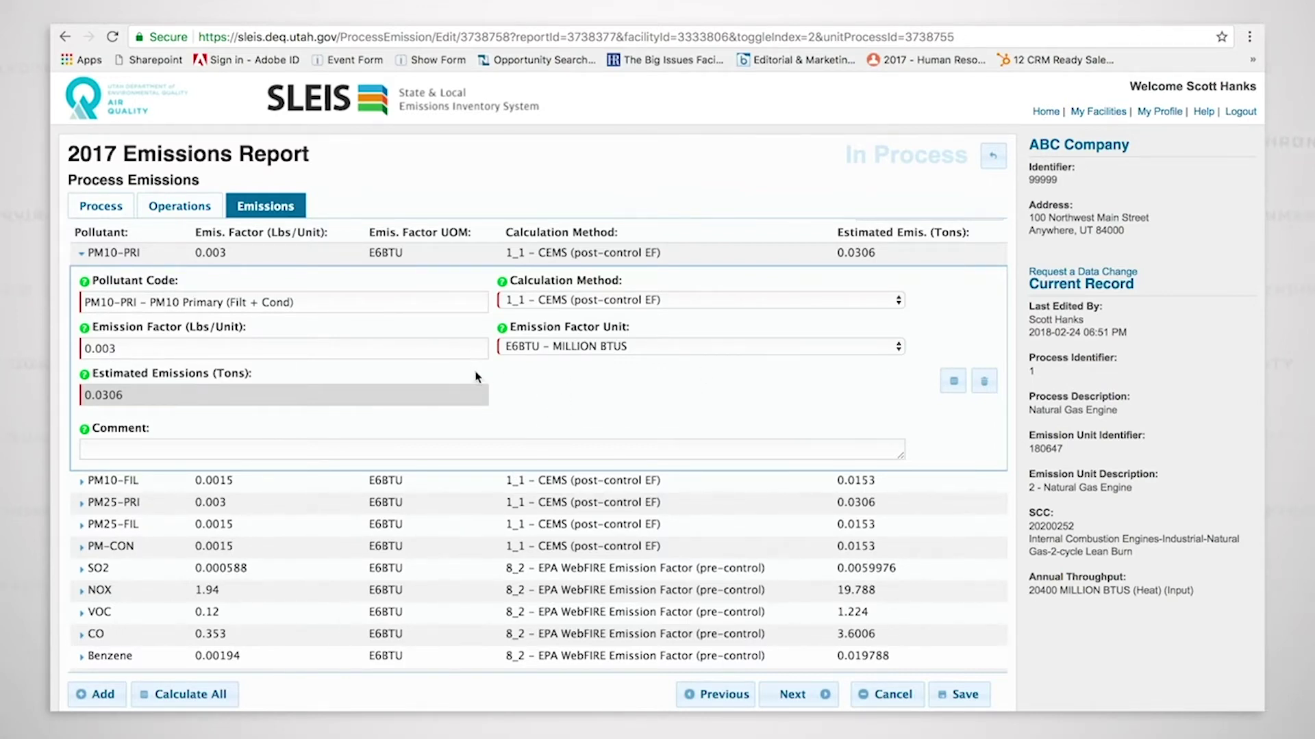
- Try an emission factor of .006 for PM10-PRI with a calculation, and set it back to .003 and recalculate
drag(122, 348, 51, 349)
text(.006)
click(954, 382)
key(BackSpace)
text(3)
click(956, 388)
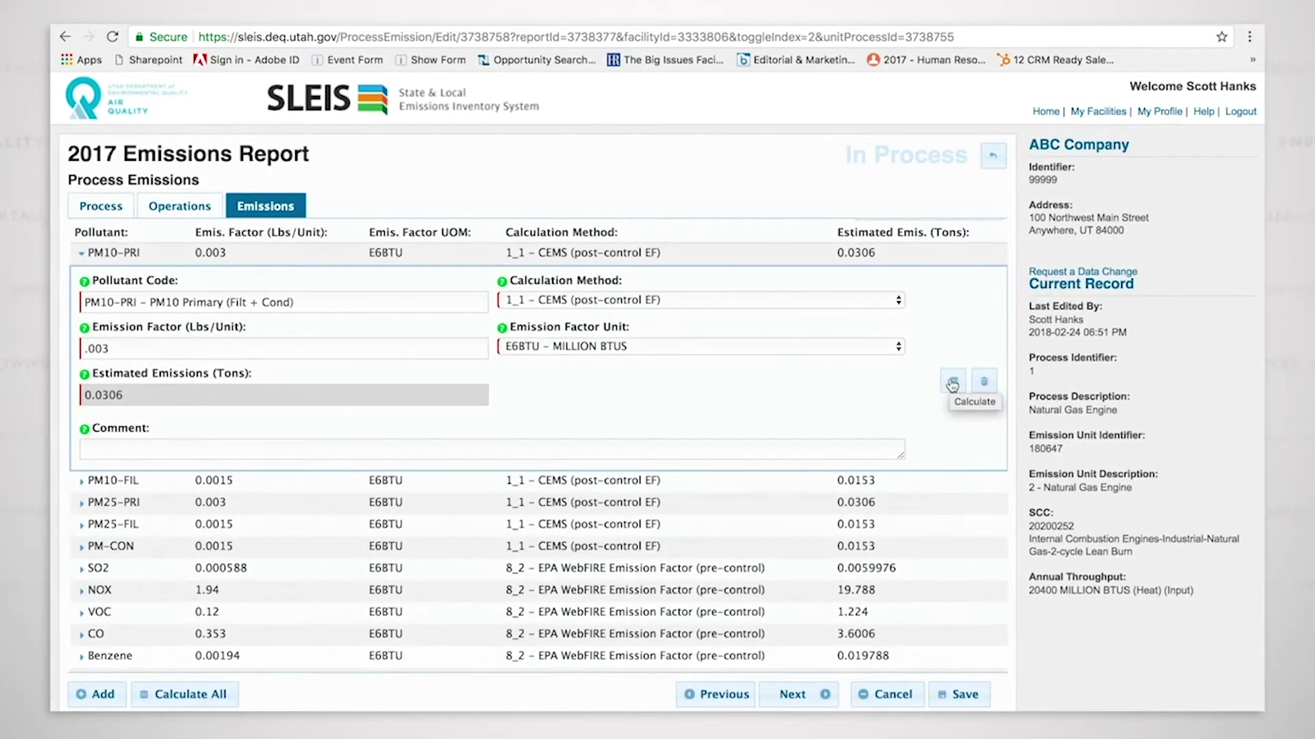
- Expand the other particulate pollutants and SO2 to examine their emission factors and calculation methods
click(607, 484)
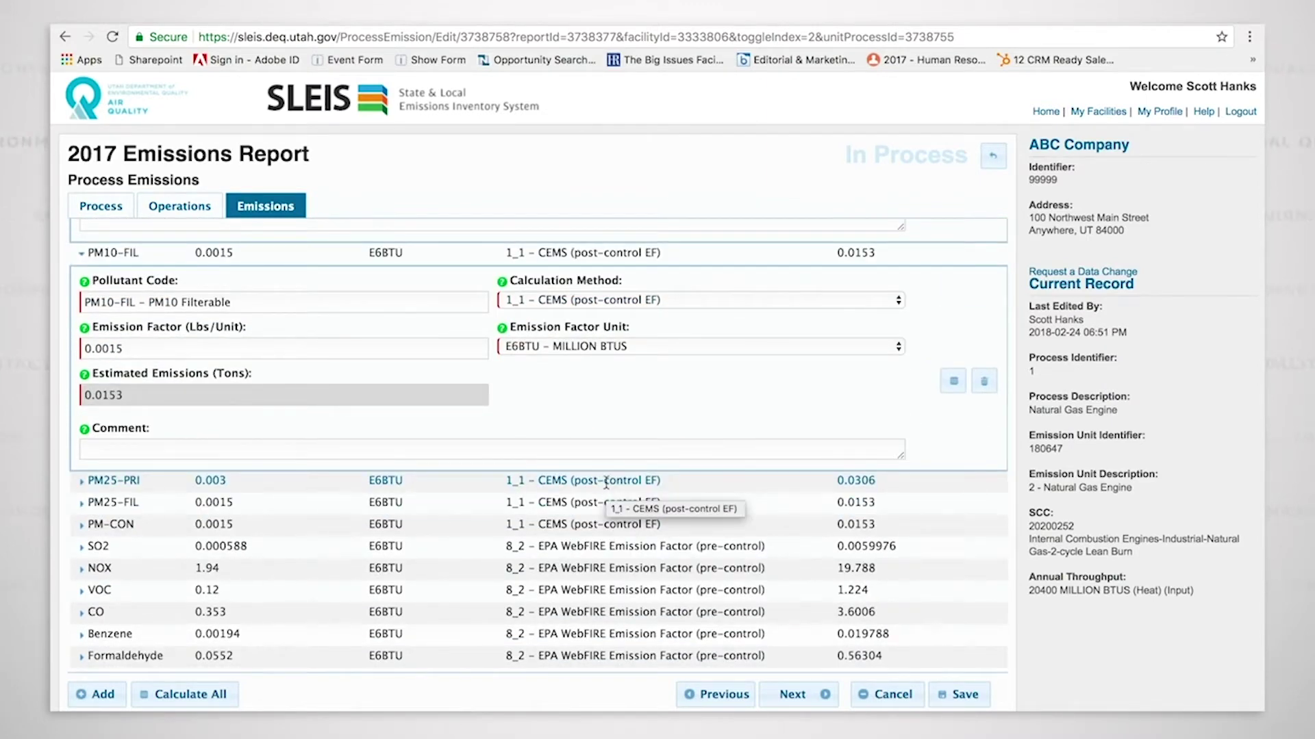
click(606, 481)
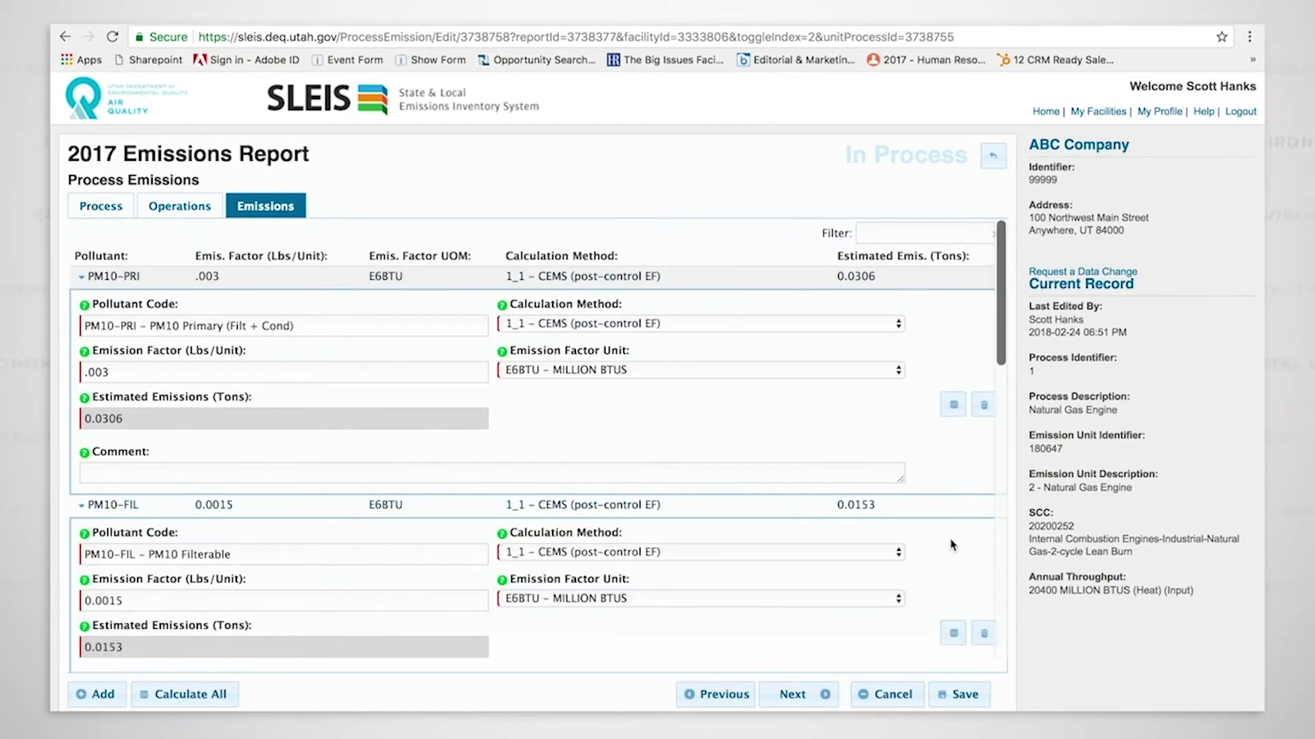
drag(1000, 337, 984, 665)
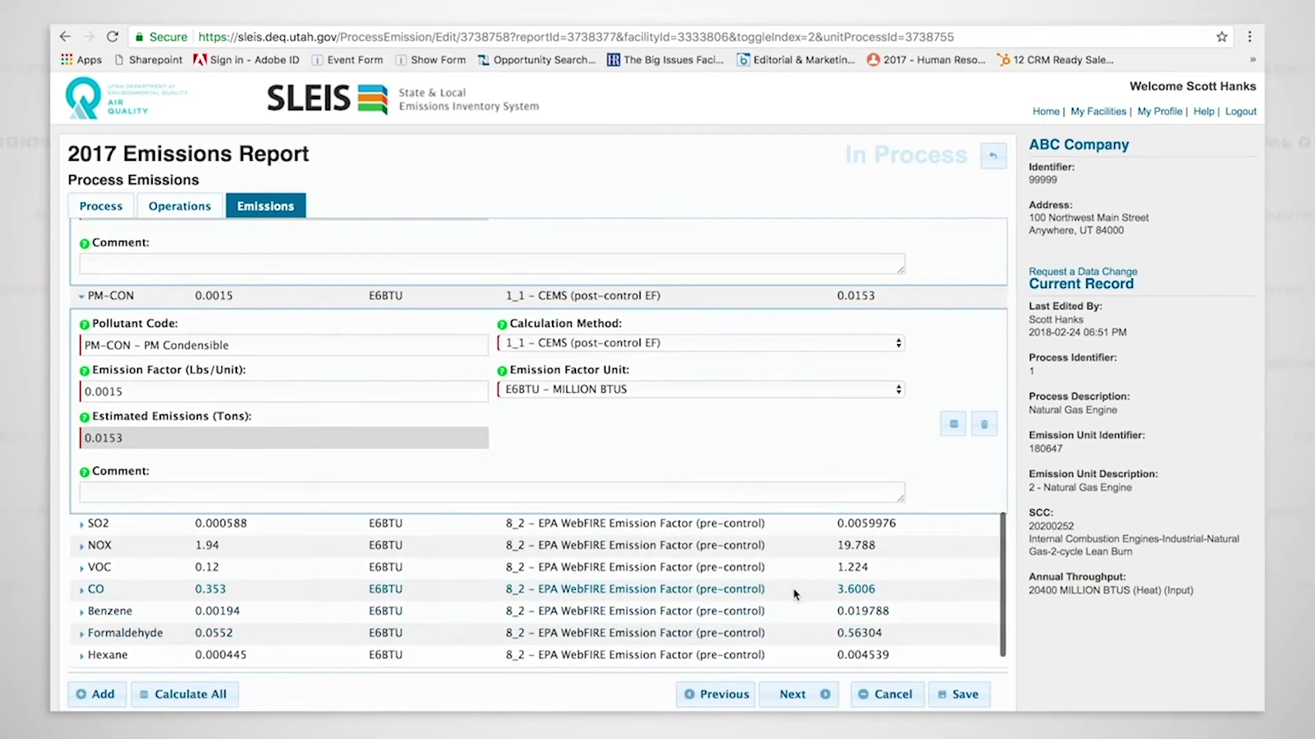
click(668, 526)
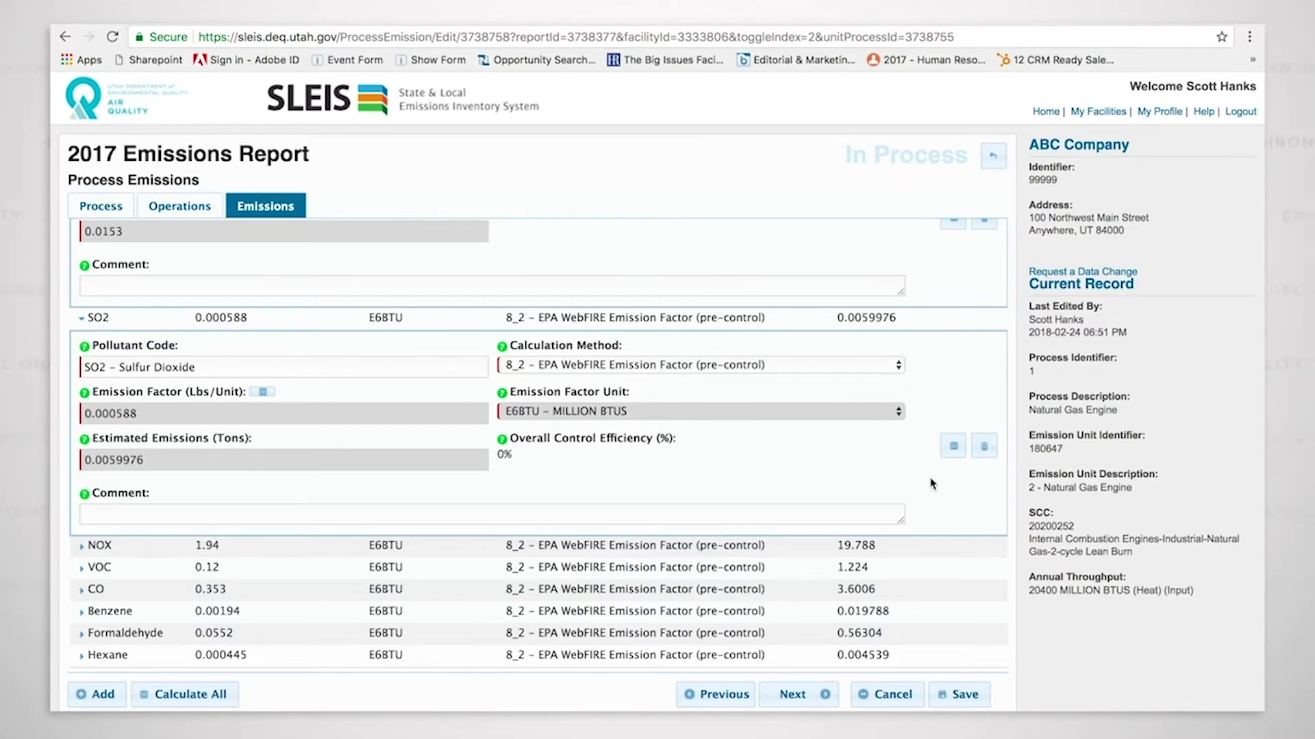
scroll(942, 413, up, 5)
scroll(942, 418, up, 8)
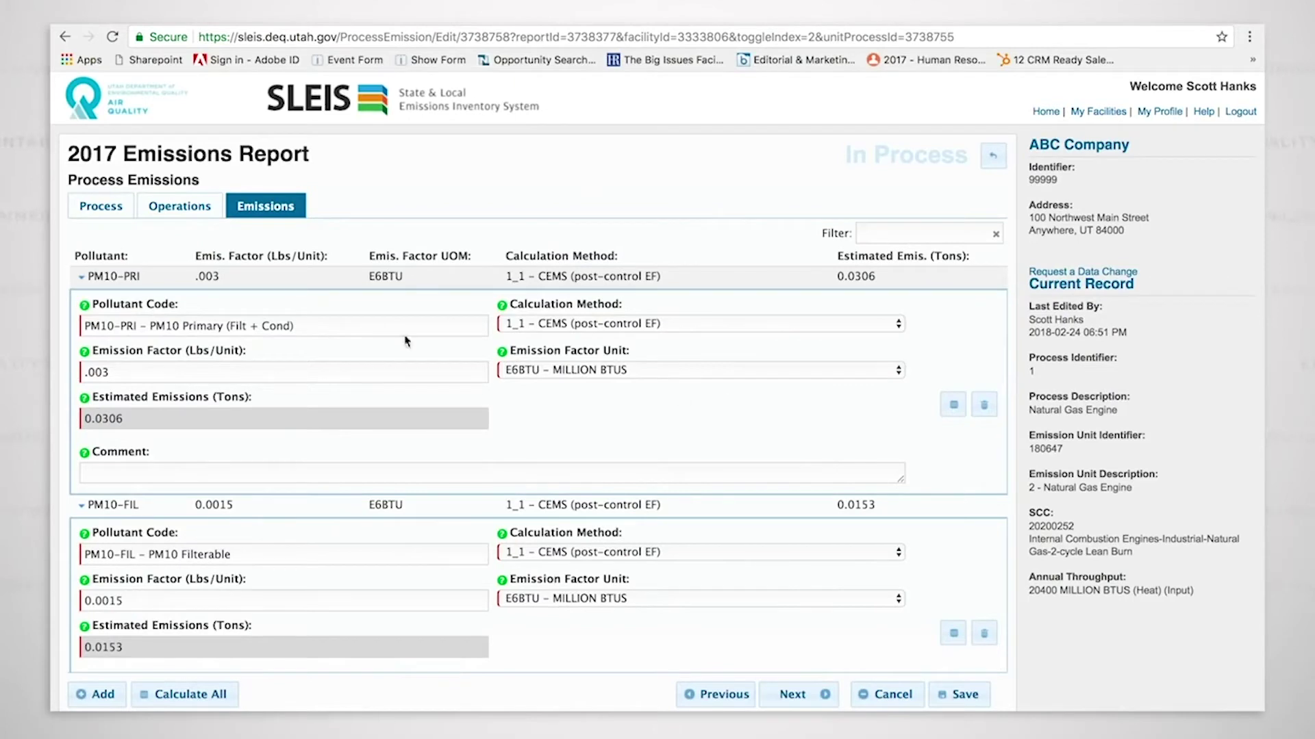
- Review the Natural Gas Engine's operating schedule and monthly operations, and return to the process emissions list
click(180, 213)
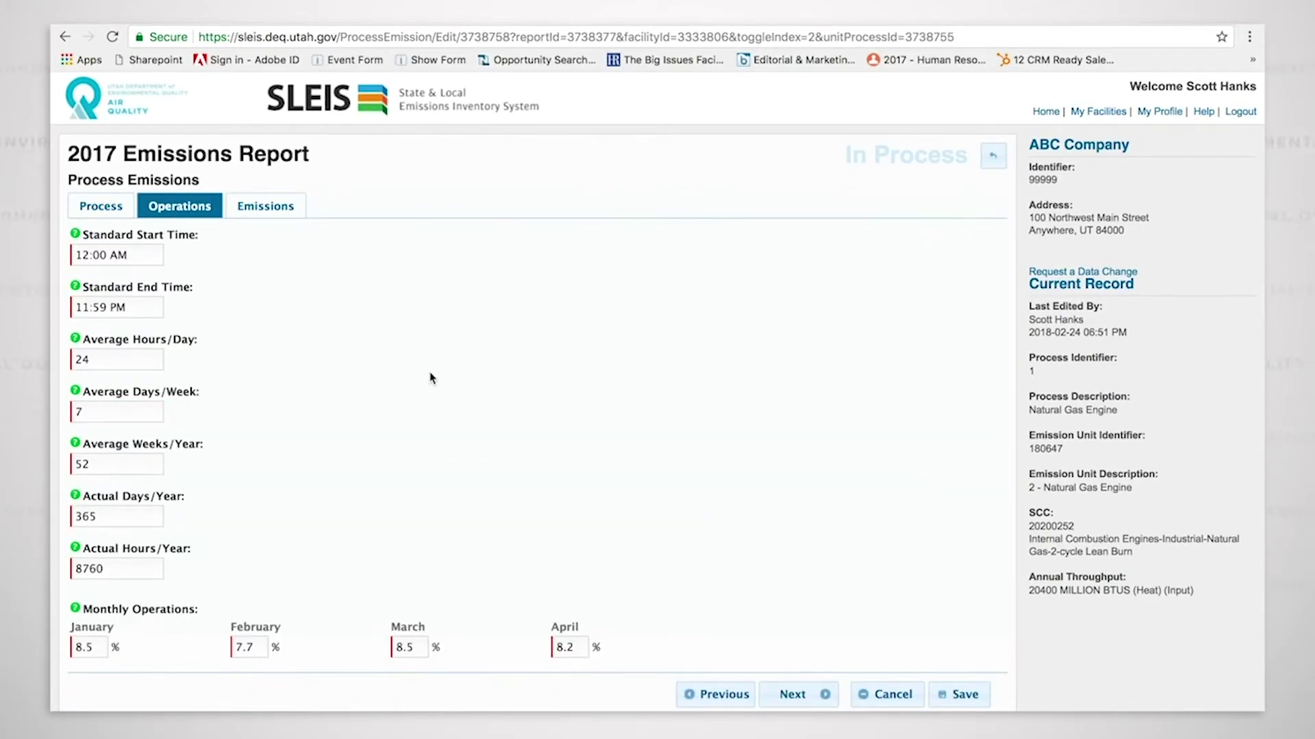
scroll(311, 411, down, 2)
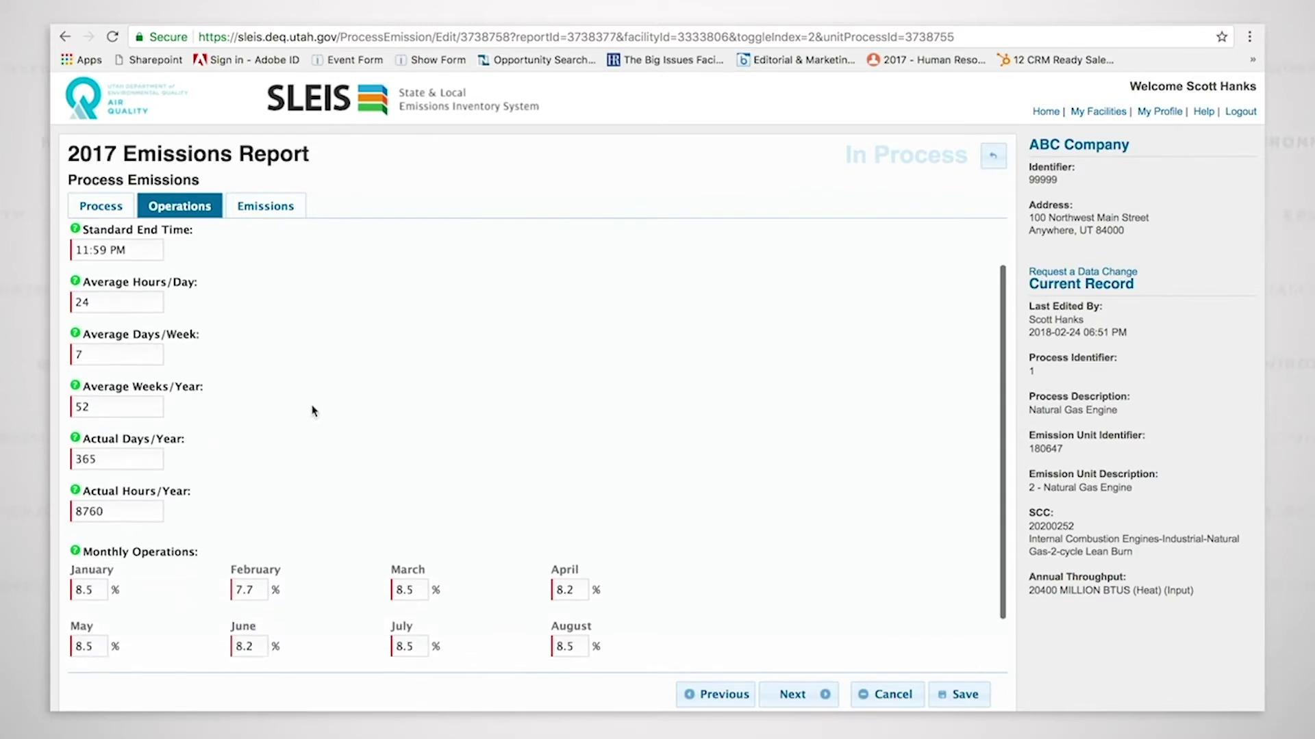
scroll(312, 409, down, 1)
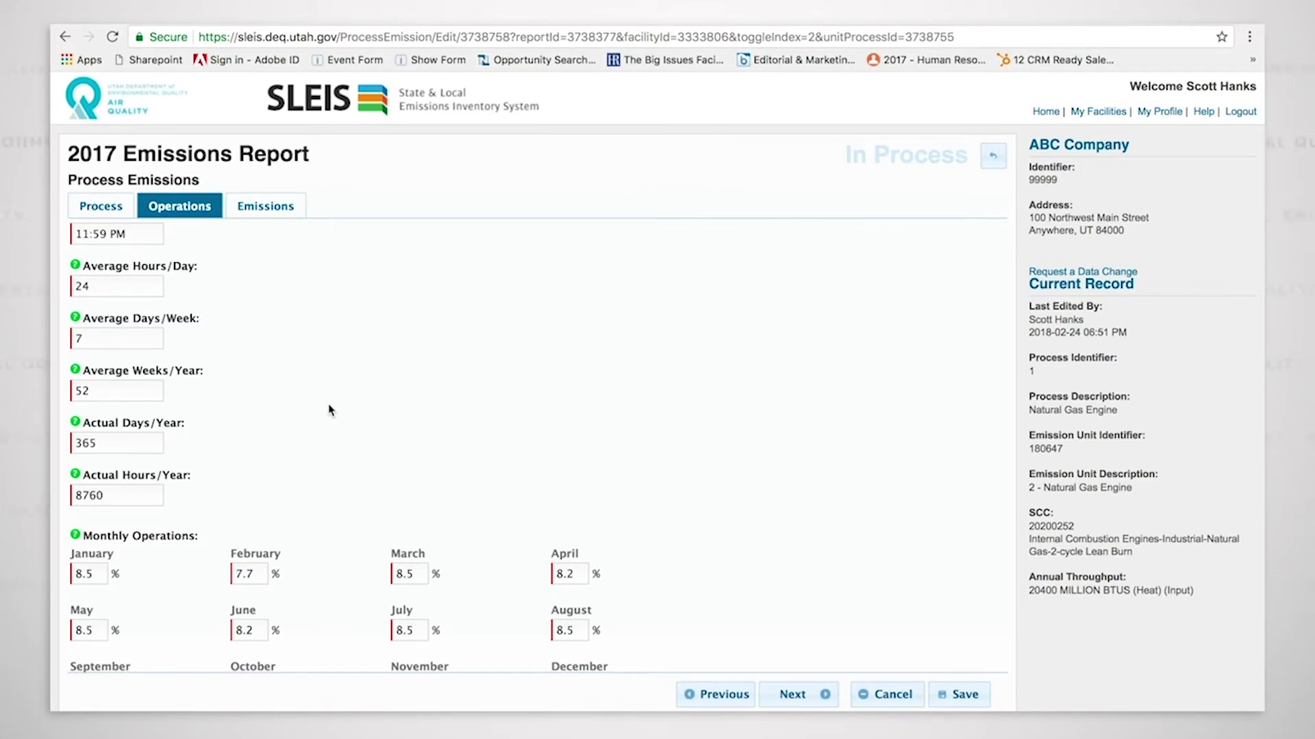
scroll(490, 374, up, 1)
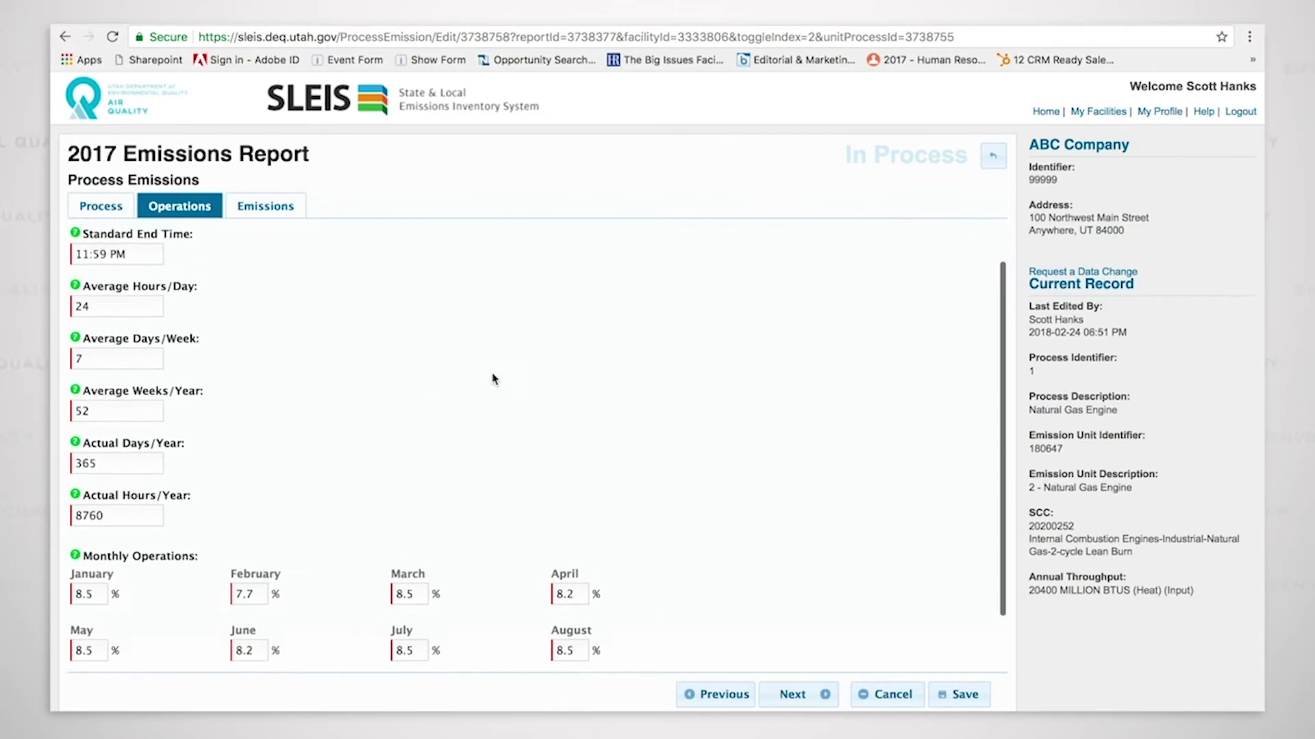
scroll(493, 377, up, 4)
click(992, 159)
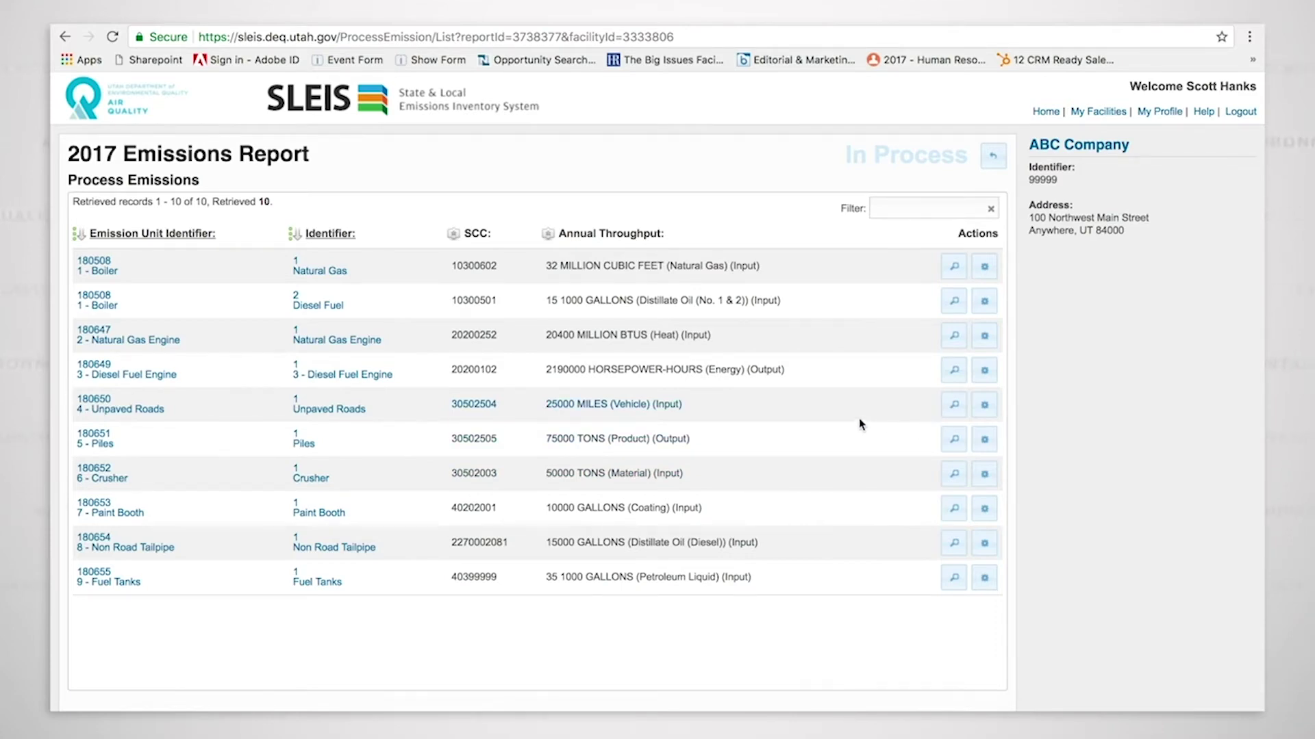
- Open the Diesel Fuel Engine process emissions record and examine its annual throughput, throughput combination and supplemental calculation parameters
click(984, 370)
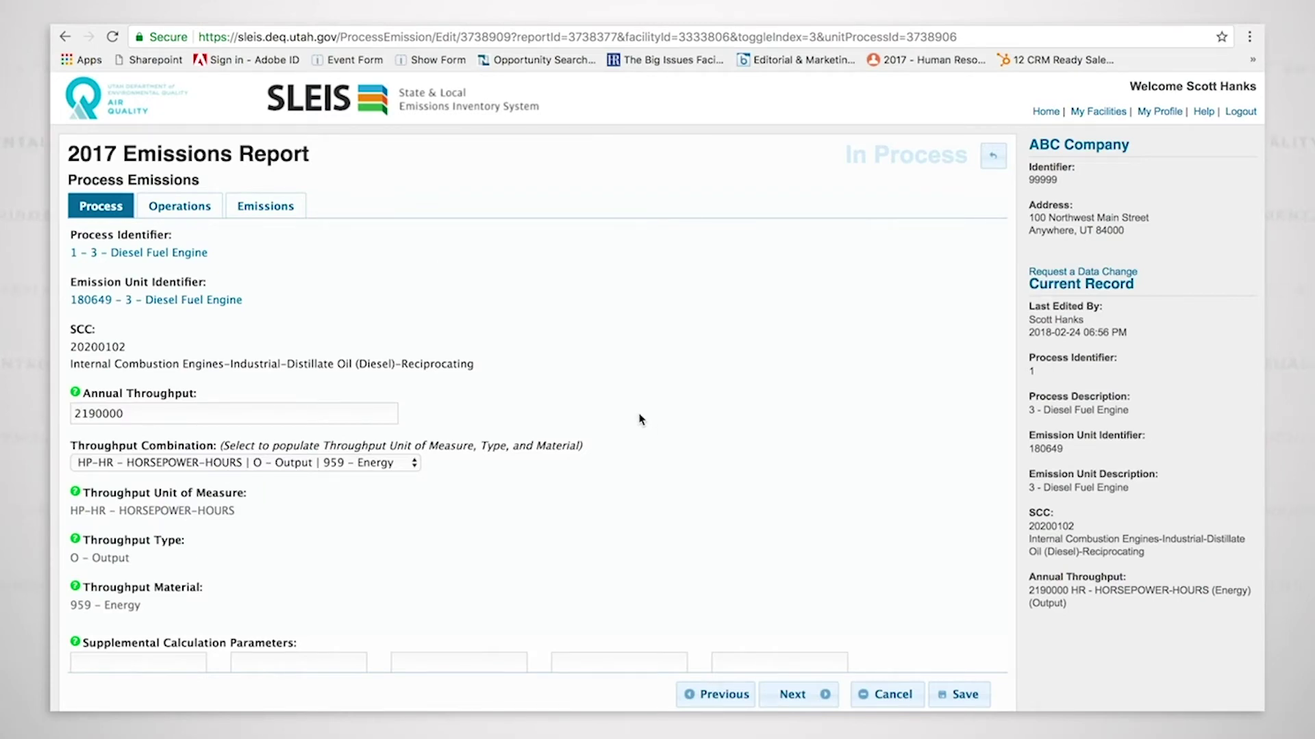
scroll(702, 430, down, 2)
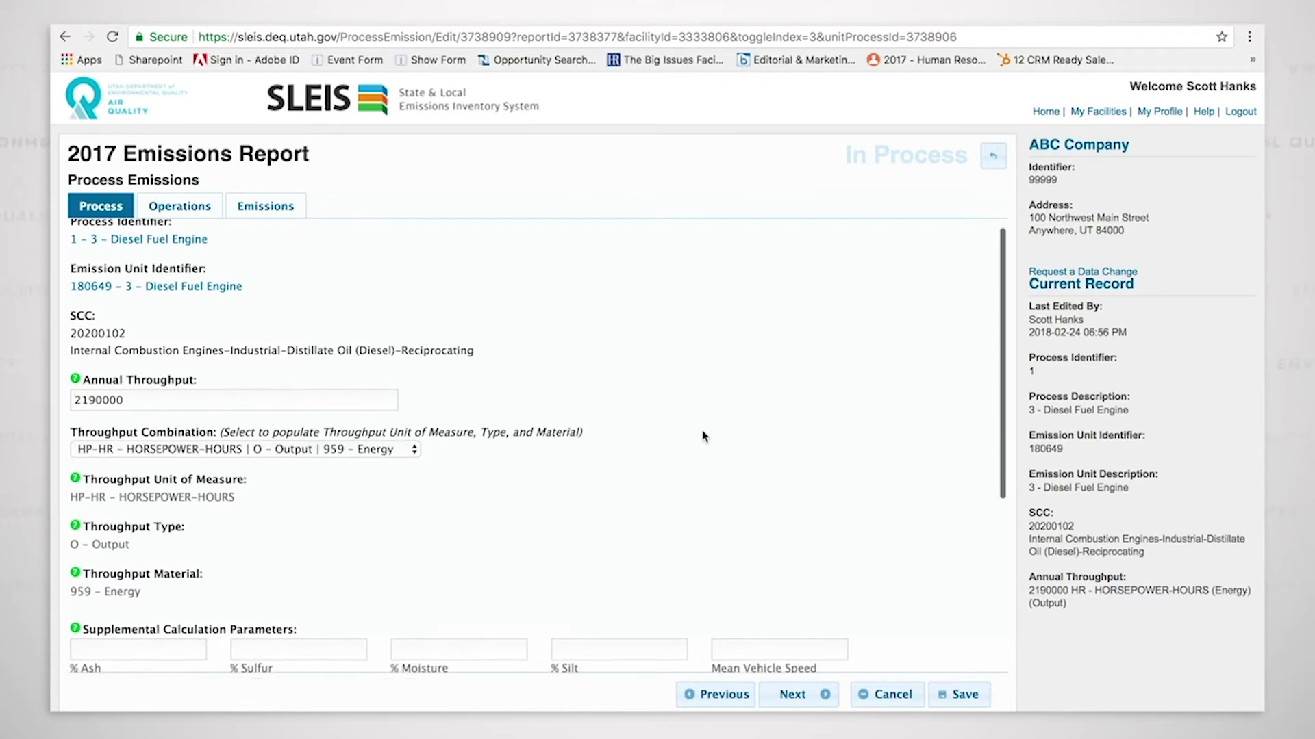
scroll(704, 432, down, 3)
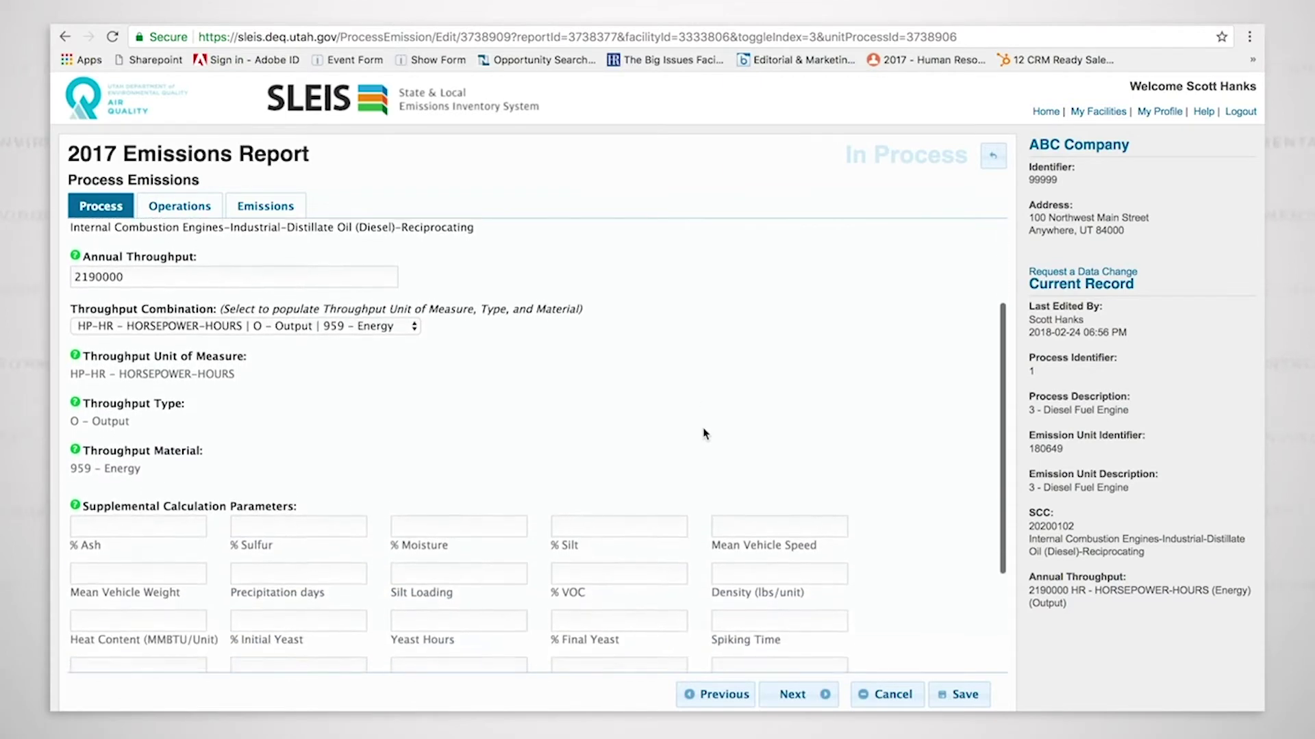
scroll(702, 433, up, 4)
scroll(703, 436, up, 1)
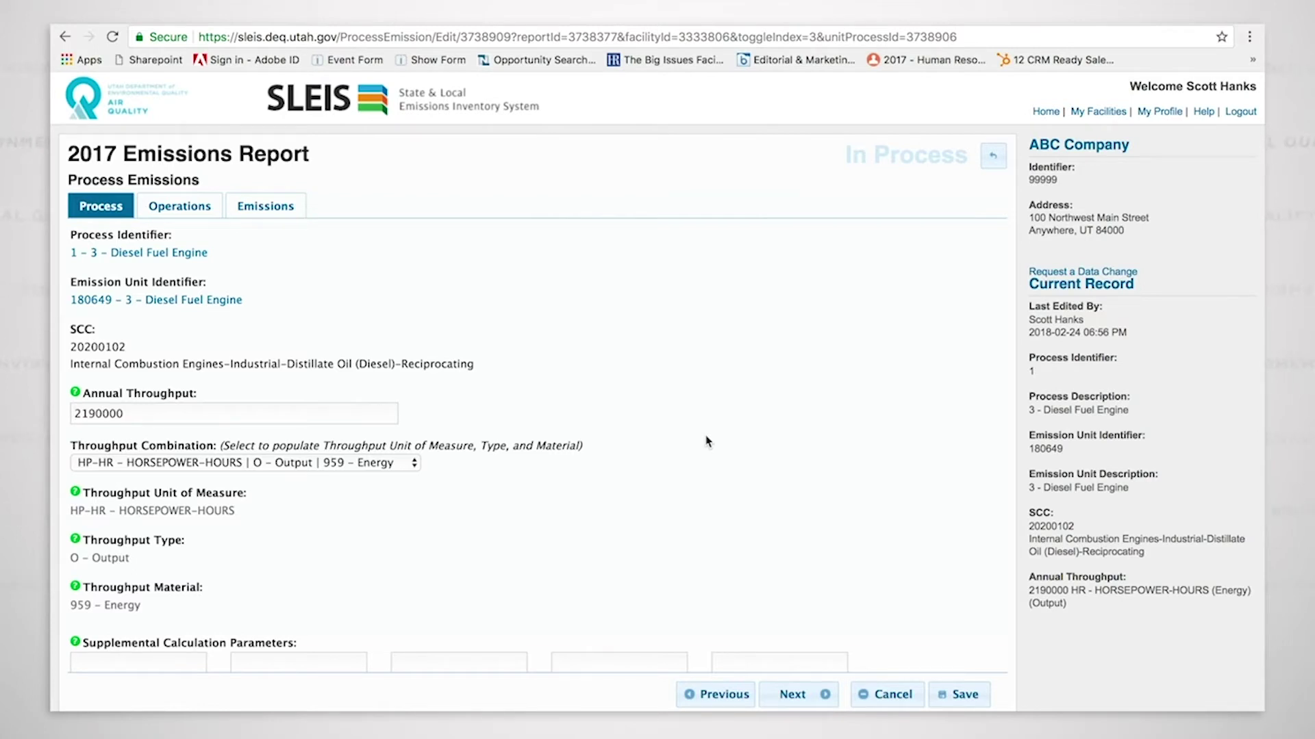
scroll(662, 443, down, 3)
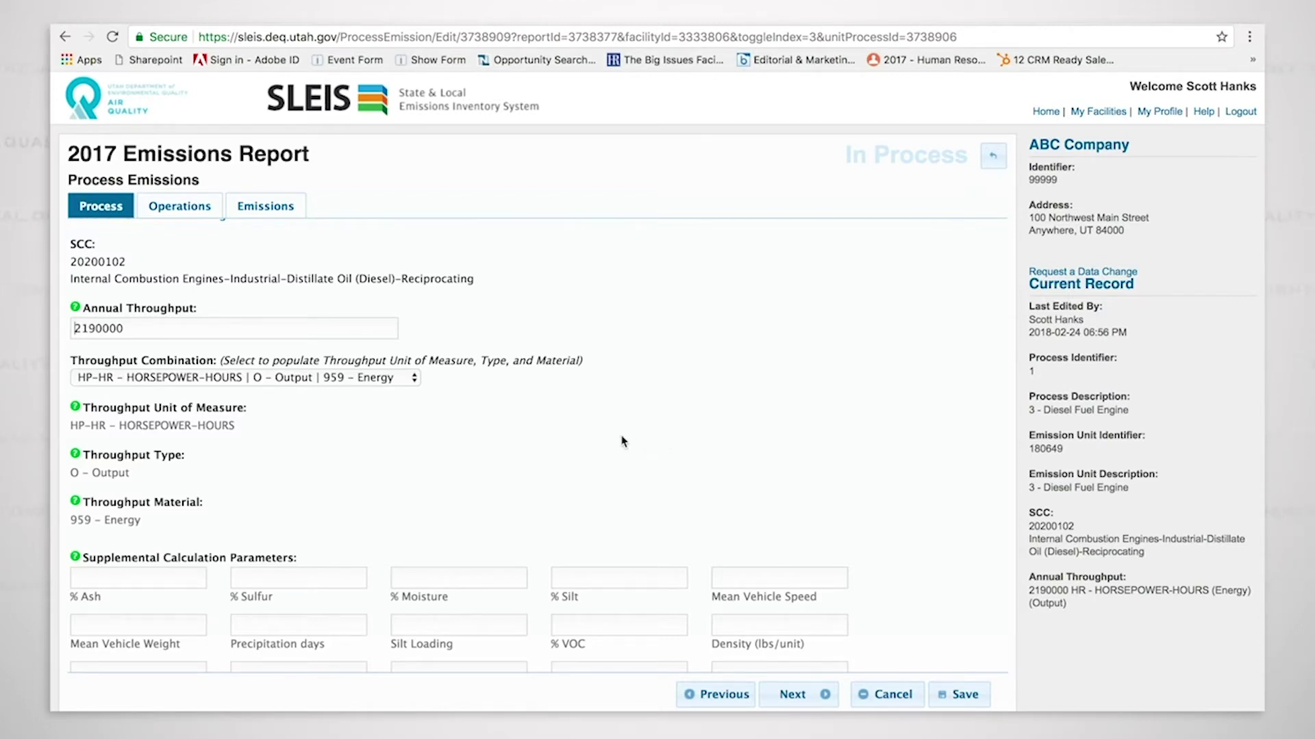
scroll(603, 463, up, 1)
scroll(601, 463, up, 2)
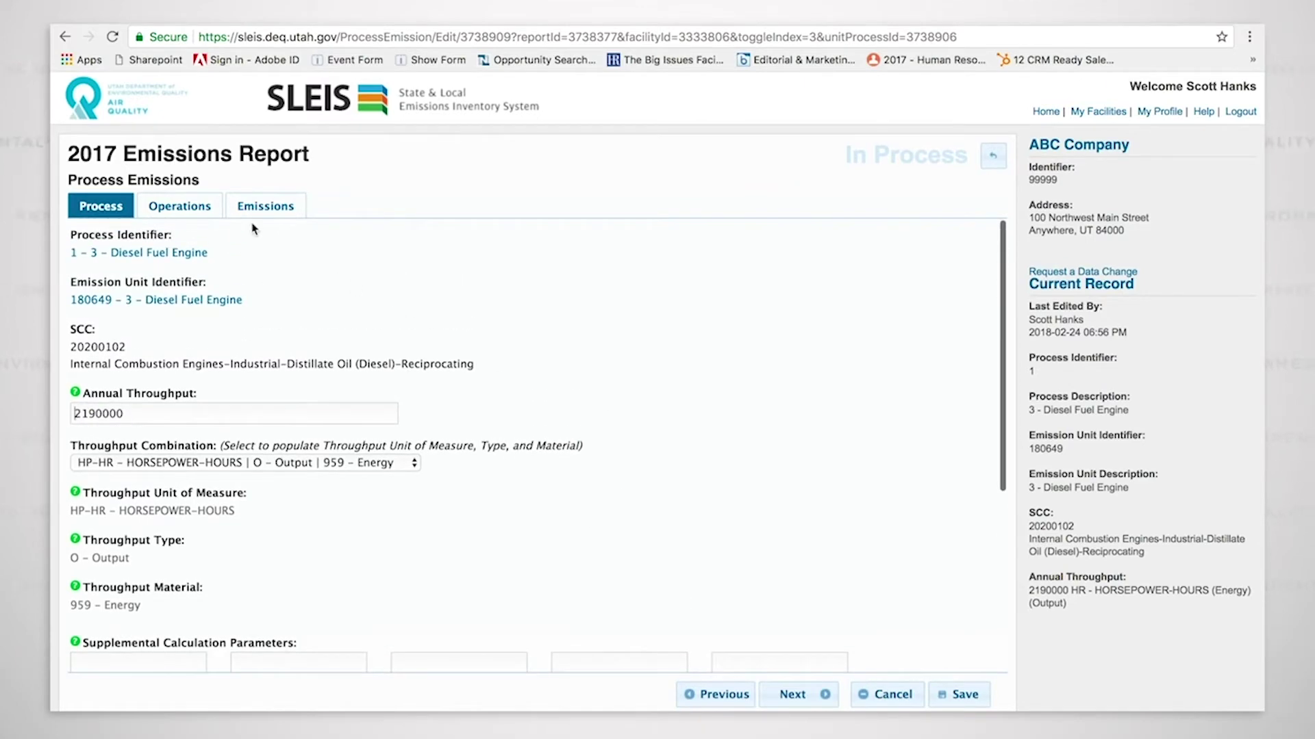
- Review the Diesel Fuel Engine's operating times, actual hours per year and monthly operations
click(192, 204)
scroll(483, 400, down, 3)
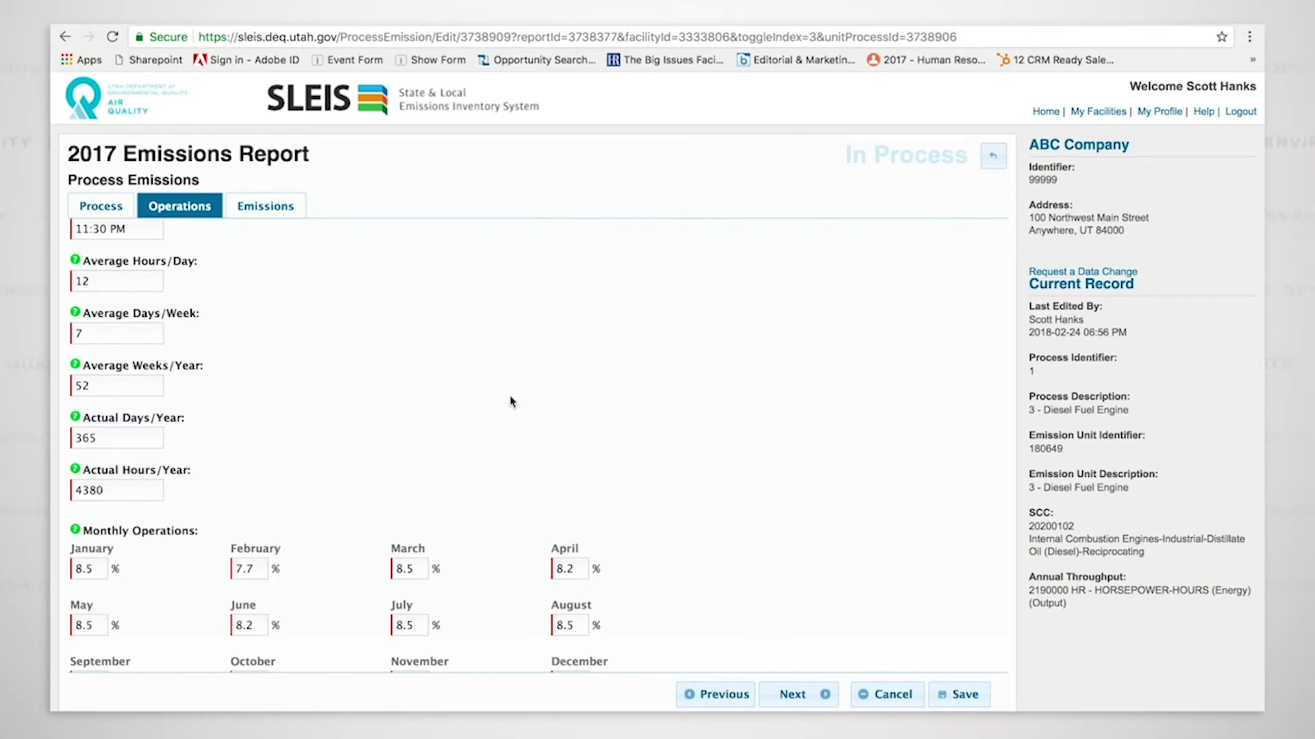
scroll(510, 401, up, 2)
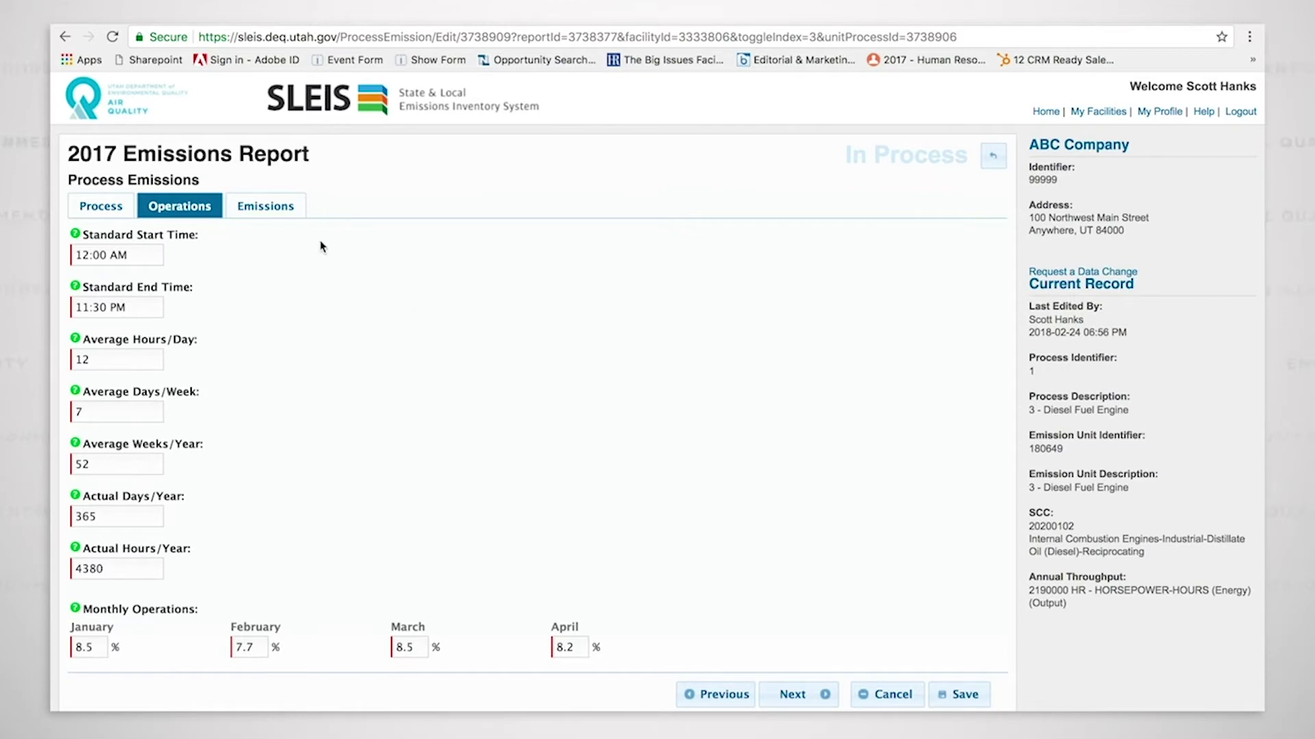
- Expand the Diesel Fuel Engine's PM10-PRI and PM25-PRI emissions to examine their emission factors and overall control efficiency
click(279, 214)
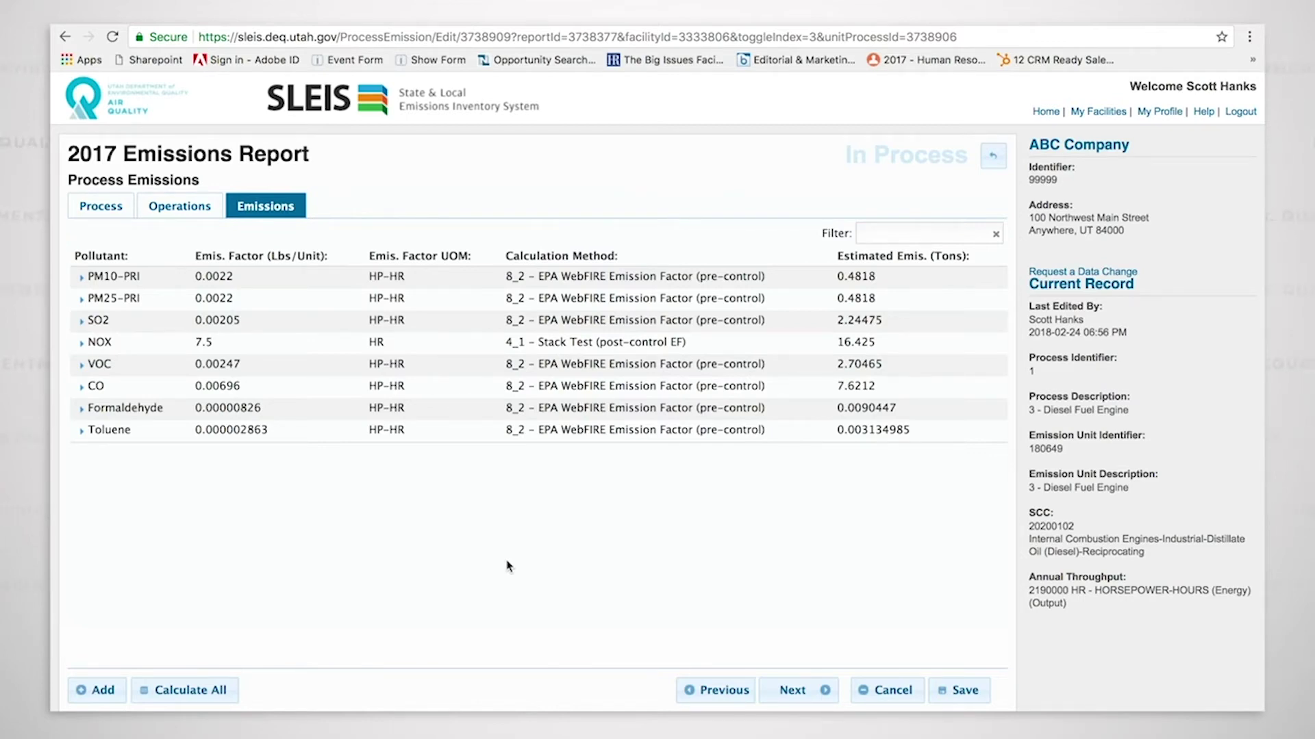
click(568, 276)
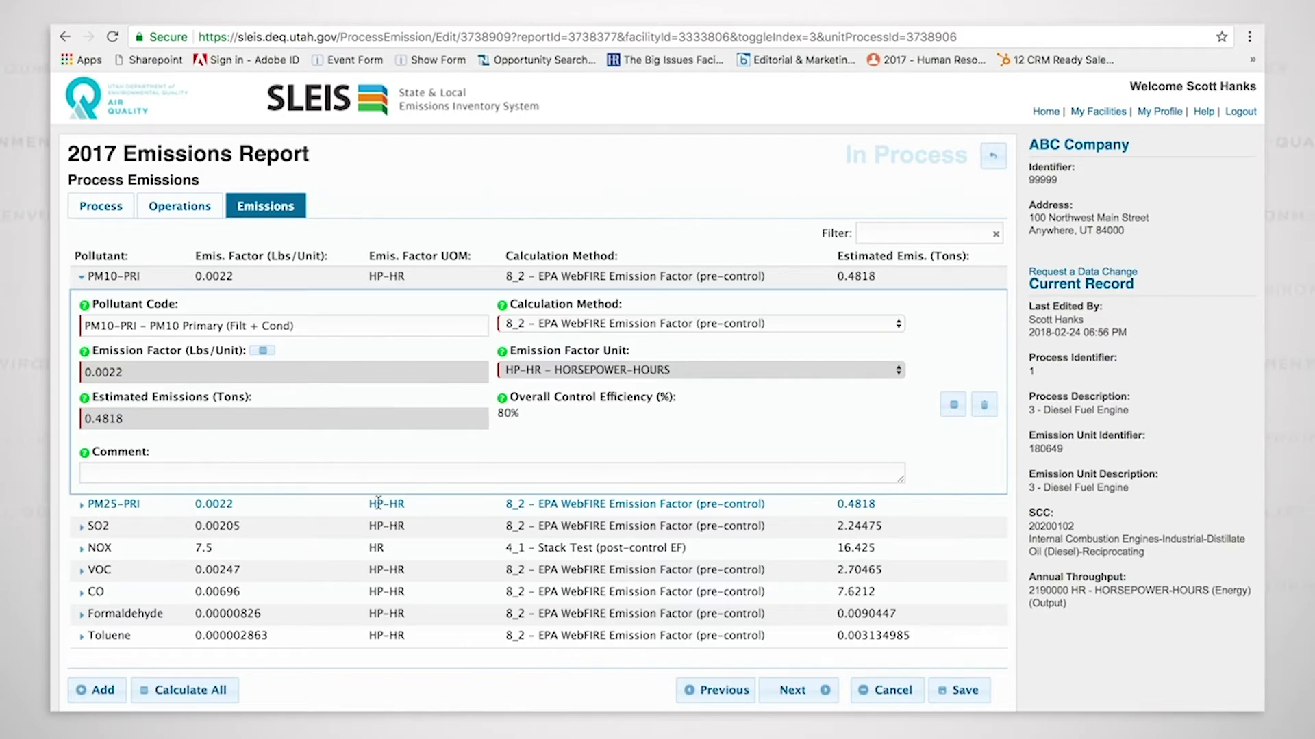
click(379, 505)
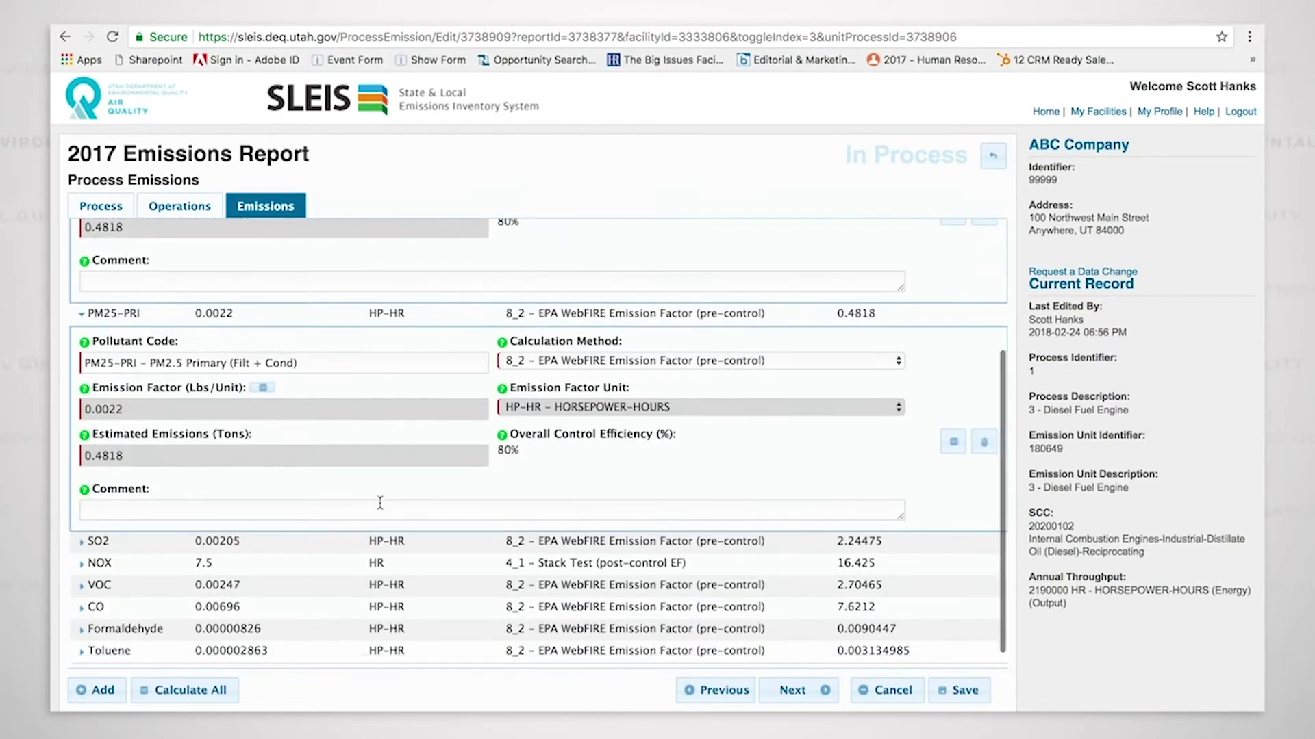
scroll(805, 266, right, 1)
scroll(737, 336, up, 3)
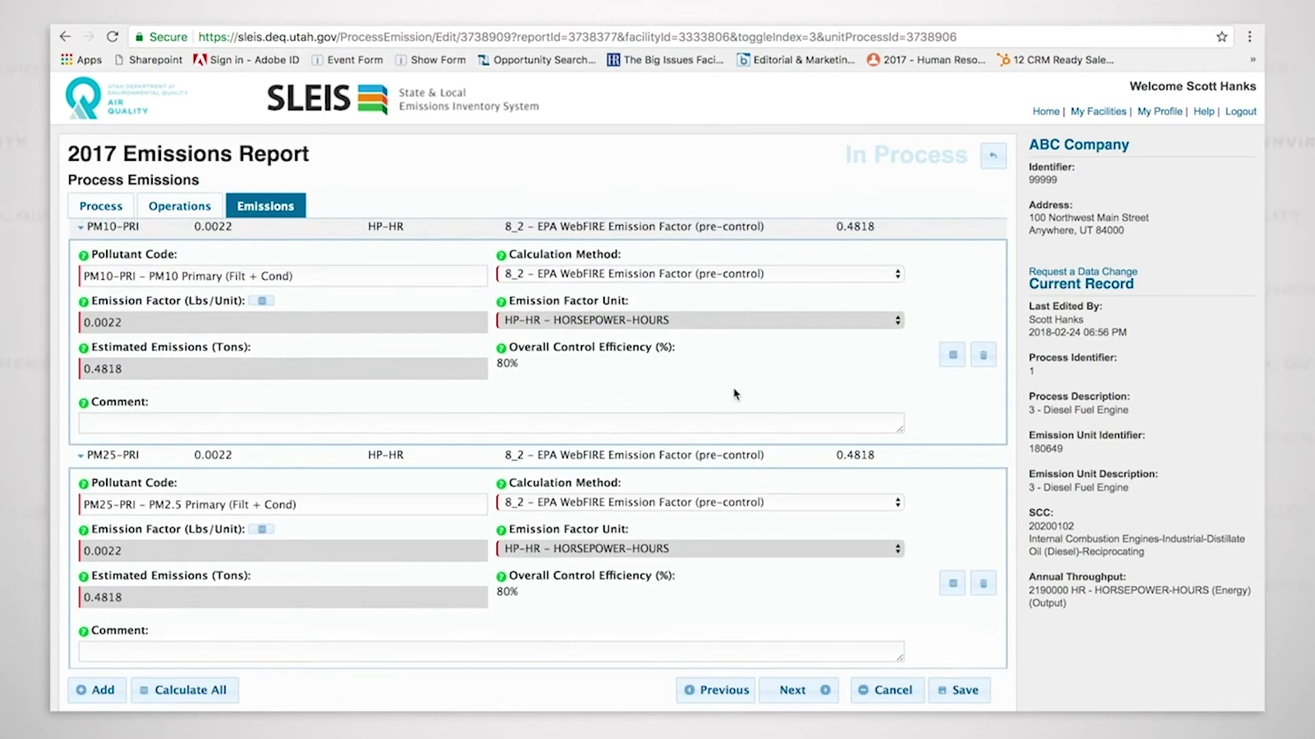
scroll(734, 389, down, 3)
scroll(731, 391, down, 1)
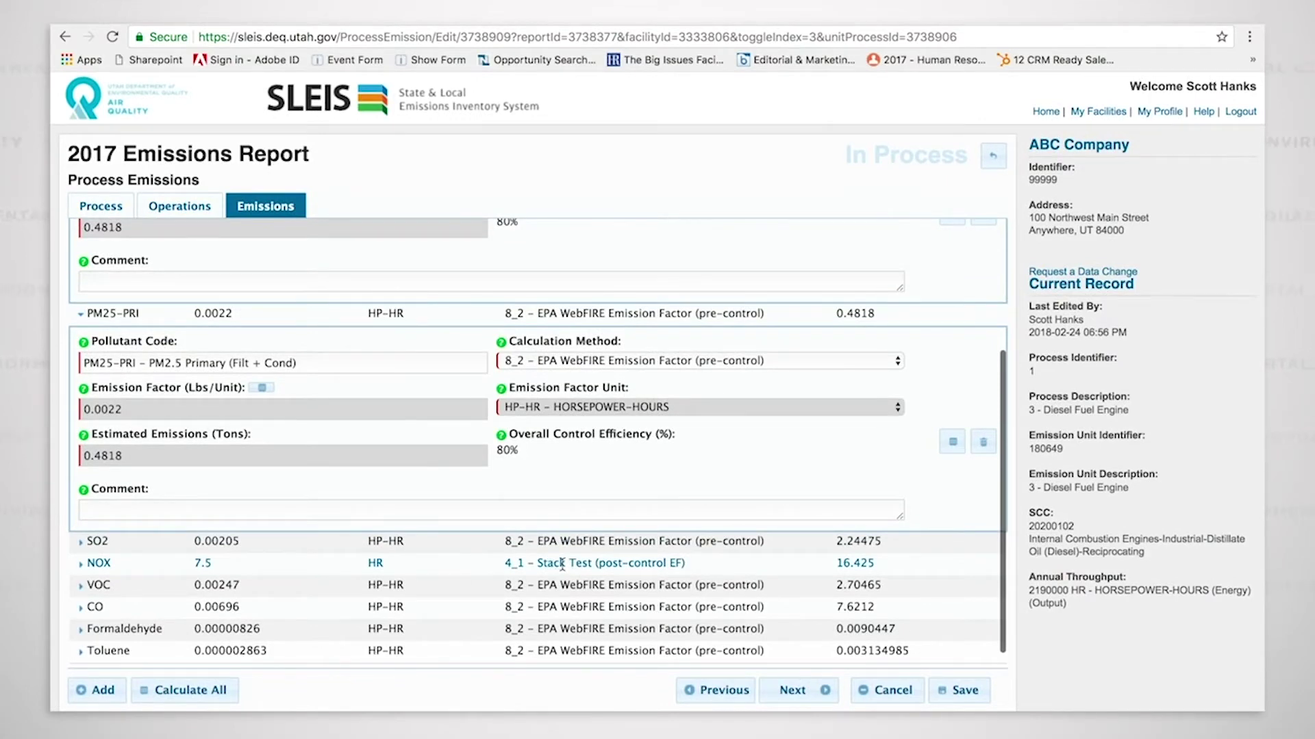
- Examine the NOX stack test emission factor and its hourly unit, and check the actual hours per year in the operations data
click(562, 563)
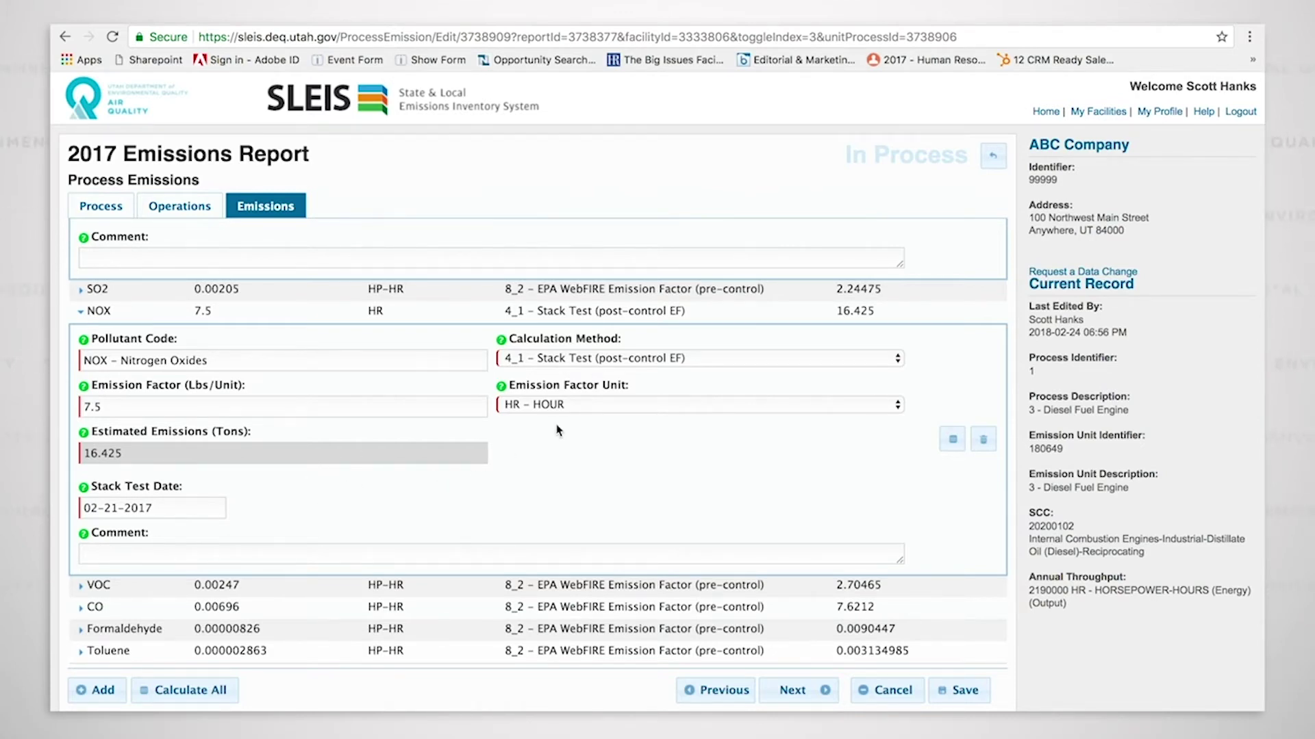
mouse_move(540, 431)
click(184, 214)
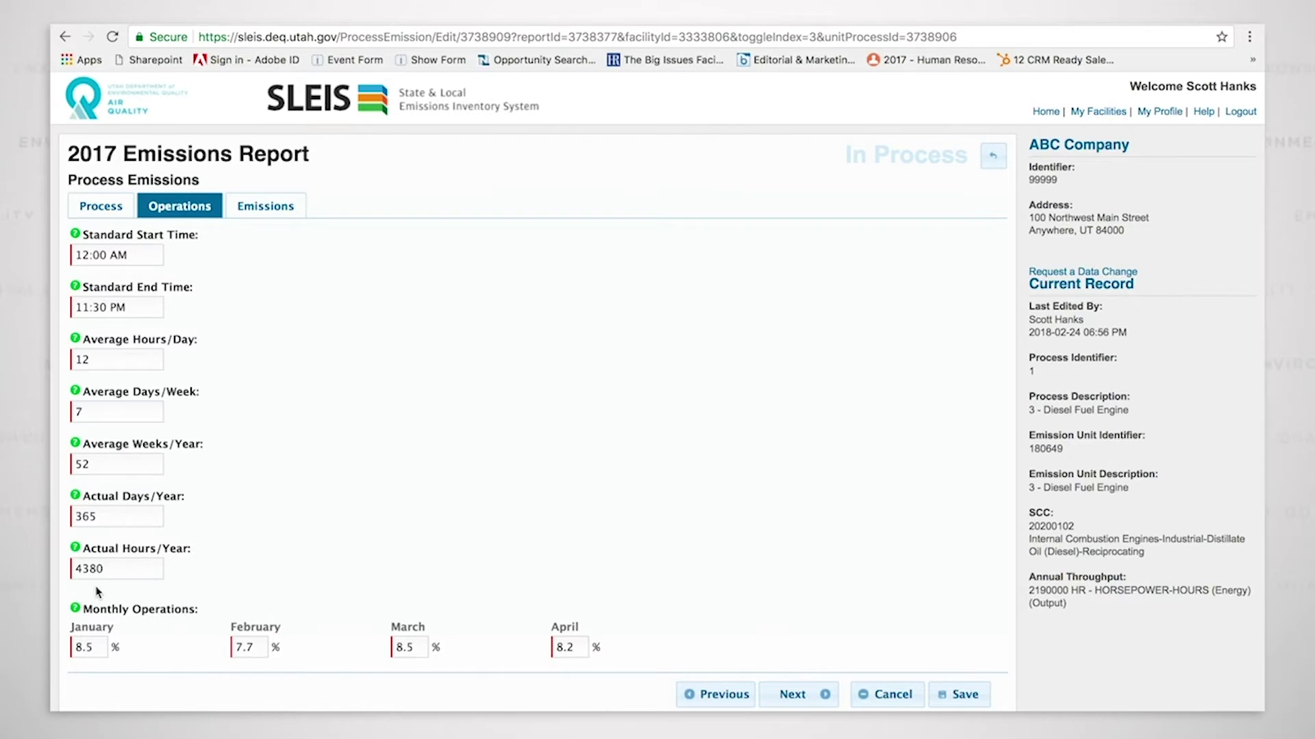
- Return to the Diesel Fuel Engine's emissions, clear the NOX stack test date and try to save the process emission without it
click(274, 216)
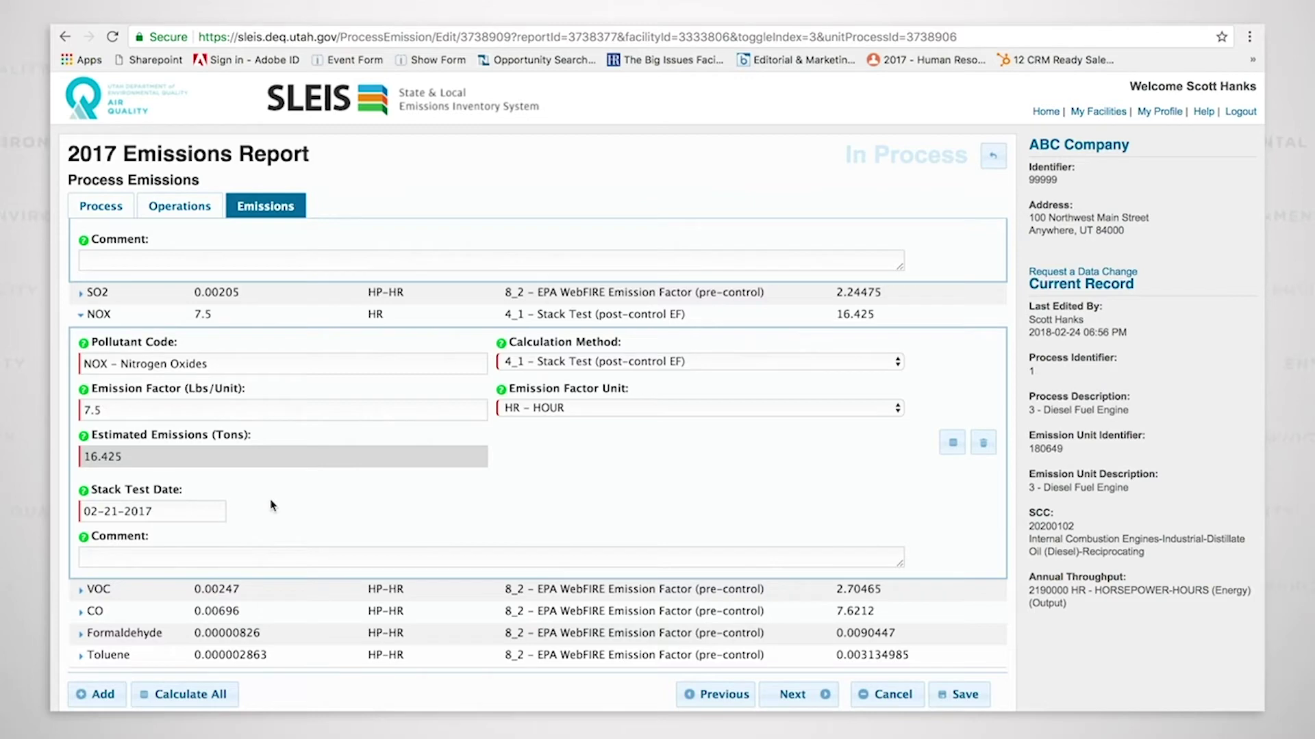
click(207, 510)
drag(207, 510, 72, 513)
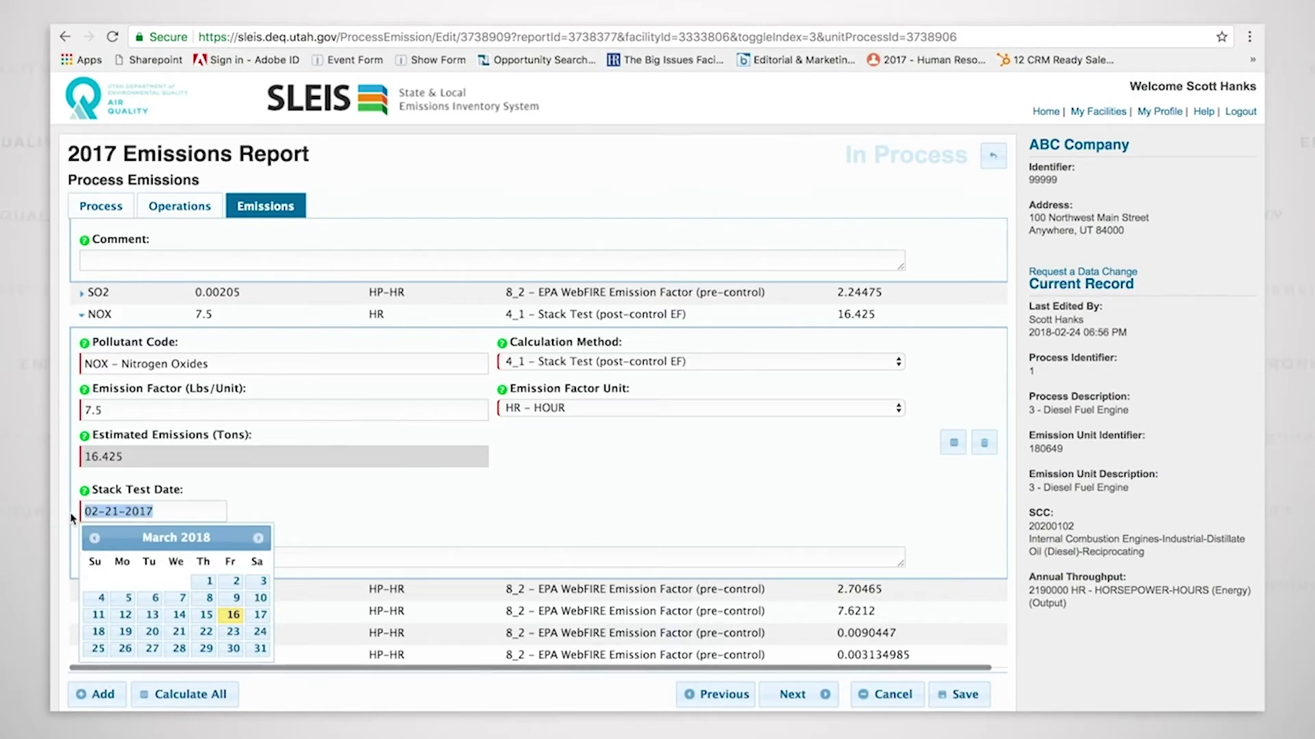
key(BackSpace)
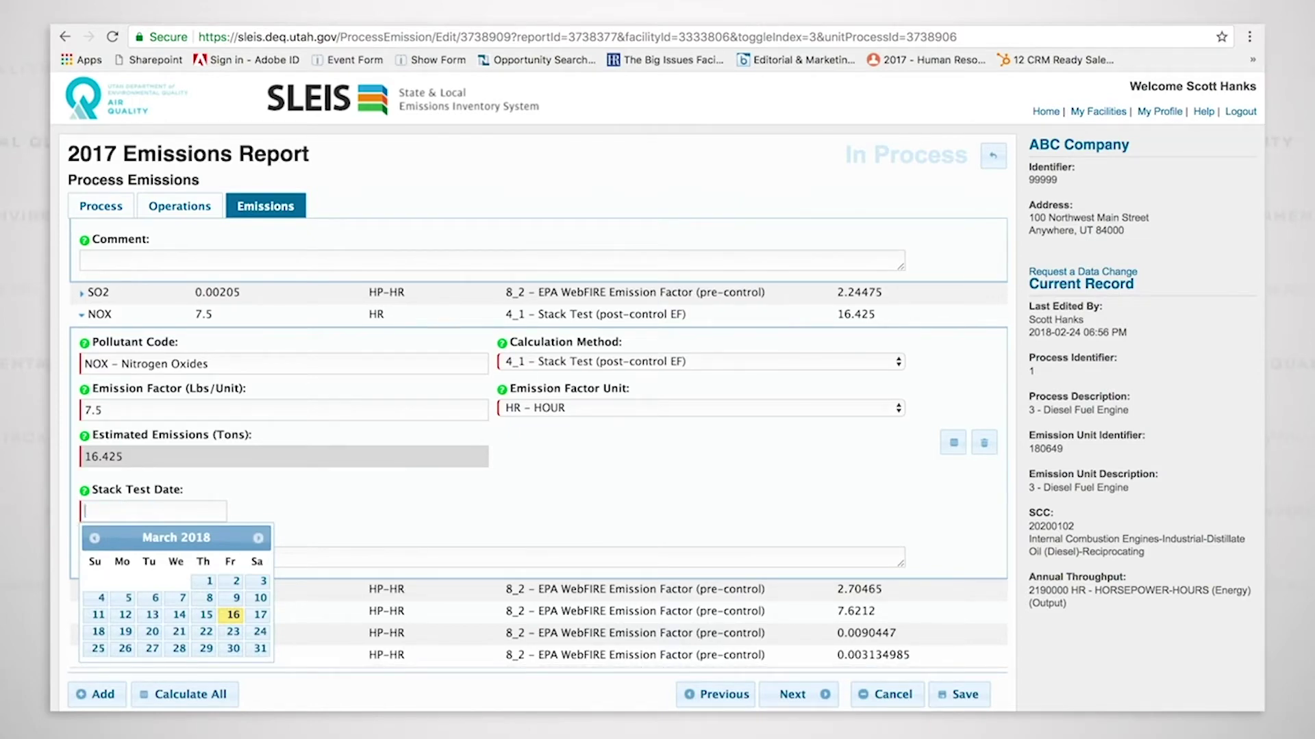
click(336, 502)
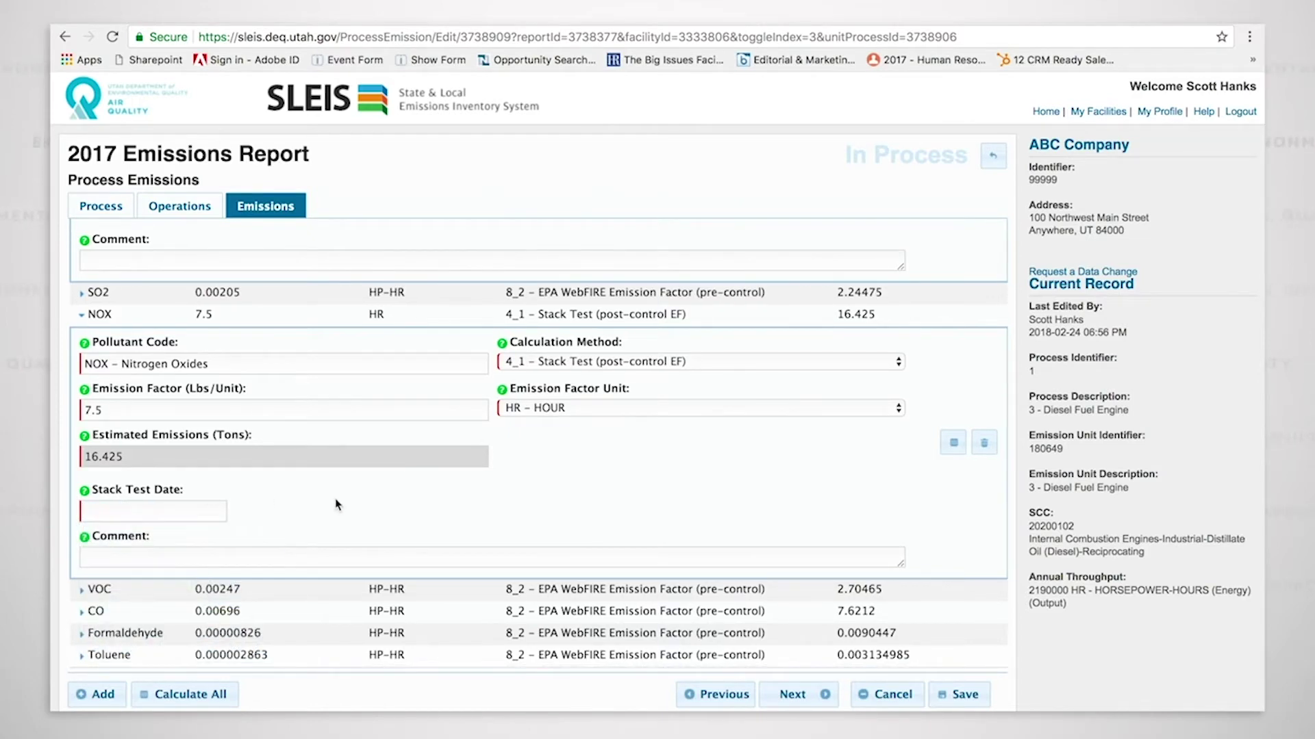
click(976, 704)
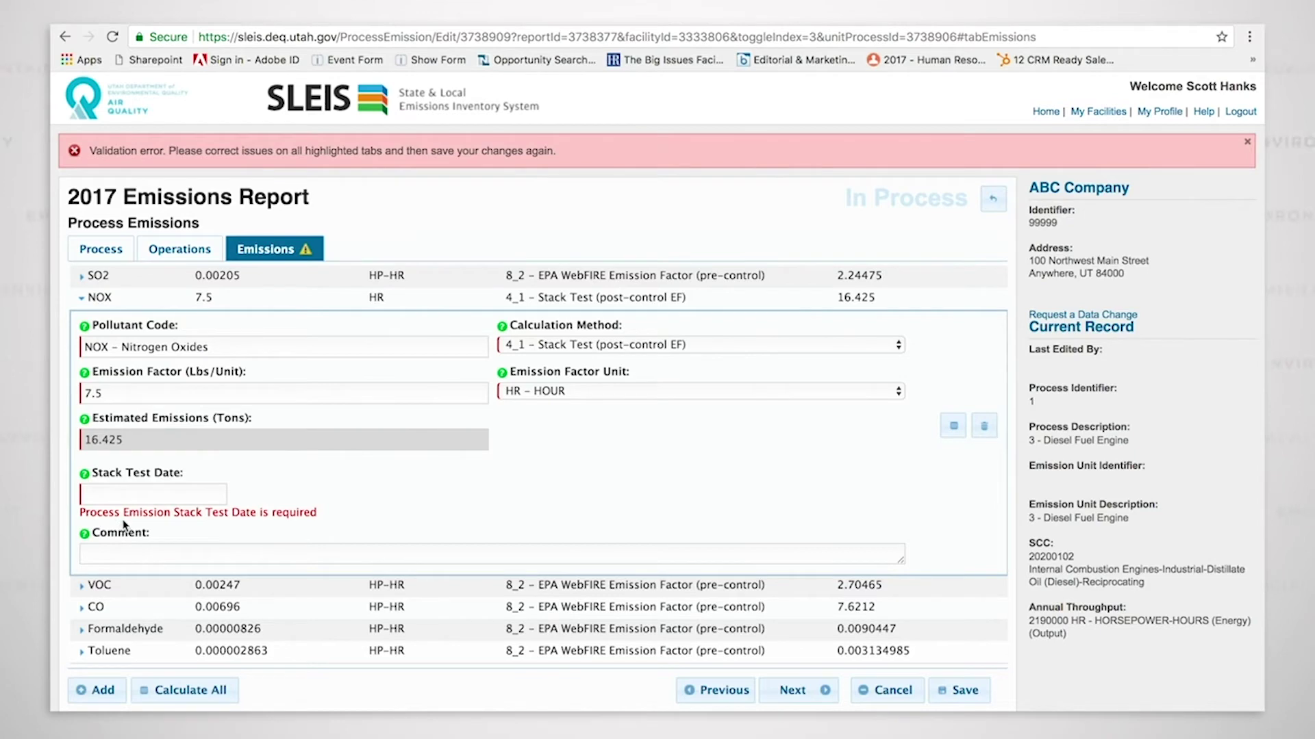
- Set the NOX stack test date to 2017-10-07, save the process emission, check the NOX entry and return to the process emissions list
click(148, 492)
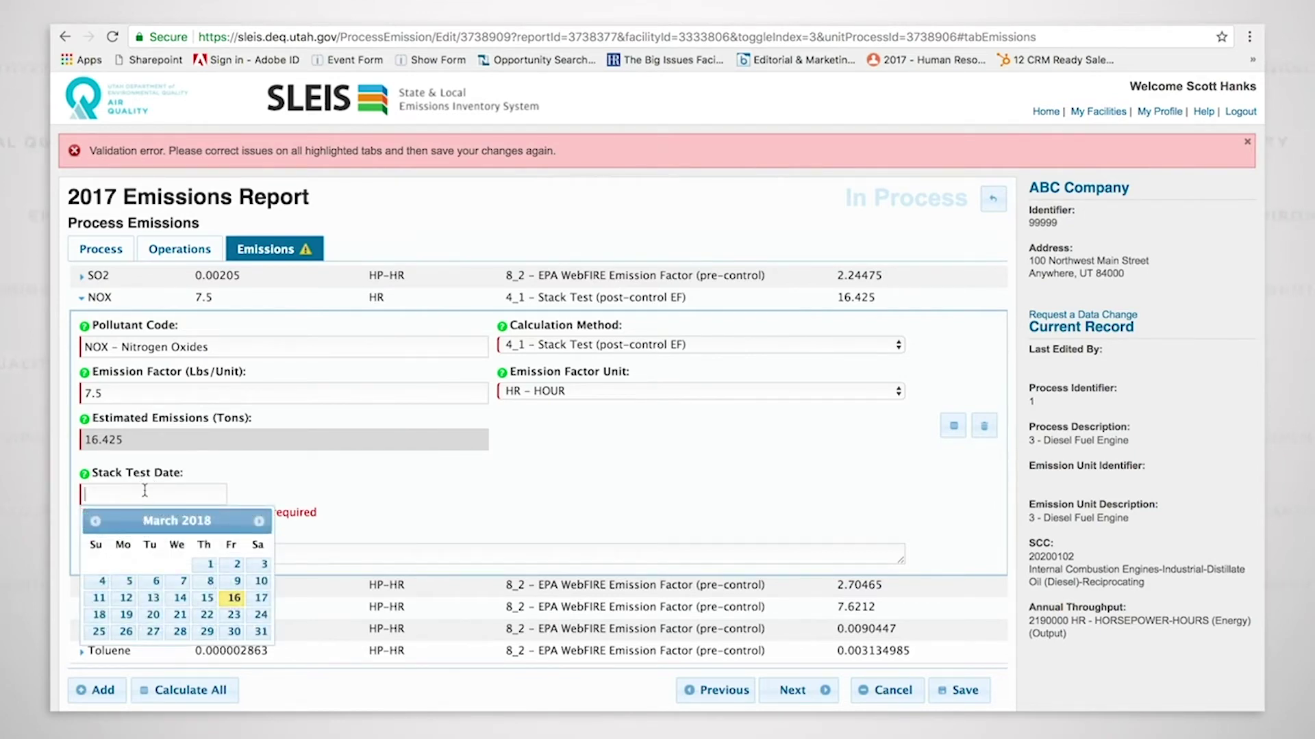
click(96, 522)
click(95, 522)
click(96, 522)
click(96, 522)
click(96, 522)
click(96, 522)
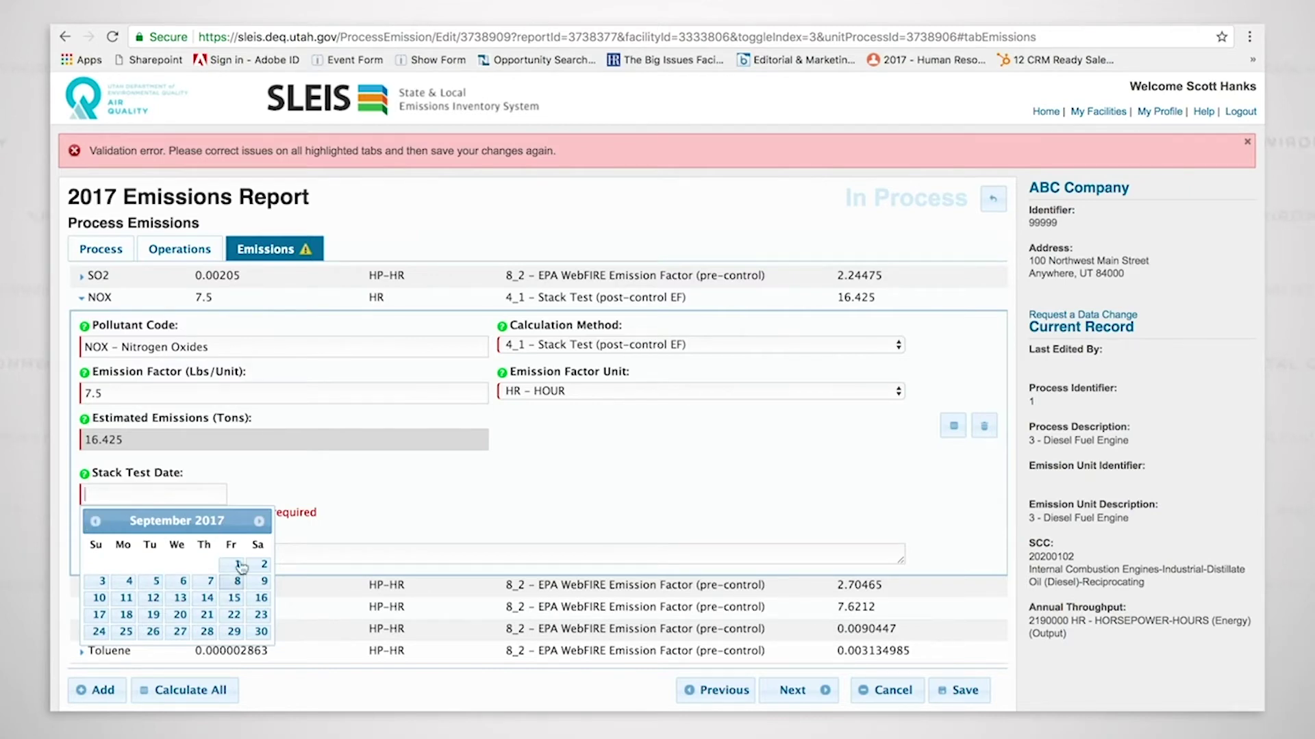
click(259, 522)
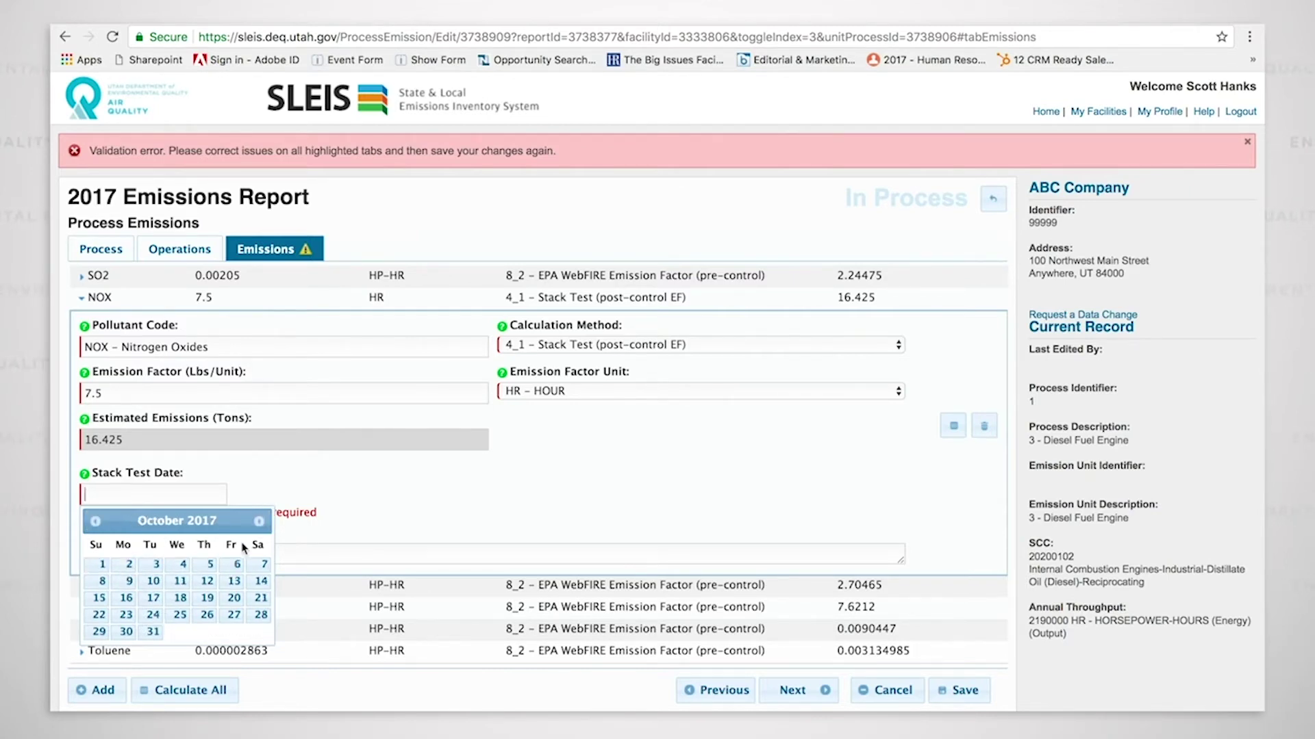
click(265, 565)
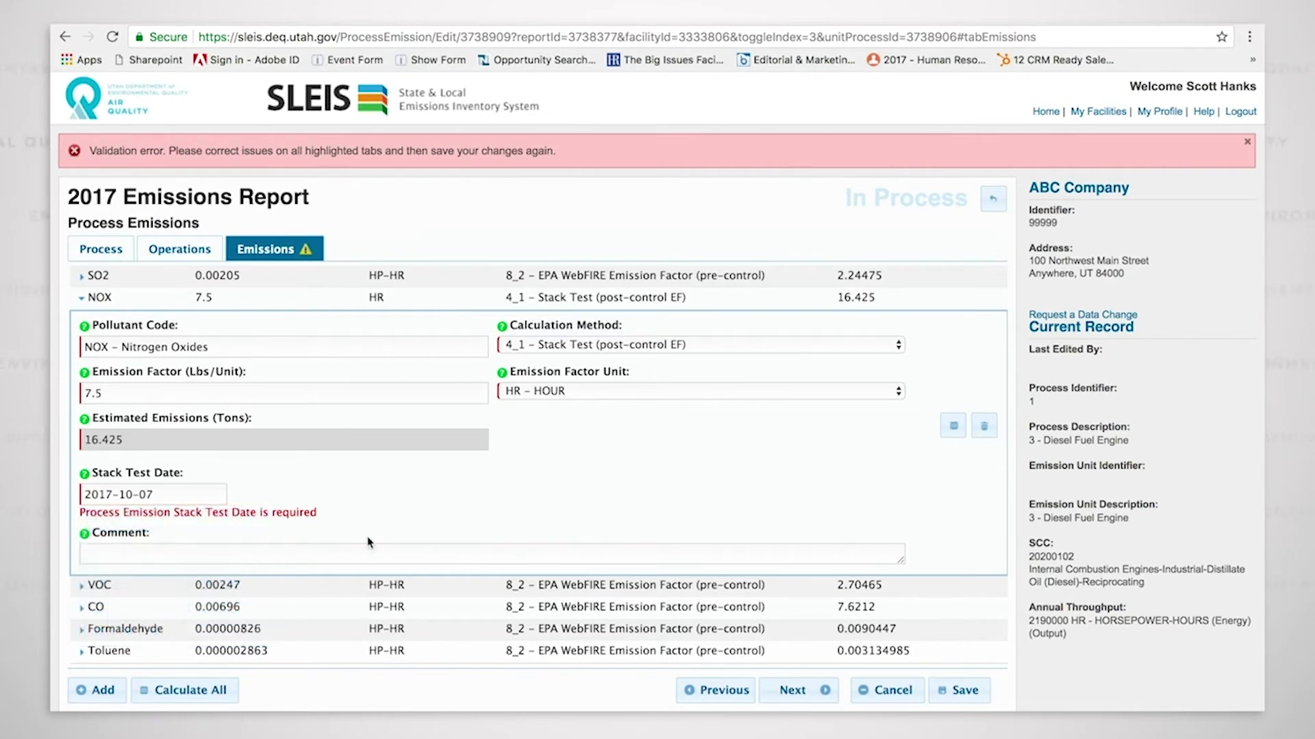
click(965, 691)
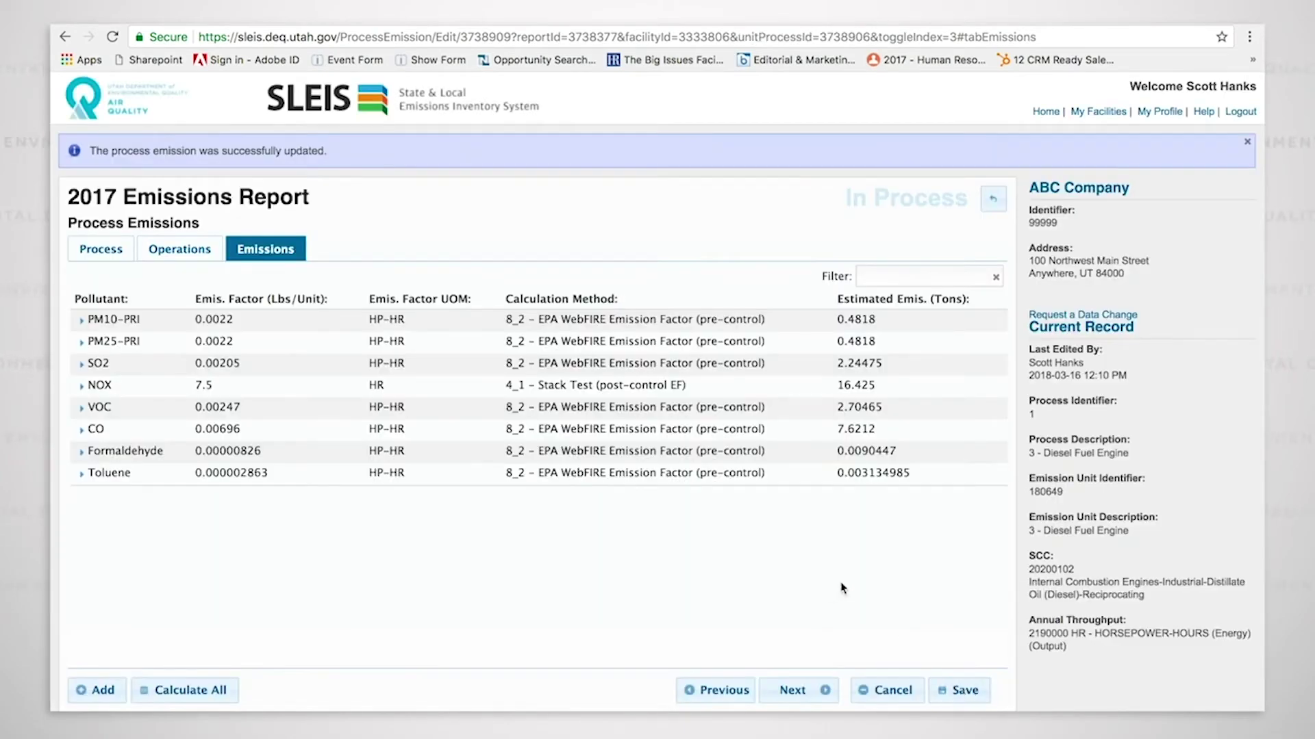
click(629, 385)
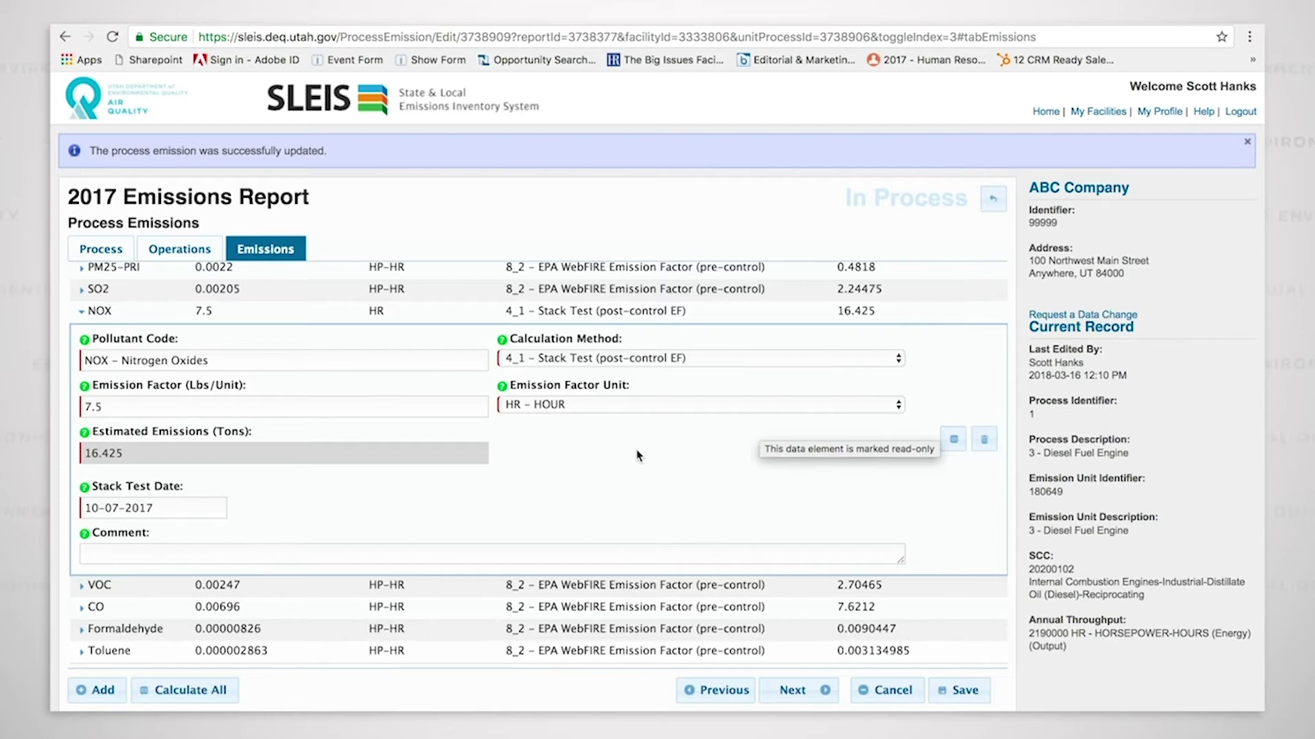
click(993, 203)
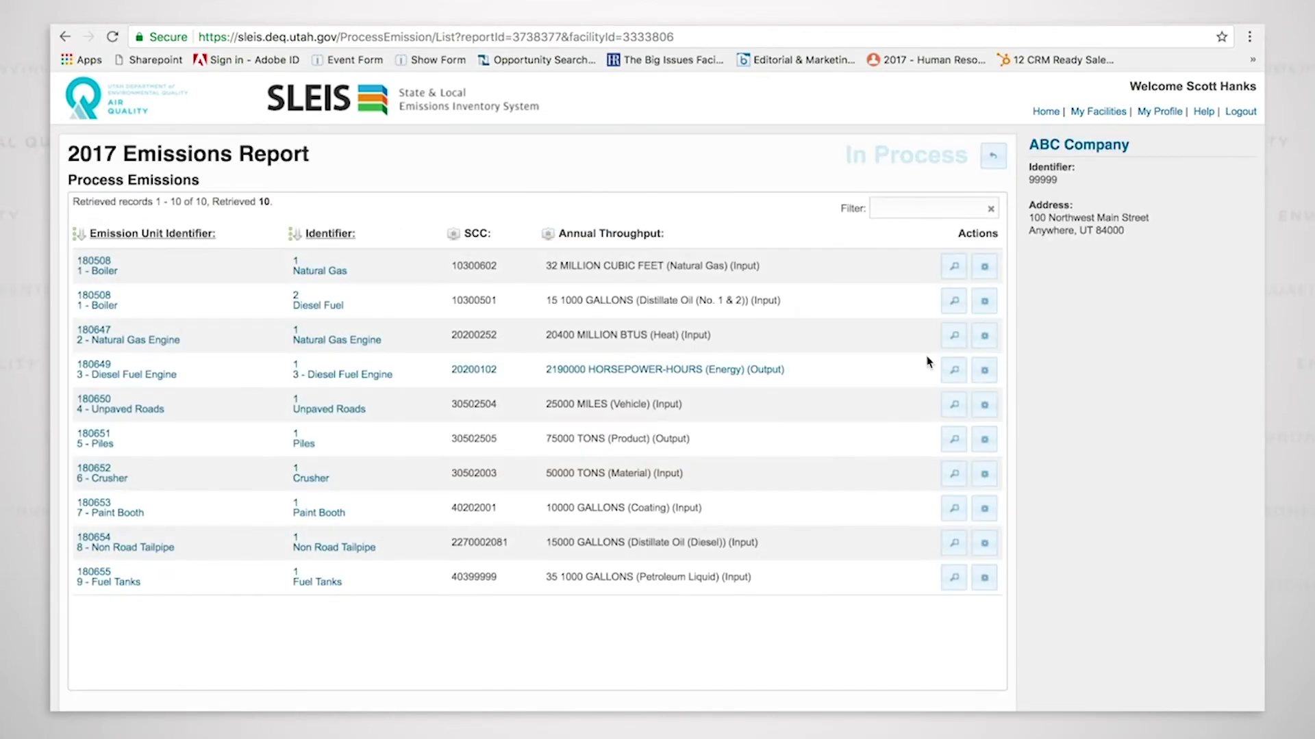
- Open the Unpaved Roads process emissions record and examine its annual throughput, throughput combination and supplemental calculation parameters
click(985, 407)
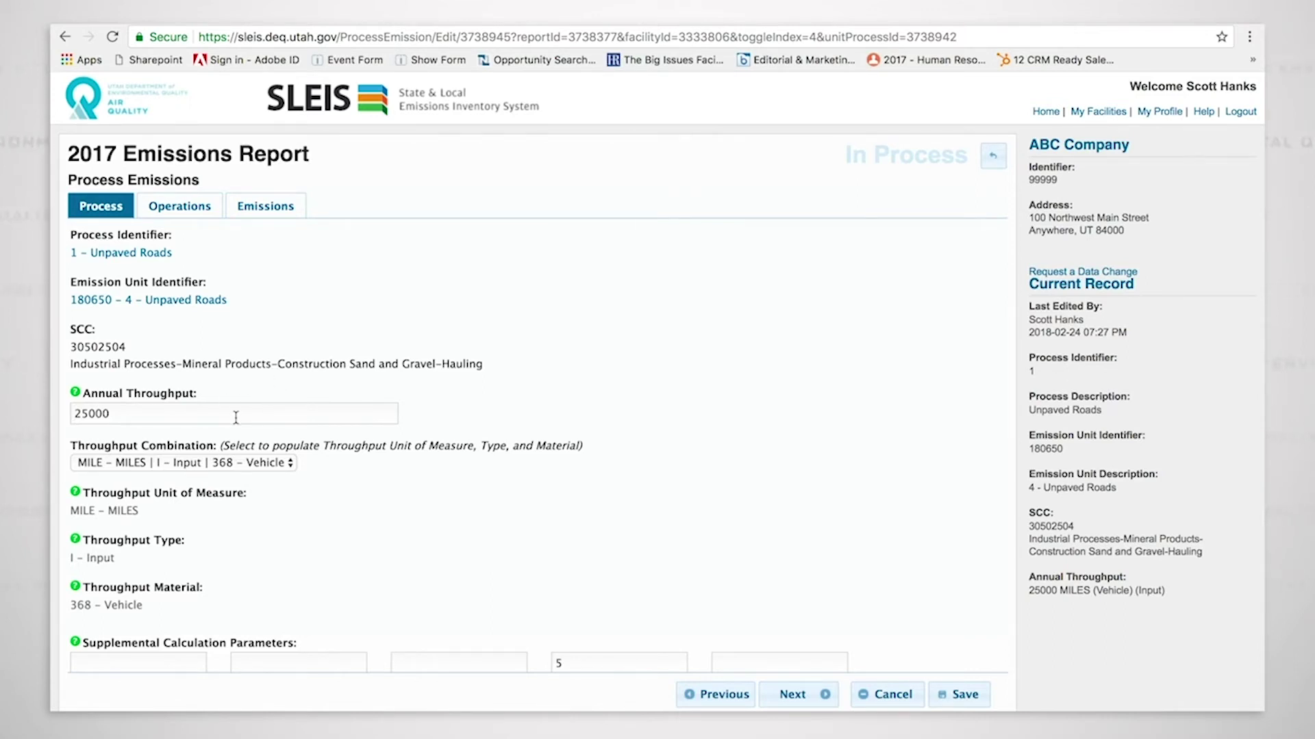
scroll(537, 508, down, 3)
scroll(536, 509, down, 4)
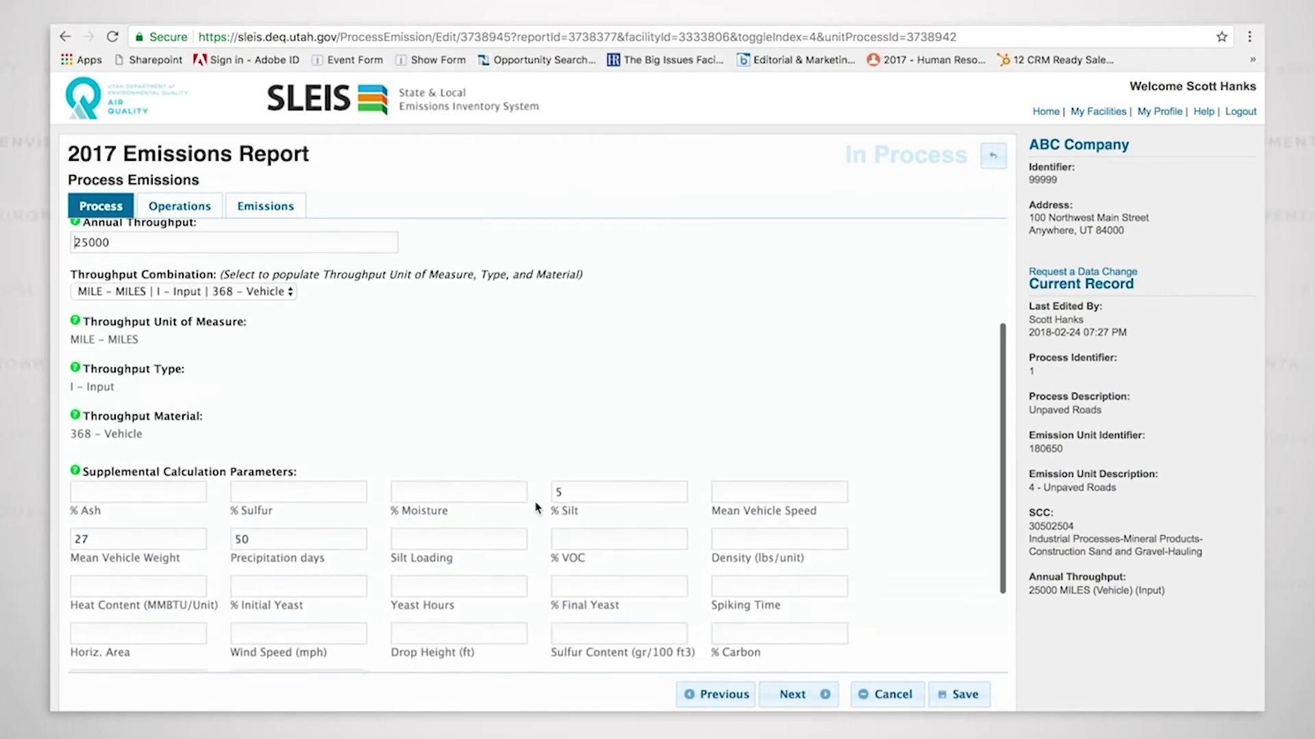
scroll(536, 508, down, 2)
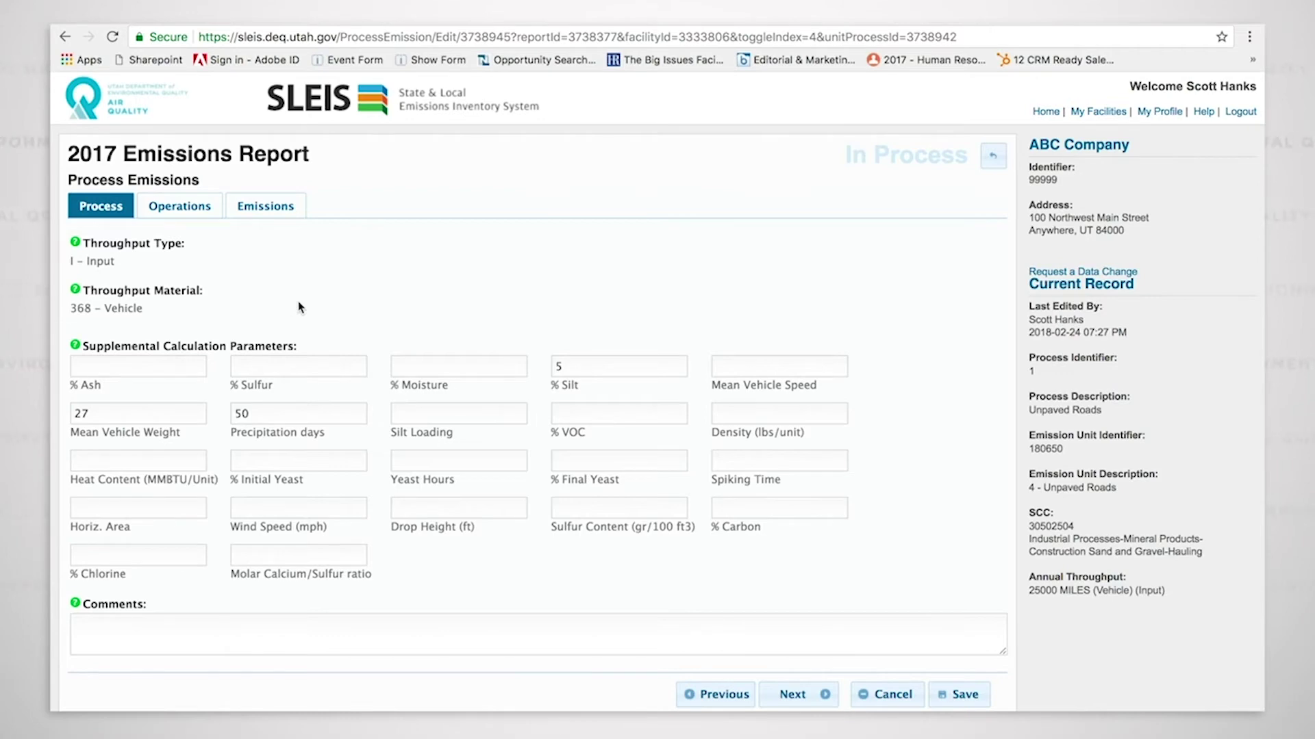
- Review the Unpaved Roads process's operating times, average and actual operating periods, and monthly operations percentages
click(177, 209)
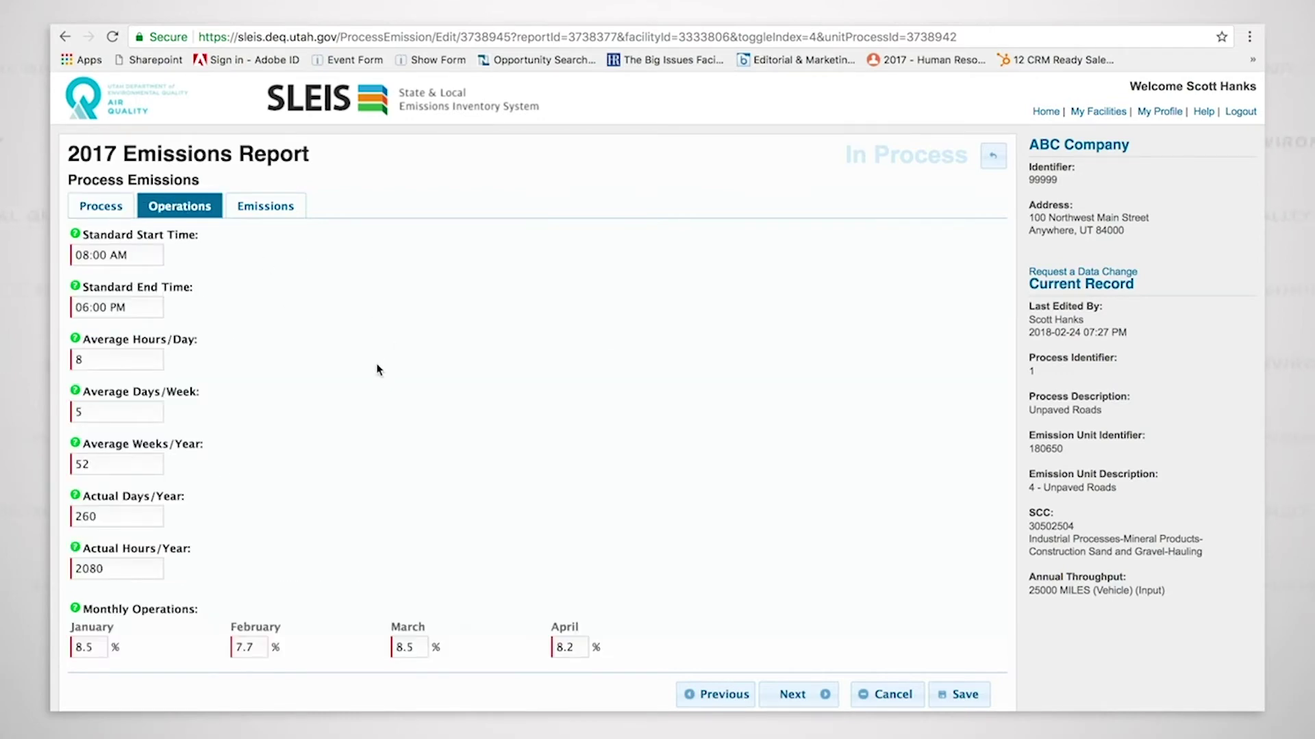
scroll(378, 366, down, 2)
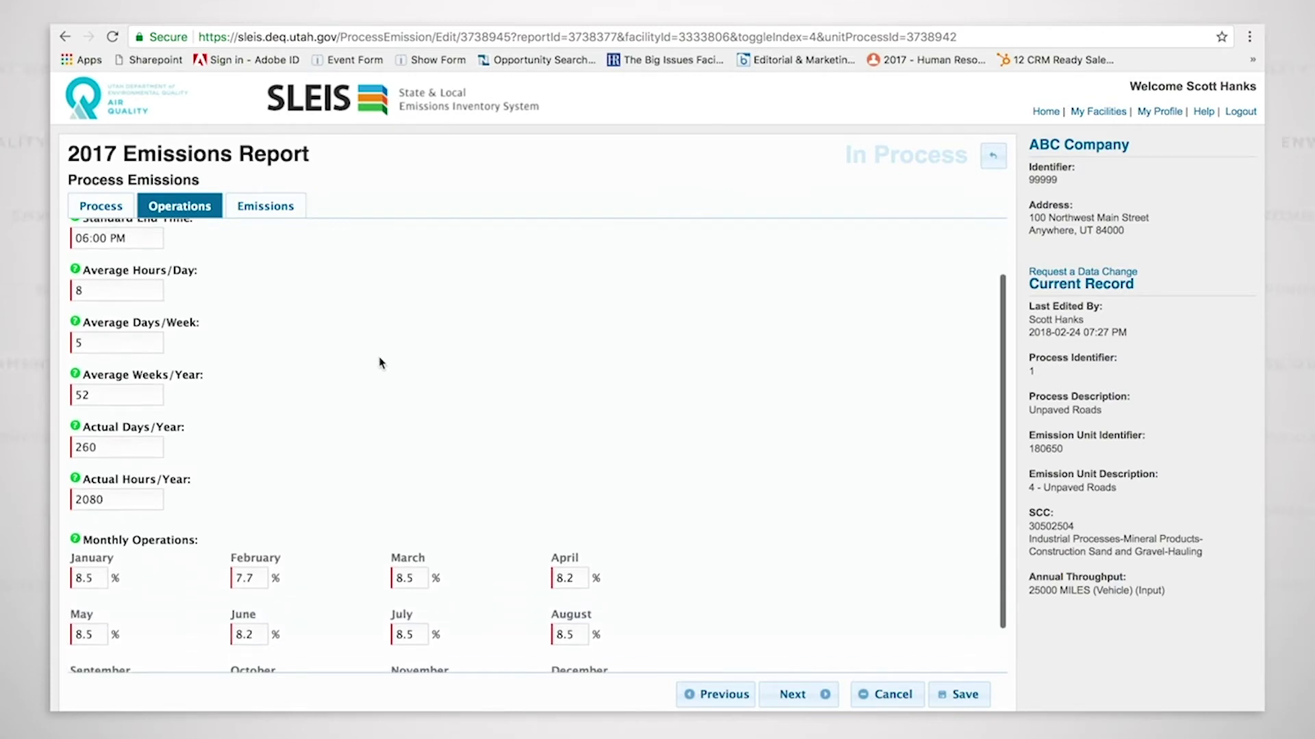
scroll(378, 365, up, 1)
scroll(378, 365, up, 2)
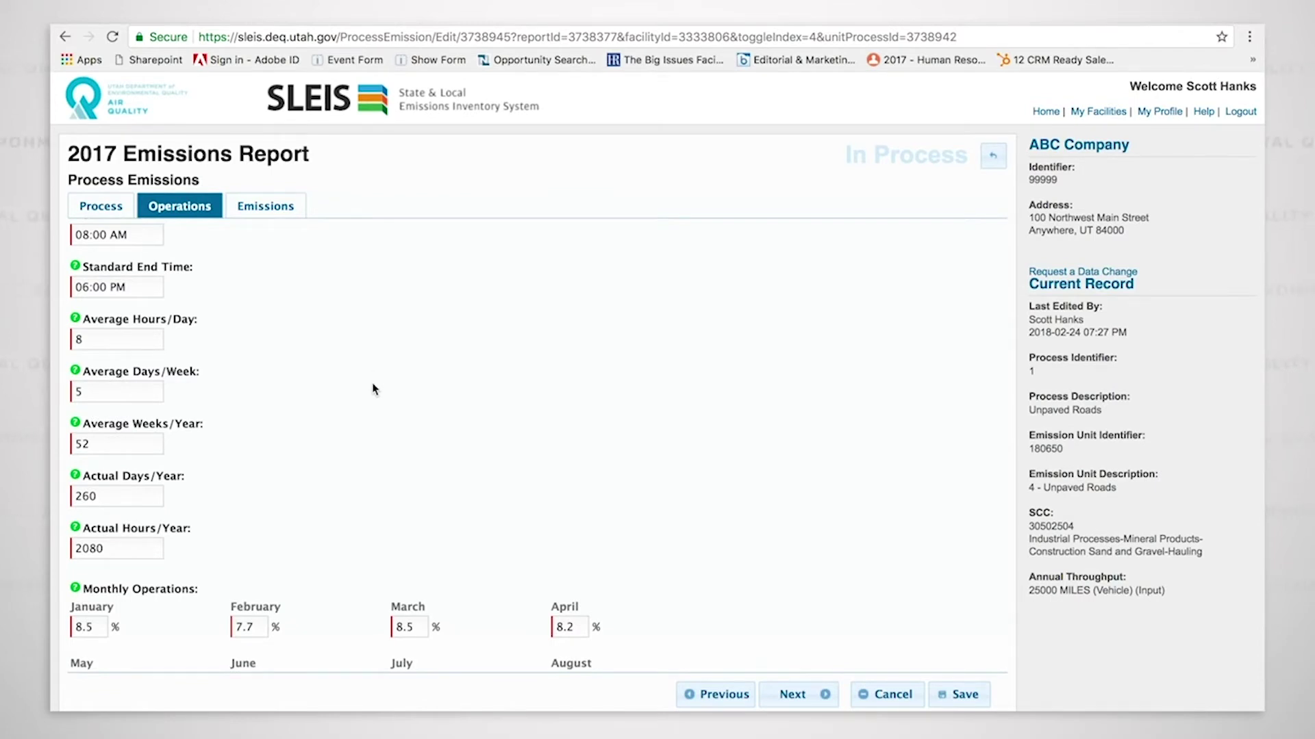
scroll(372, 385, down, 3)
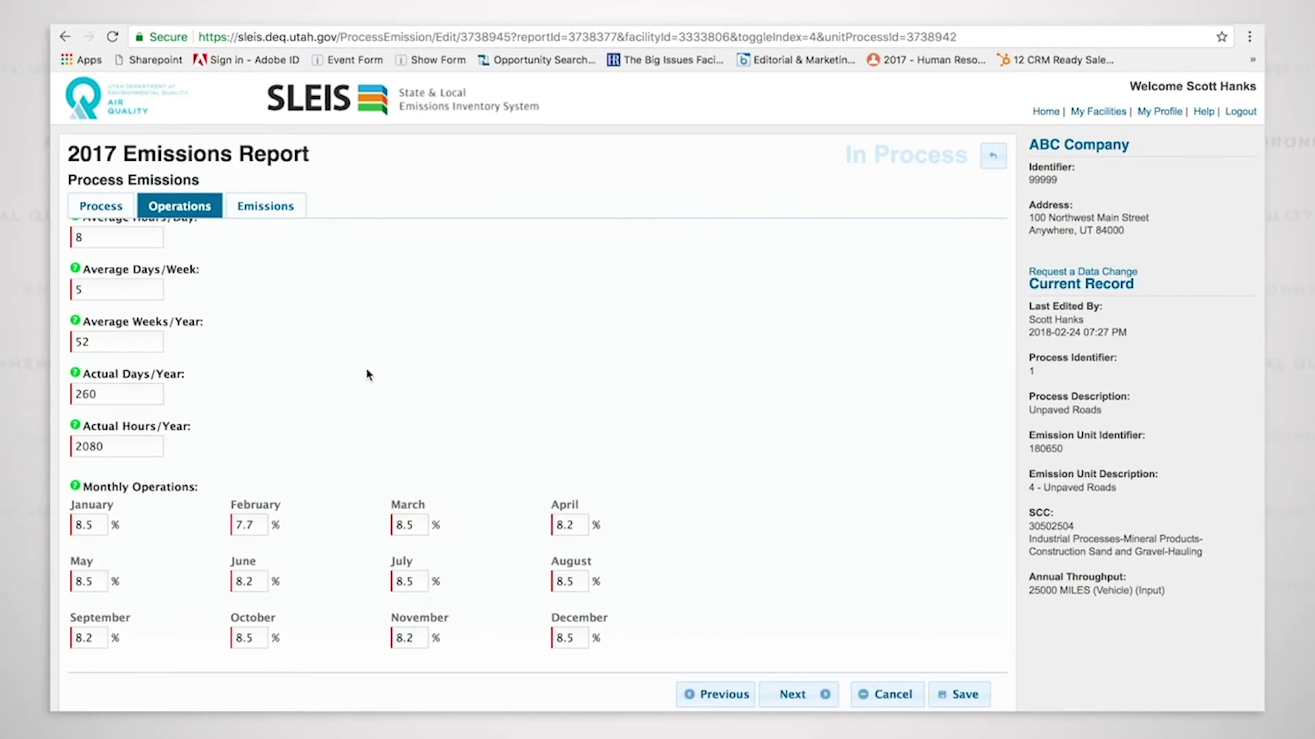
scroll(354, 363, up, 3)
- Expand the Unpaved Roads PM10-PRI and PM10-FIL emissions to examine their emission factors, estimated emissions and overall control efficiency
click(274, 208)
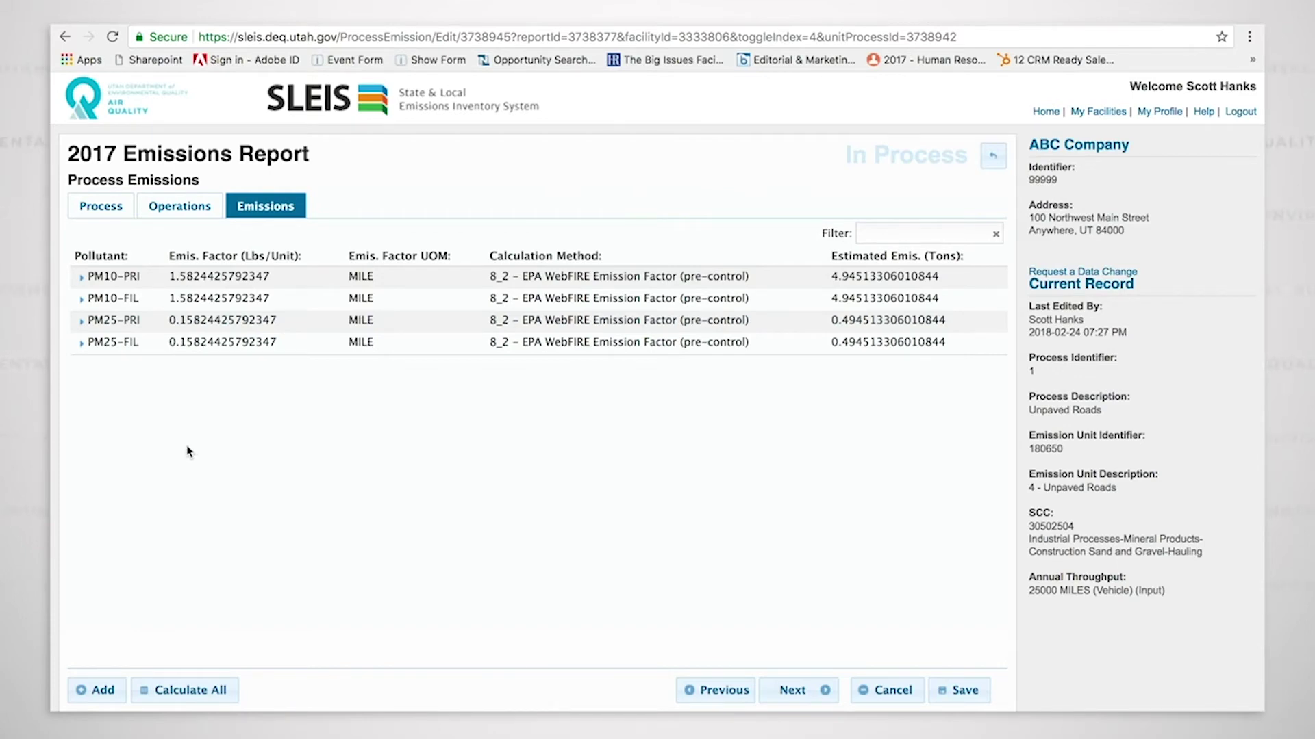
click(162, 277)
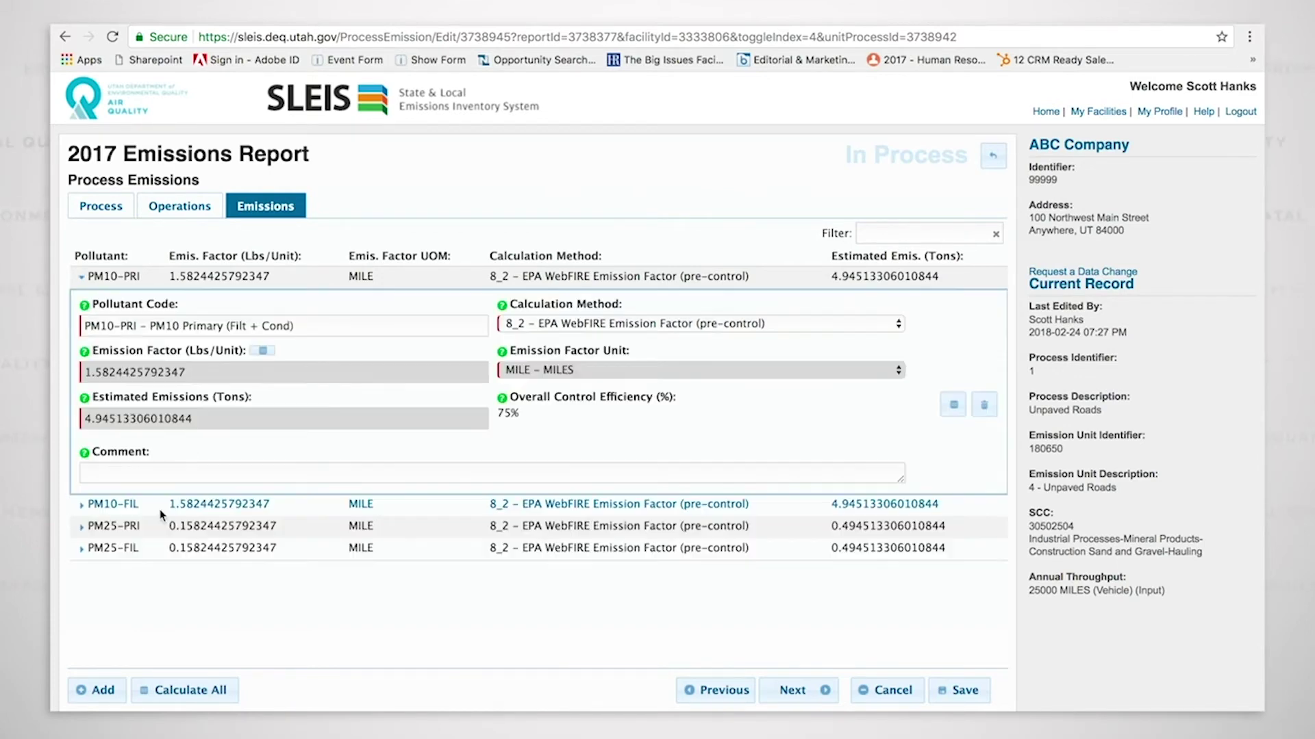
click(163, 508)
scroll(161, 508, down, 3)
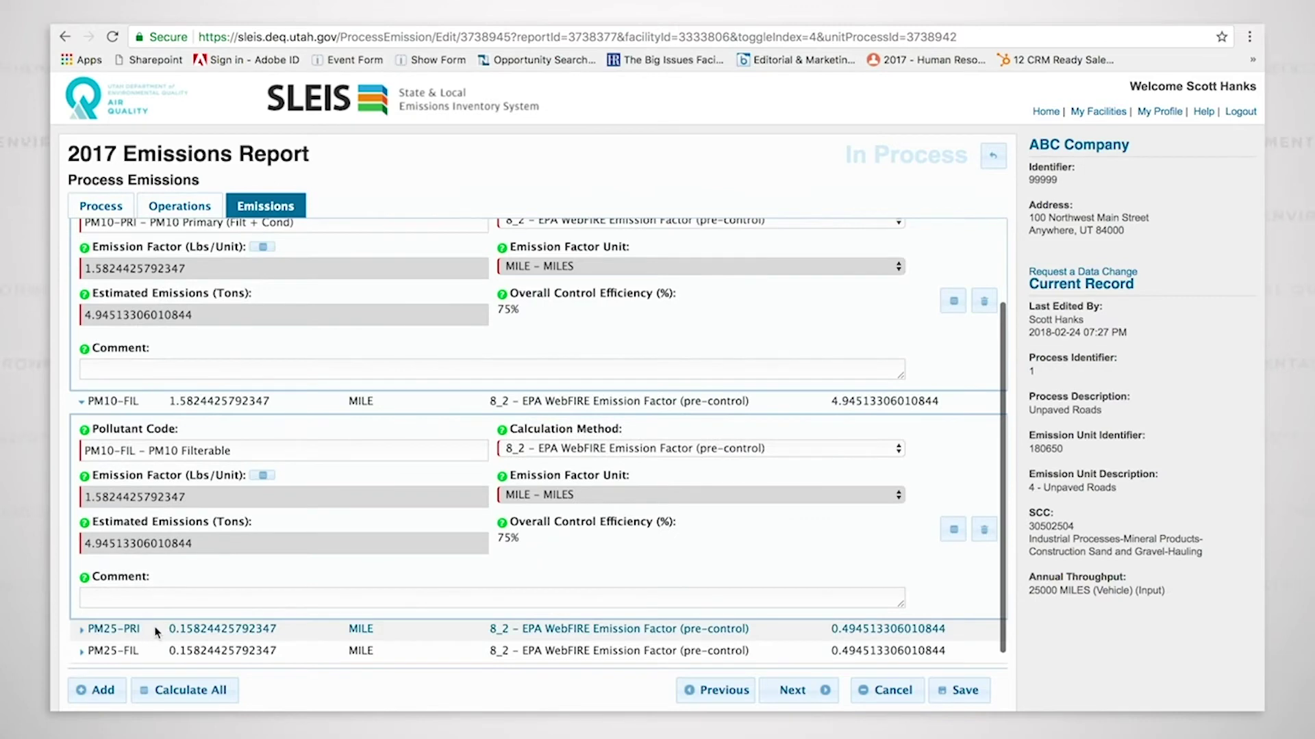
scroll(523, 404, up, 3)
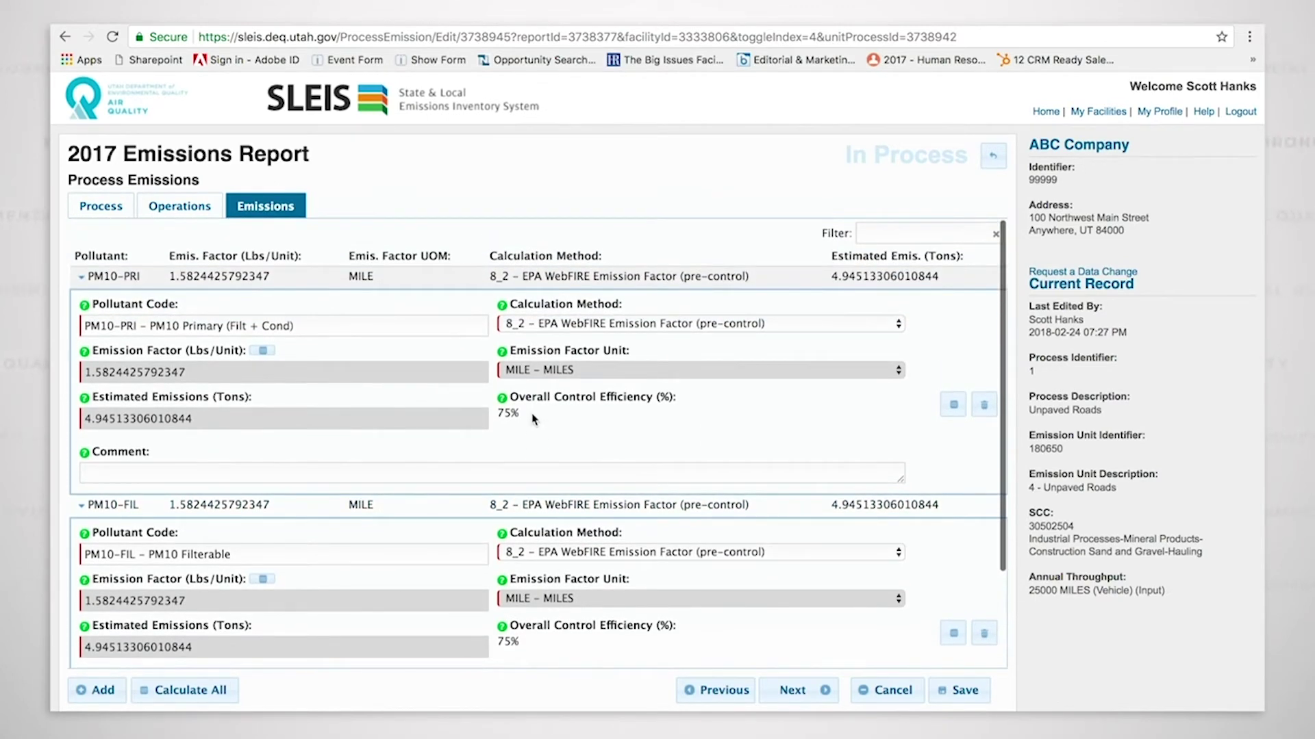
mouse_move(534, 419)
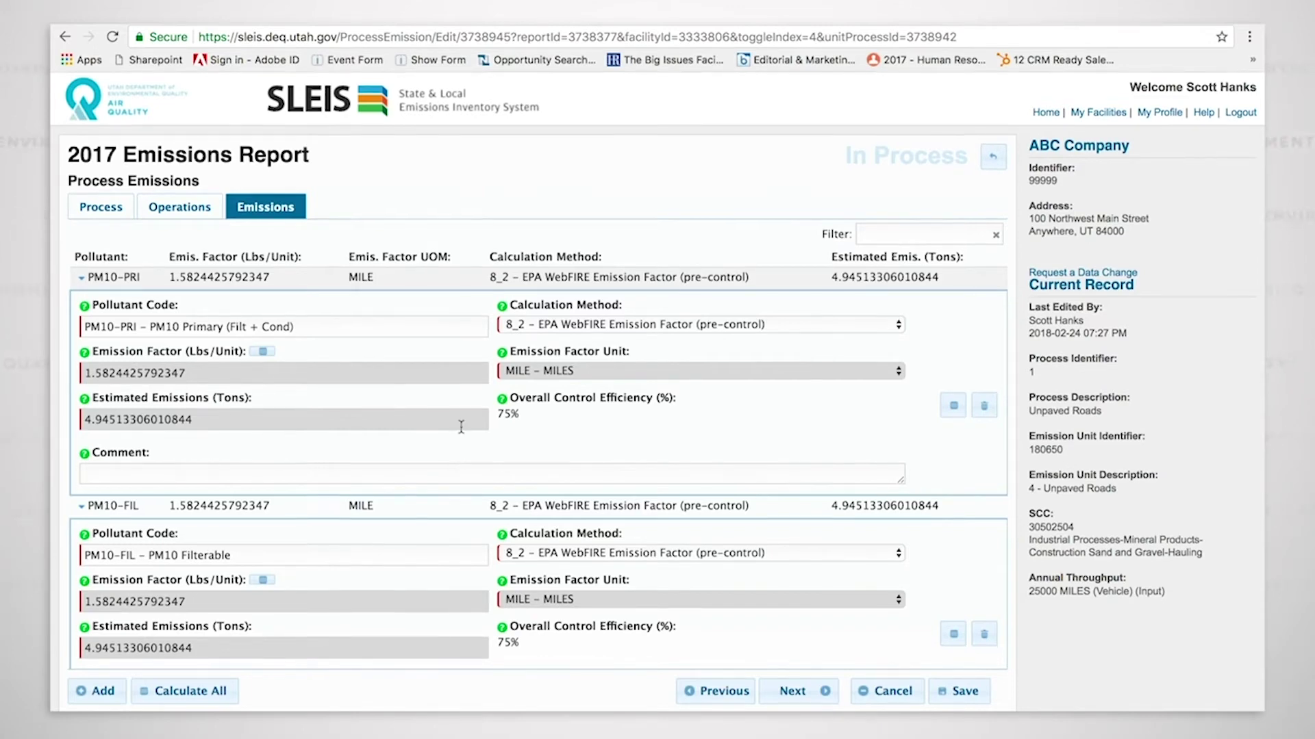
scroll(462, 426, down, 1)
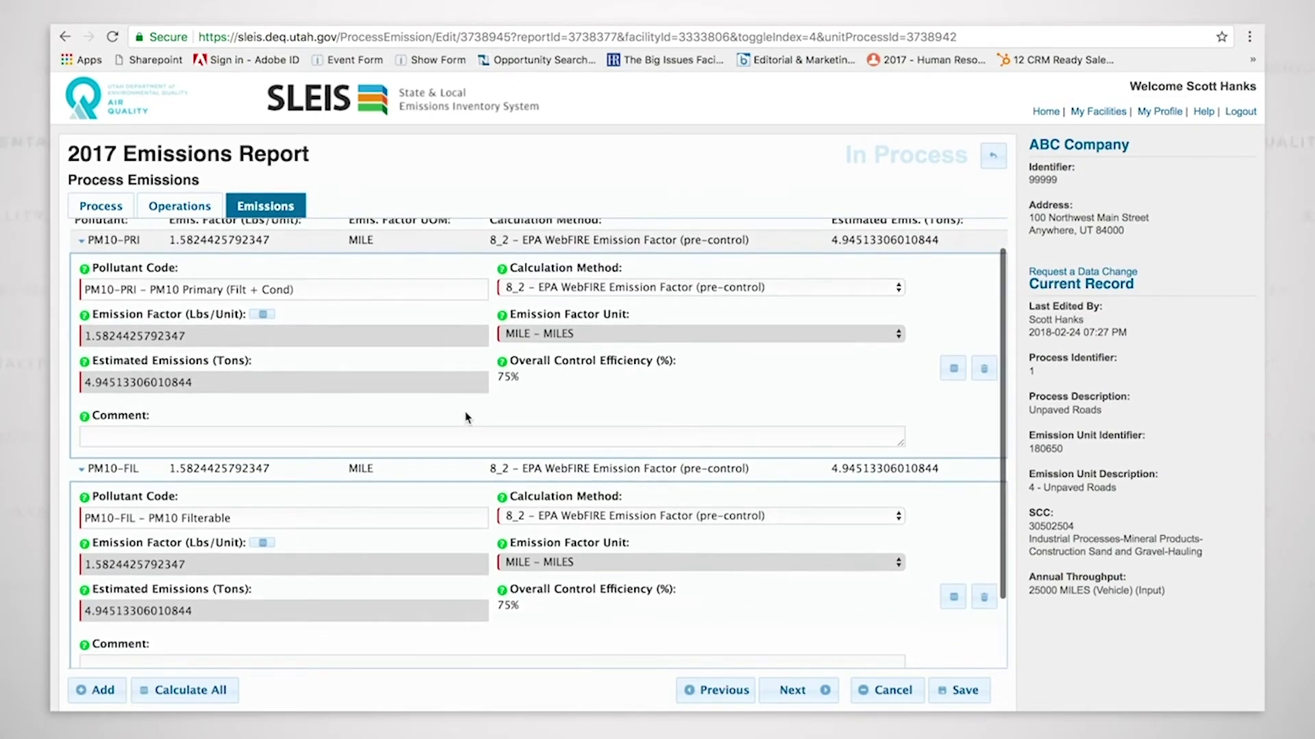
scroll(466, 417, down, 2)
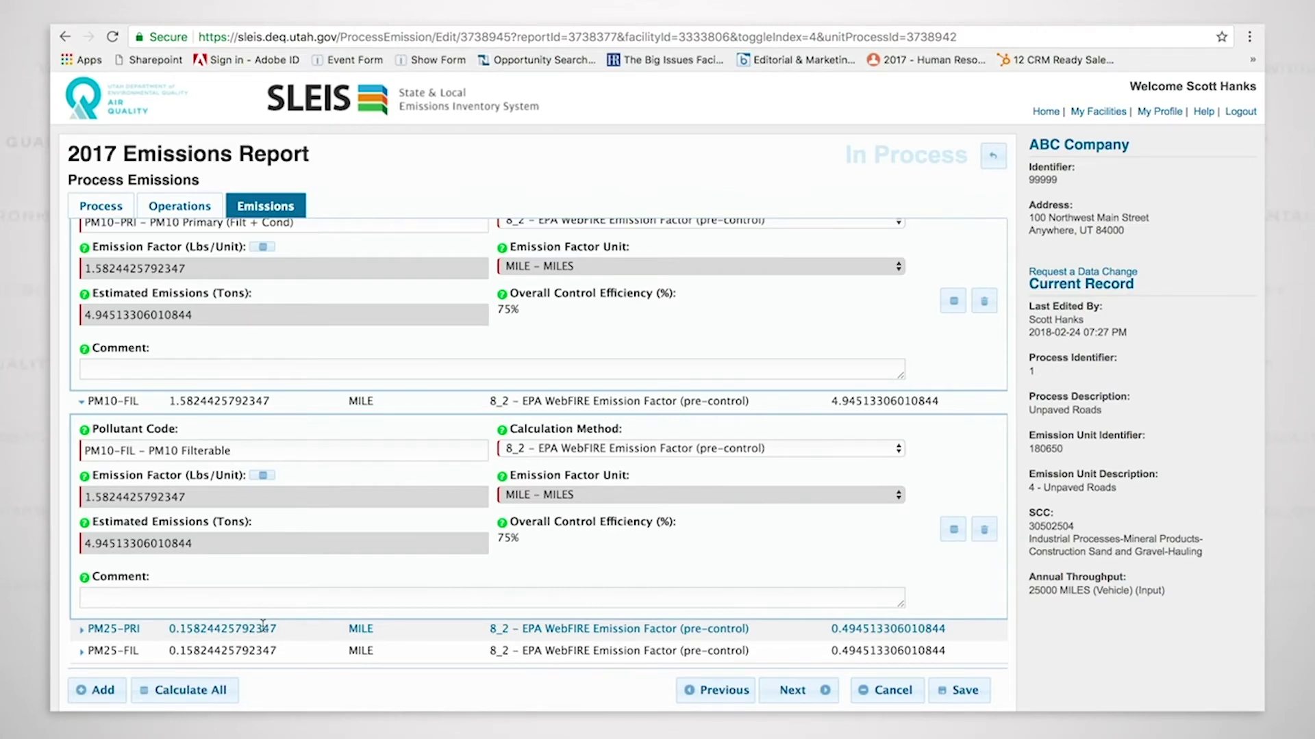
scroll(356, 595, up, 3)
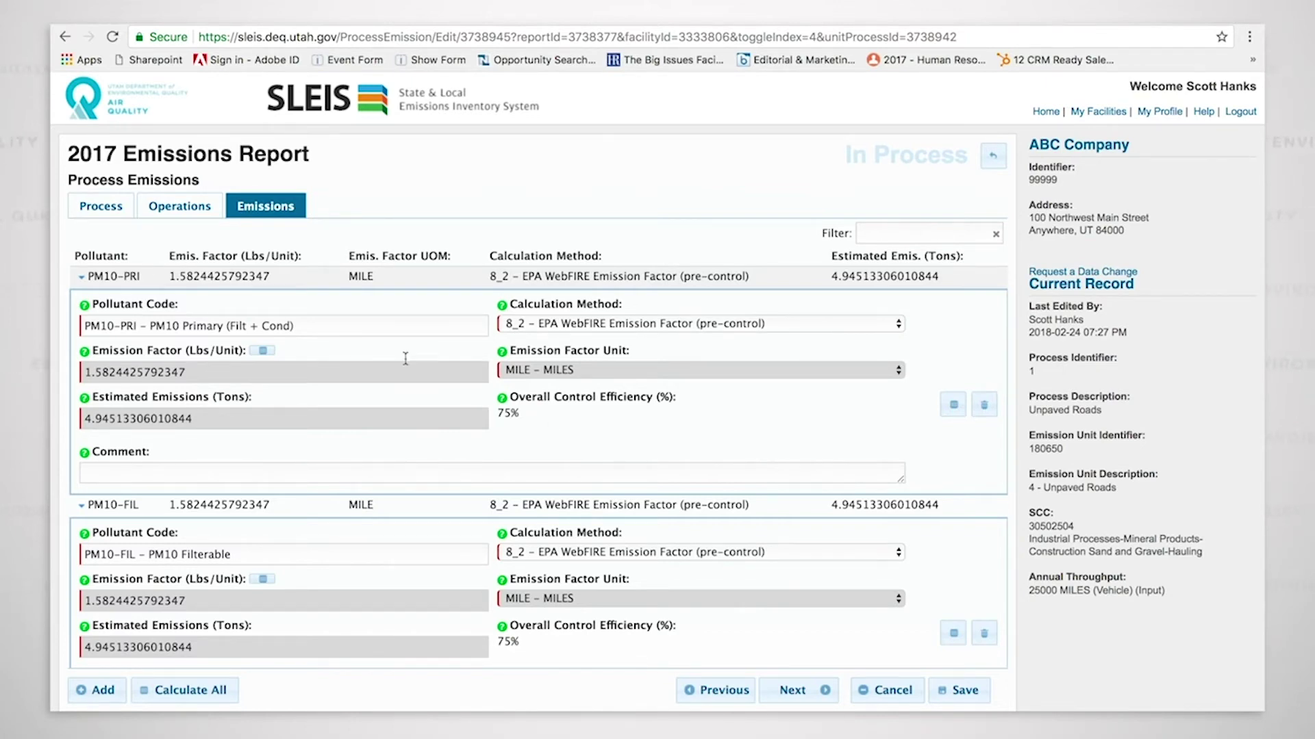
- Apply the AP42 Section 13.2.2 formula for unpaved roads at industrial sites, (1.5*((S/12)^0.9)*((WMV/3)^0.45))*((365-P)/365), to the PM10-PRI emission factor
click(263, 351)
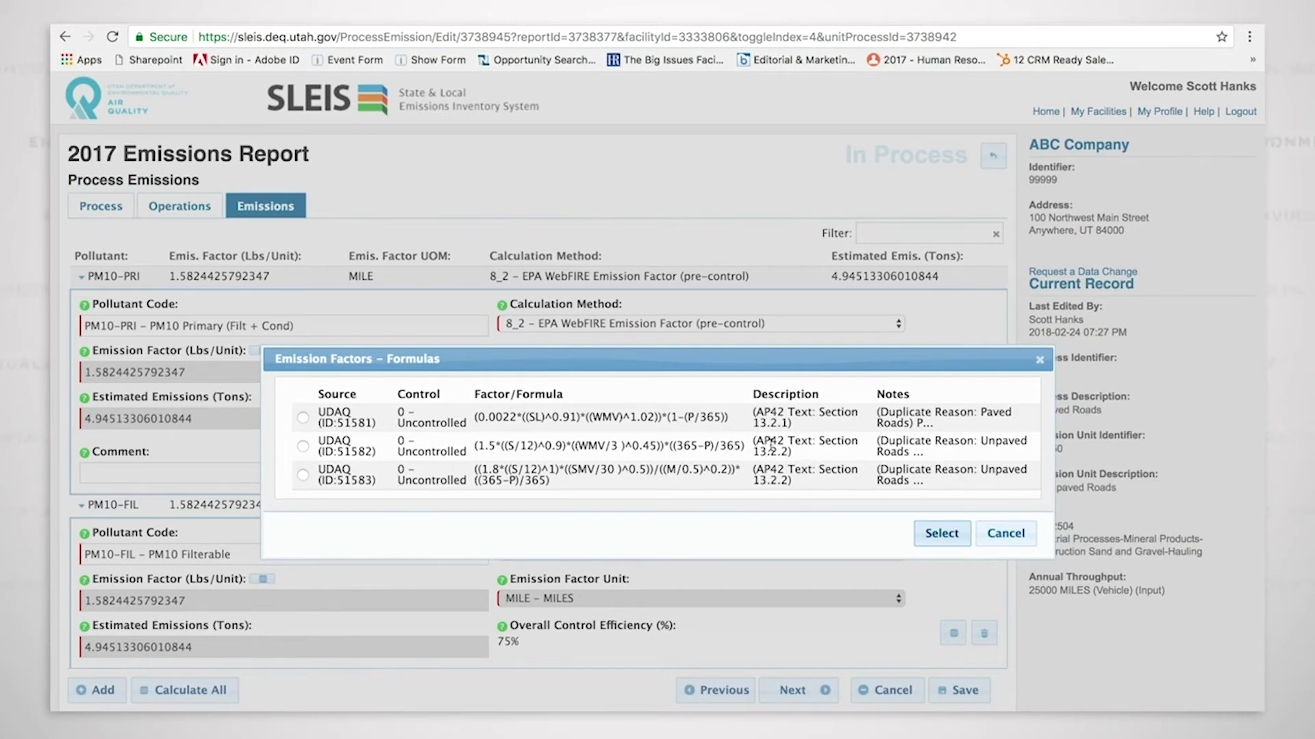
click(303, 447)
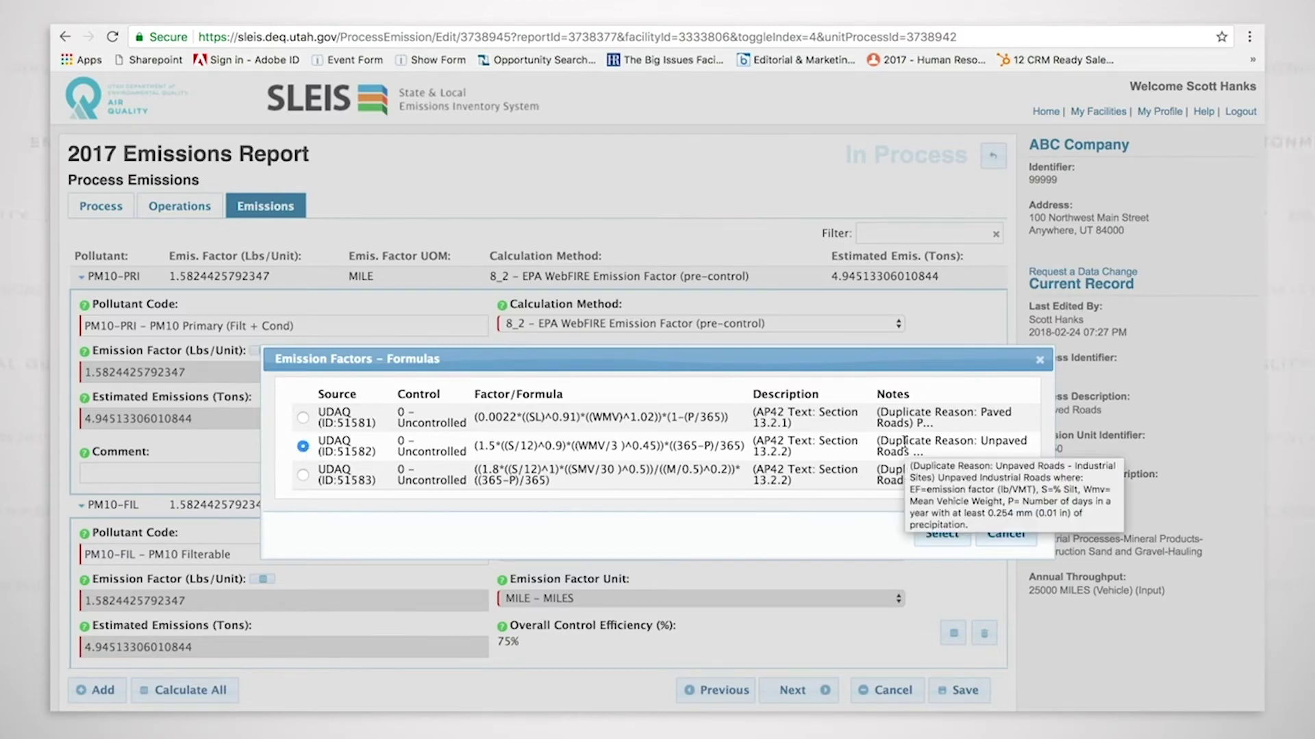
click(945, 536)
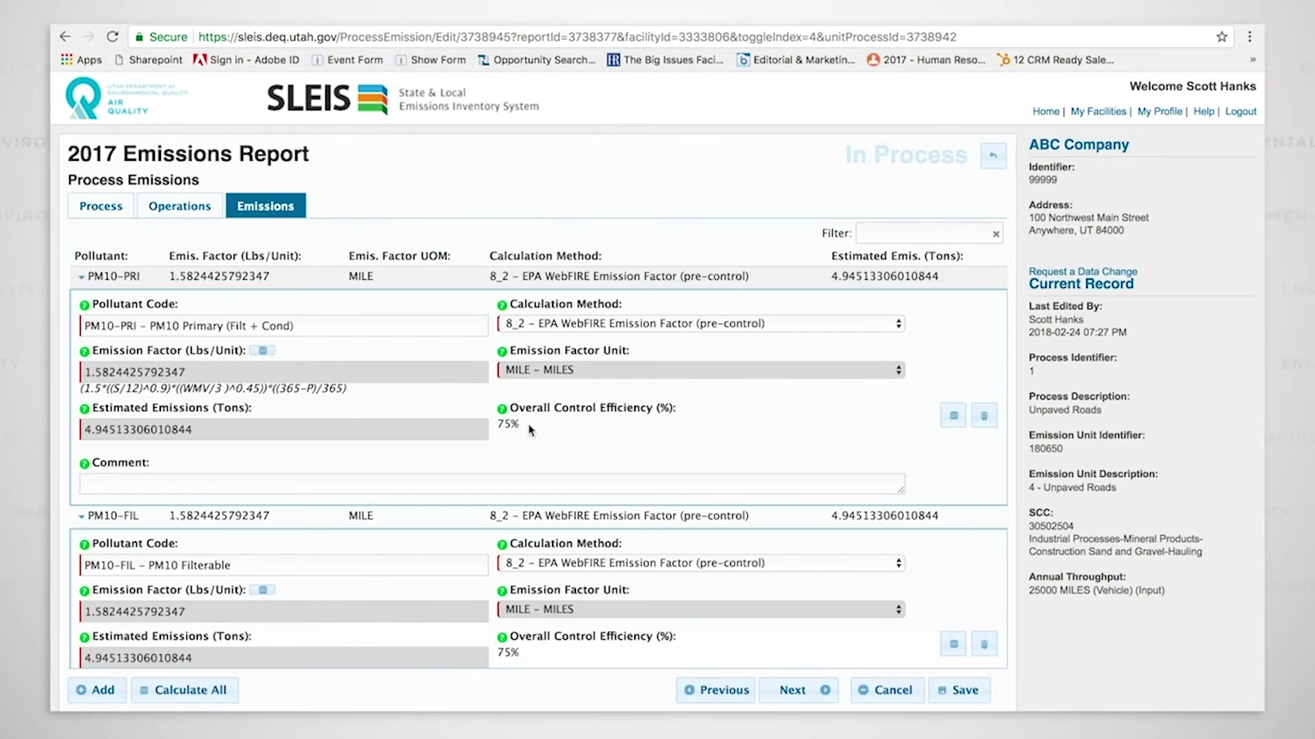
- Examine the calculation methods available for the PM10-PRI emission, keeping 8_2 - EPA WebFIRE Emission Factor (pre-control)
mouse_move(529, 429)
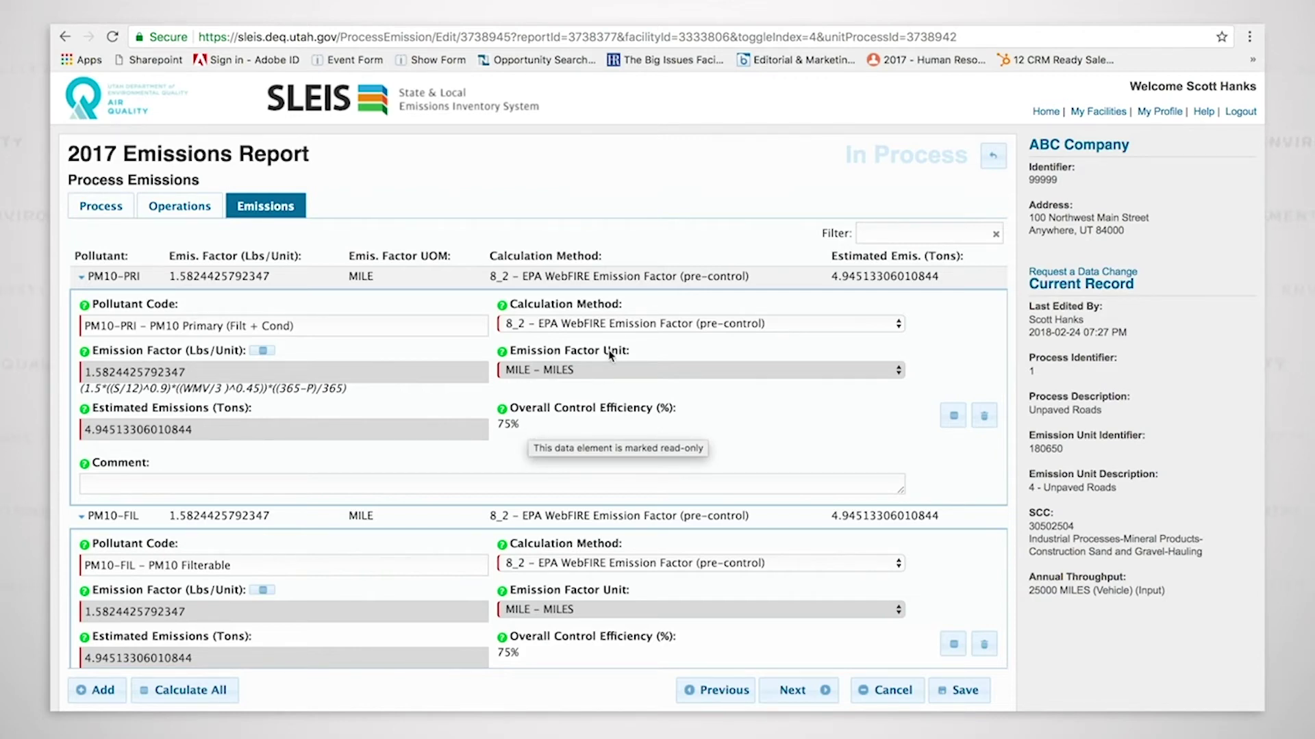
click(621, 325)
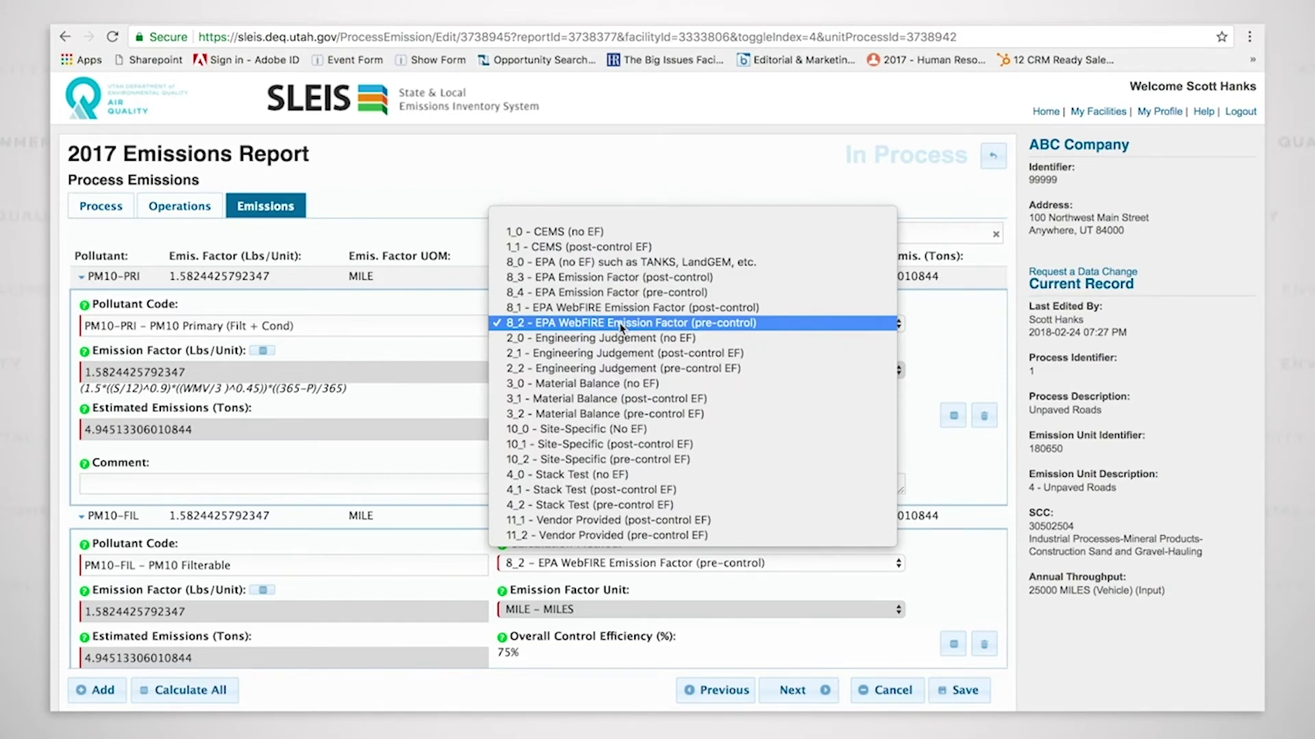
click(621, 325)
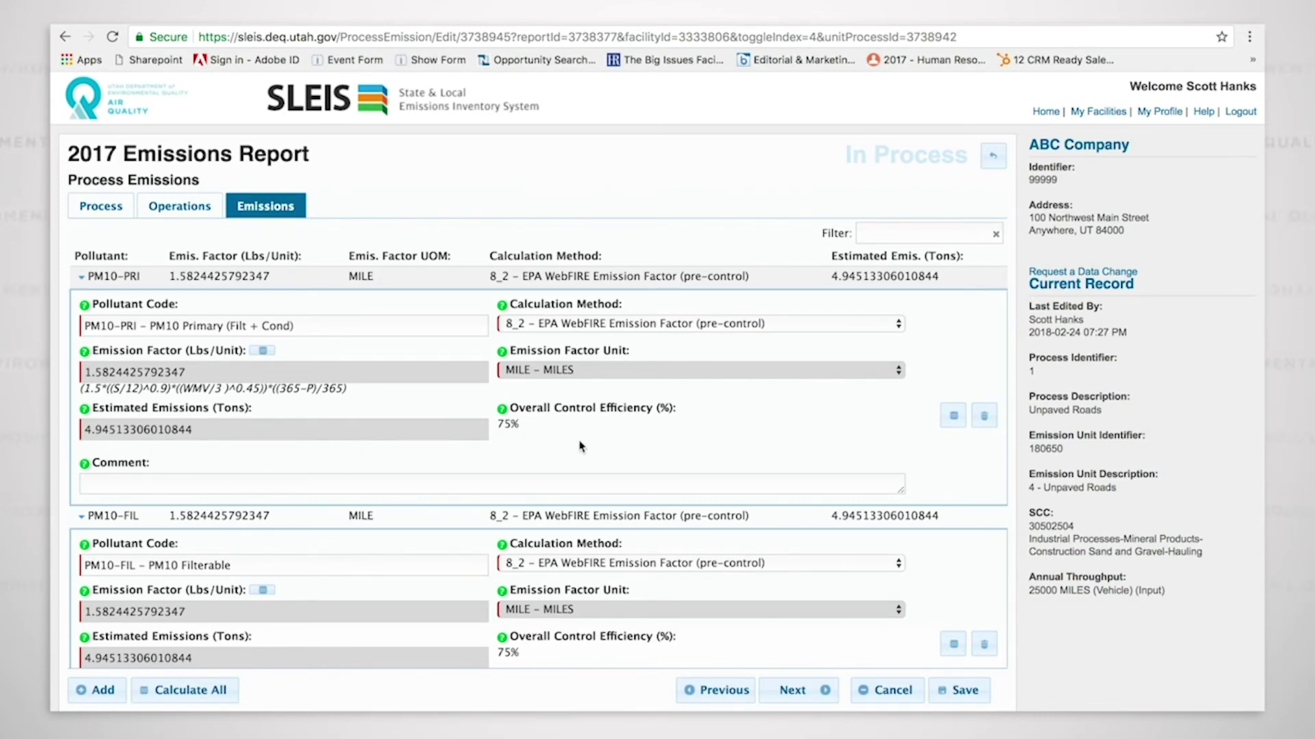
- Leave the Unpaved Roads process emissions and open the report's Control Devices list
click(996, 158)
click(996, 157)
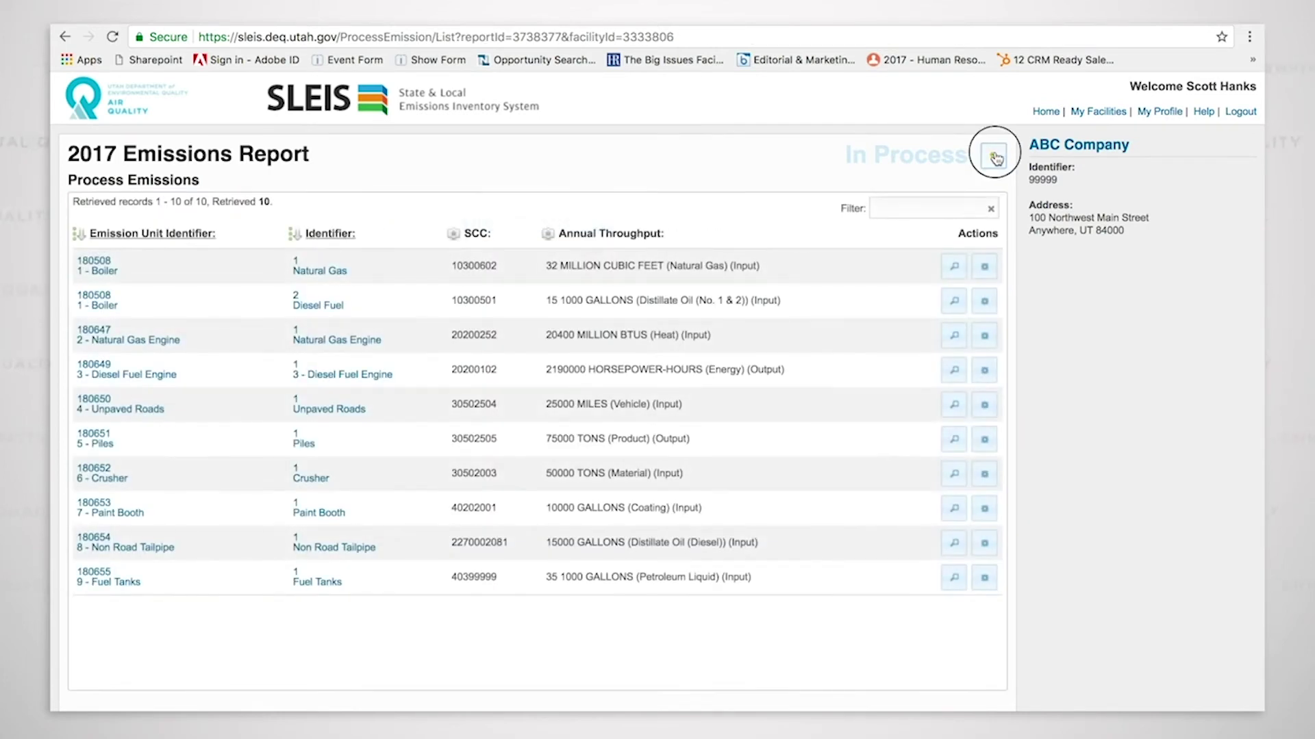
click(366, 250)
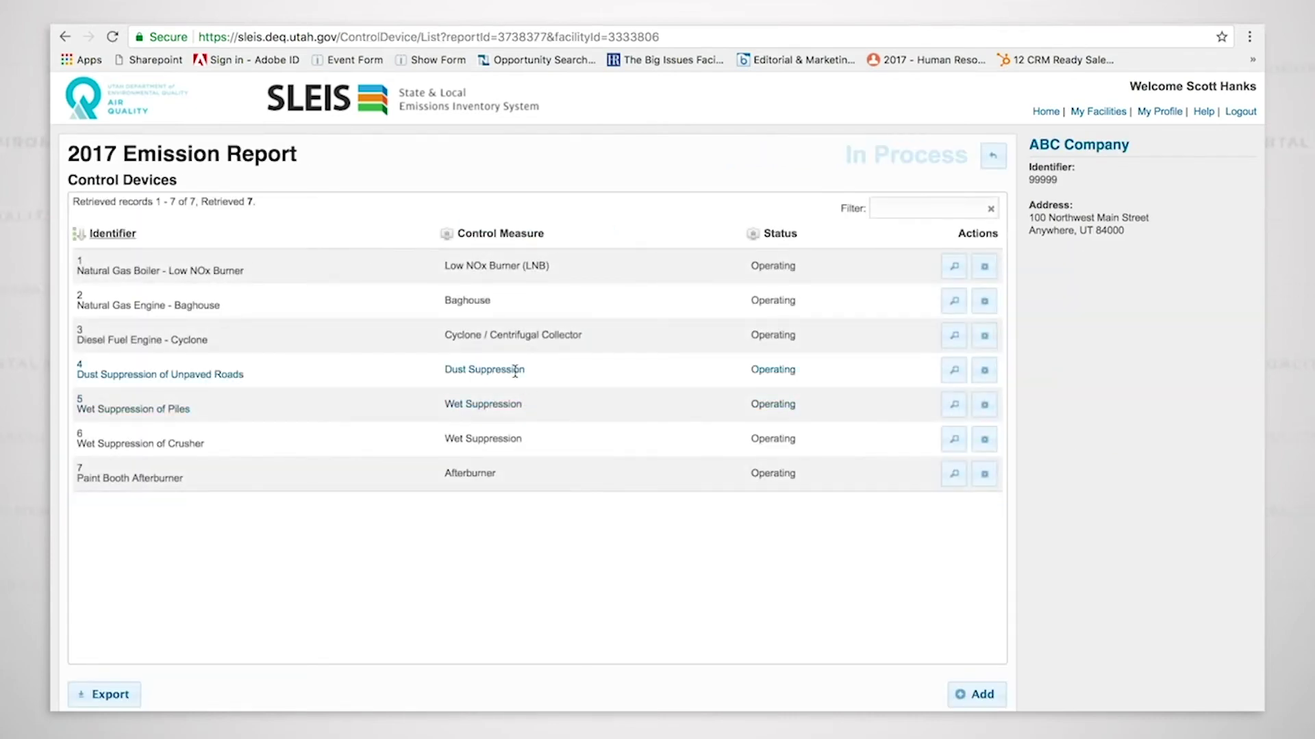
- Set the Dust Suppression of Unpaved Roads control efficiency to 50% for PM10-PRI, PM10-FIL, PM25-PRI and PM25-FIL, and save the control device
click(986, 371)
drag(231, 514, 174, 514)
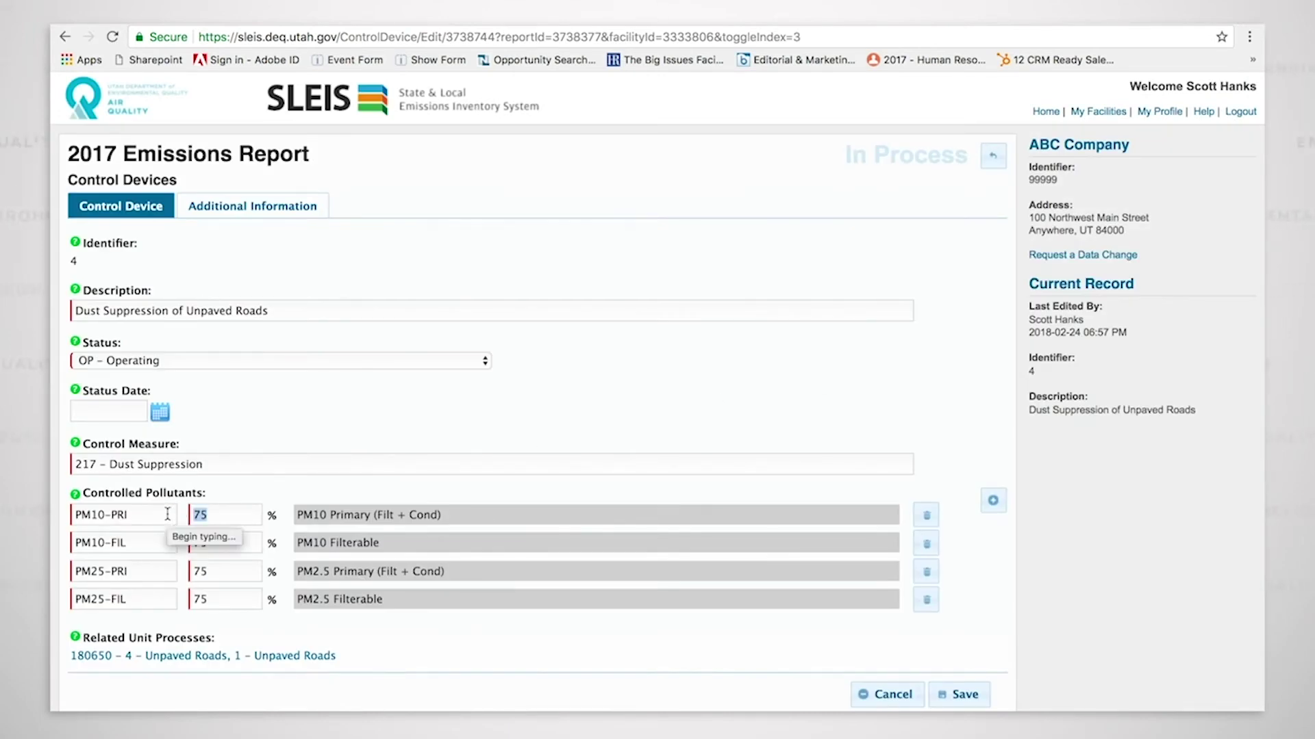
text(50)
drag(220, 542, 189, 542)
text(5)
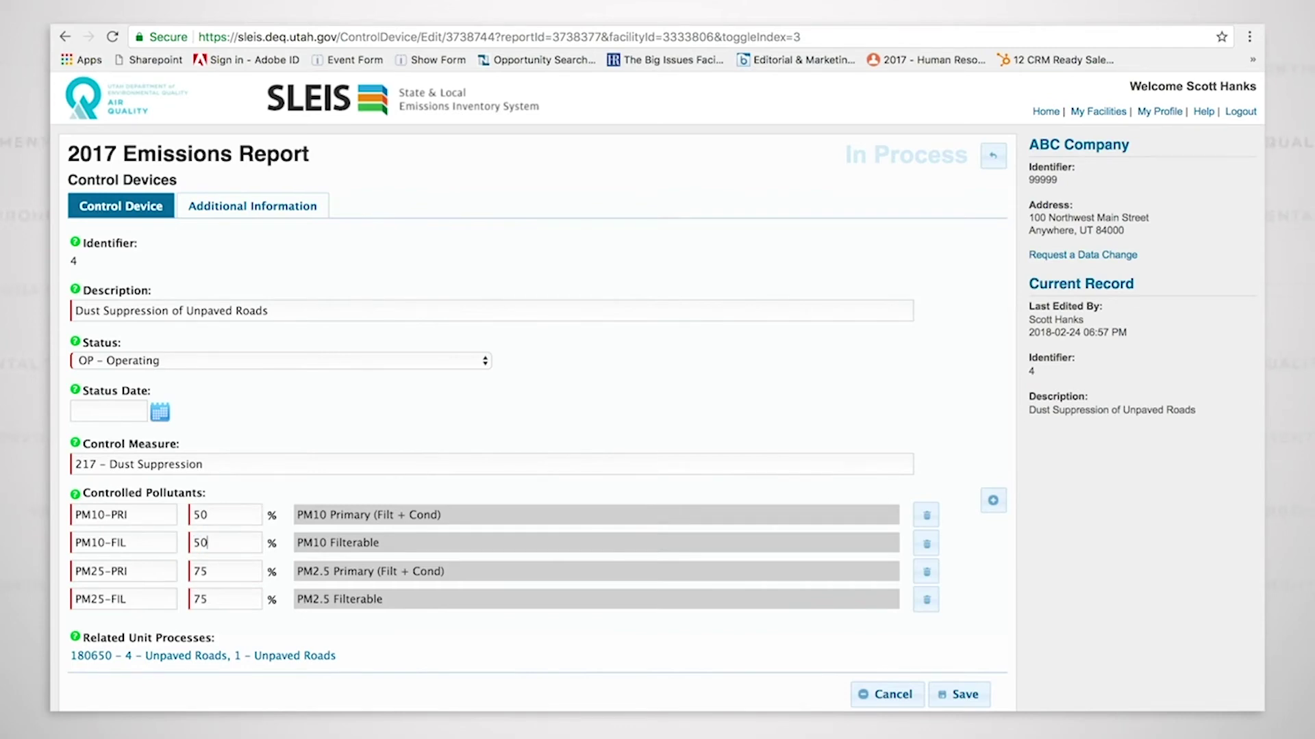
drag(216, 571, 178, 569)
text(50)
drag(214, 599, 183, 601)
text(50)
click(961, 696)
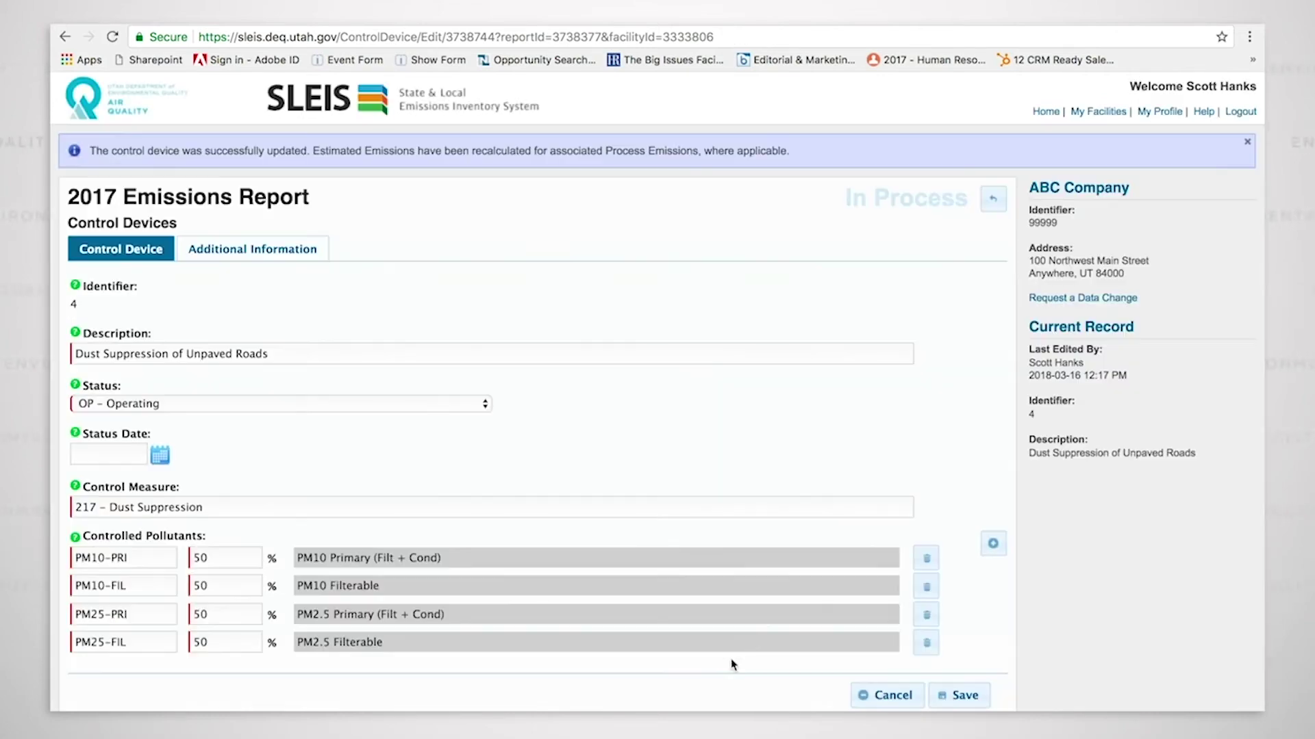
- Recalculate all emissions of the Unpaved Roads process and expand PM10-PRI to check its estimated emissions and overall control efficiency
click(990, 200)
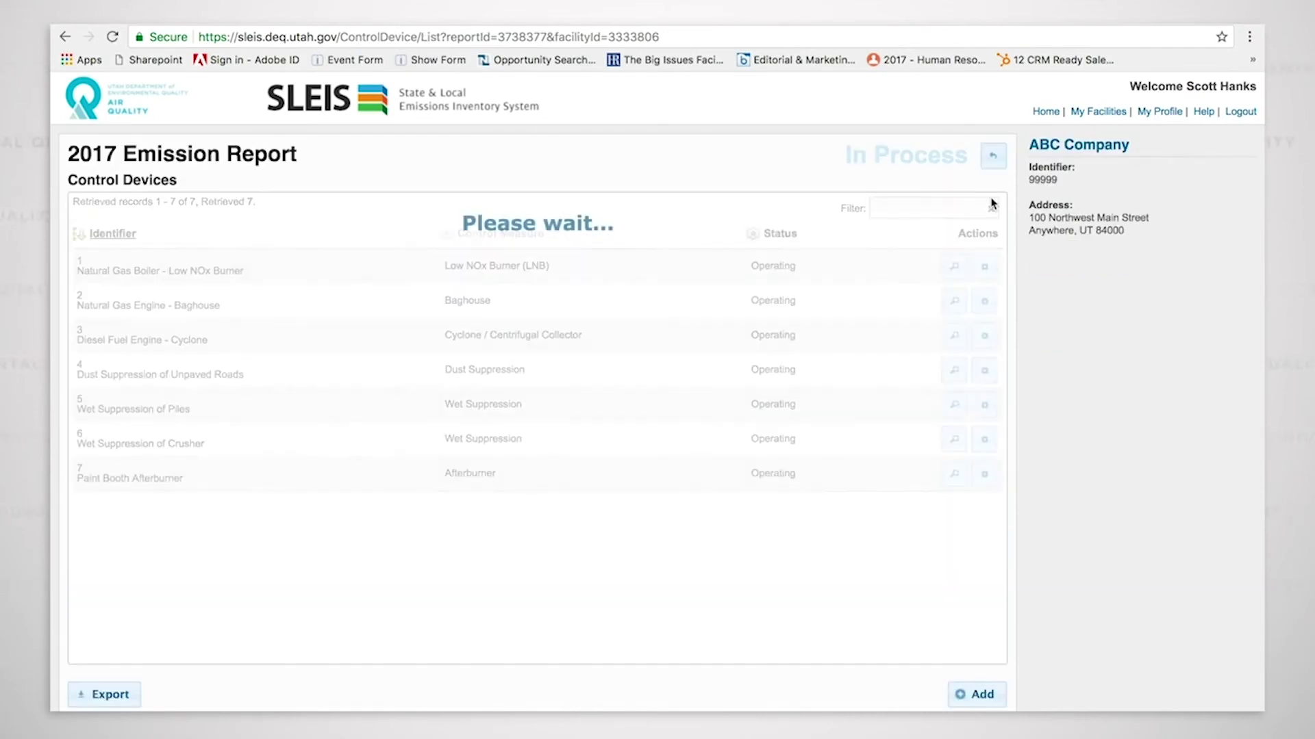
click(993, 159)
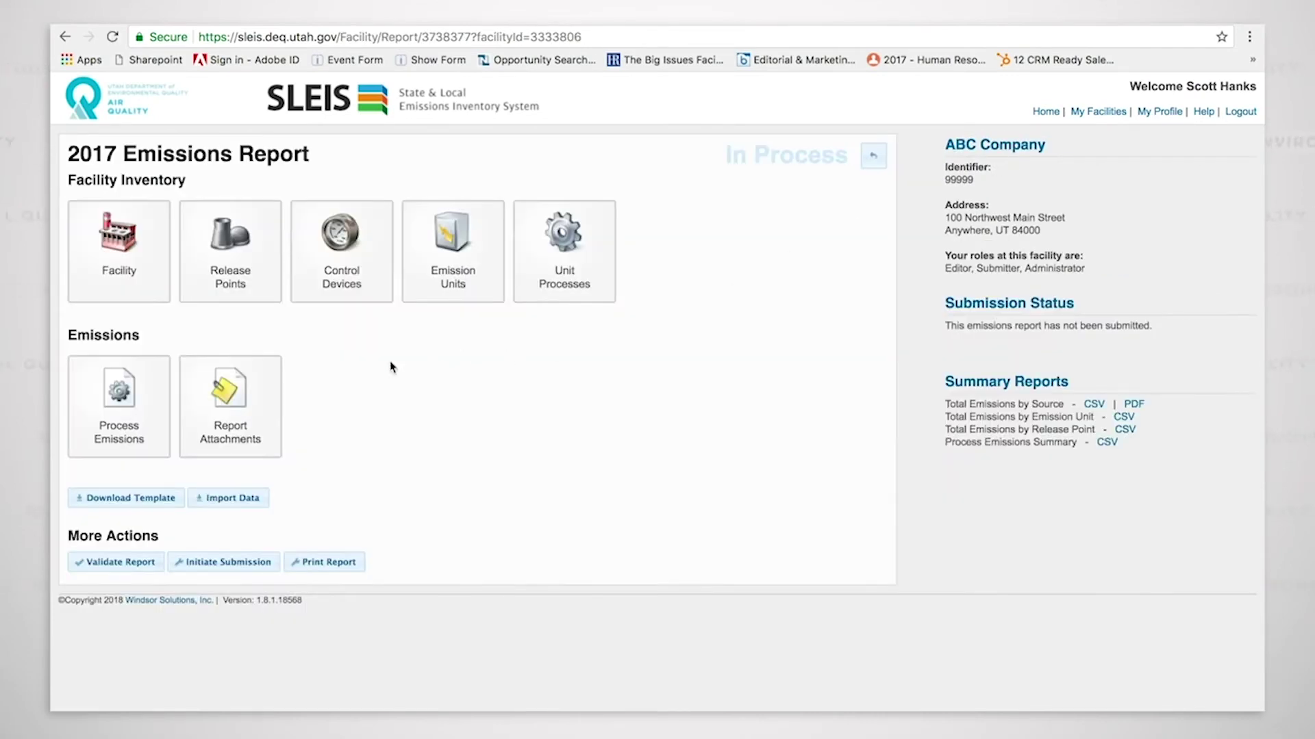
click(149, 405)
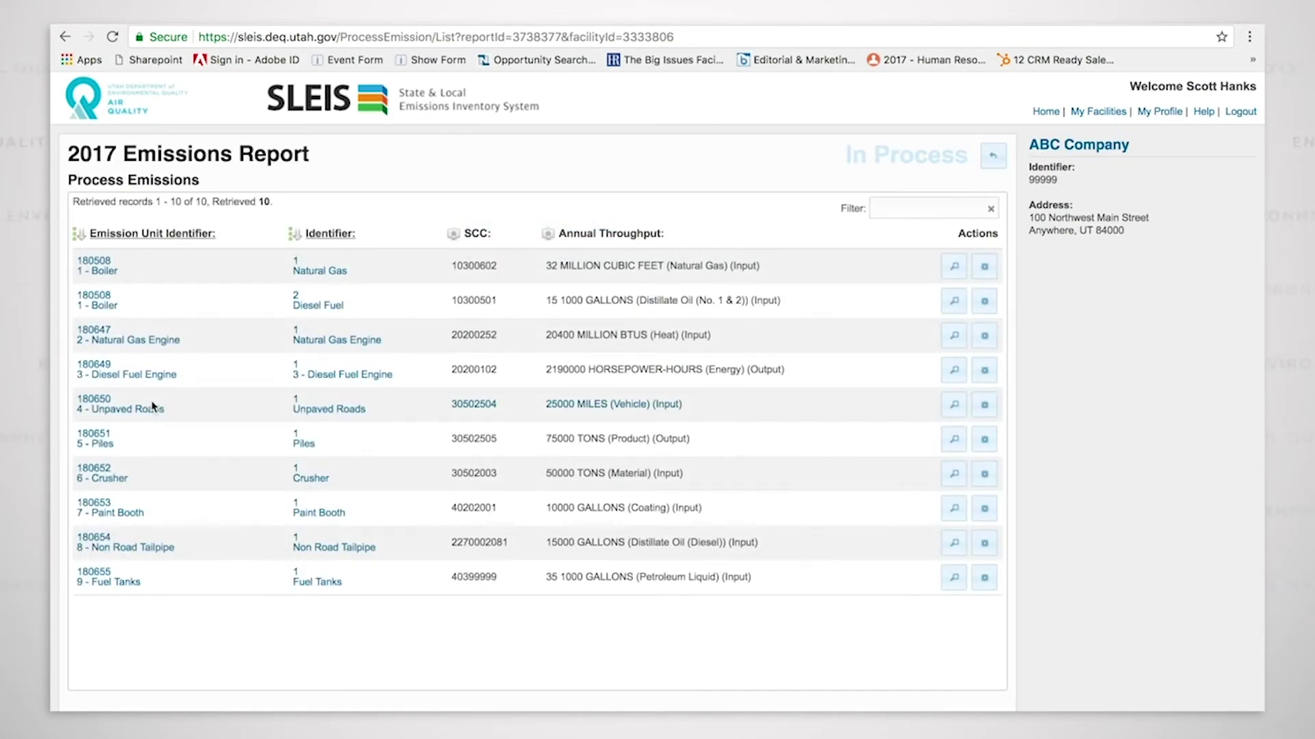
click(984, 403)
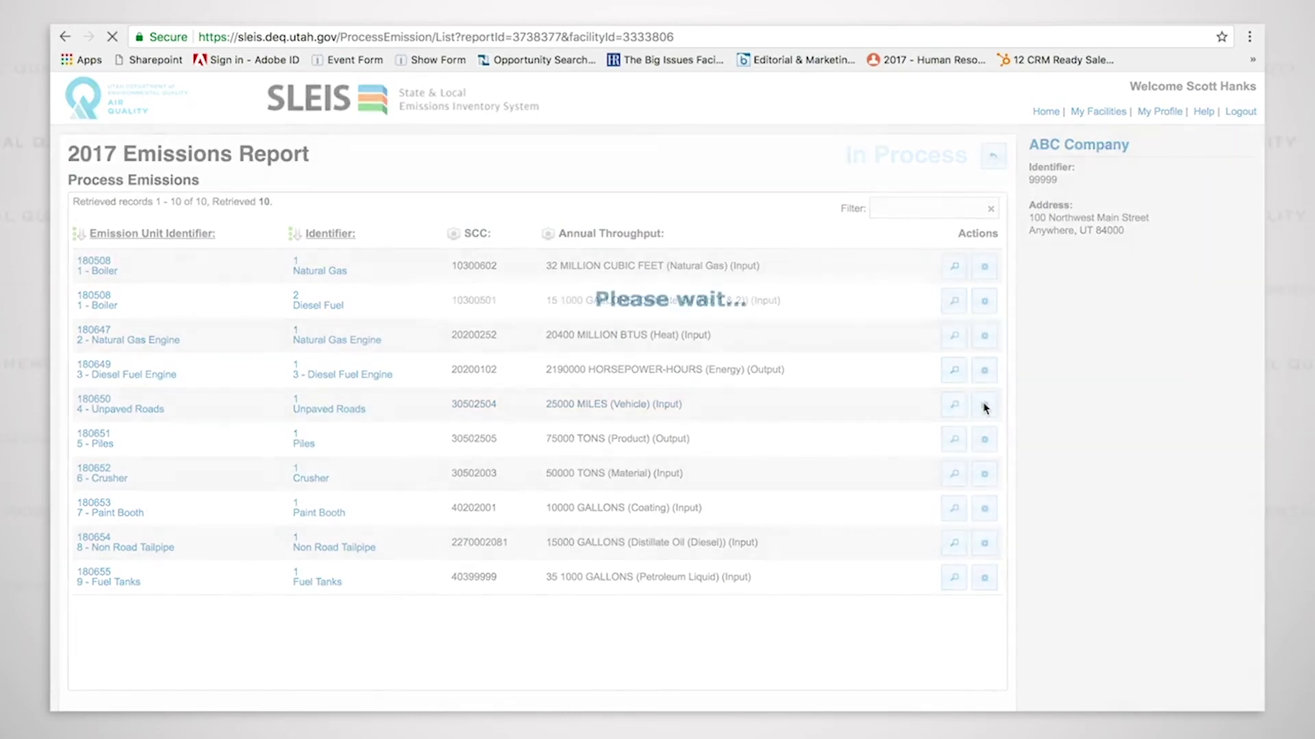
click(282, 212)
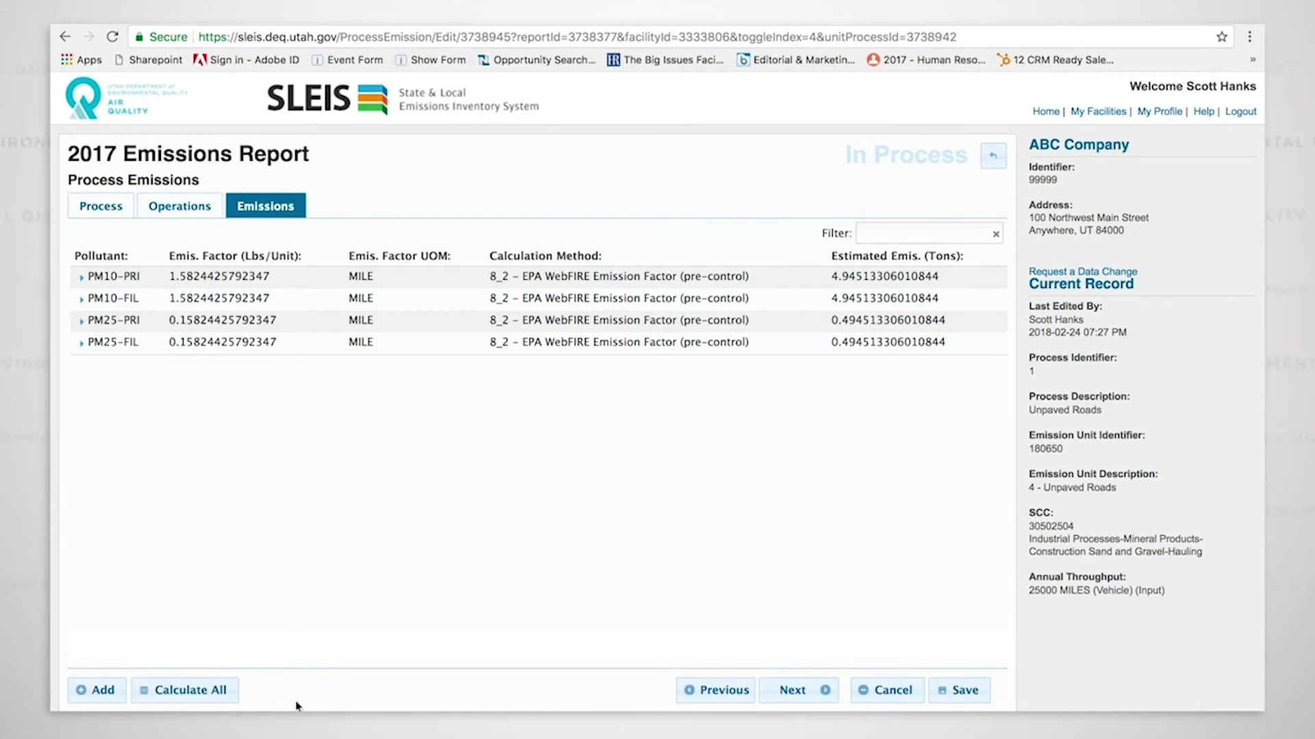
click(201, 692)
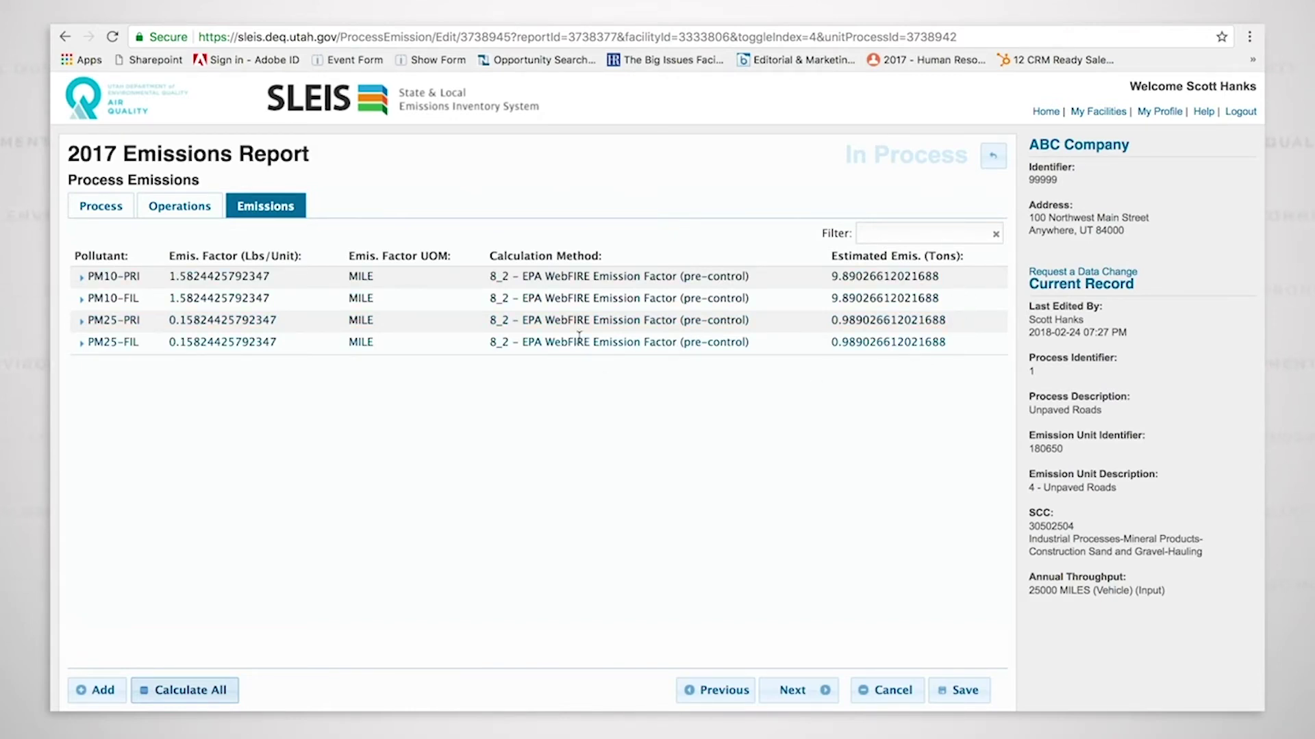
click(607, 276)
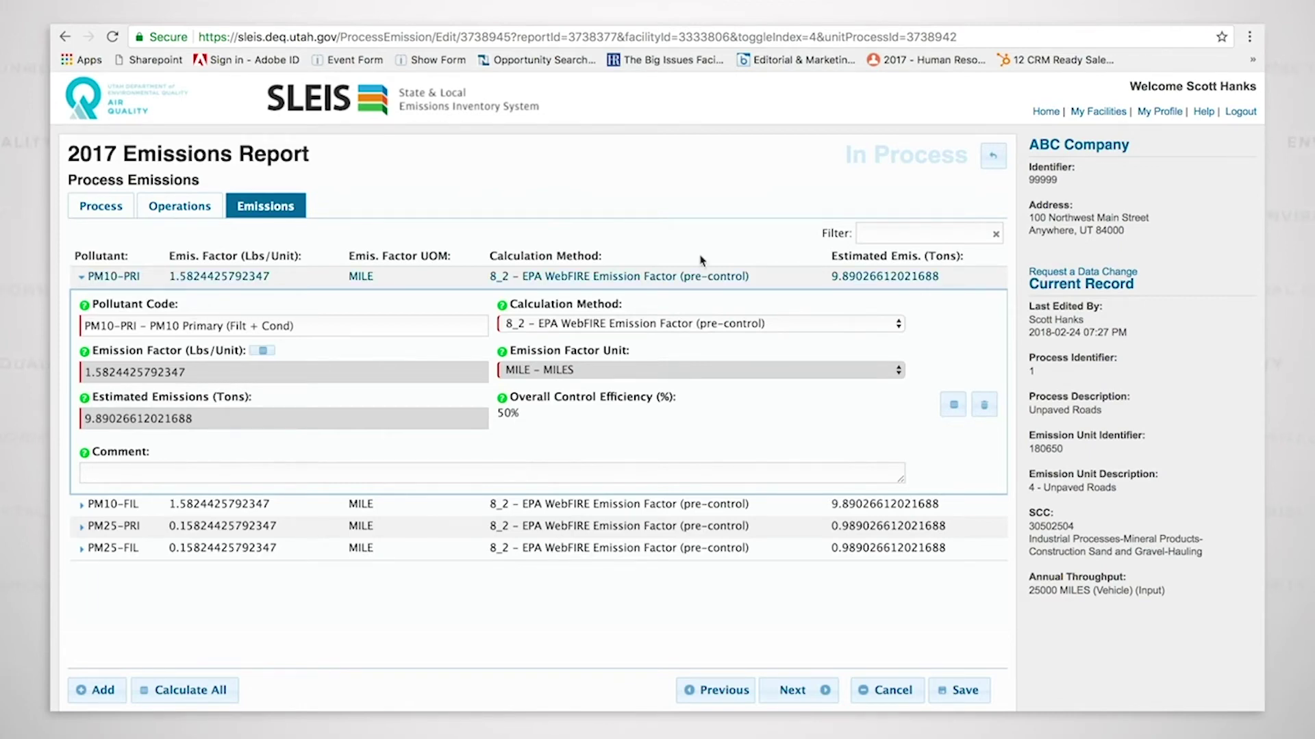
- Open the Piles process emissions and examine the annual throughput, throughput combination and supplemental calculation parameters
click(993, 156)
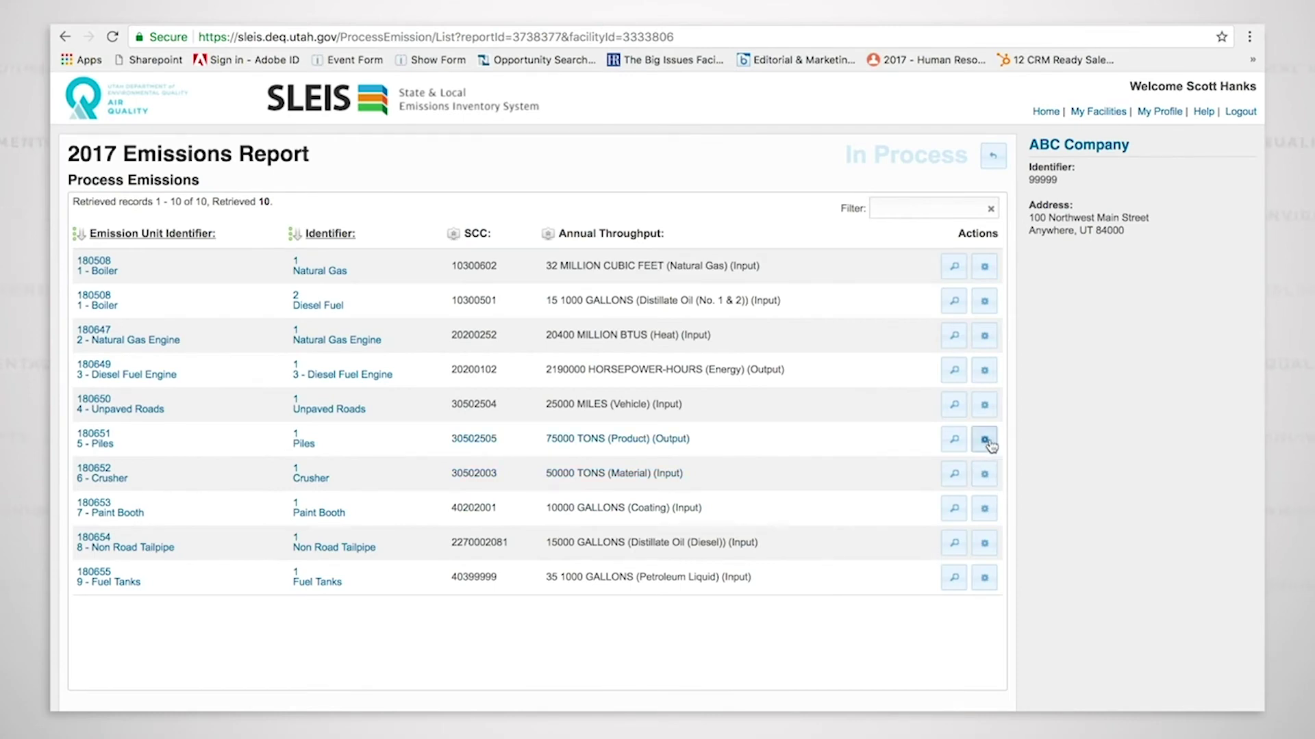
click(984, 440)
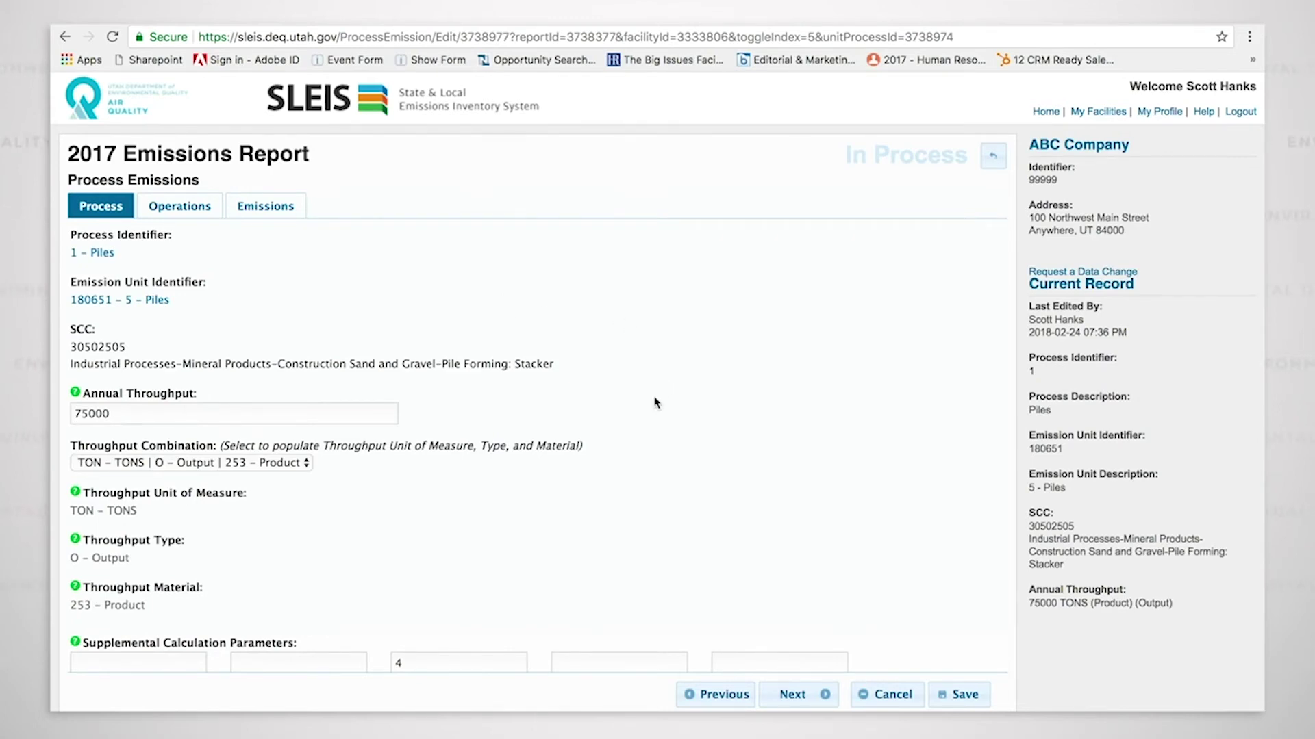
scroll(653, 406, down, 3)
scroll(652, 407, down, 3)
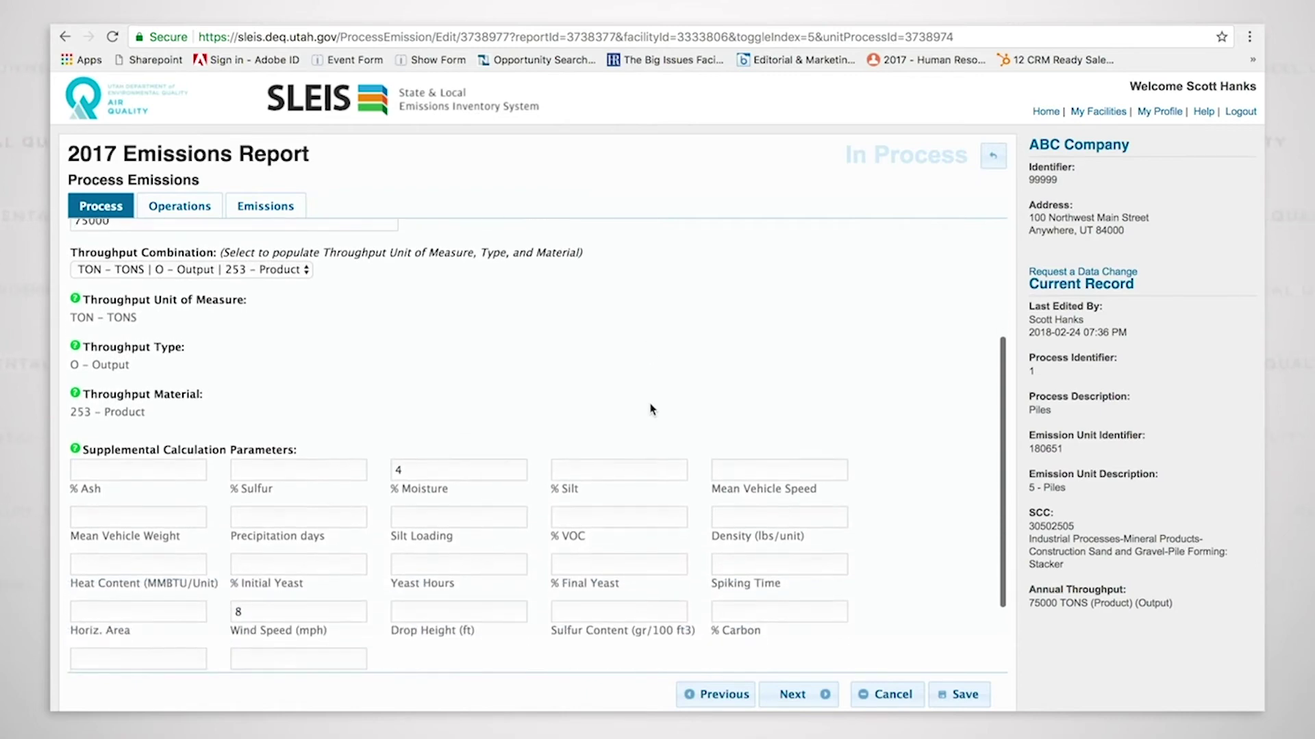
scroll(653, 408, down, 3)
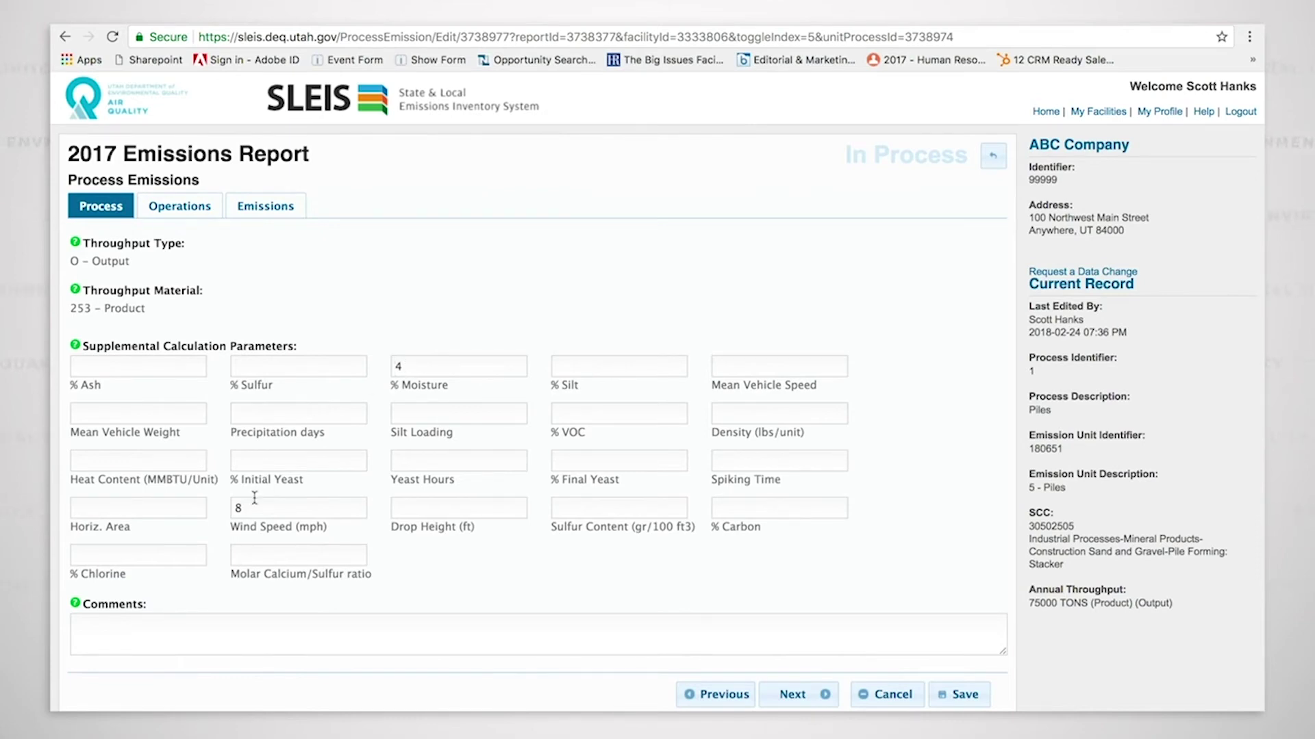
scroll(435, 288, up, 2)
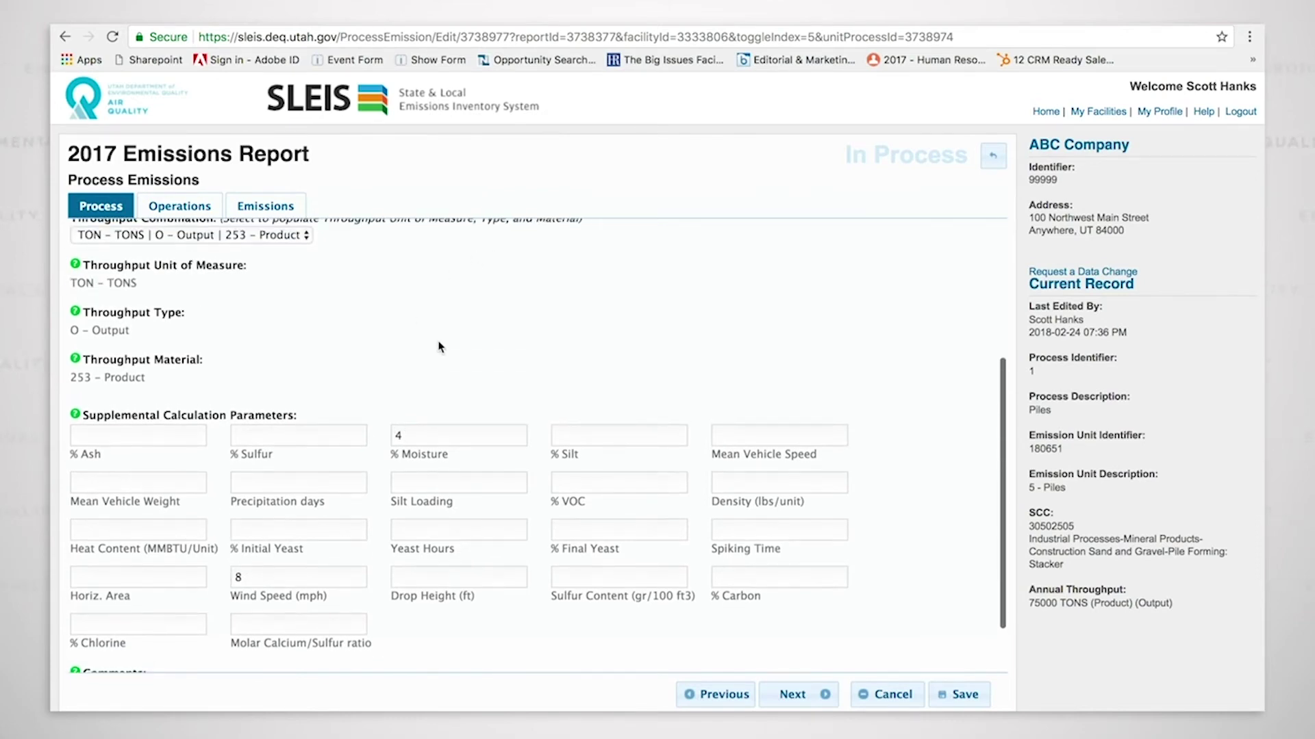
- Clear the % Moisture supplemental calculation parameter of the Piles process
scroll(438, 346, up, 2)
double_click(418, 497)
key(BackSpace)
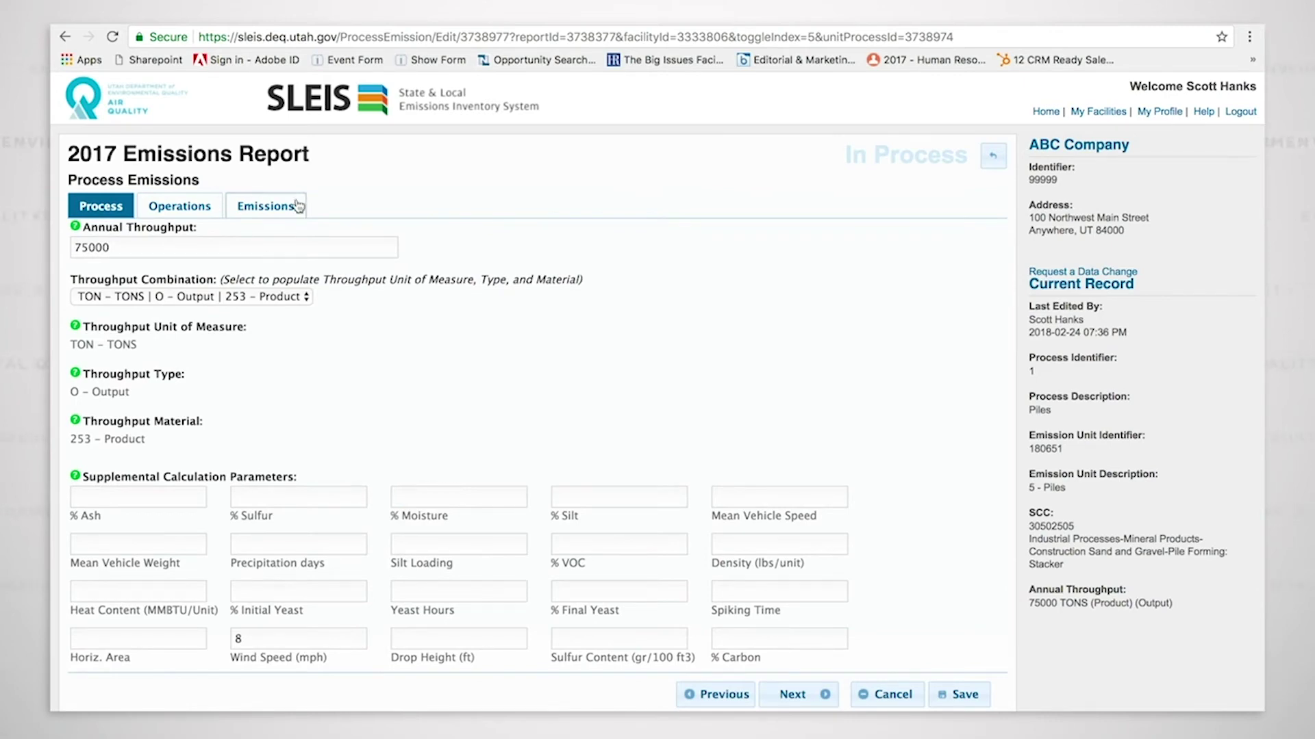
- Examine the Piles operations schedule and the expanded emission details of PM10-PRI, PM10-FIL, PM25-PRI and PM25-FIL
click(203, 209)
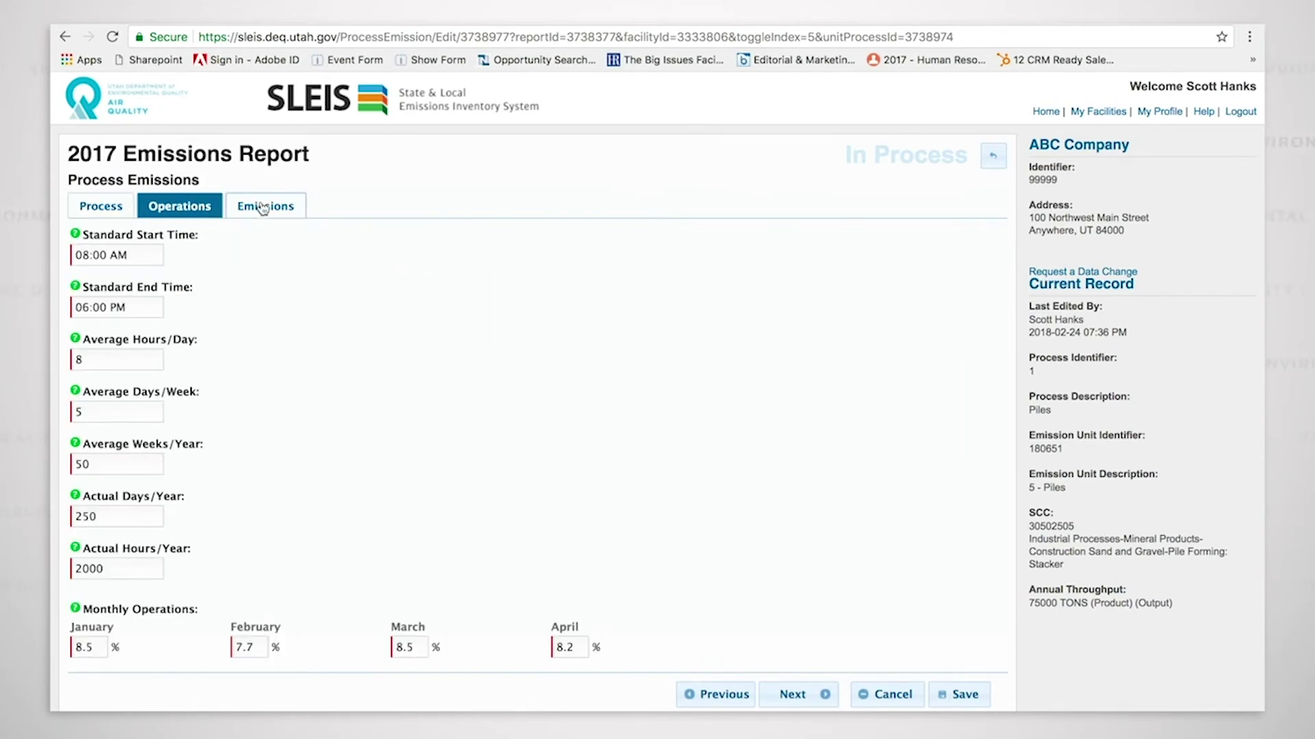
click(299, 206)
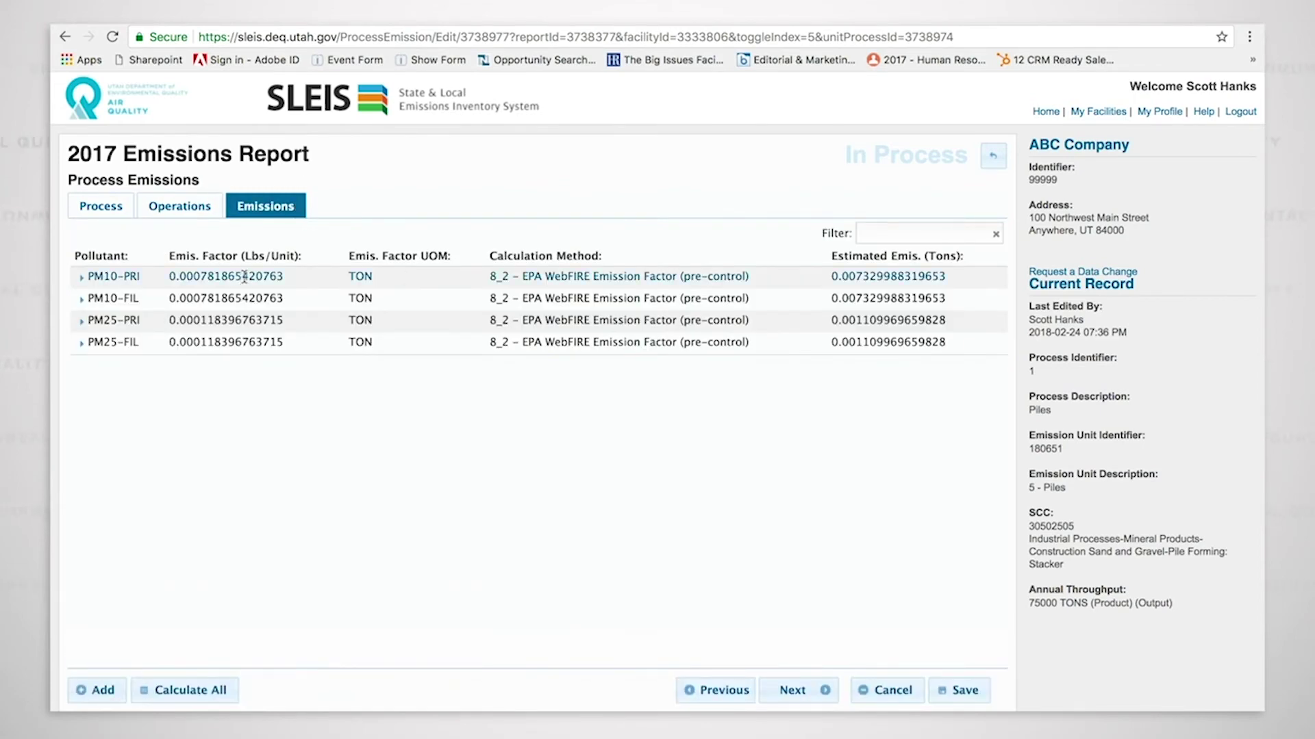
click(245, 277)
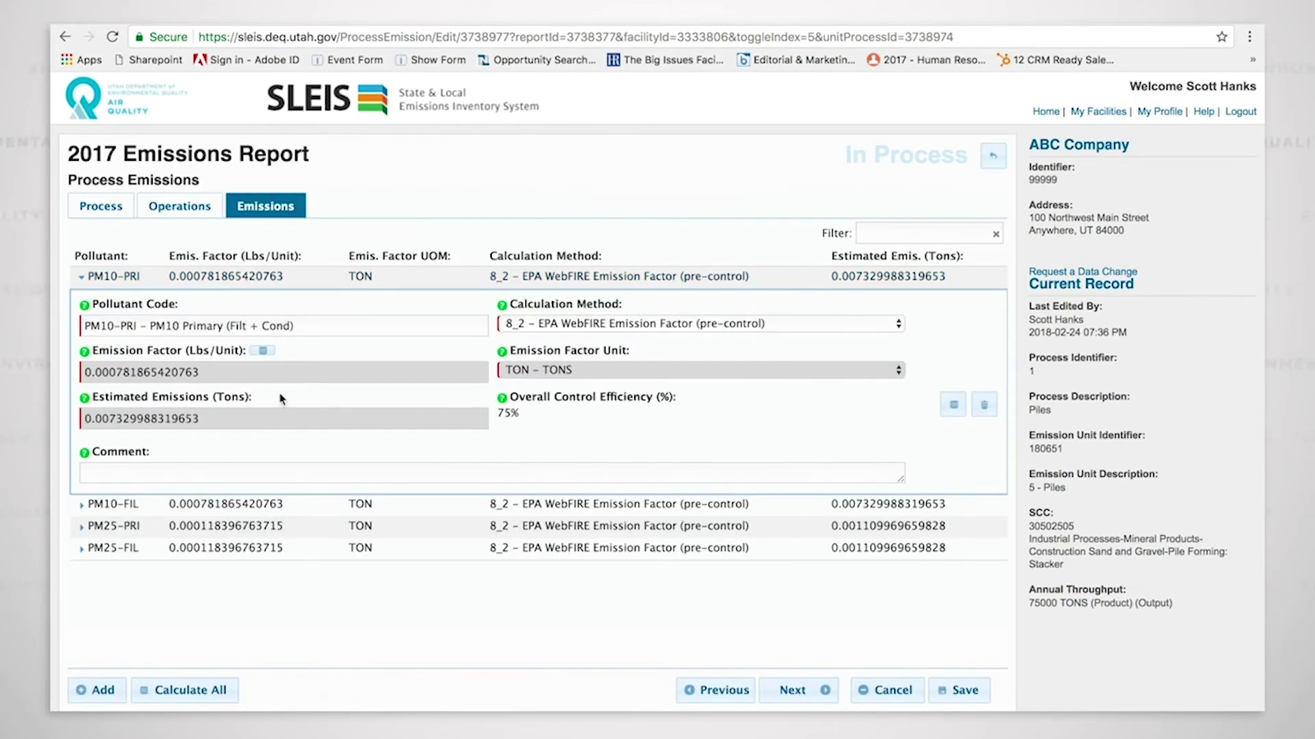
click(272, 505)
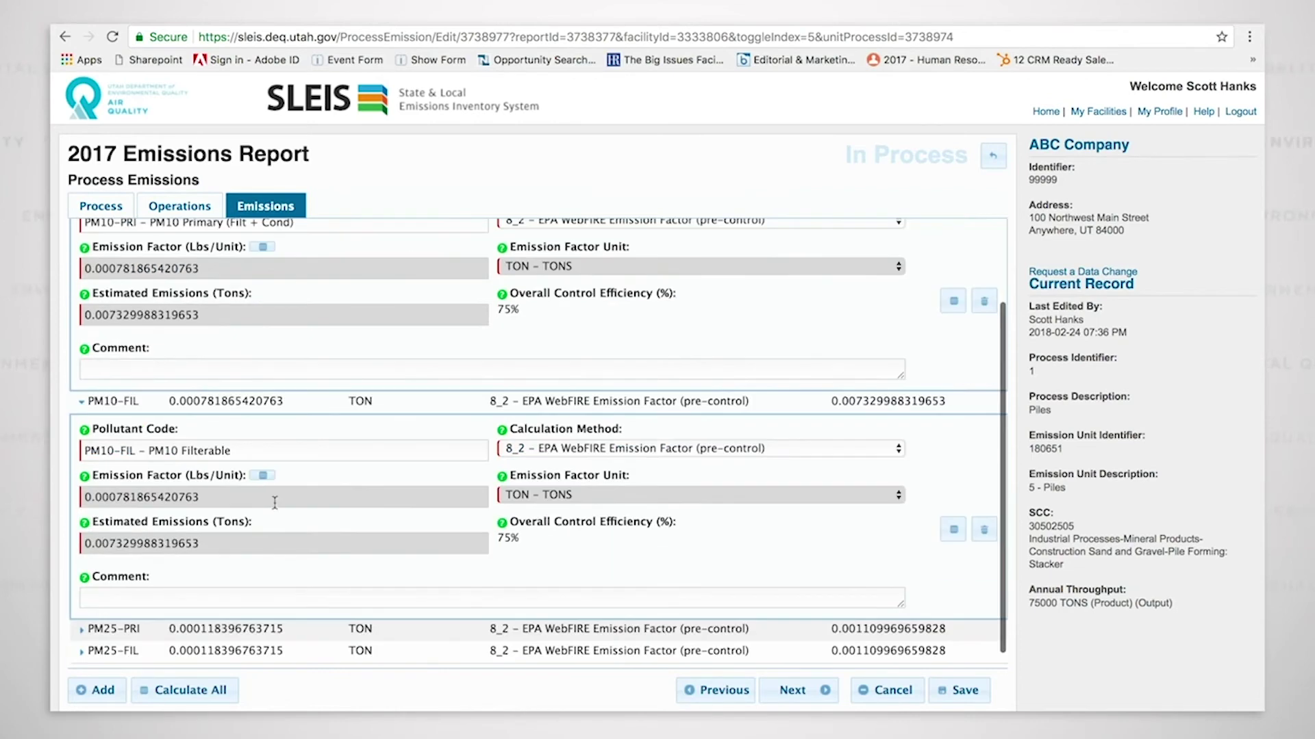
click(230, 631)
click(229, 638)
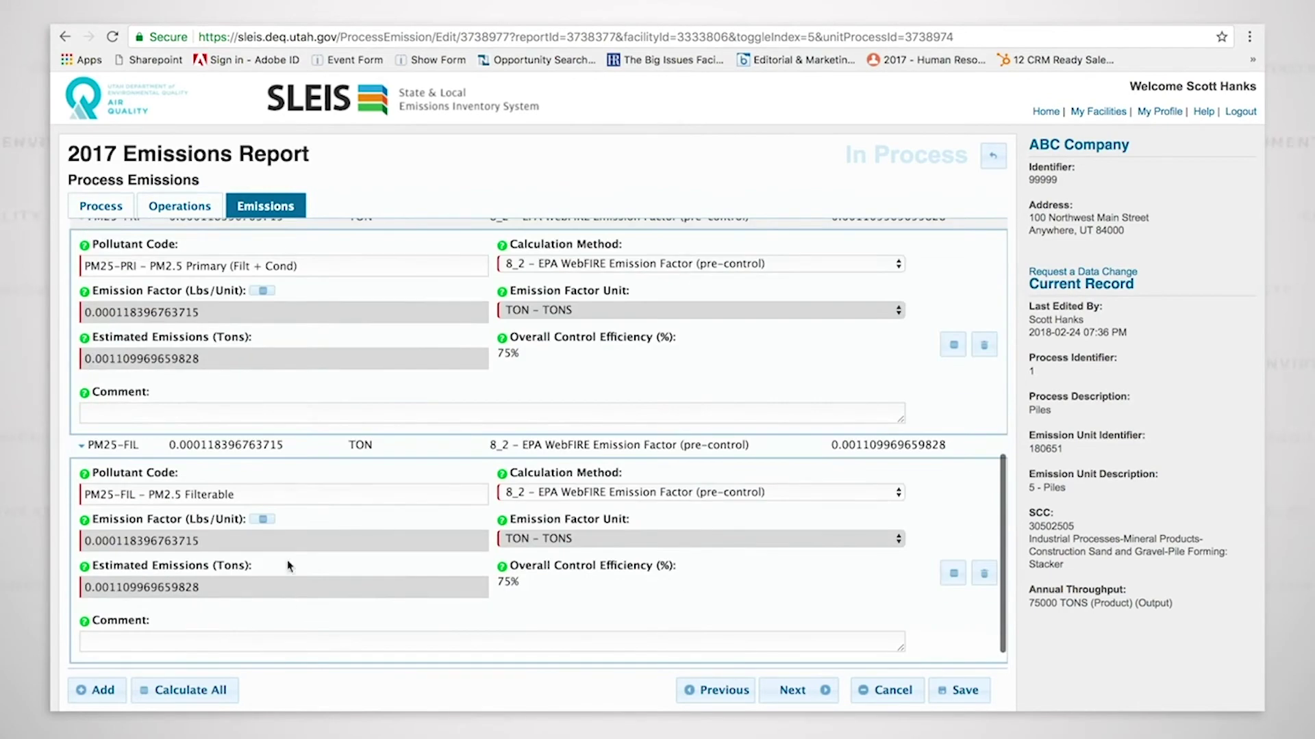
scroll(287, 431, up, 5)
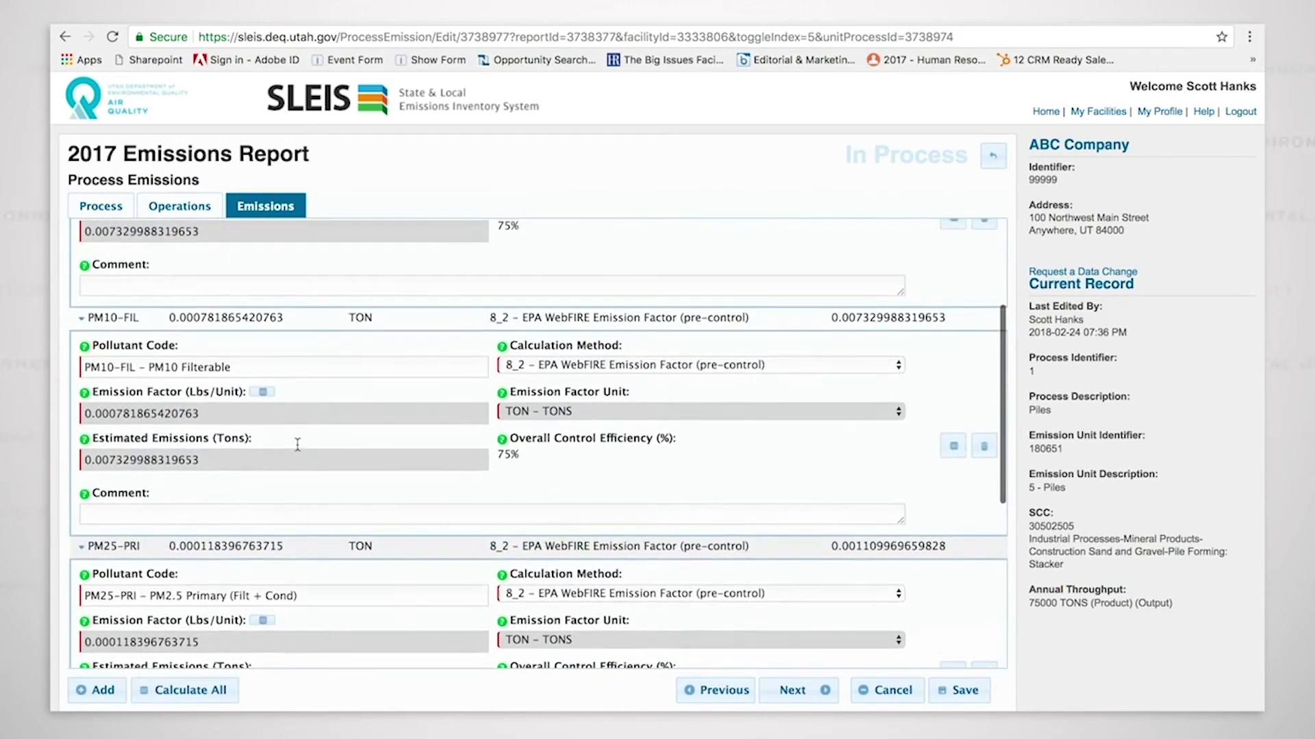
scroll(297, 451, up, 3)
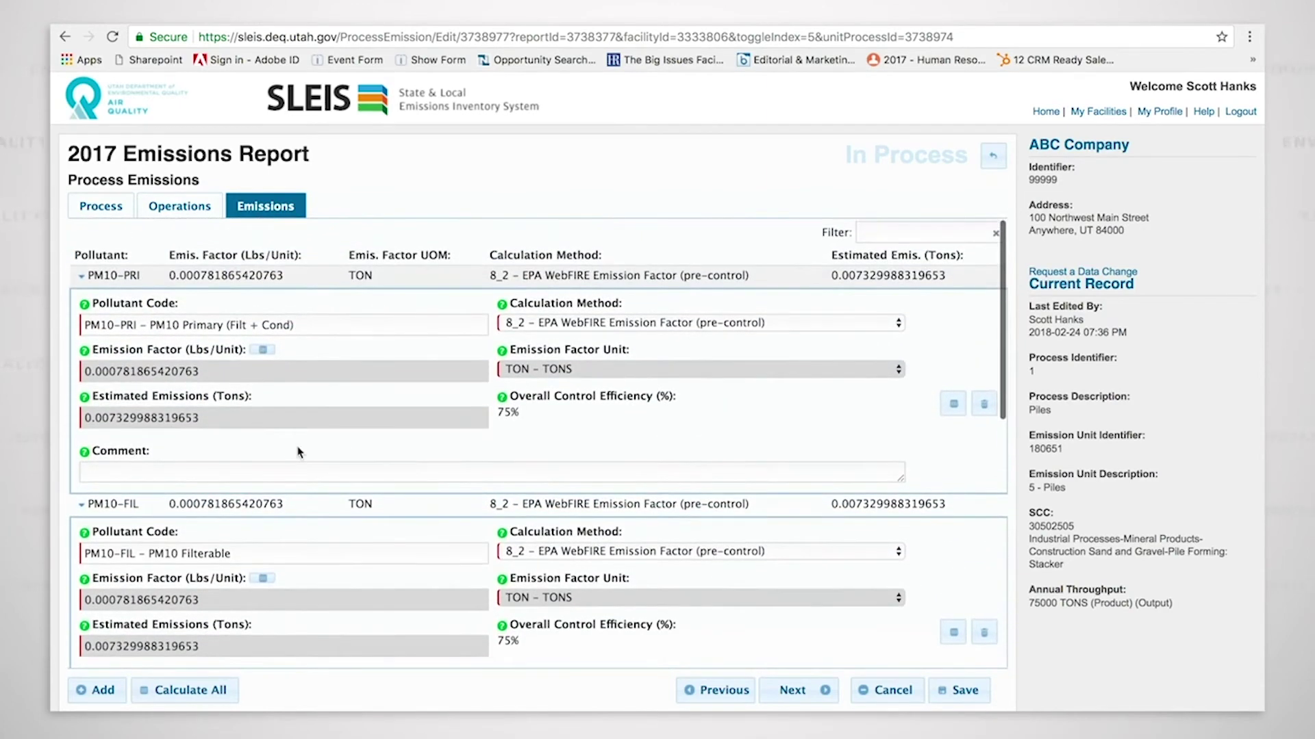
- Try to apply the AP42 Section 13.2.4 formula, (0.35)*(0.0032)*((U/5)^1.3)/((M/2)^1.4), to the Piles PM10-PRI emission factor without a % Moisture value
click(263, 351)
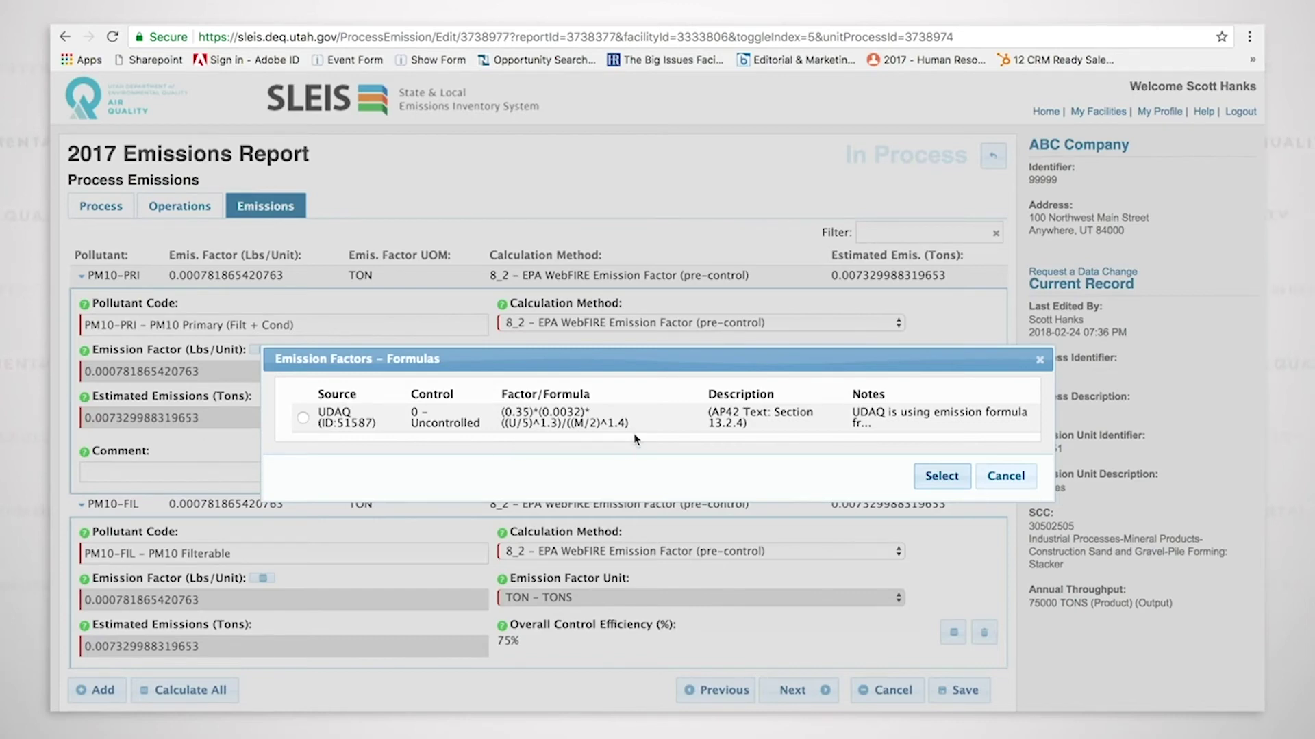
click(303, 418)
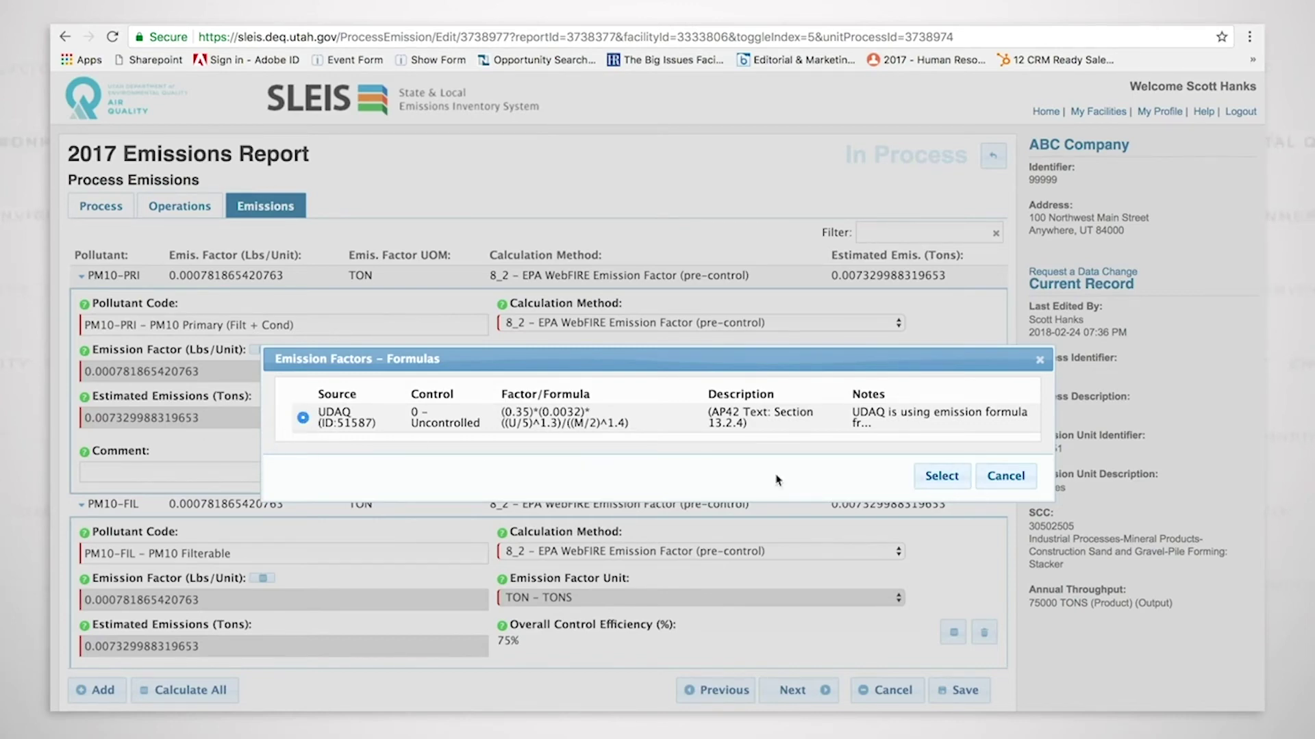
click(942, 478)
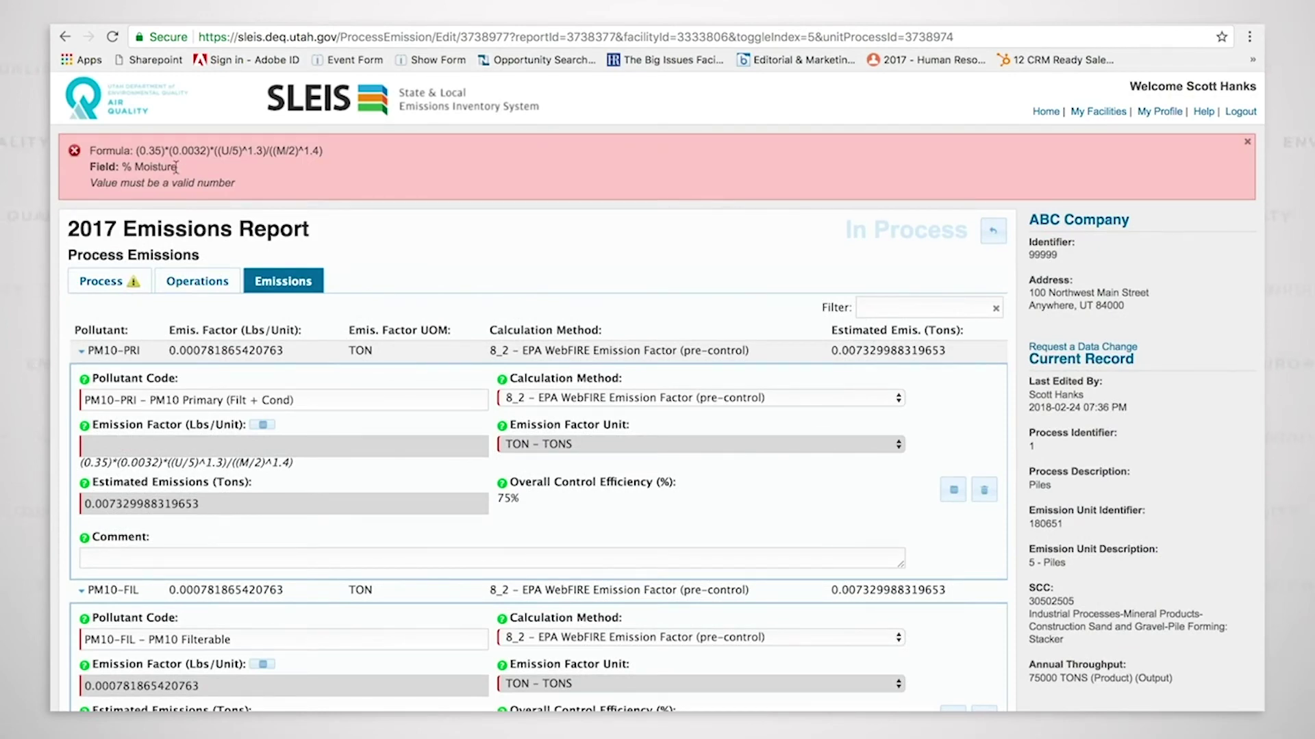
- Restore the Piles % Moisture parameter to 4 and apply the AP42 Section 13.2.4 uncontrolled formula to the PM10-PRI emission factor
click(123, 288)
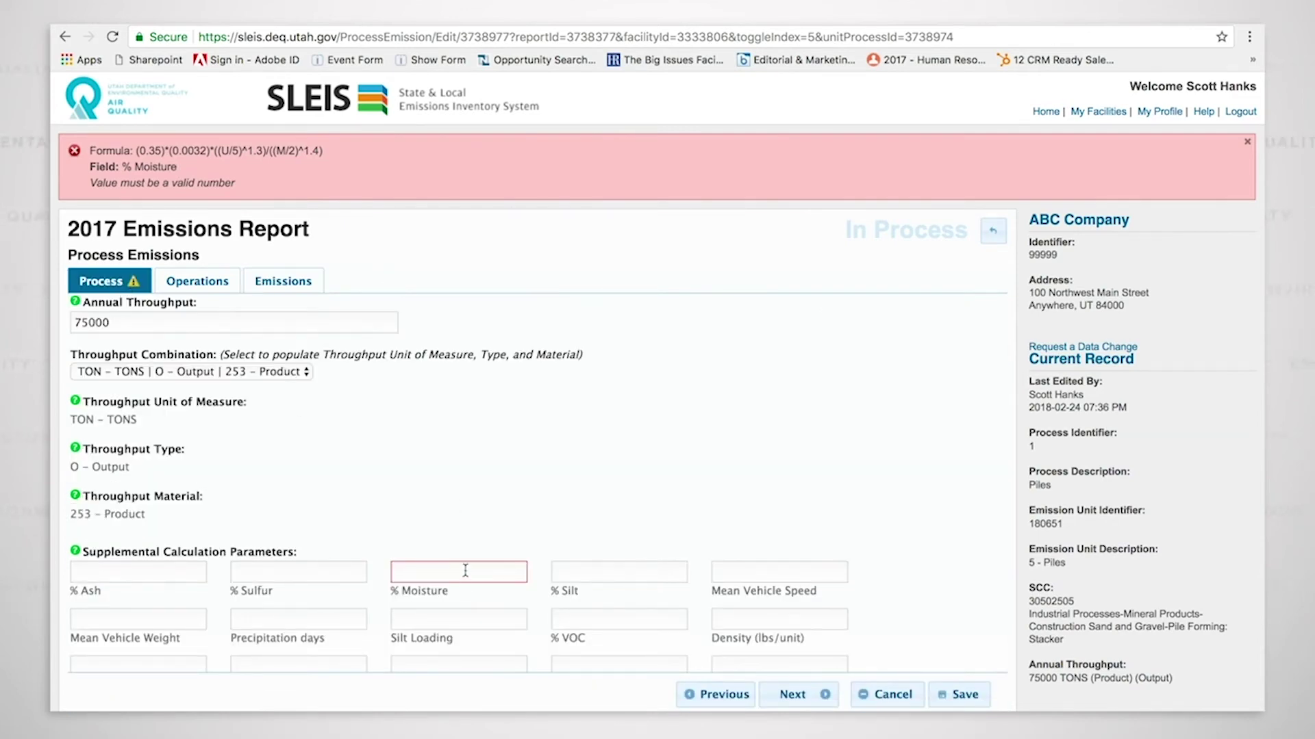
click(291, 287)
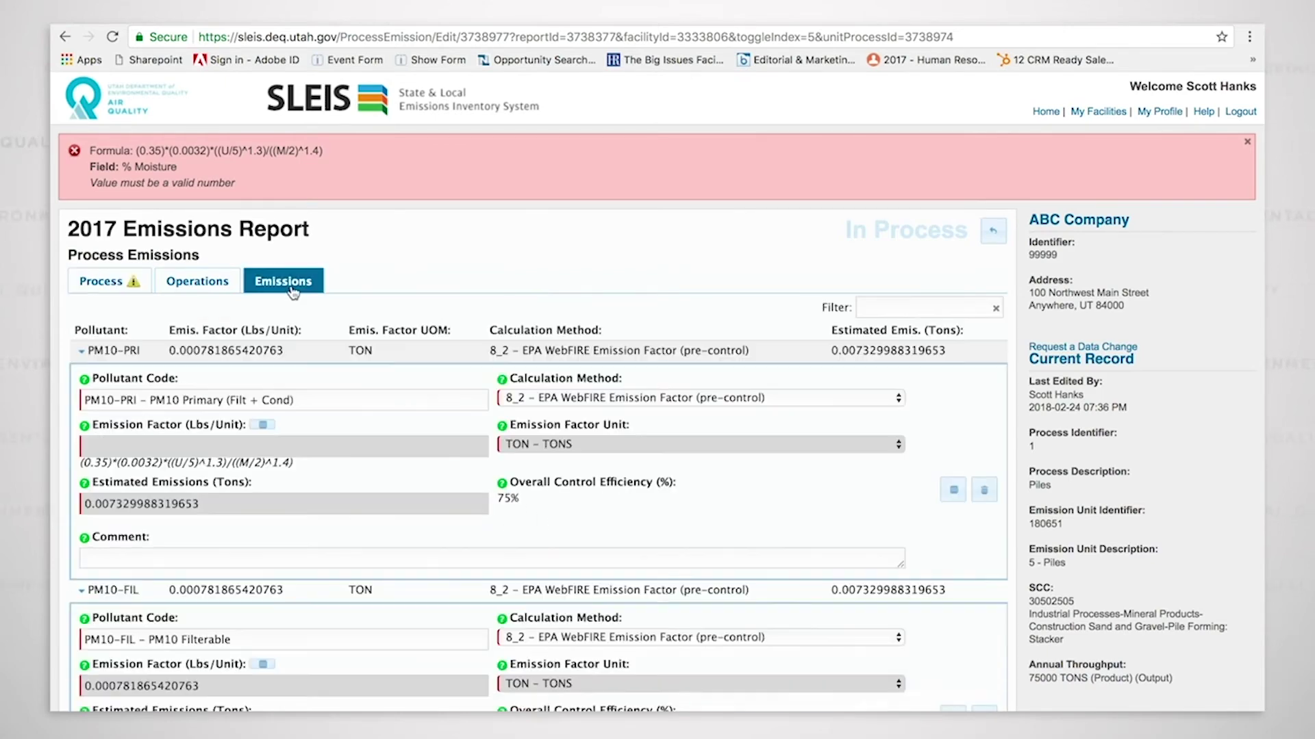
click(264, 426)
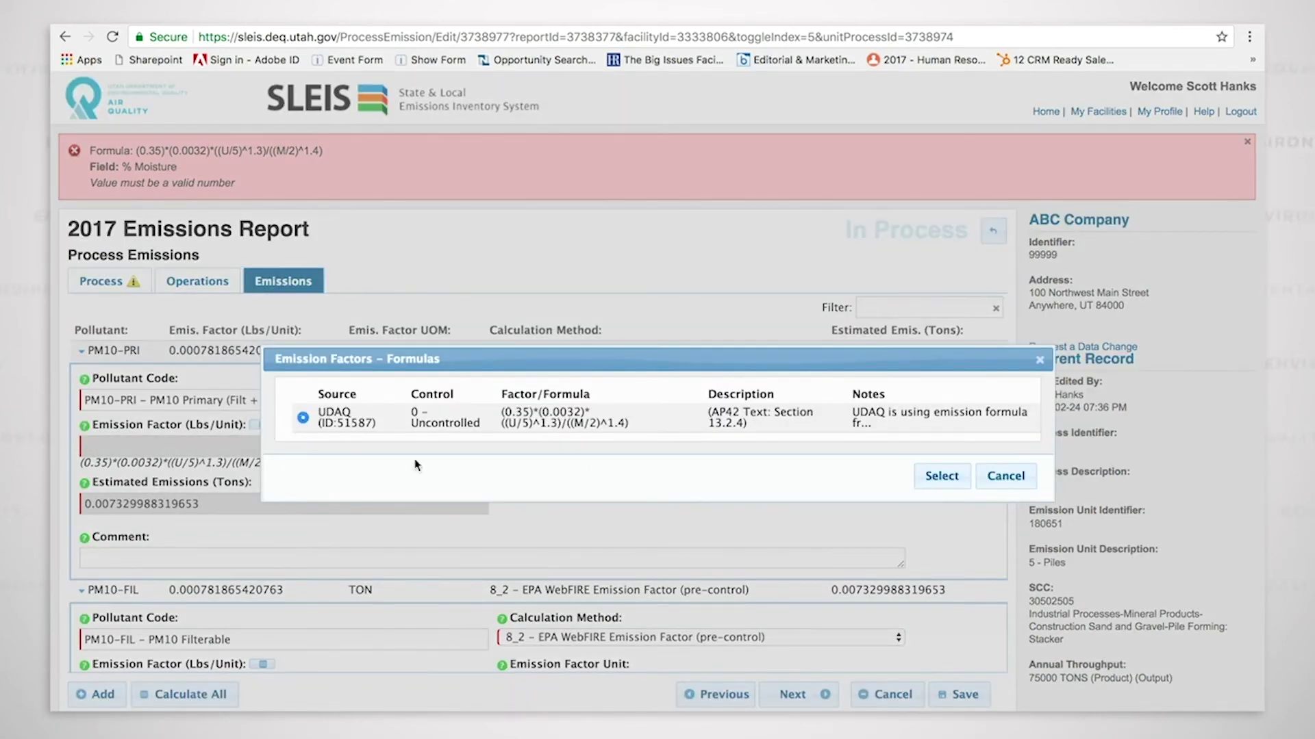
click(952, 482)
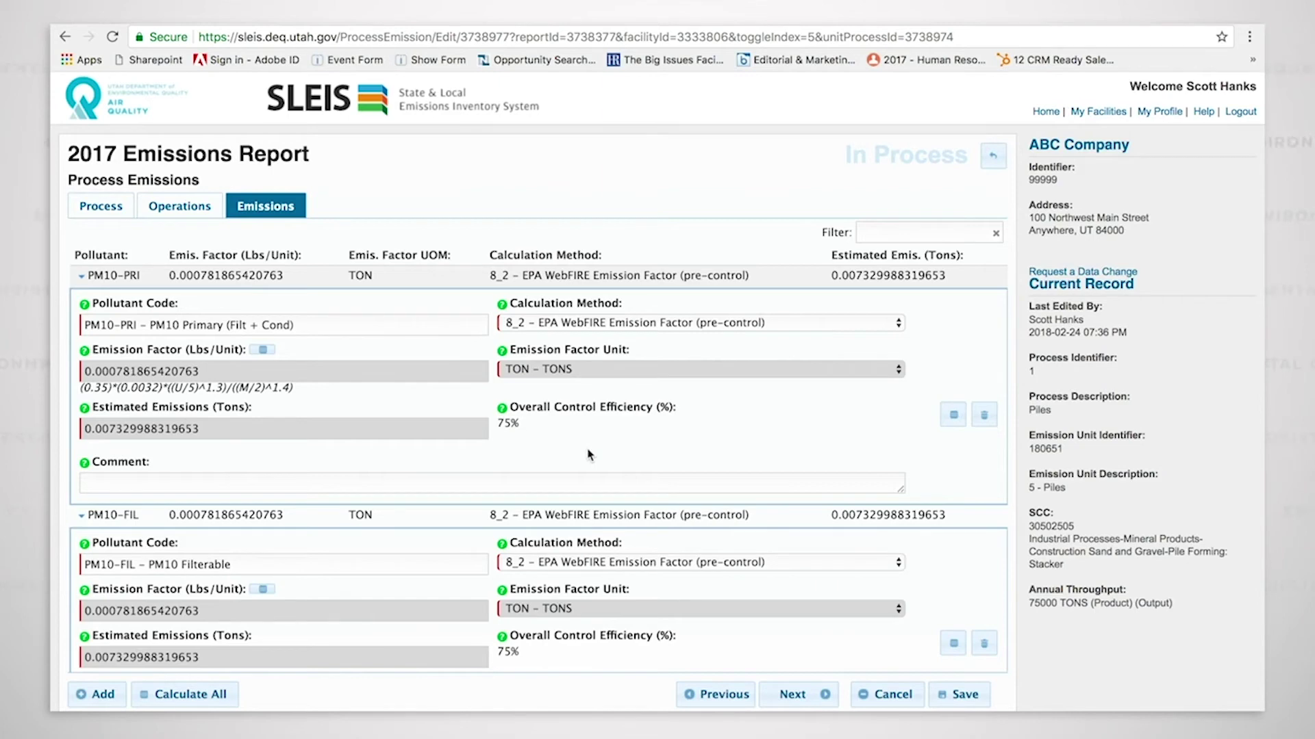
click(264, 351)
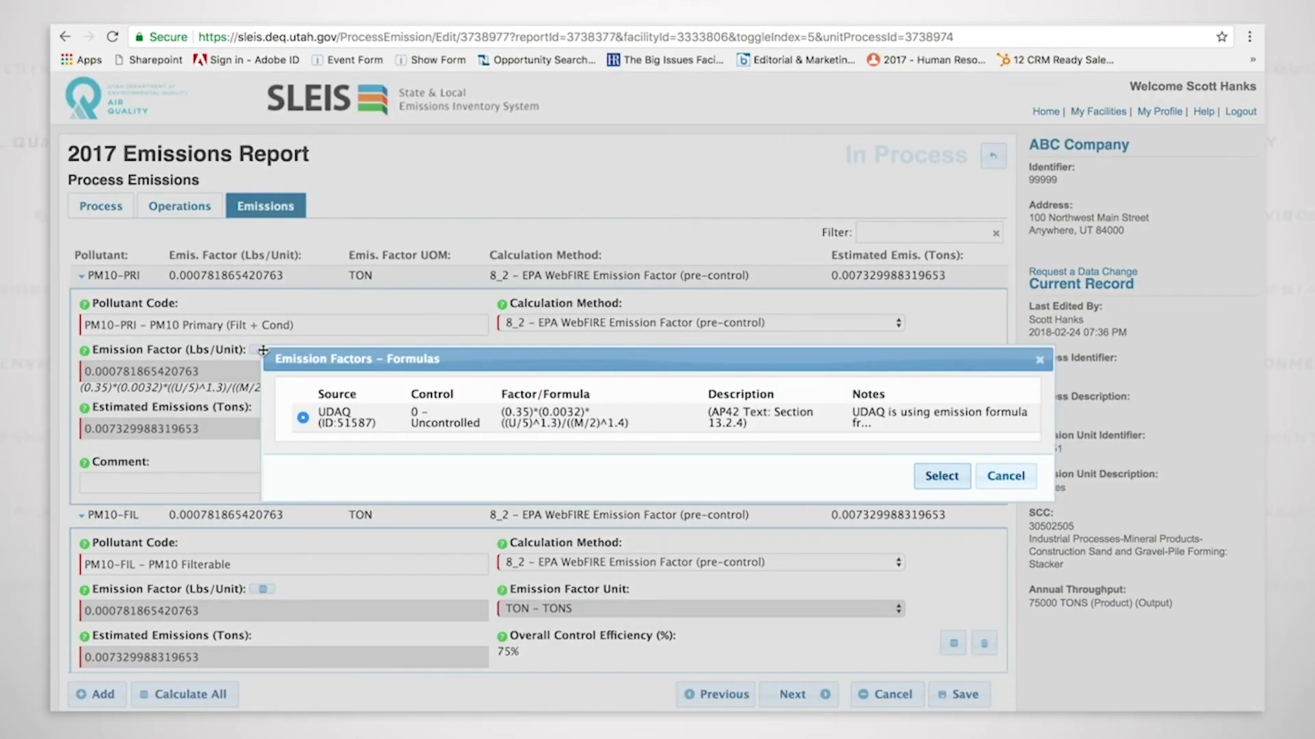
click(303, 420)
click(944, 480)
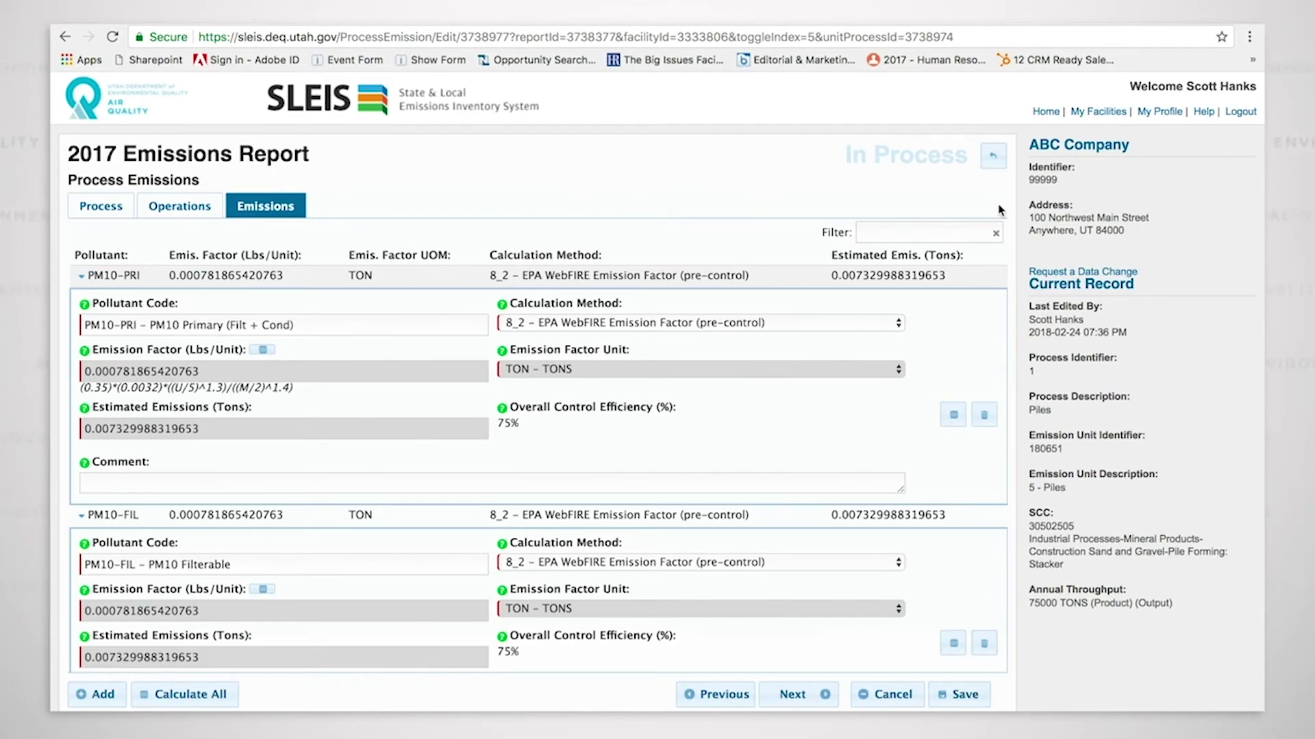
- Open the Crusher process emissions to examine its throughput details, and return to the 2017 Emissions Report overview
click(992, 156)
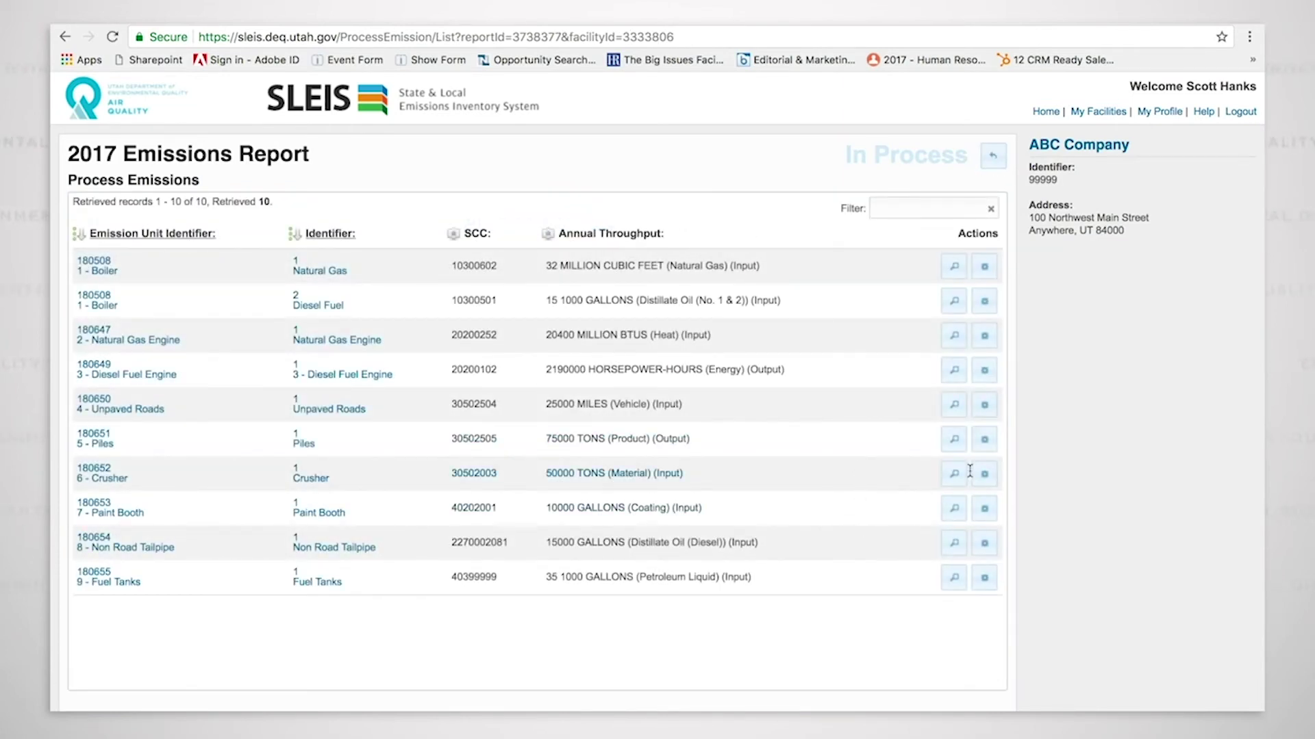
click(987, 481)
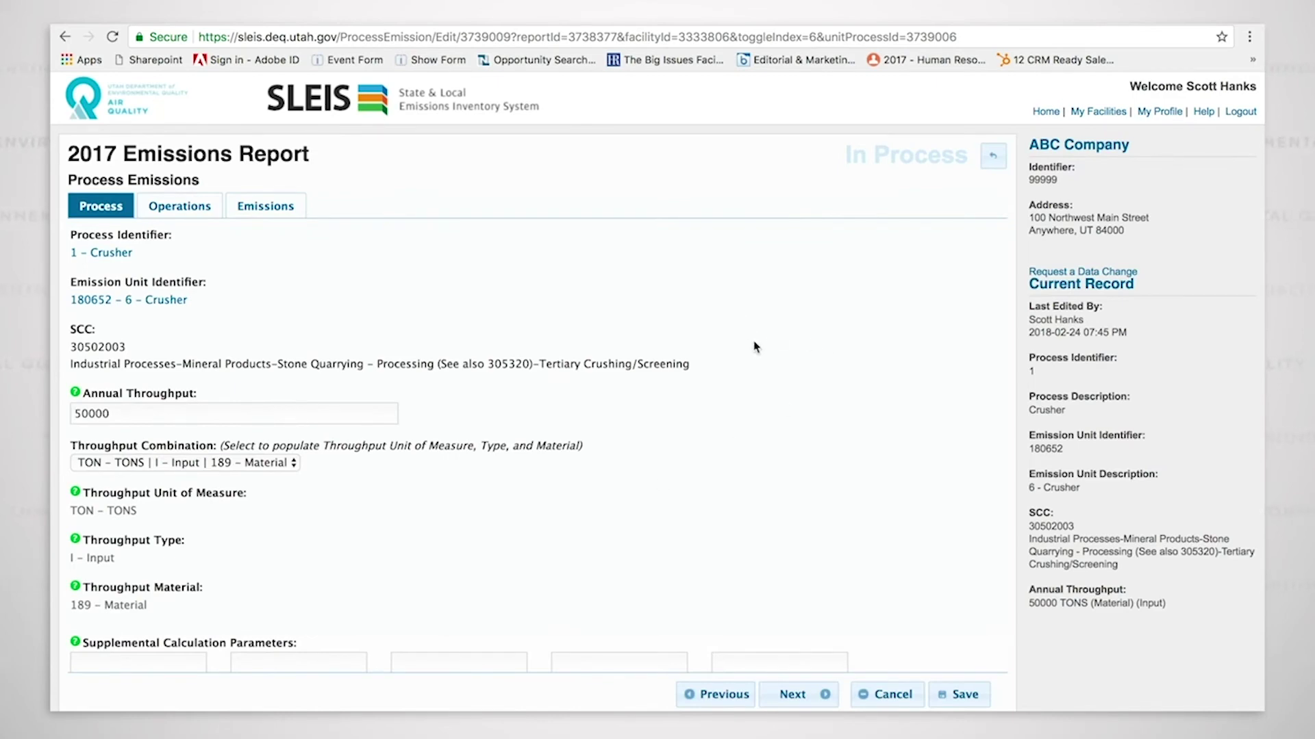
scroll(713, 380, up, 1)
scroll(712, 380, down, 1)
scroll(606, 494, down, 1)
scroll(607, 498, up, 1)
click(989, 160)
click(993, 160)
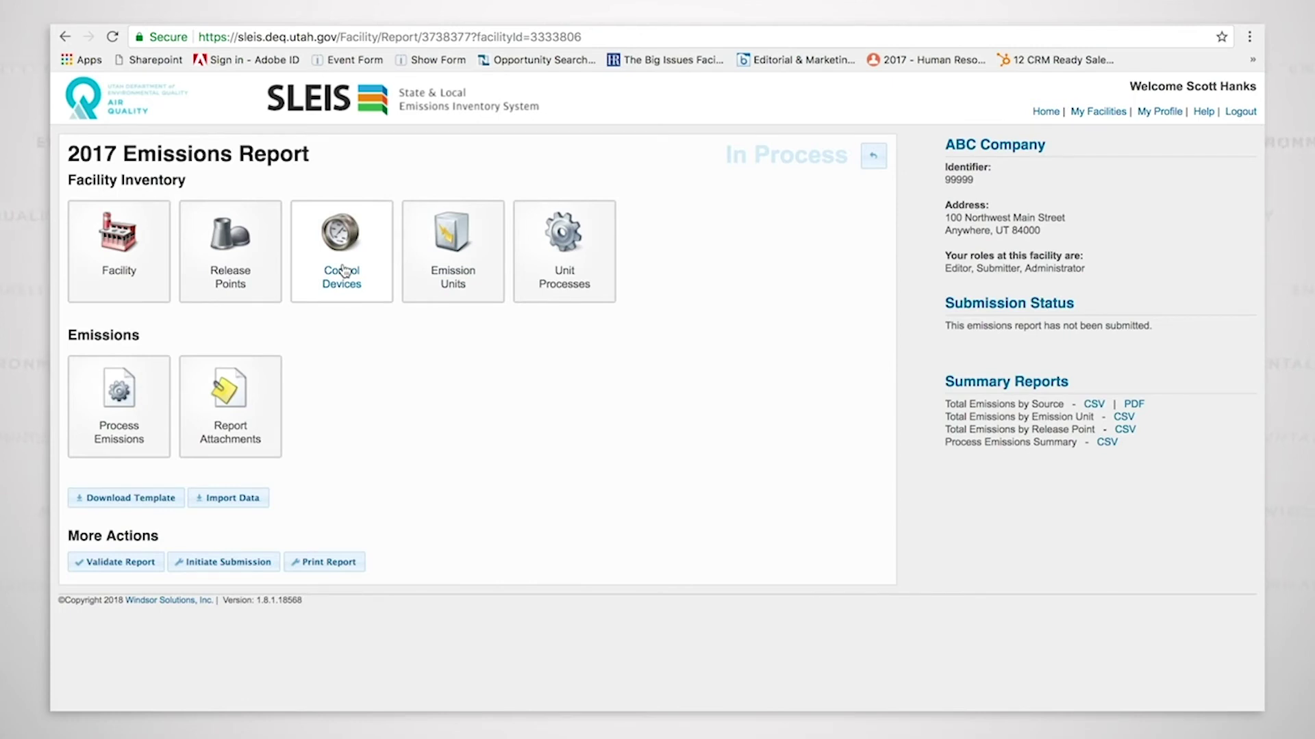
- Open the Wet Suppression of Crusher control device to examine its controlled pollutants, and return to the 2017 Emissions Report overview
click(345, 271)
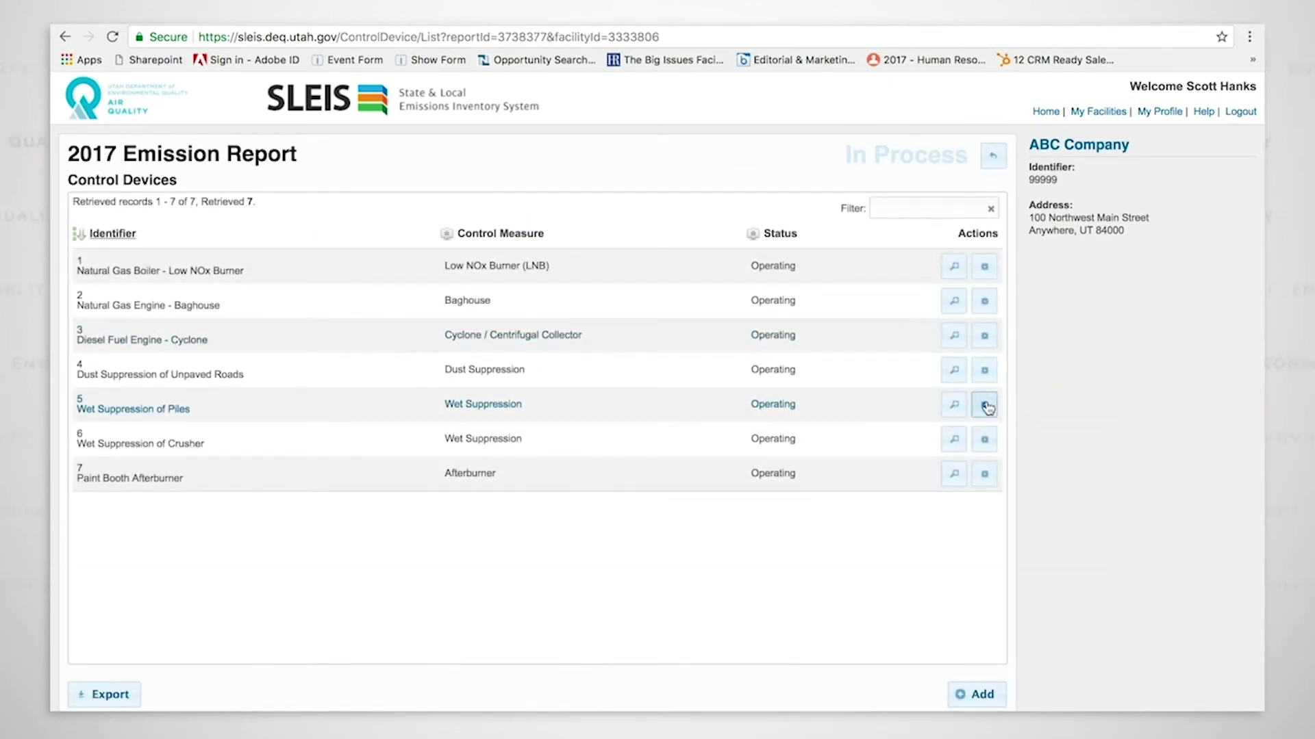
click(984, 439)
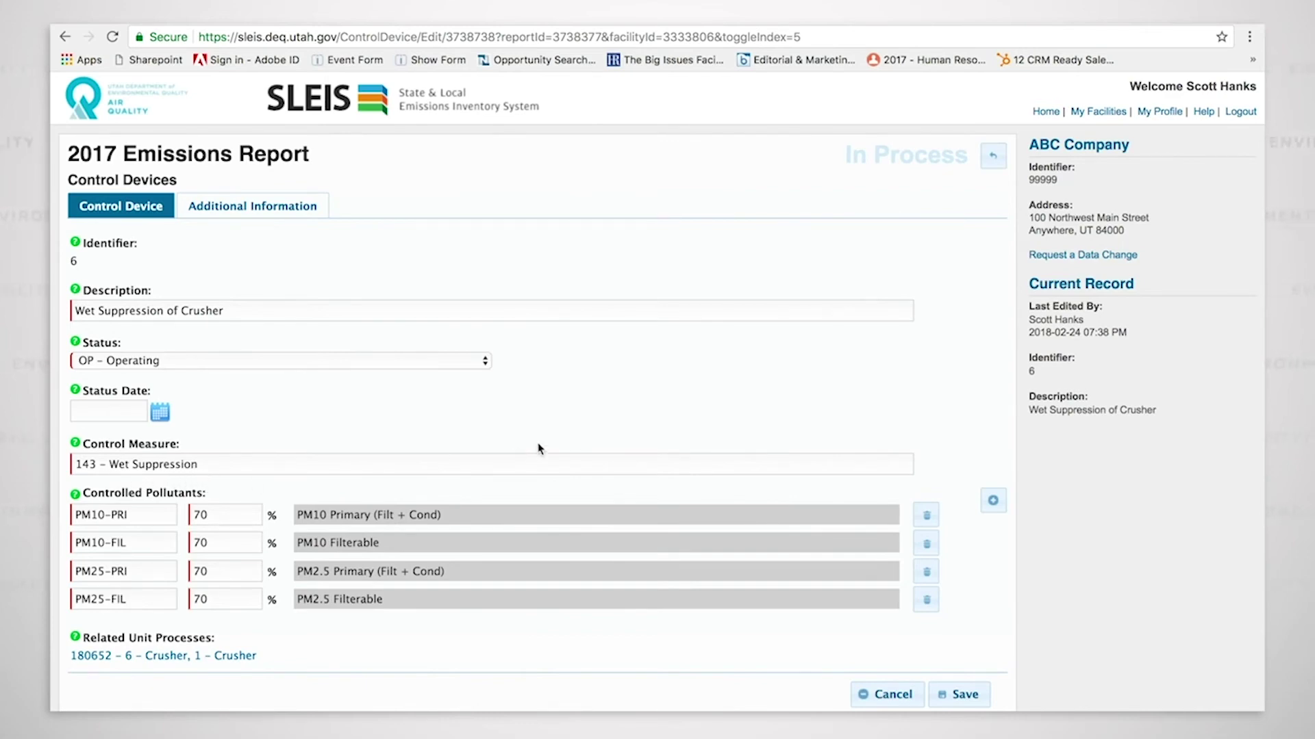
click(1000, 161)
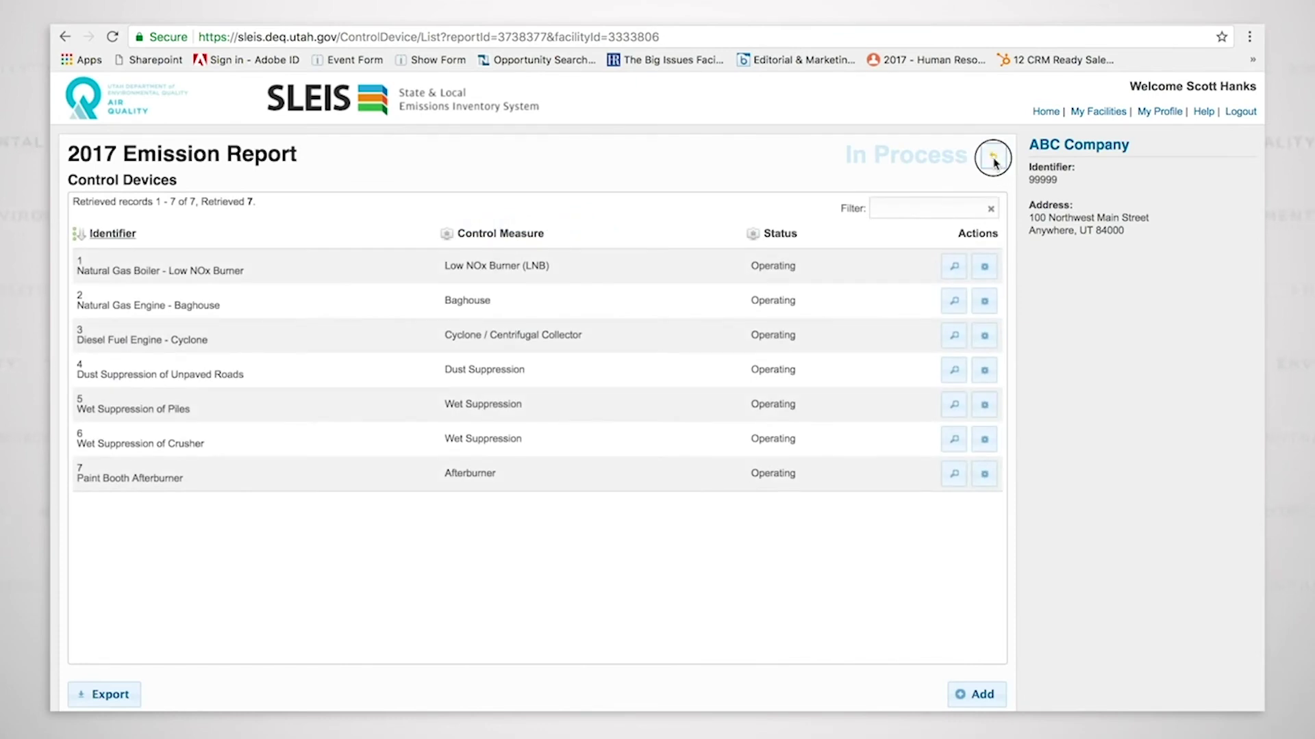
click(995, 160)
- Open the Crusher's PM10-PRI emission details and keep the calculation method at 8_1 – EPA WebFIRE Emission Factor (post-control)
click(42, 387)
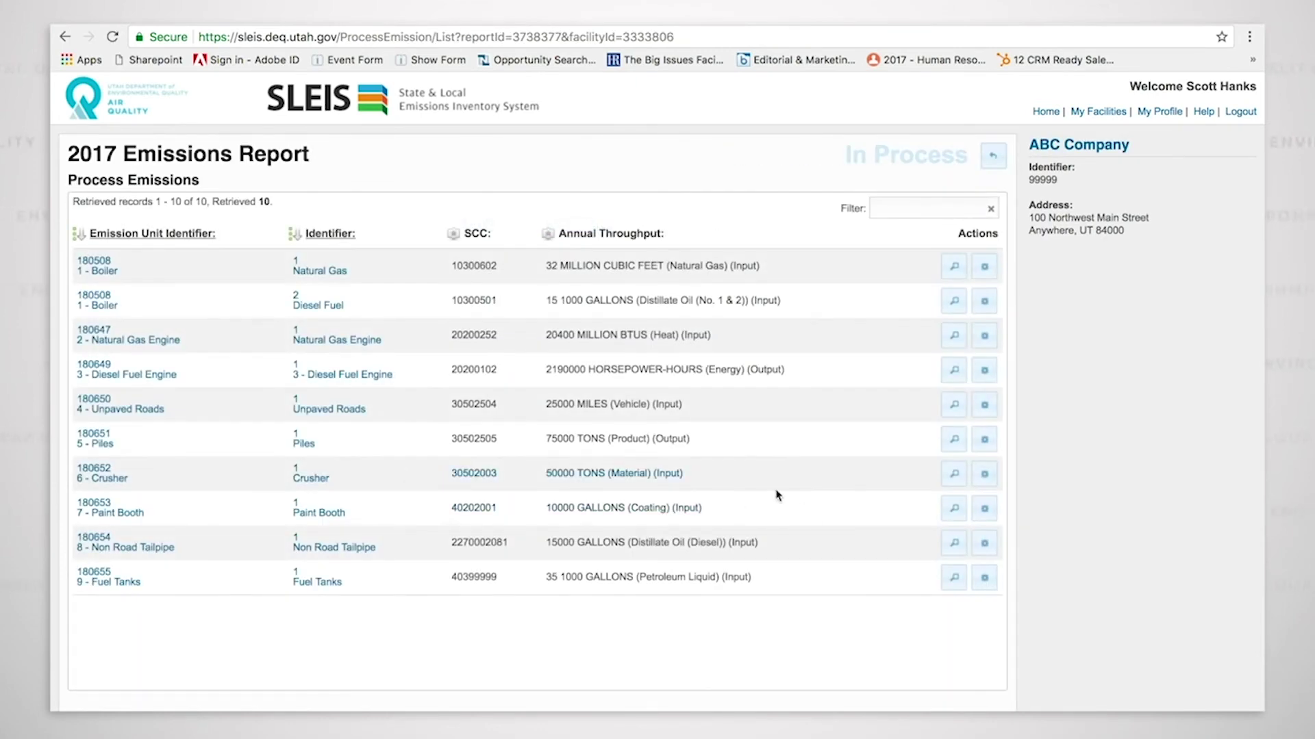
click(985, 475)
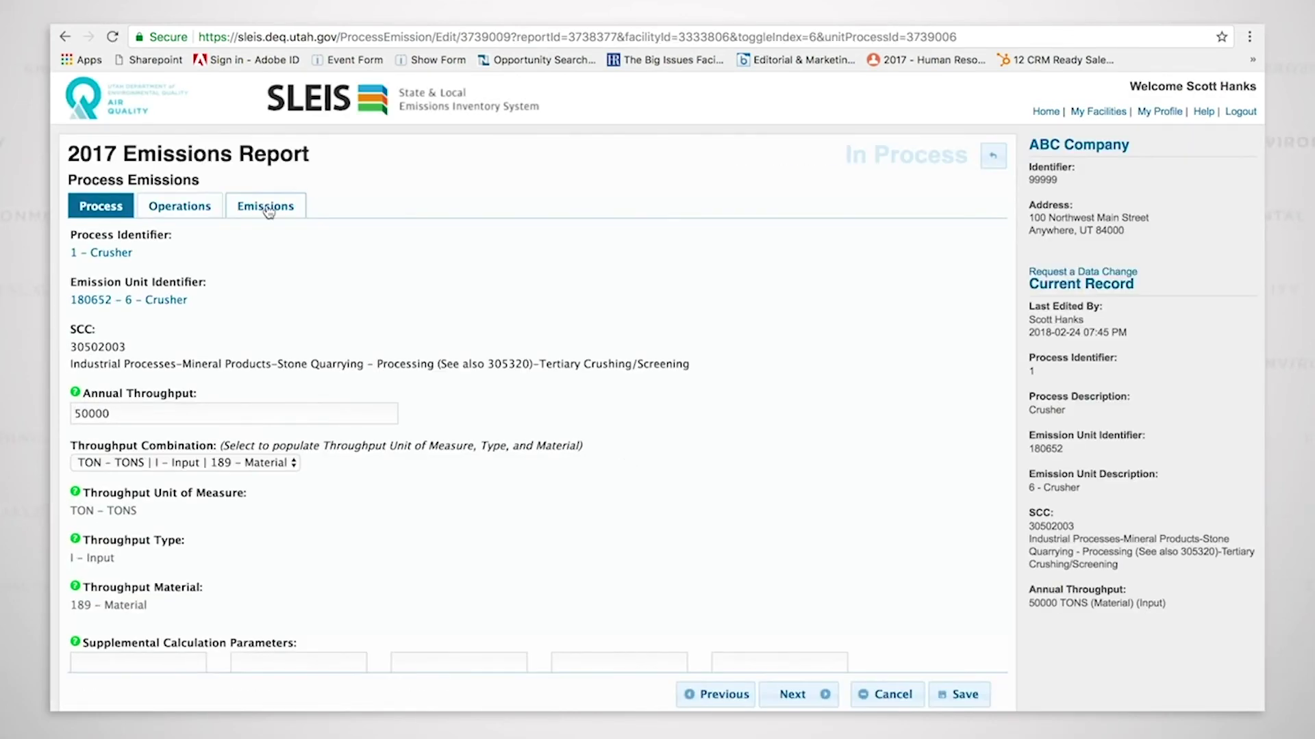
click(267, 208)
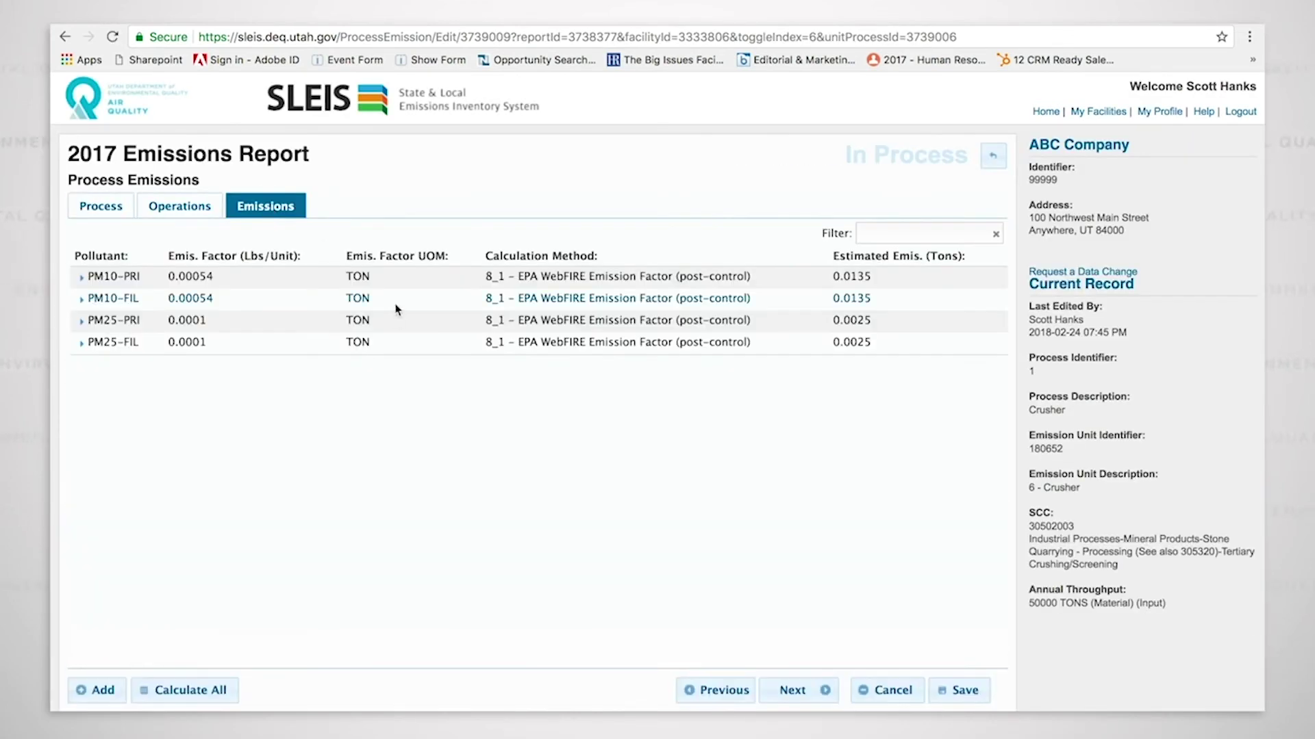
click(235, 279)
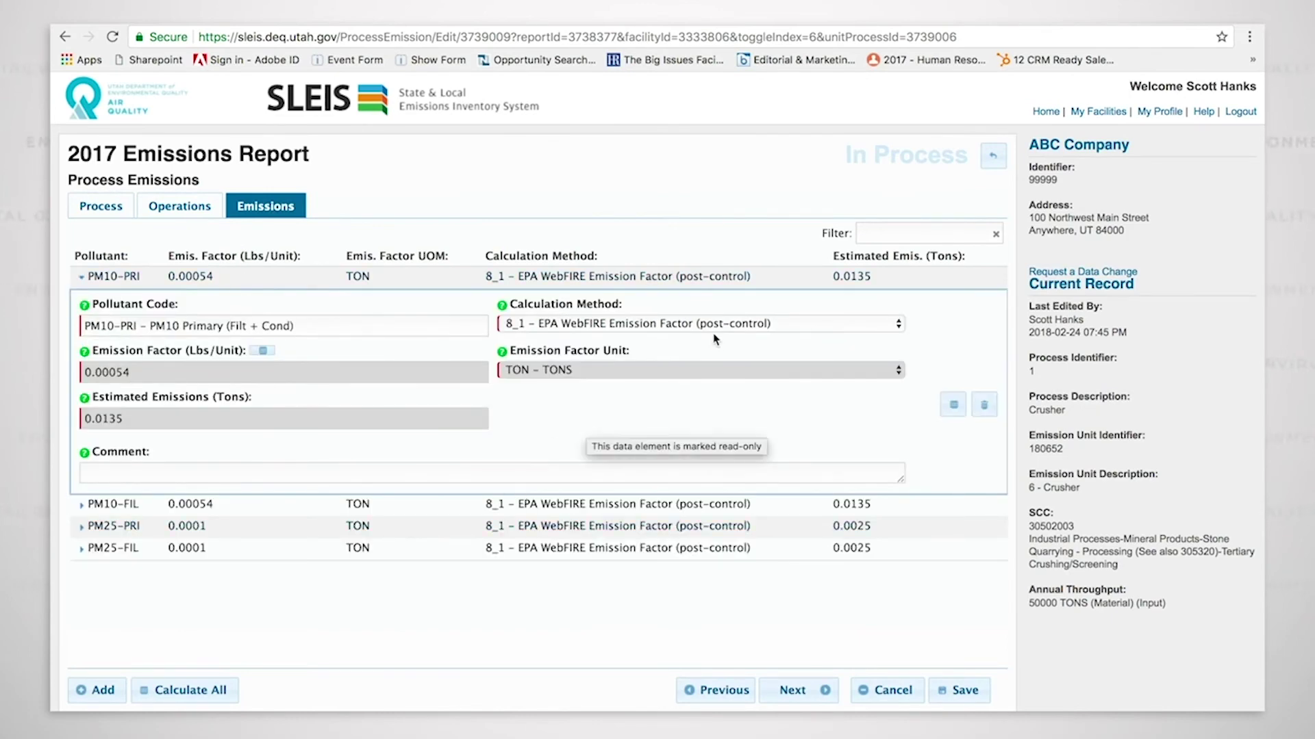
click(803, 324)
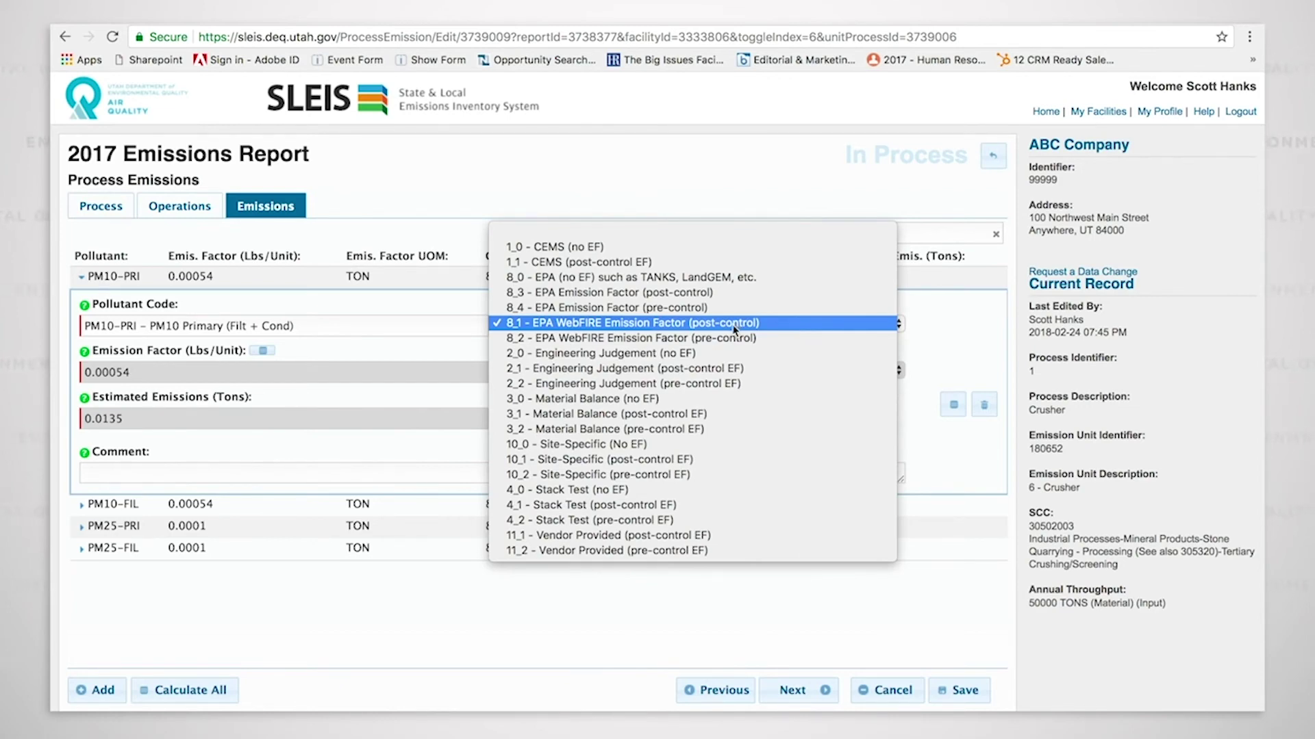
click(681, 321)
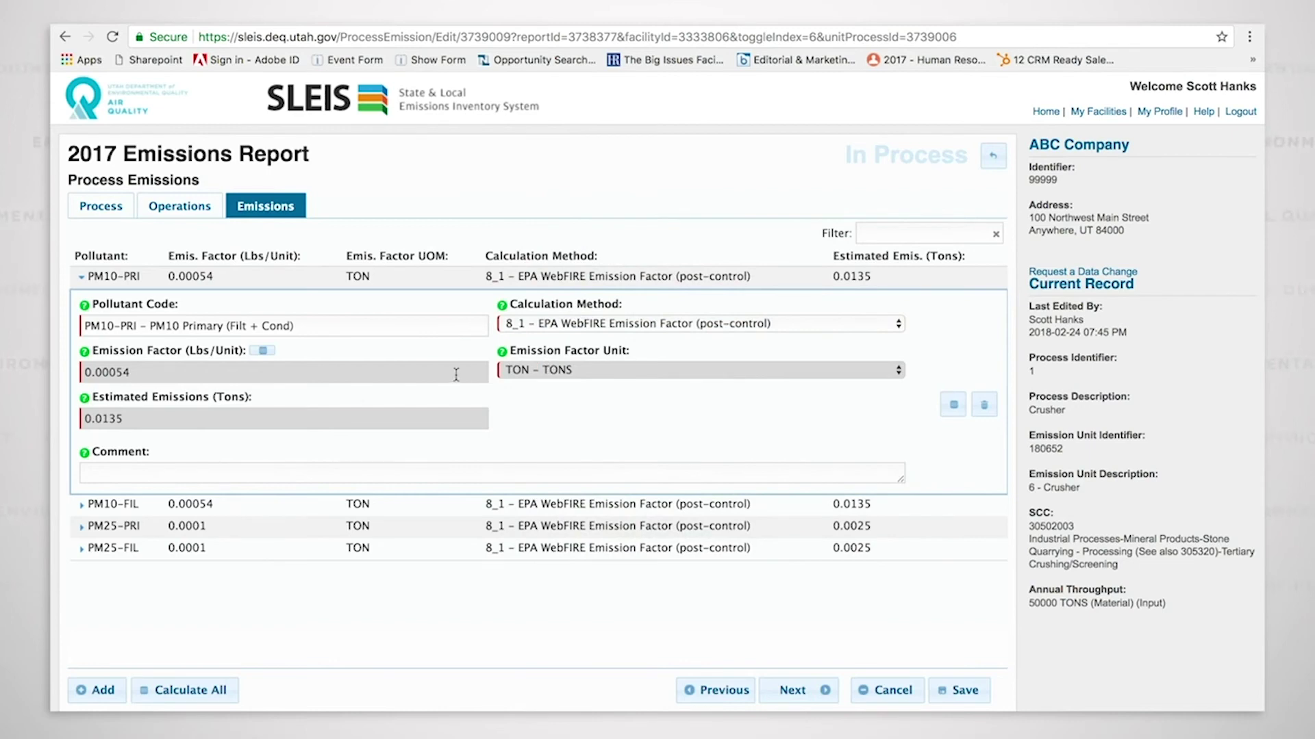
- Apply the 0.00054 crushing factor from AP42 Section 11.19.2 (Wet Suppression) to the Crusher's PM10-PRI, and return to the process emissions list
click(271, 352)
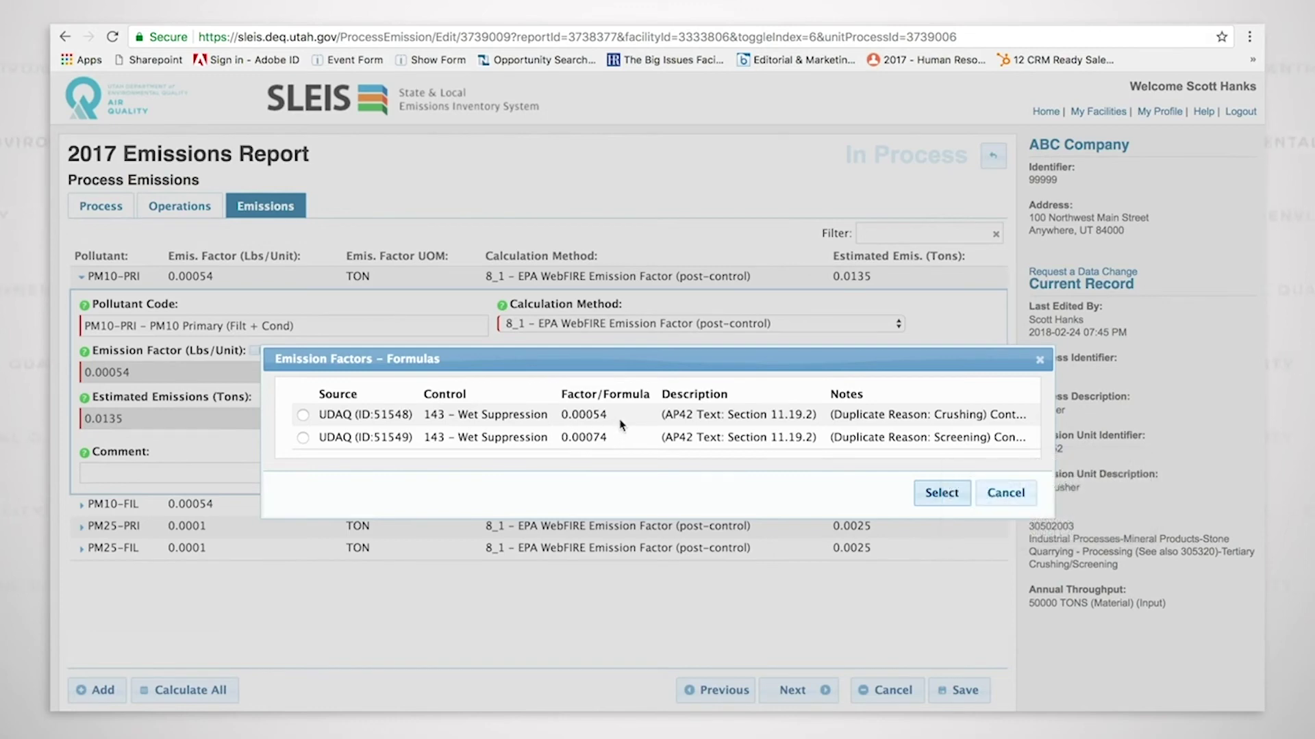
click(303, 415)
click(940, 494)
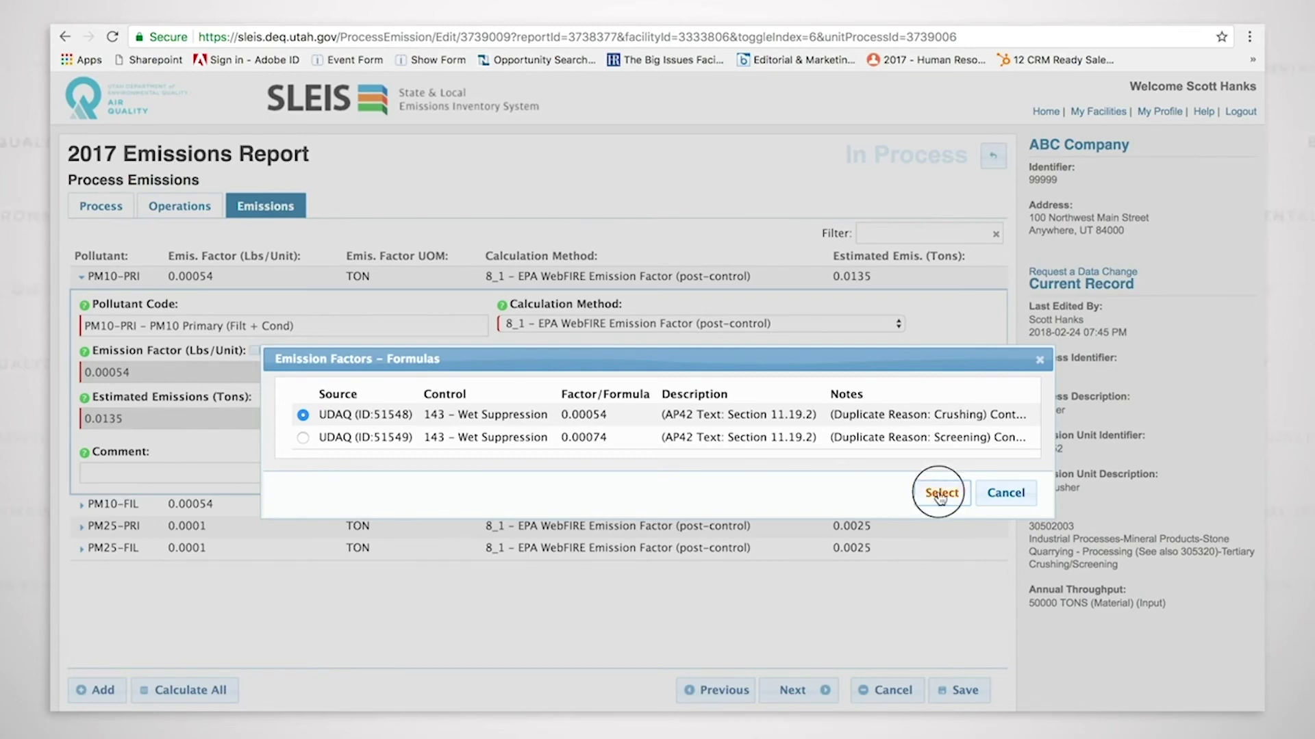
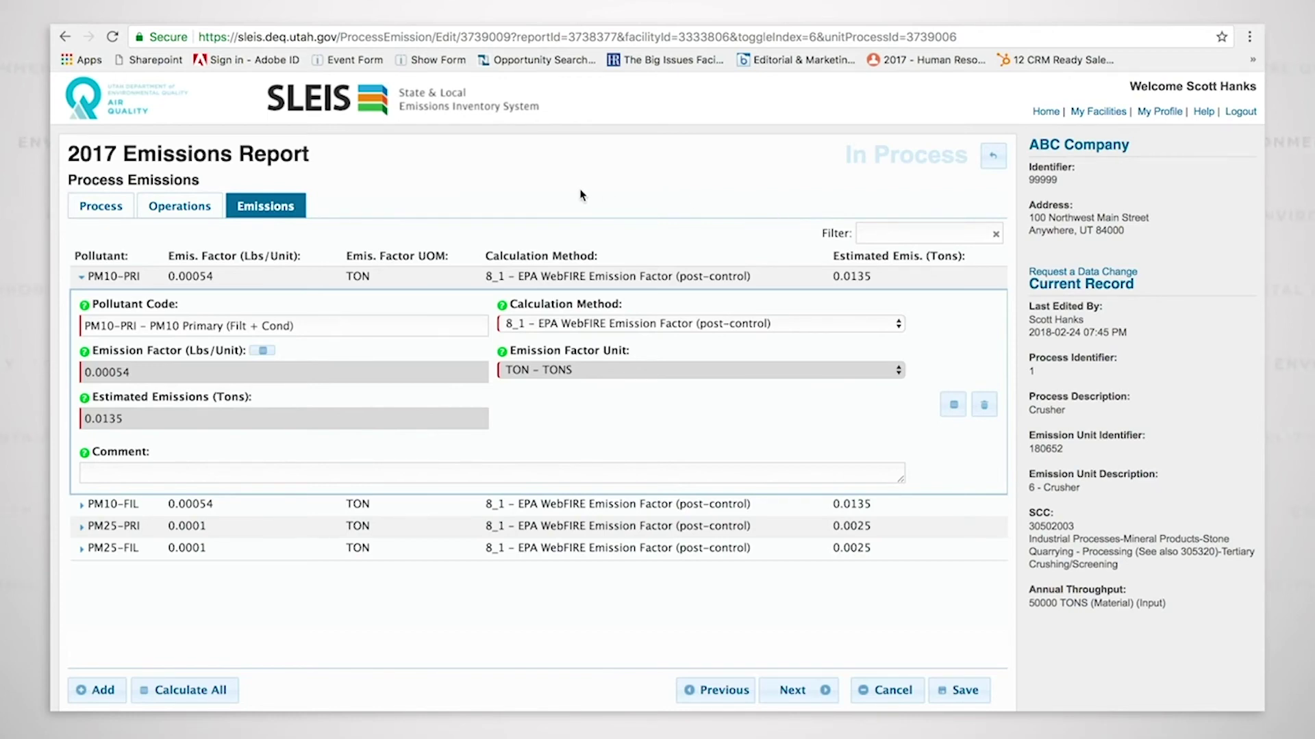
click(992, 159)
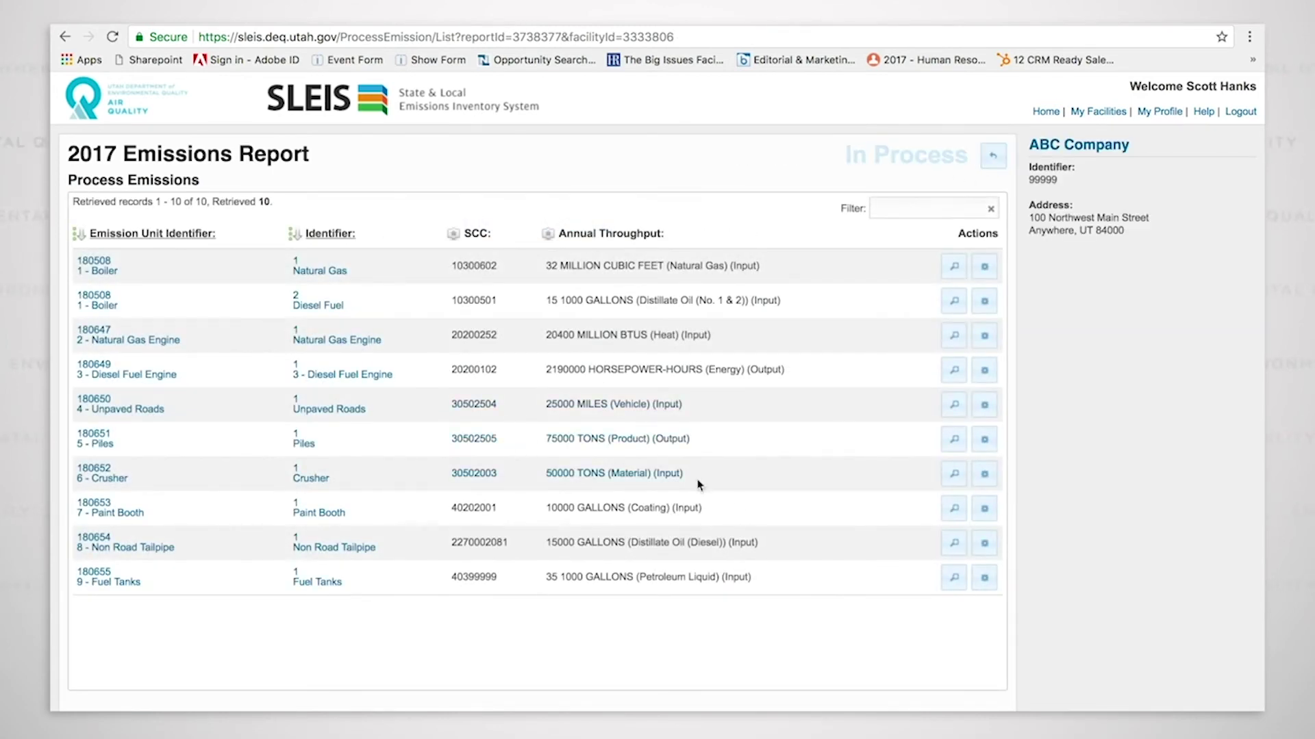
- Open the Paint Booth process emissions and examine its annual throughput, supplemental calculation parameters and operations schedule
click(984, 511)
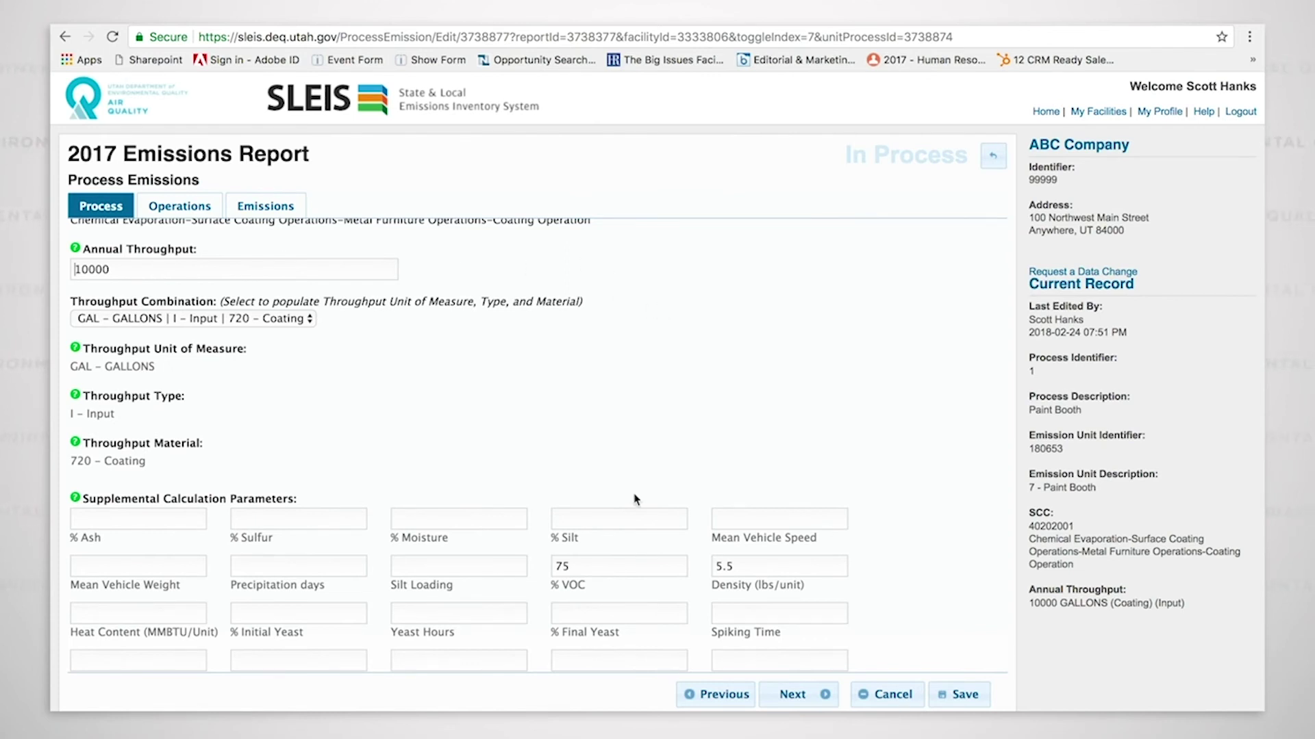
scroll(633, 498, down, 3)
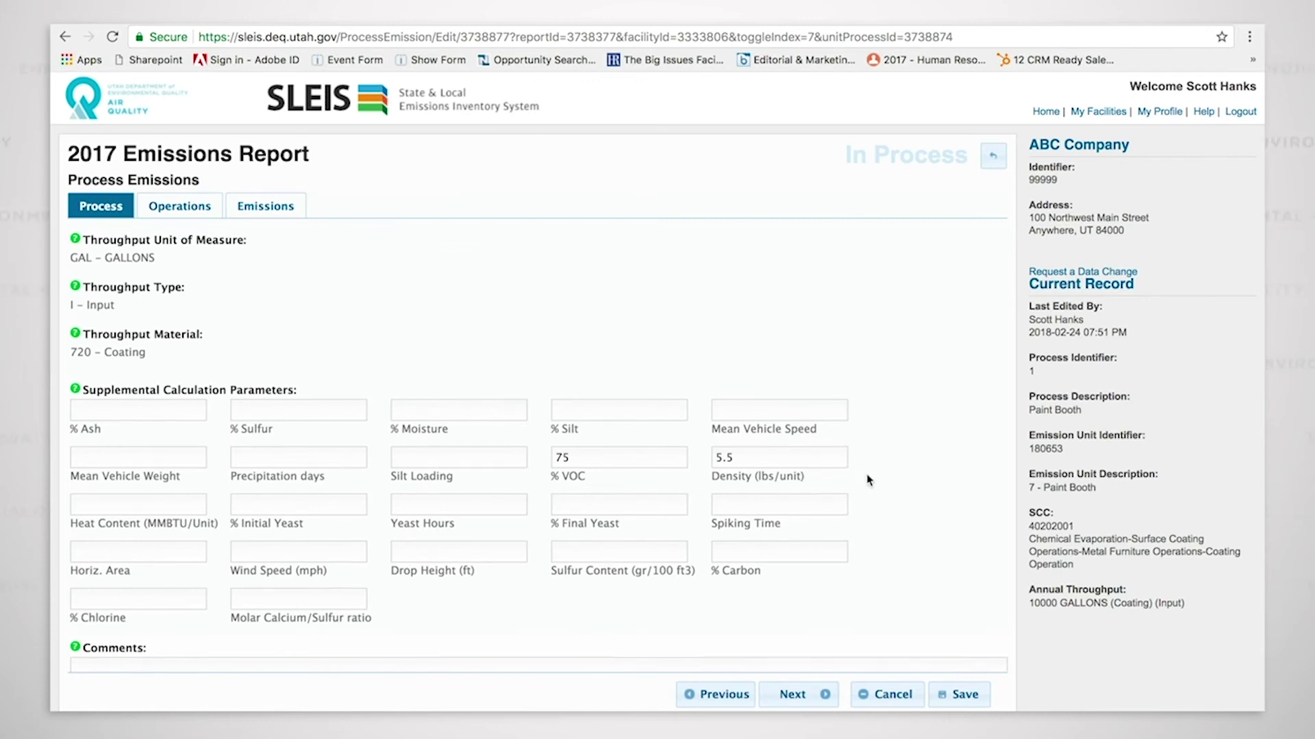
scroll(865, 477, up, 5)
scroll(865, 477, up, 1)
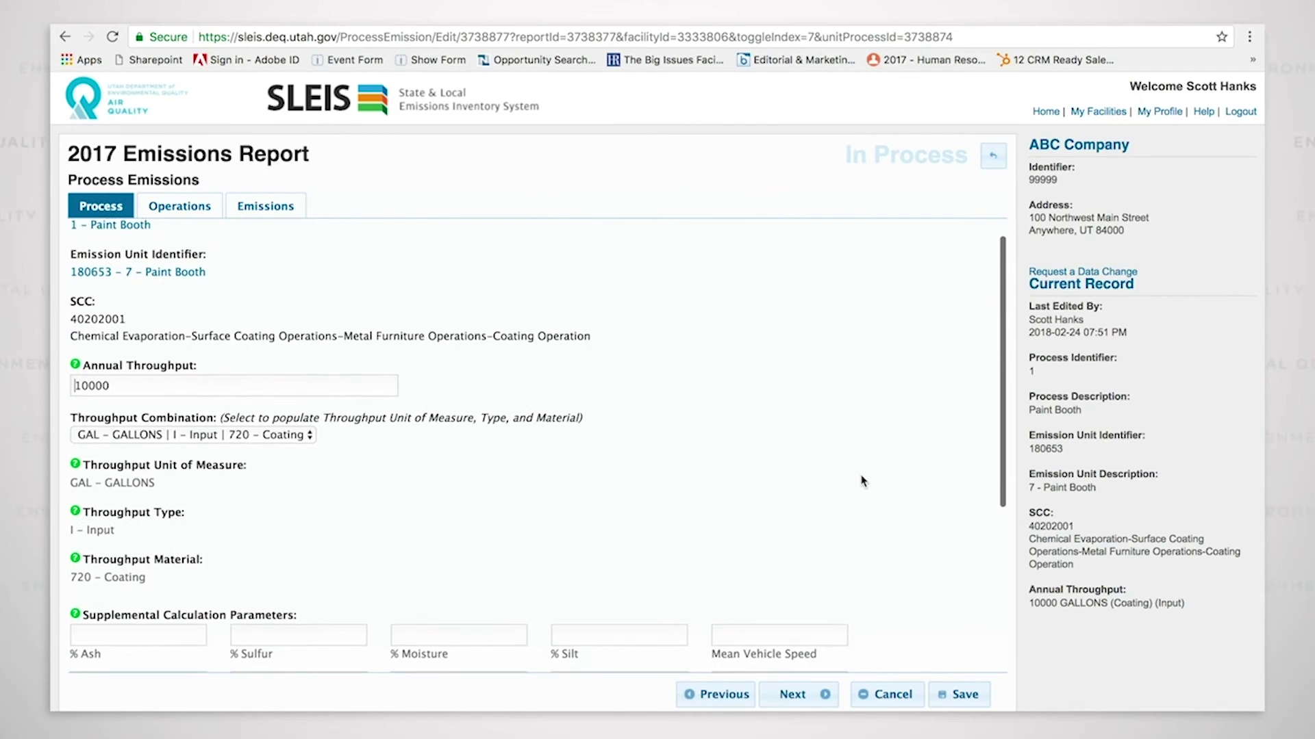
click(197, 206)
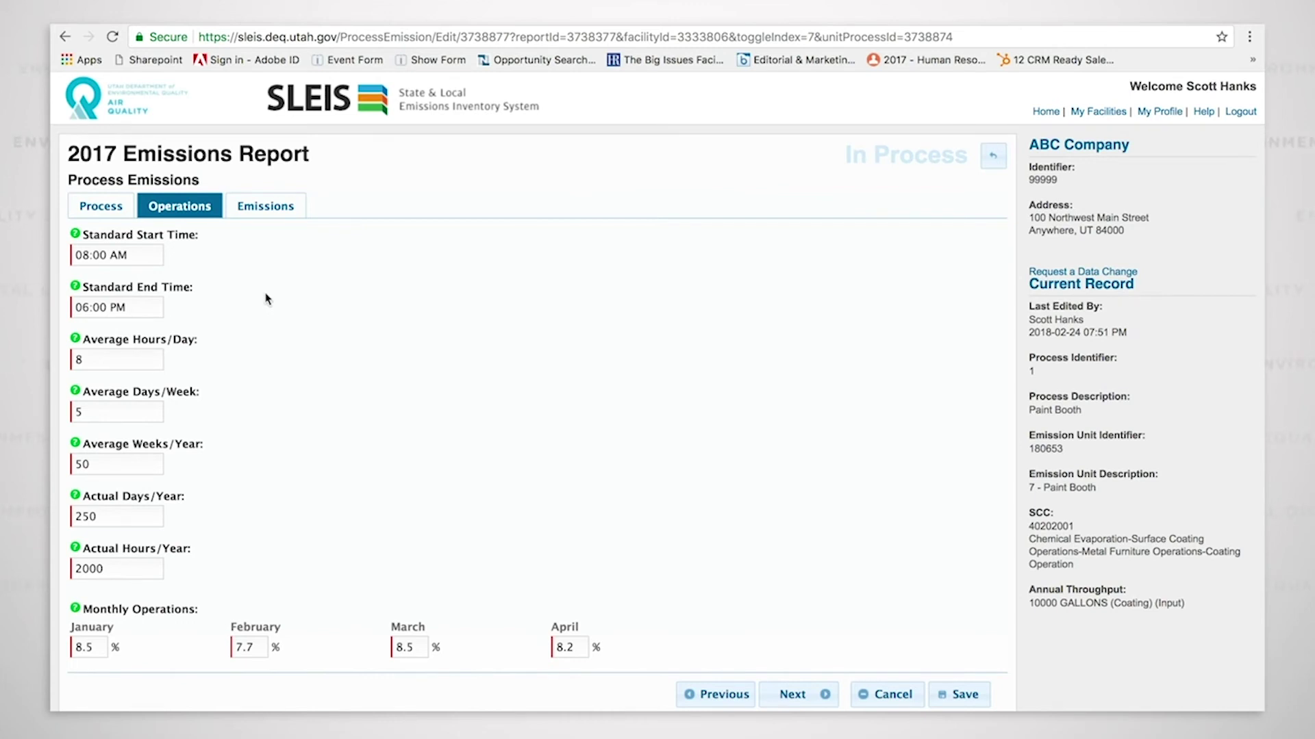
- Apply the DEN*(VOC/100) formula to the Paint Booth's VOC emission factor
click(279, 212)
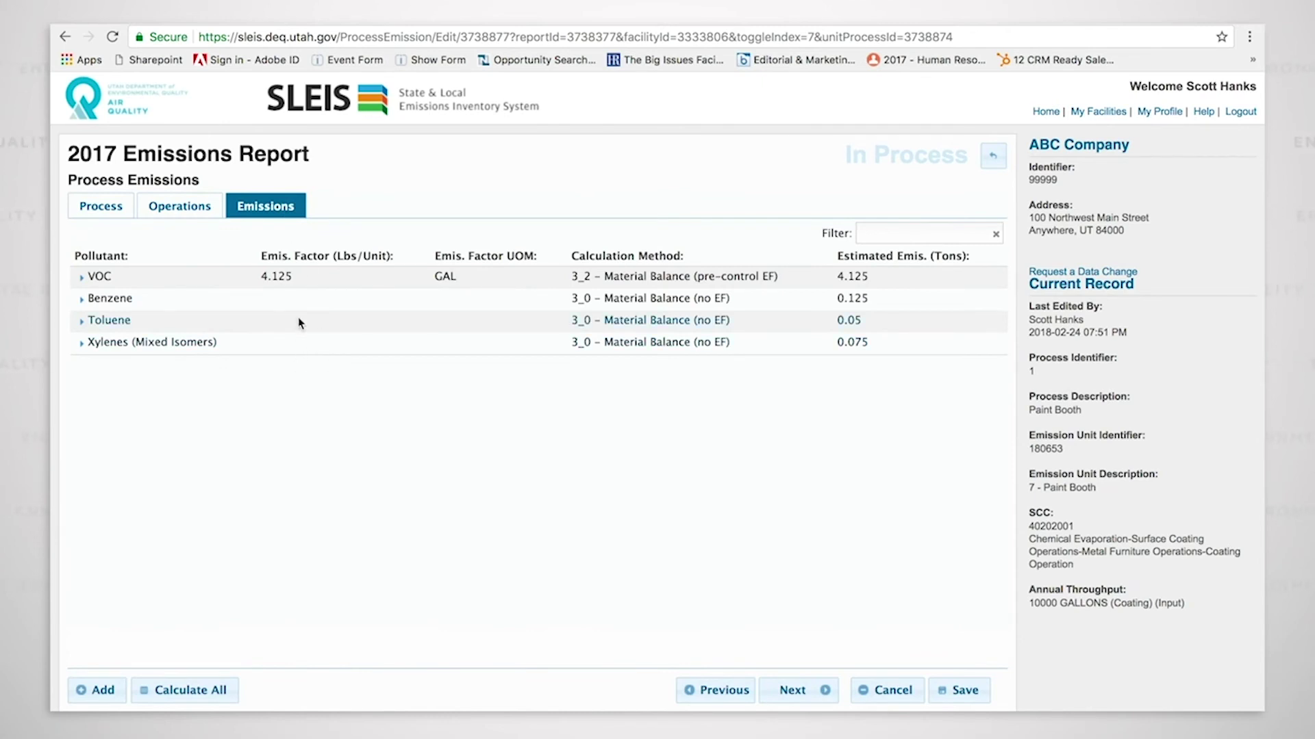
click(383, 283)
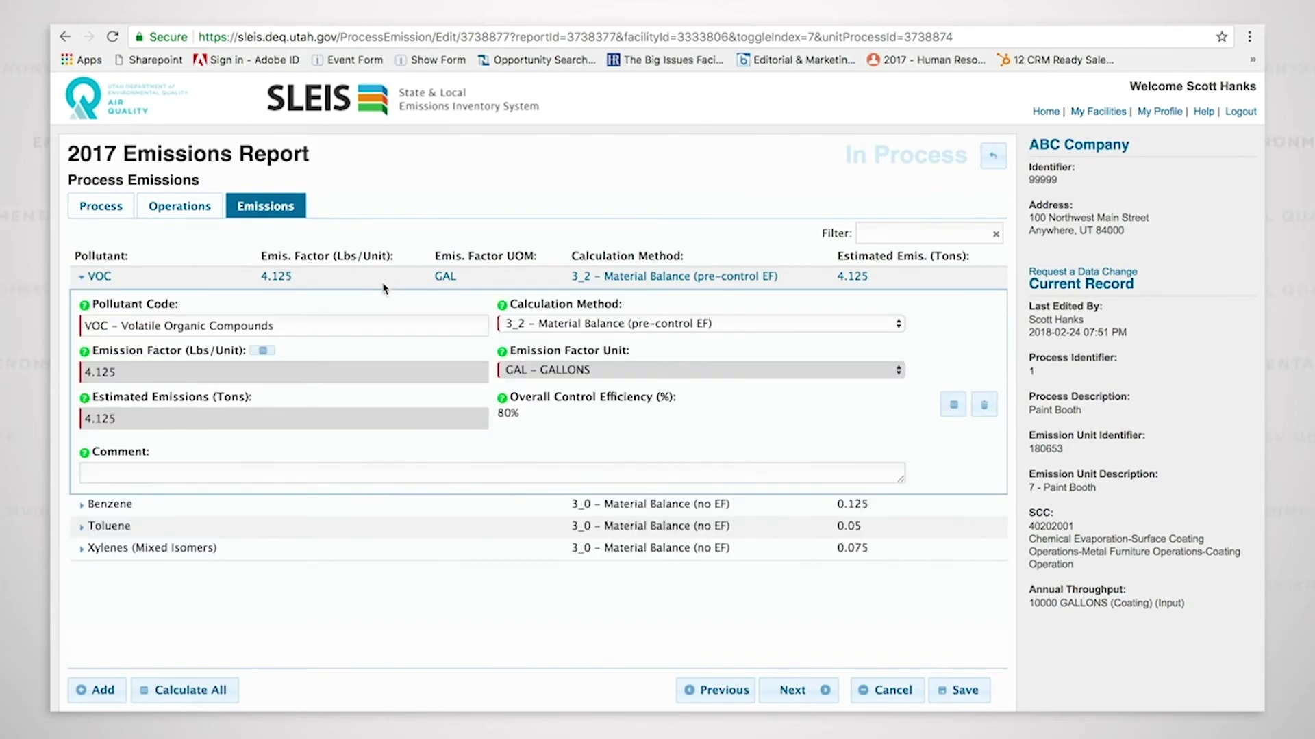
click(262, 351)
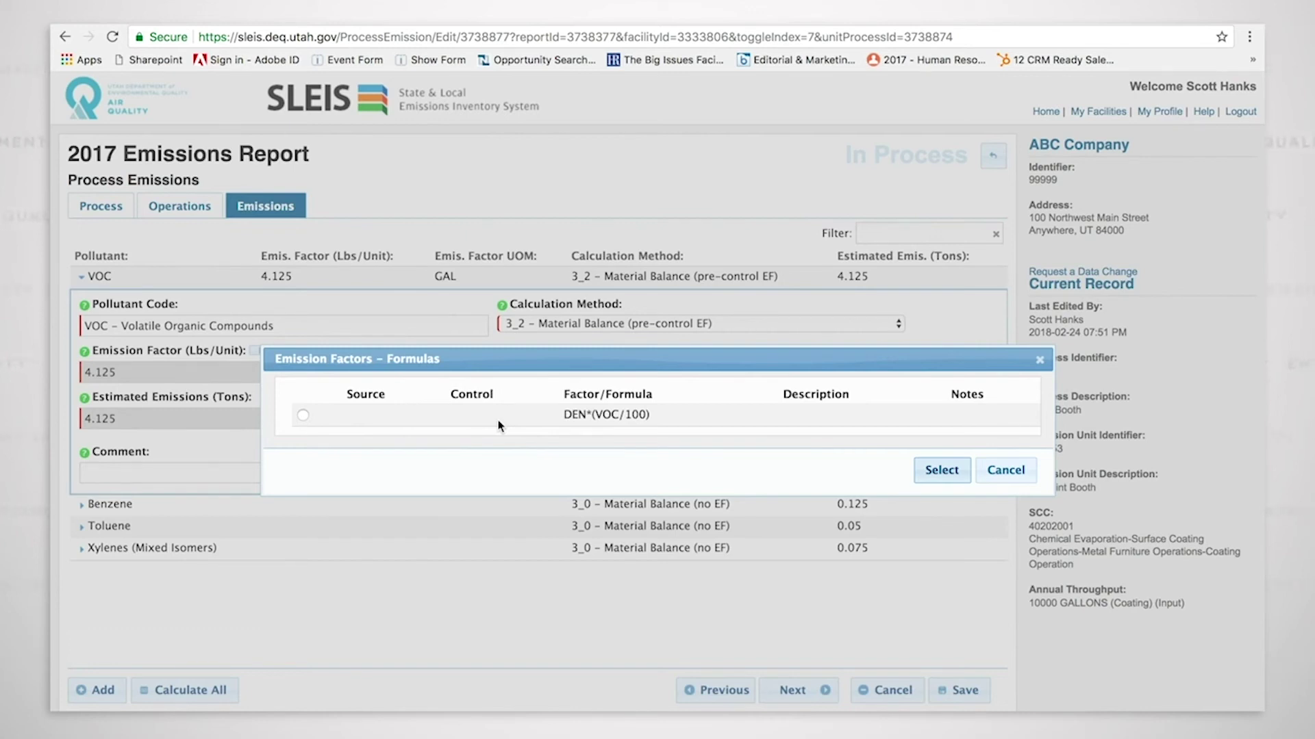
click(303, 416)
click(938, 471)
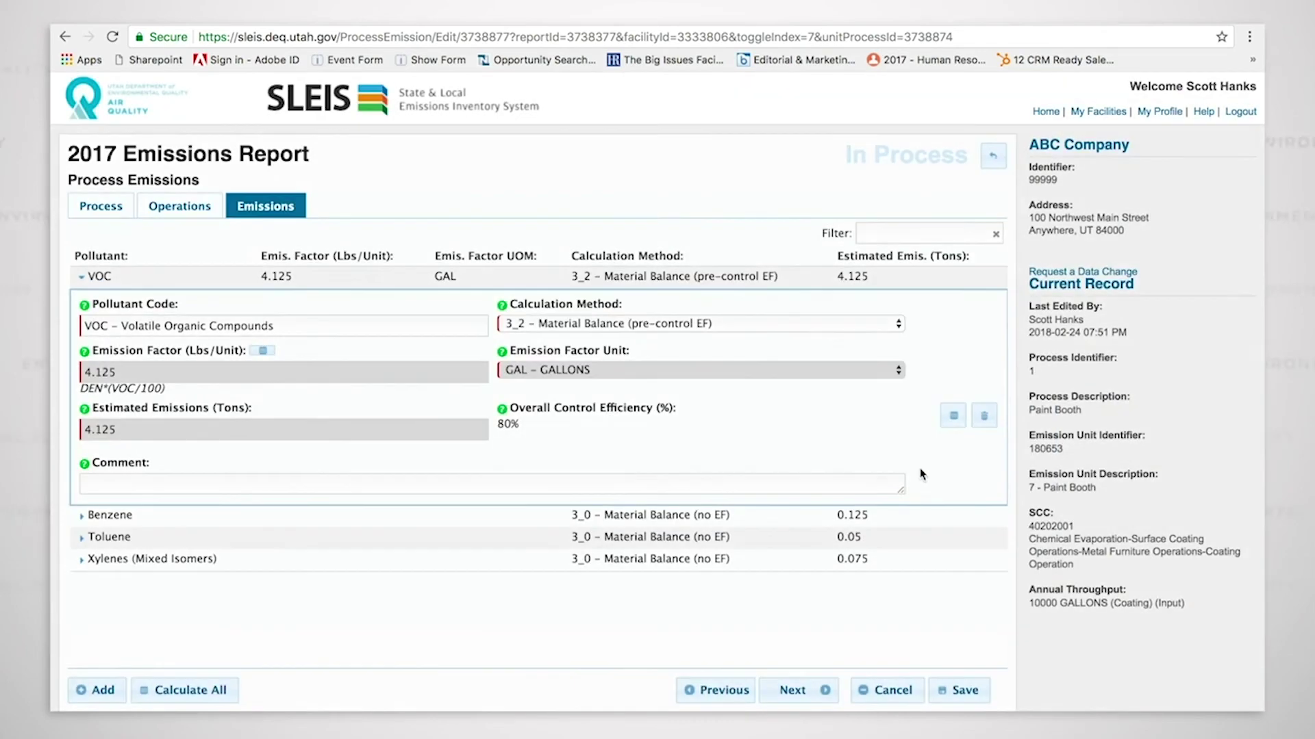
- Set the Paint Booth's Density (lbs/unit) supplemental calculation parameter to 7.5
click(101, 206)
scroll(510, 440, down, 4)
scroll(606, 472, down, 2)
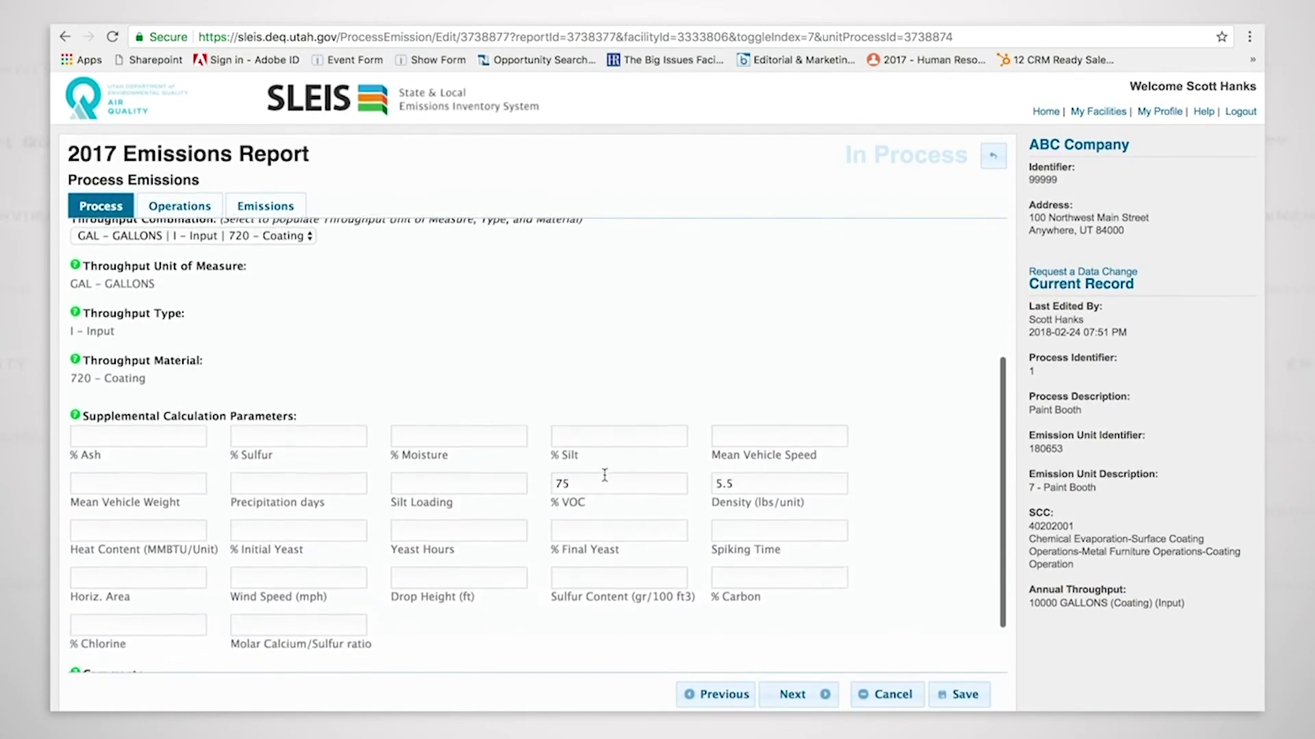
drag(744, 479, 695, 482)
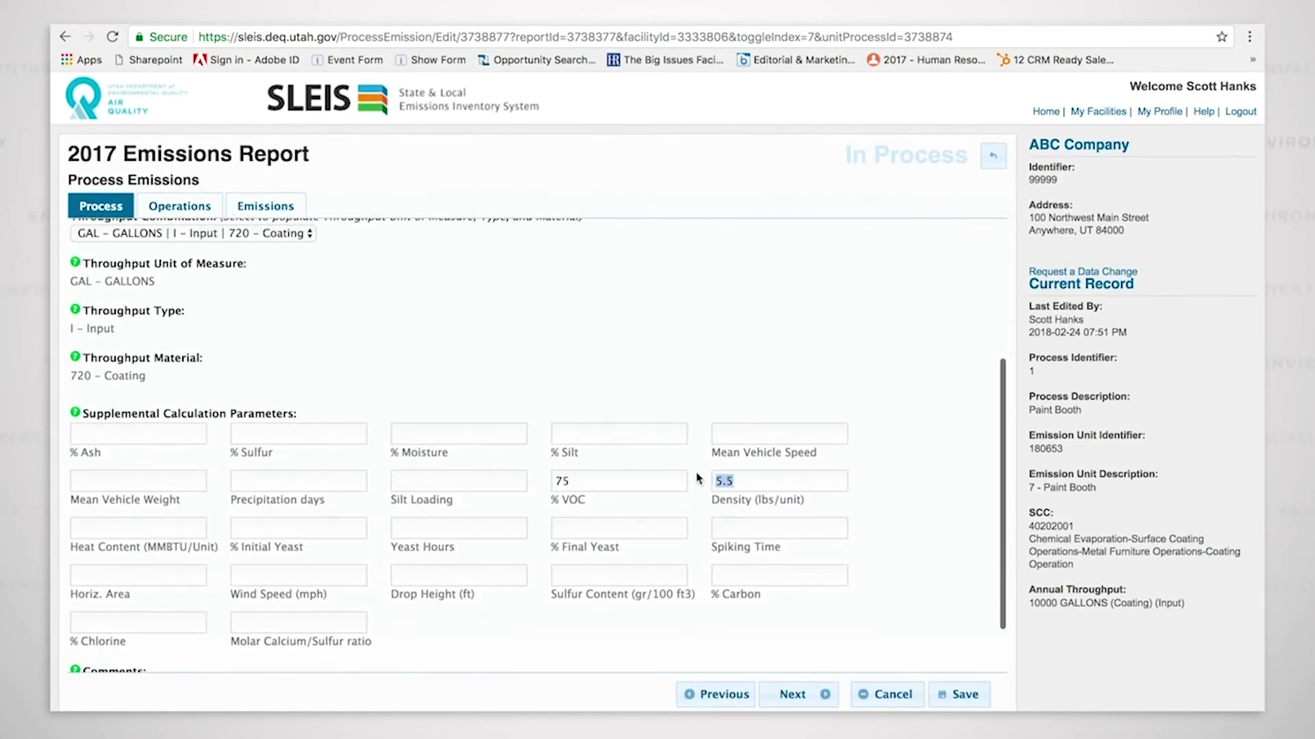
text(7.5)
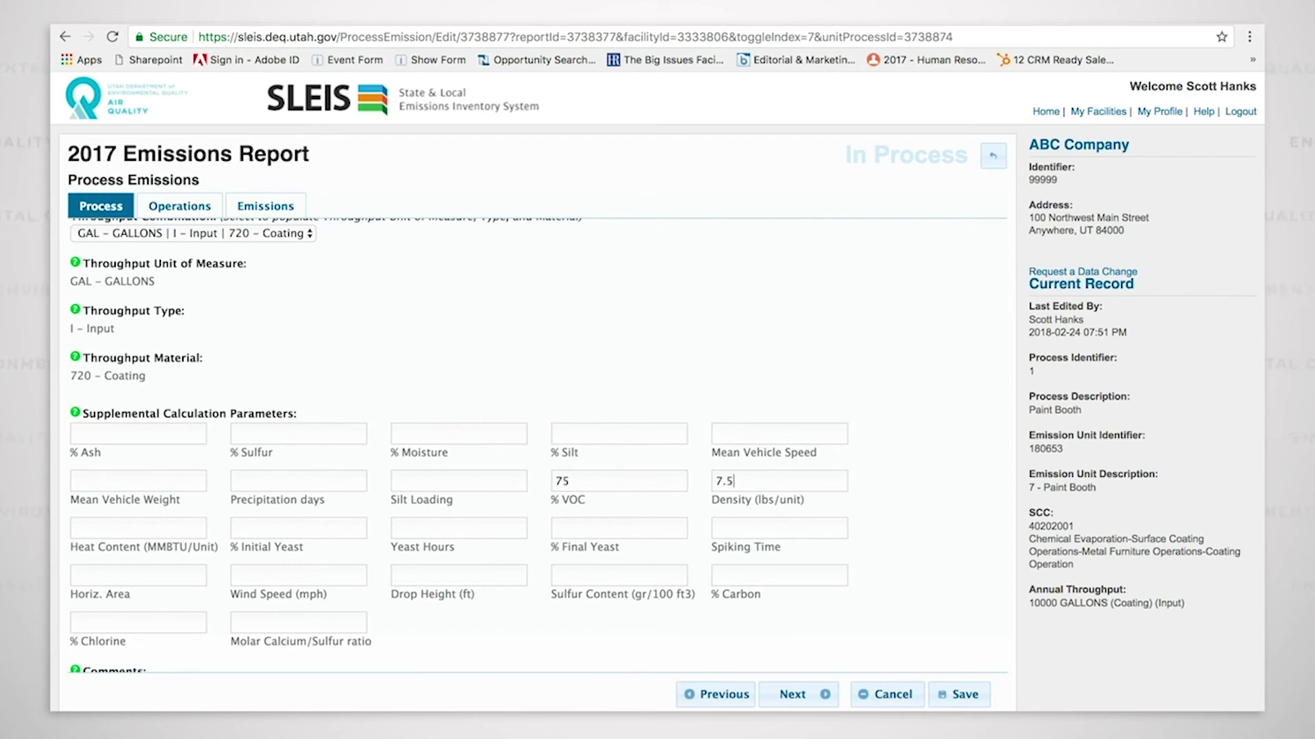
- Recalculate the Paint Booth's VOC emission factor by reapplying the DEN*(VOC/100) formula with the new density
click(262, 207)
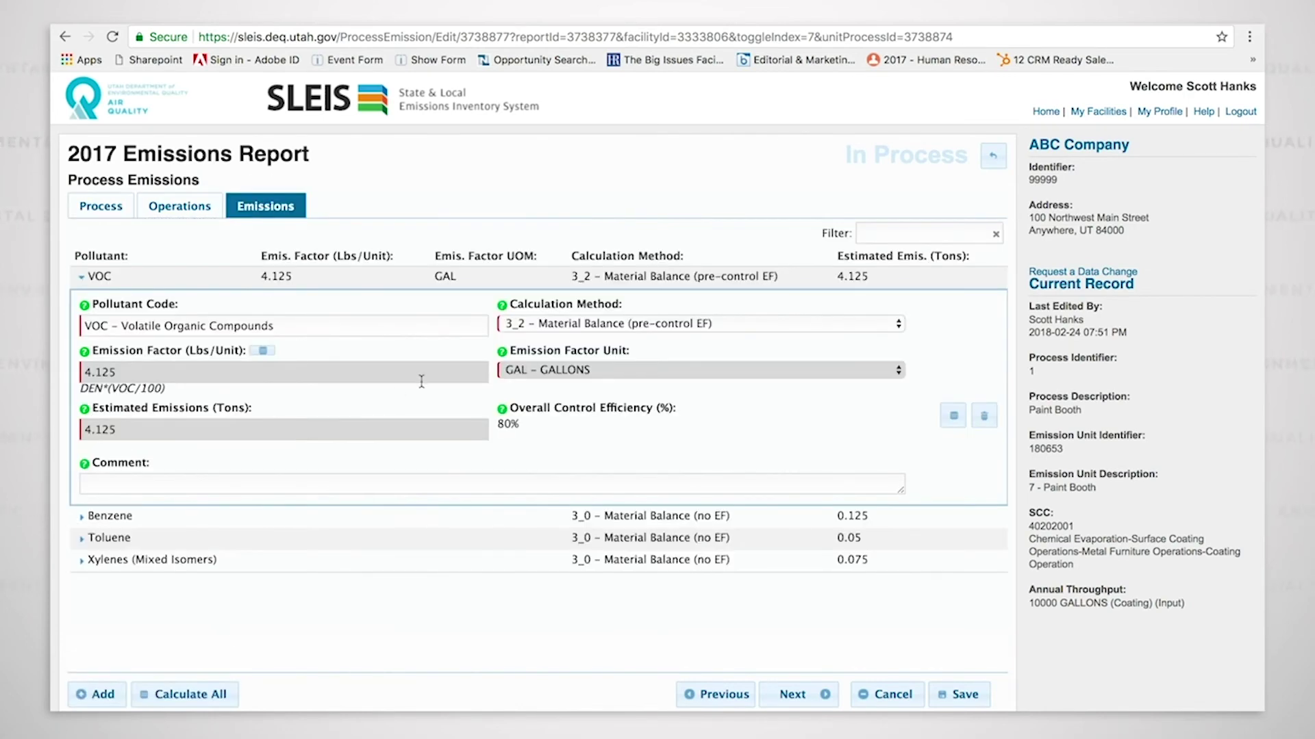
click(262, 351)
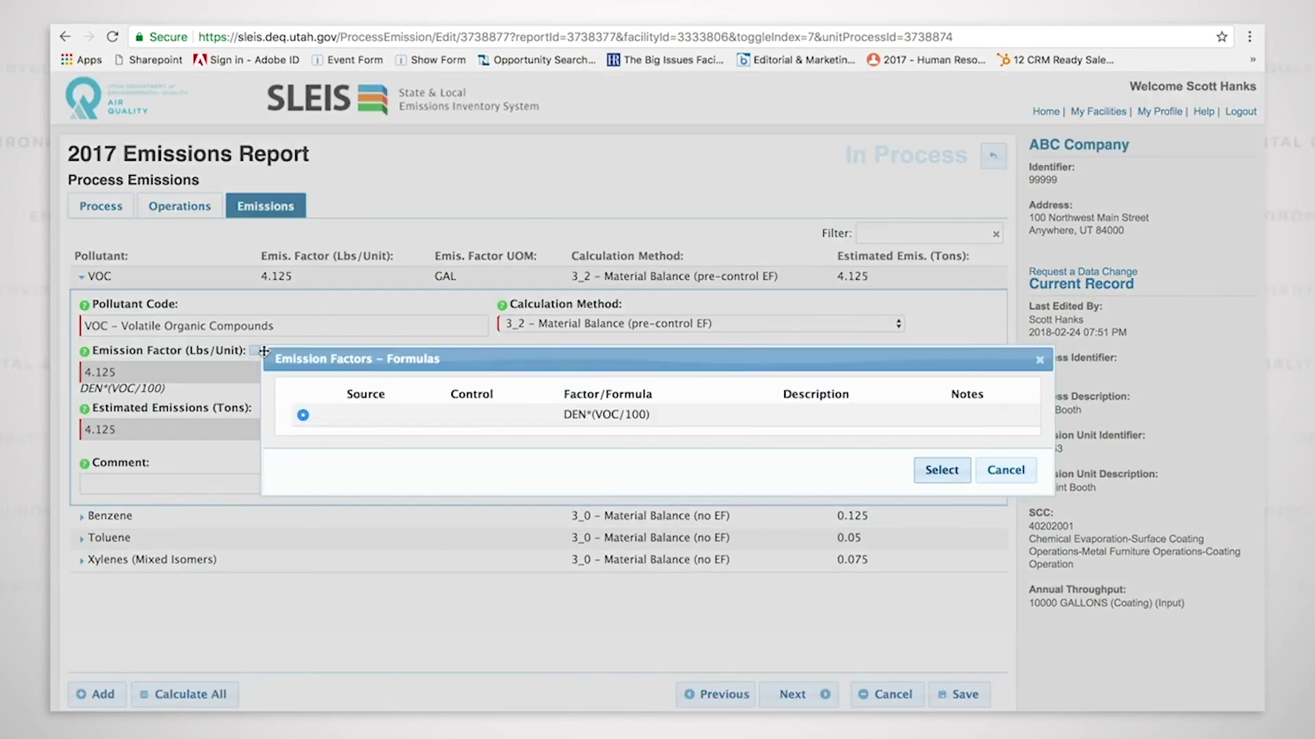
click(303, 415)
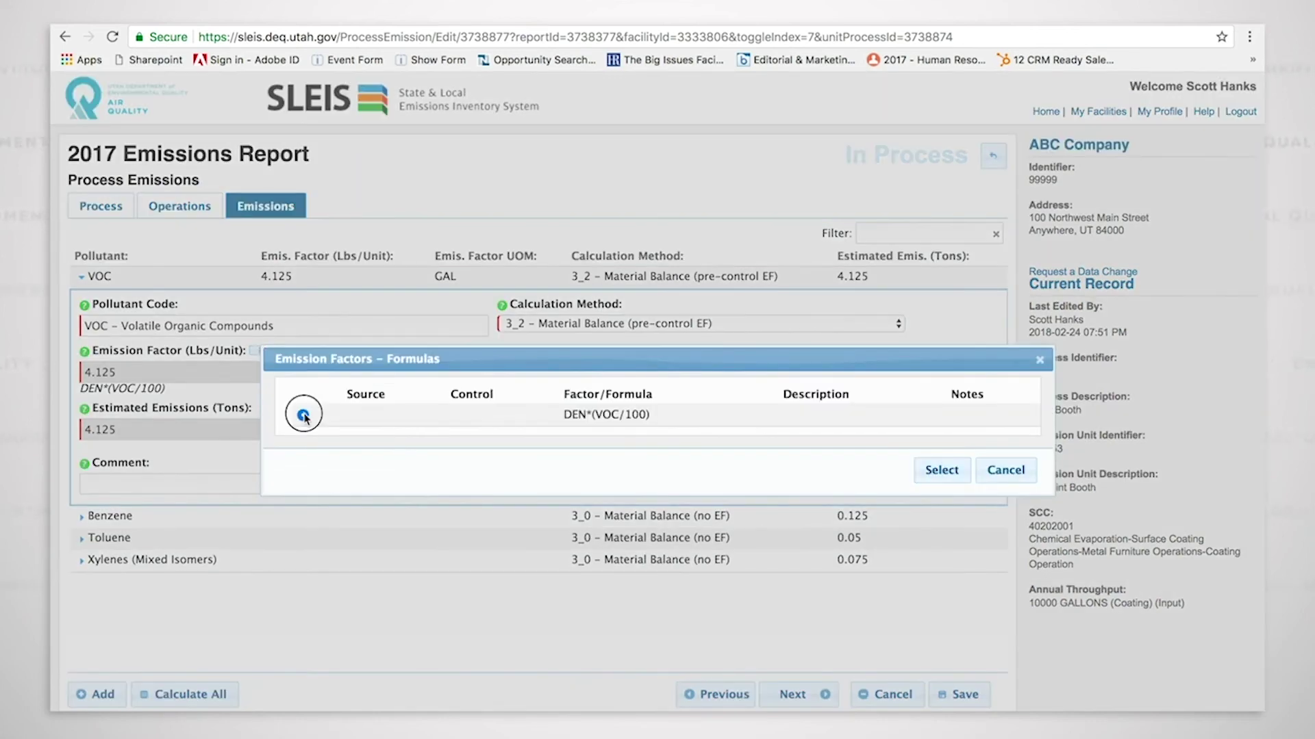
click(941, 471)
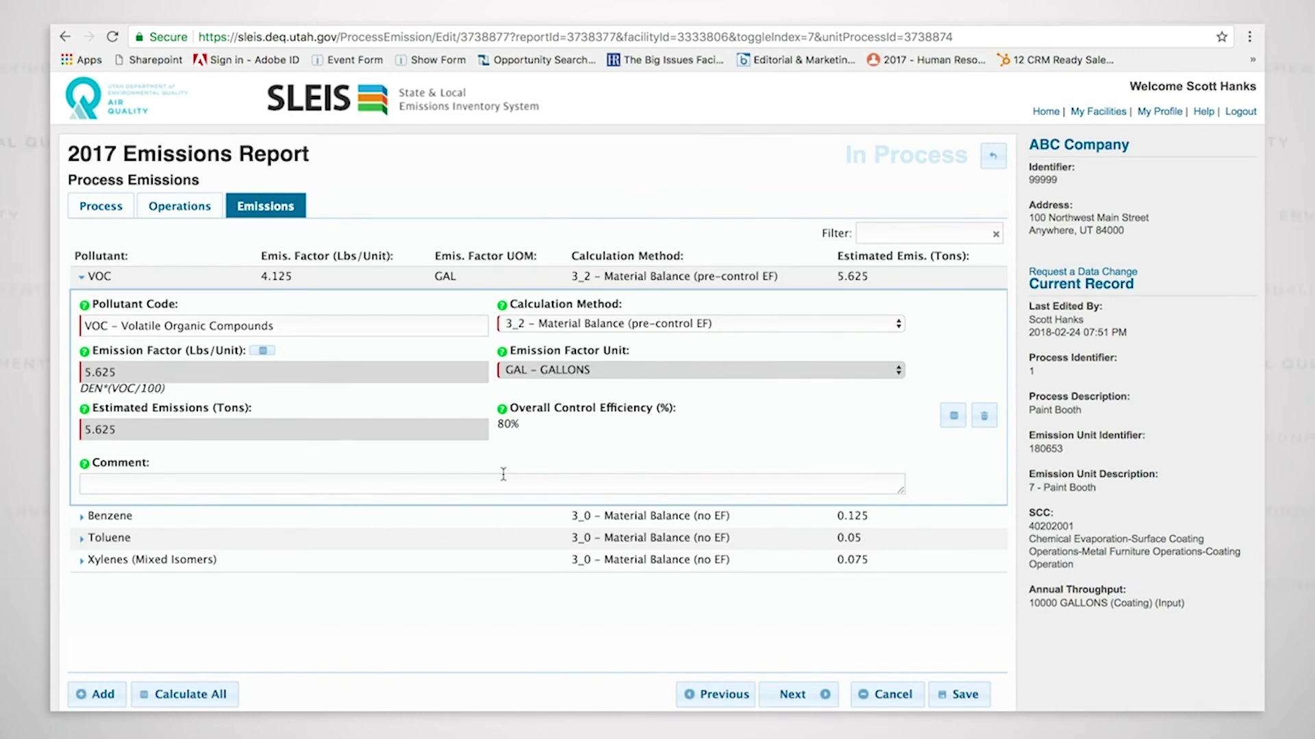
- Expand the Paint Booth's Benzene, Toluene and Xylenes (Mixed Isomers) emission details
click(559, 520)
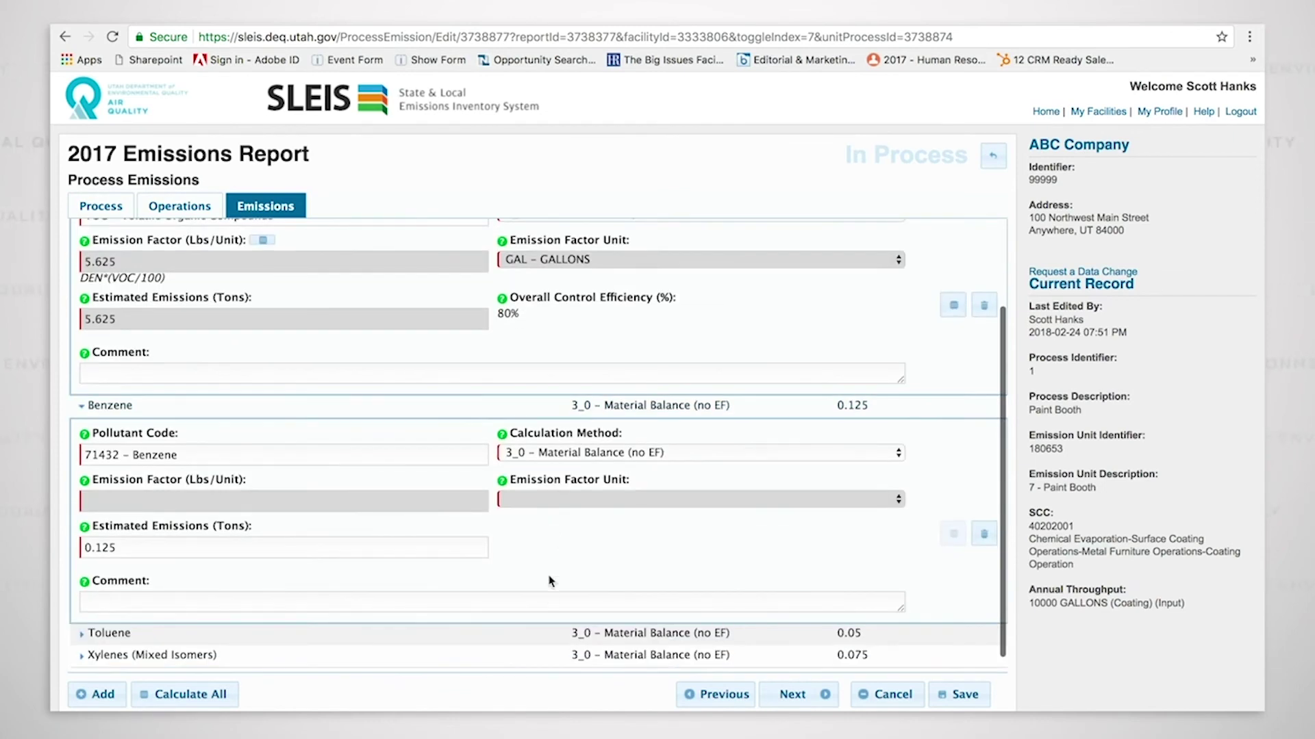
click(555, 634)
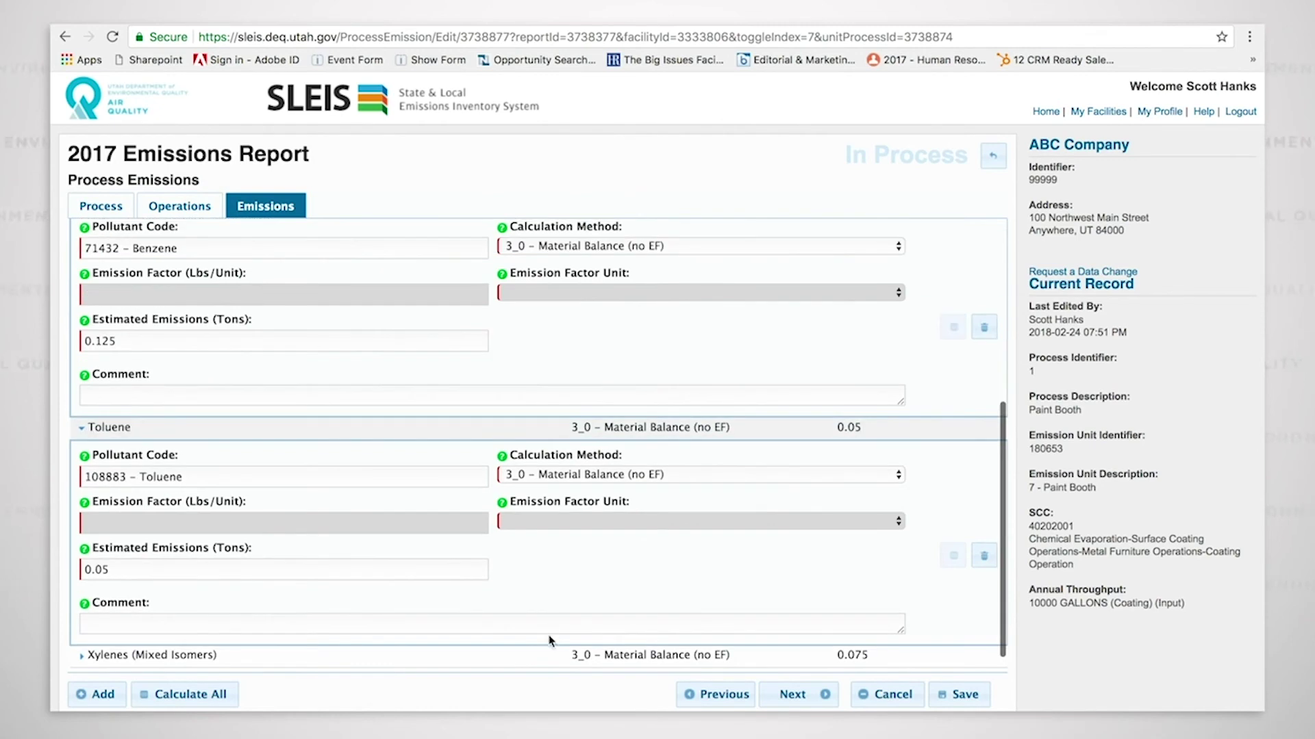
click(524, 657)
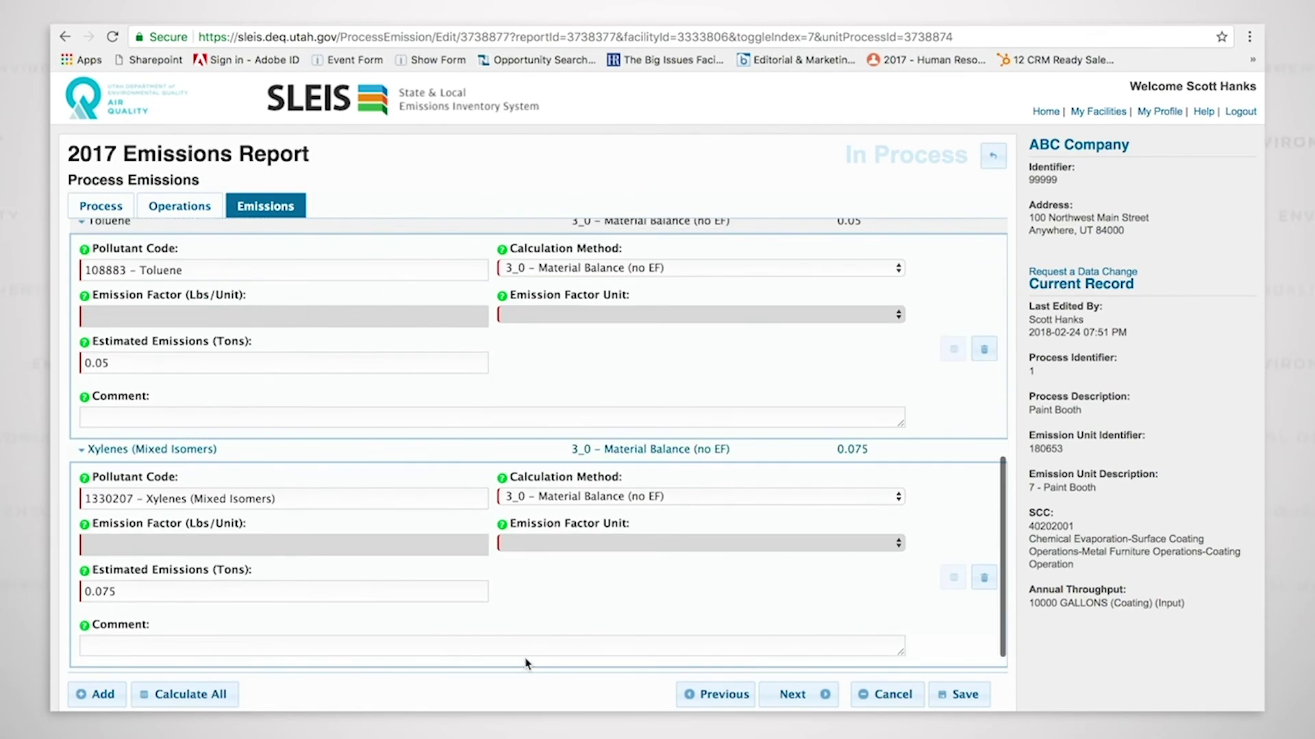
drag(1001, 534, 1004, 330)
- Check Benzene's calculation method options, keeping 3_0 – Material Balance (no EF), and examine the estimated emissions of Benzene, Toluene and Xylenes
click(798, 445)
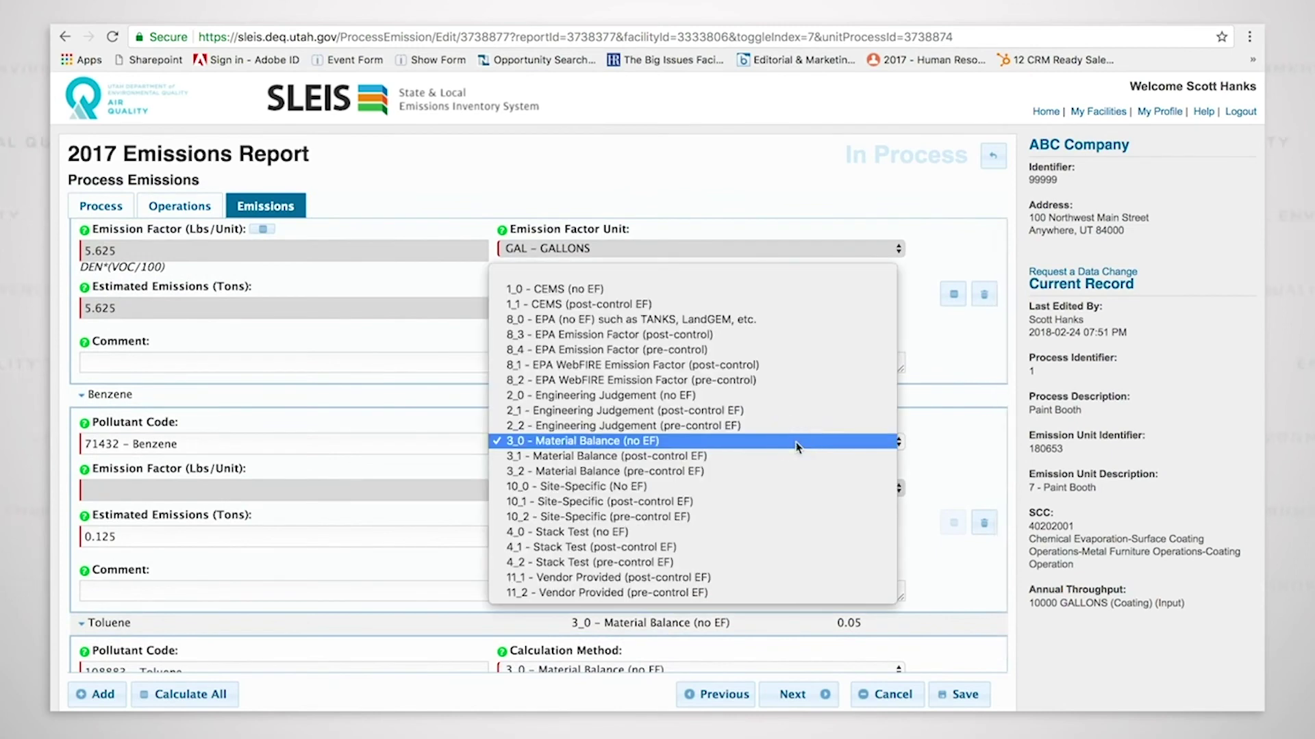
click(626, 441)
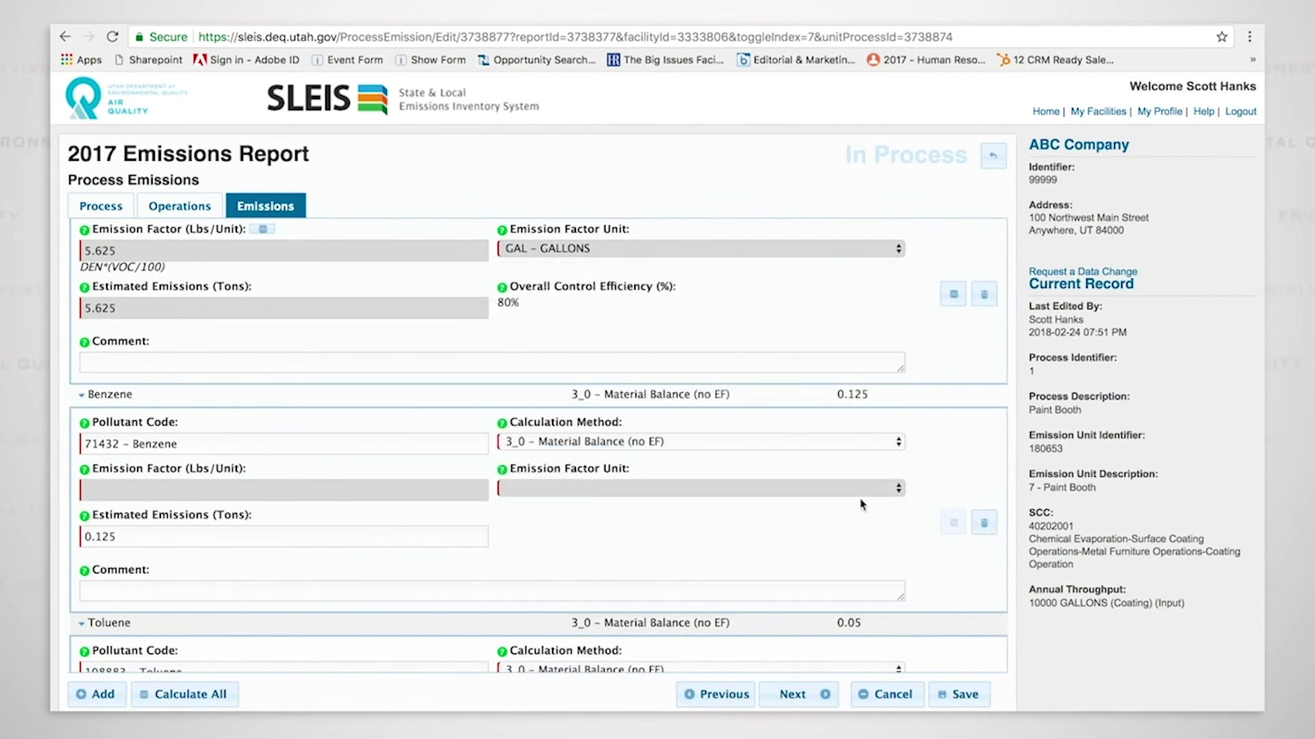
scroll(546, 566, down, 2)
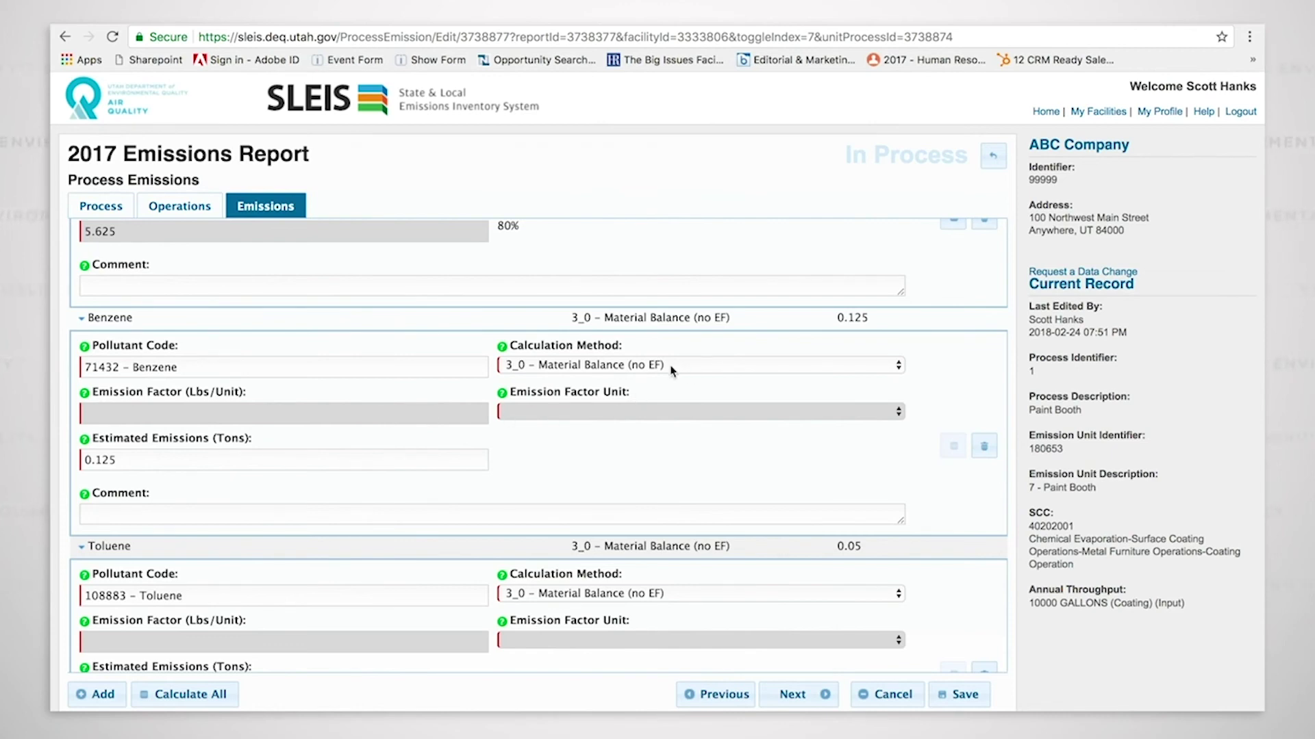
double_click(132, 462)
click(646, 475)
scroll(647, 476, down, 4)
scroll(652, 476, down, 5)
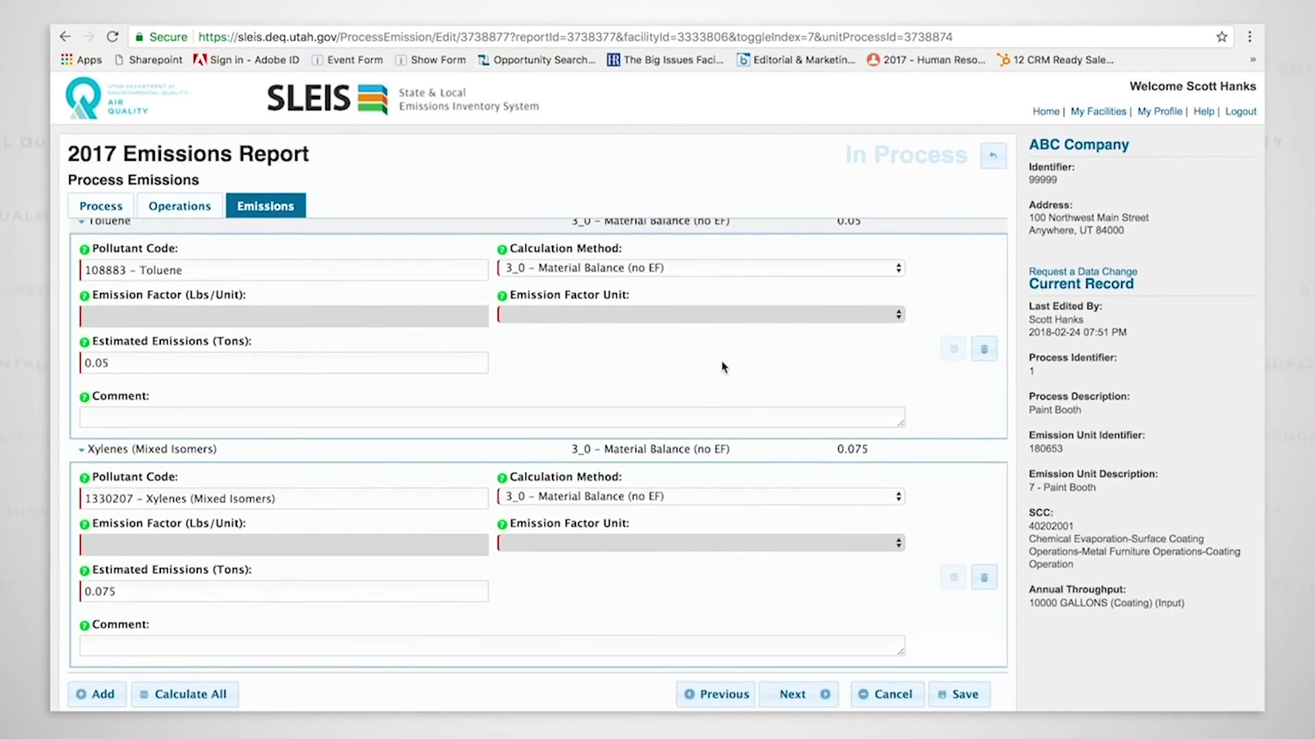
- Compare the Paint Booth's VOC emissions with the Benzene and Toluene entries, and review Benzene's calculation method options again without changing them
scroll(724, 381, up, 2)
scroll(724, 380, up, 4)
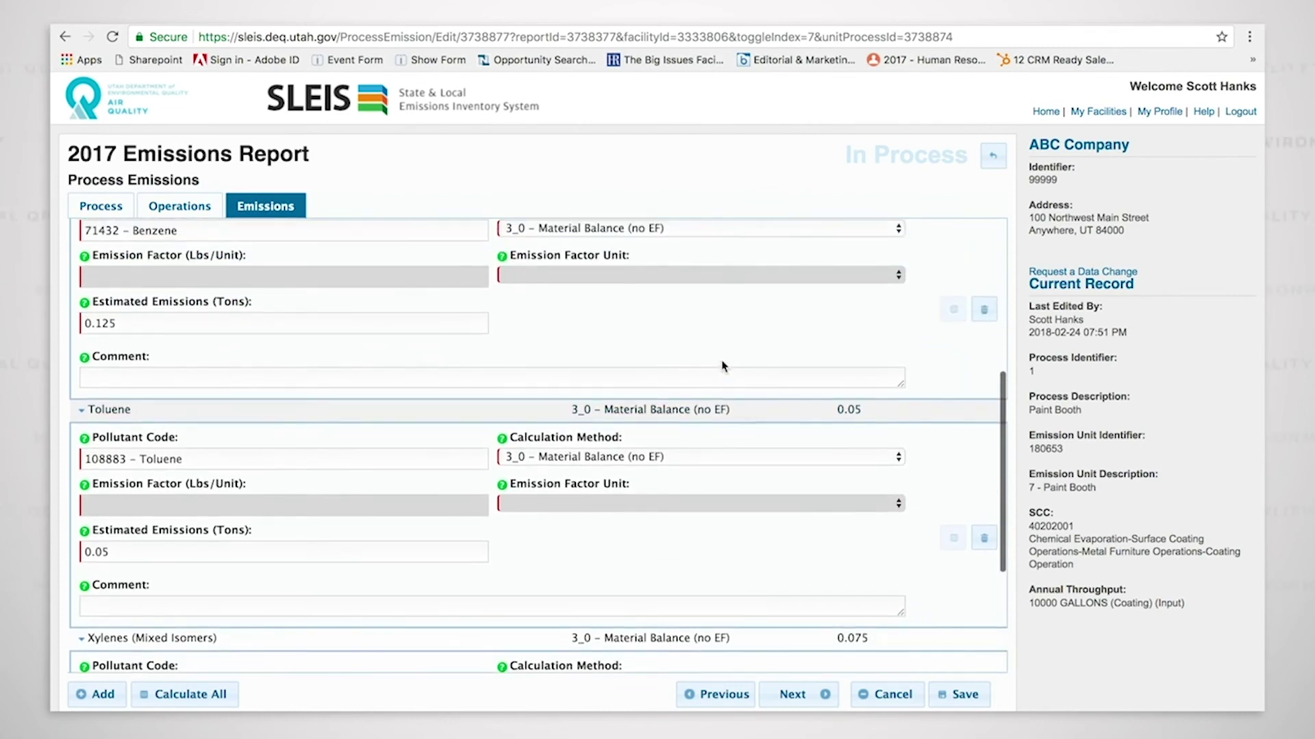
scroll(725, 376, up, 3)
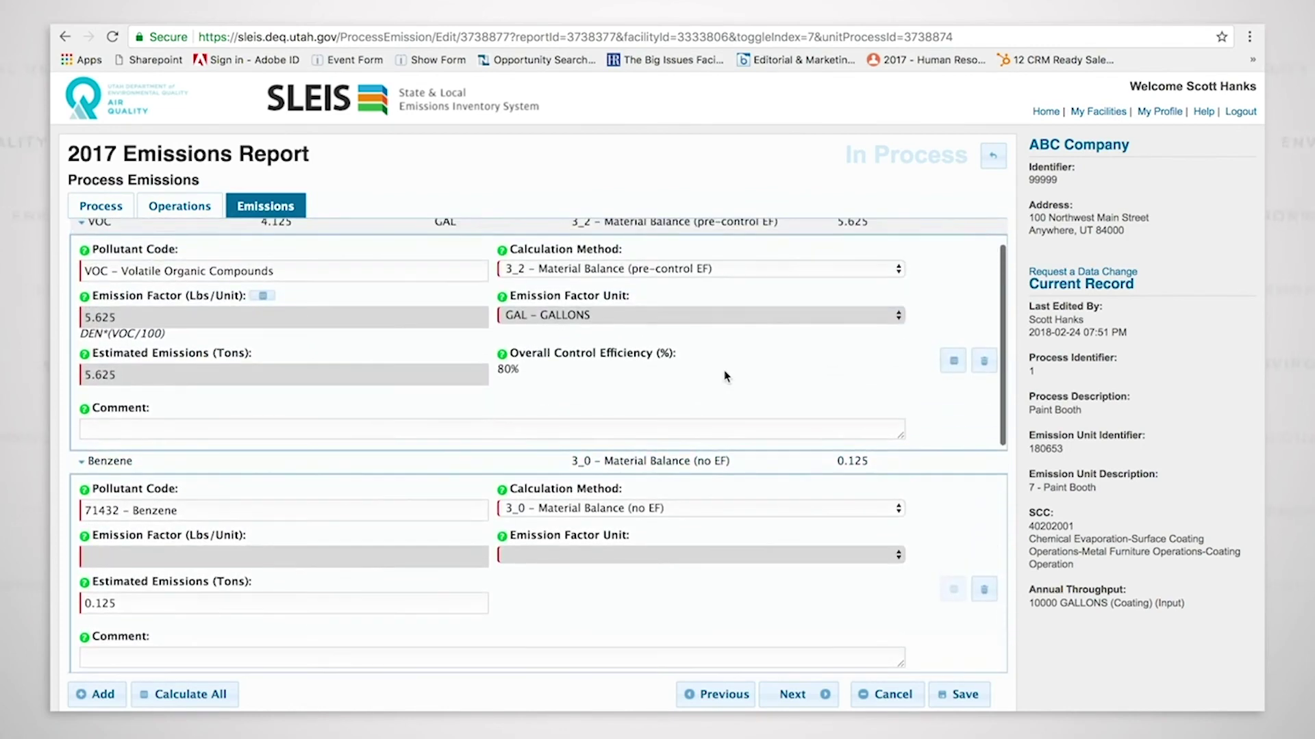
scroll(729, 379, down, 3)
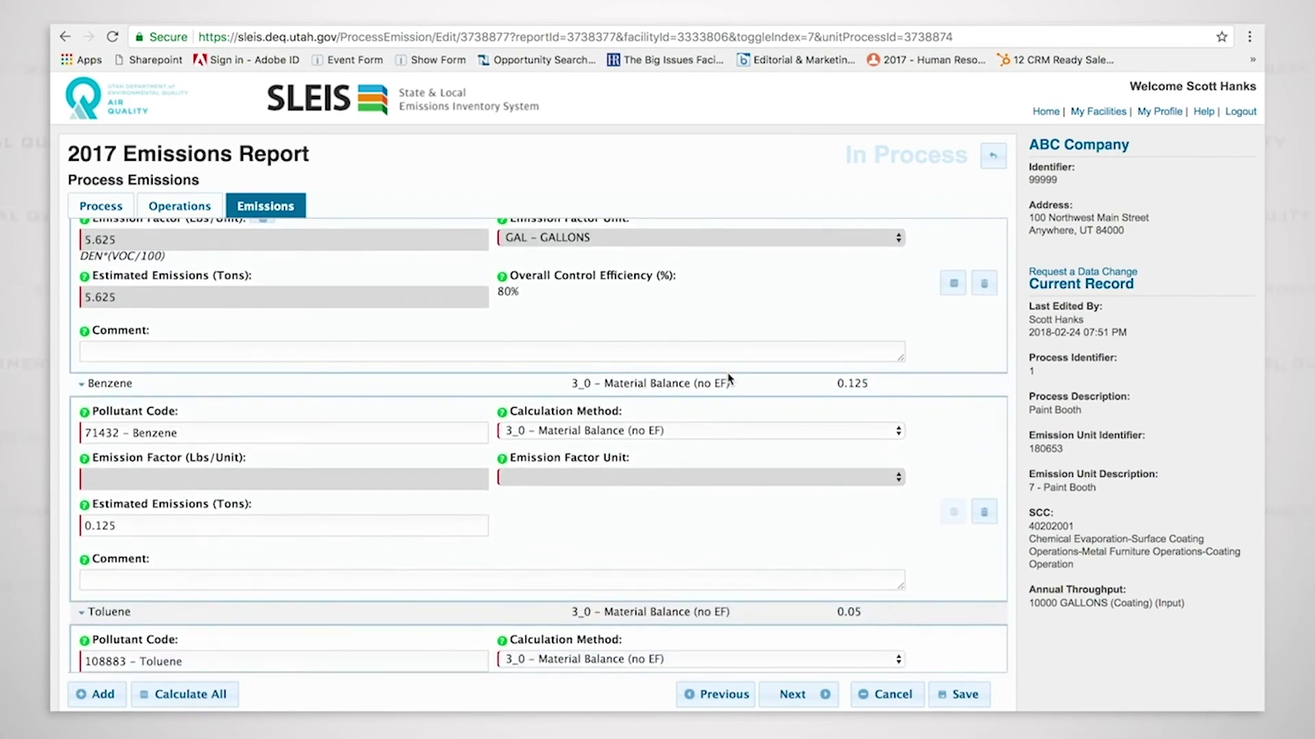
scroll(729, 379, down, 2)
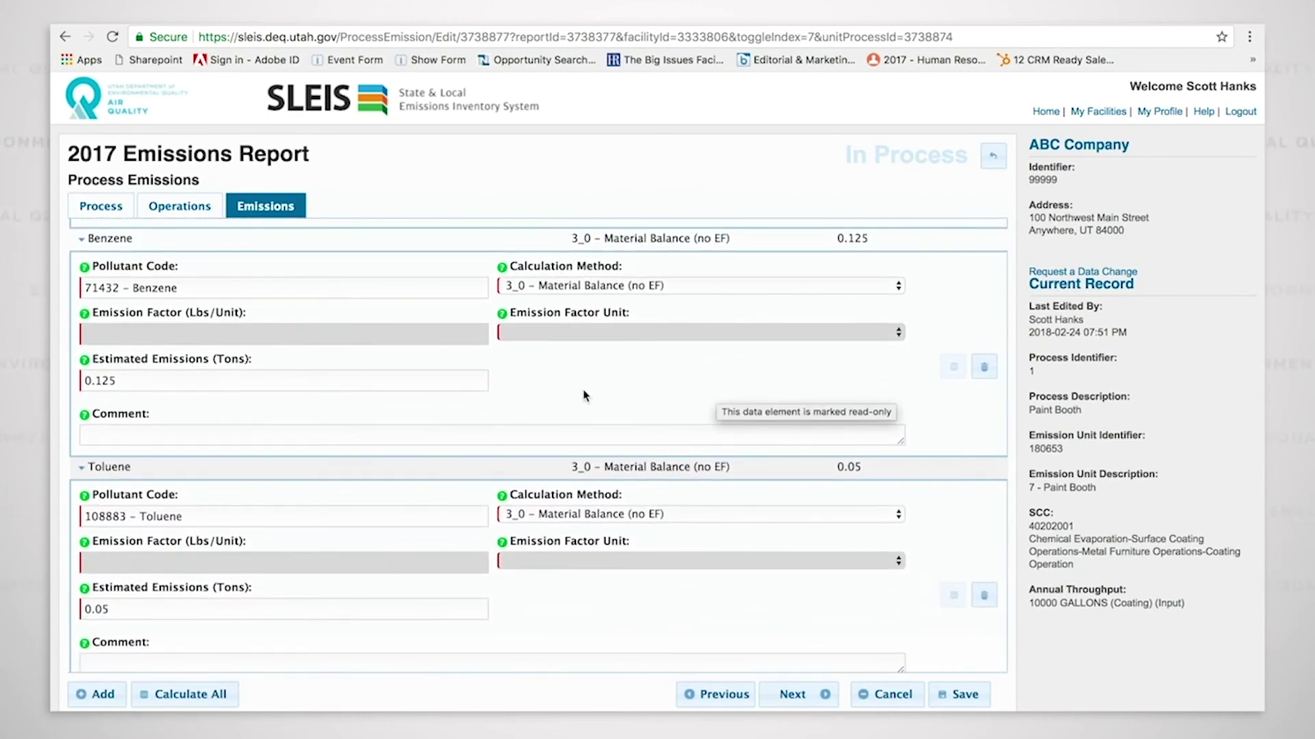
click(710, 287)
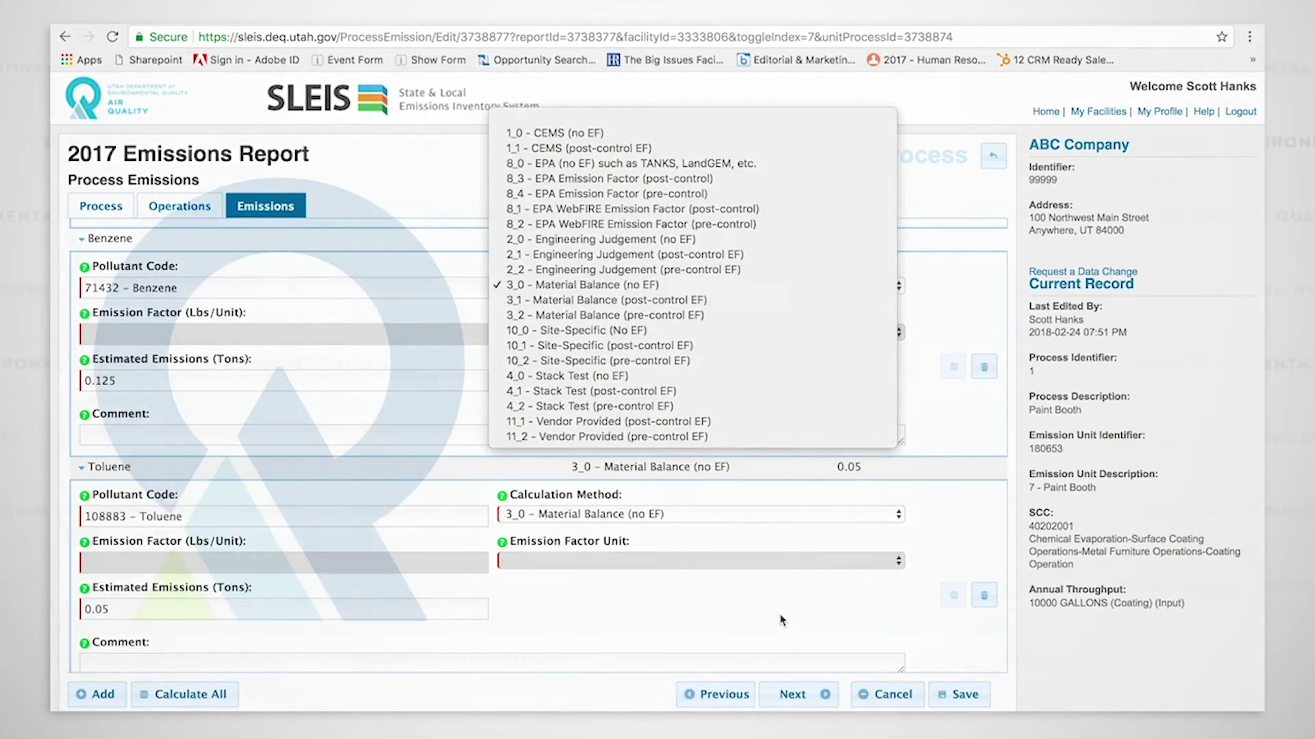
click(778, 616)
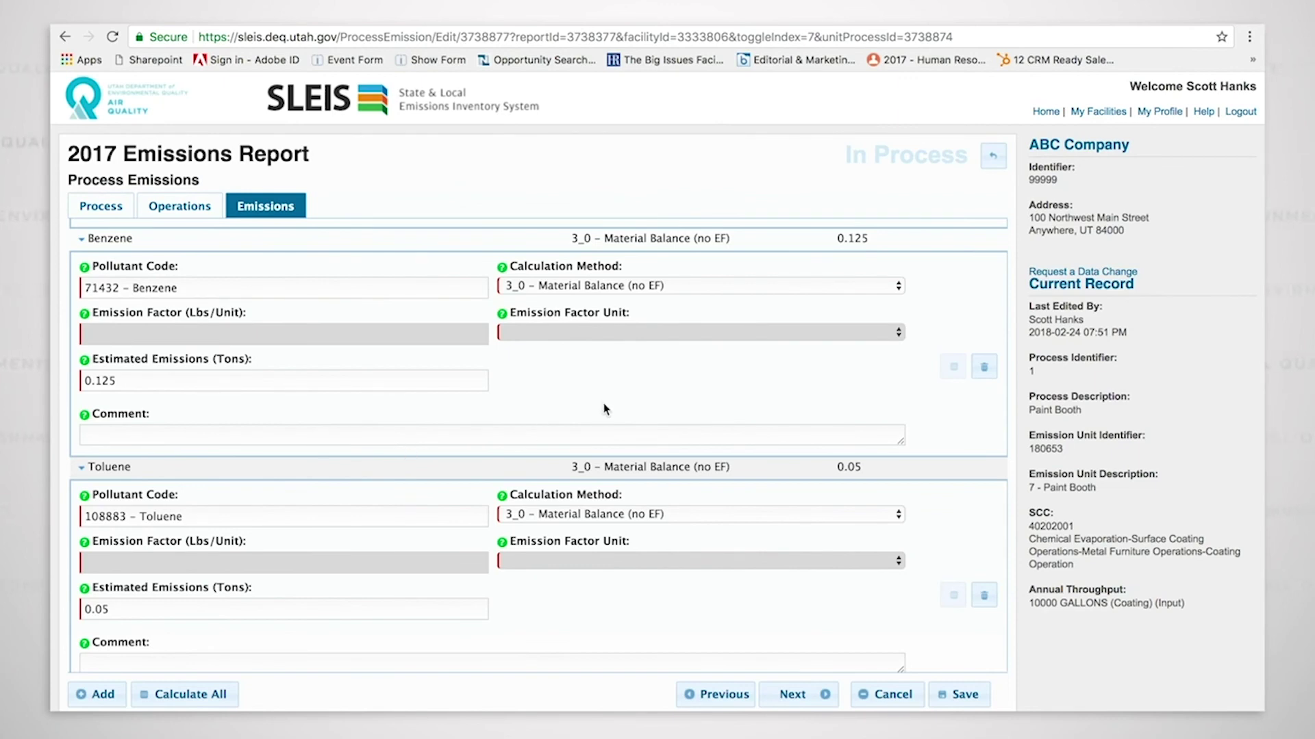
- Return to the process list, open the Non Road Tailpipe process for editing, and review its annual throughput and operating schedule
click(993, 155)
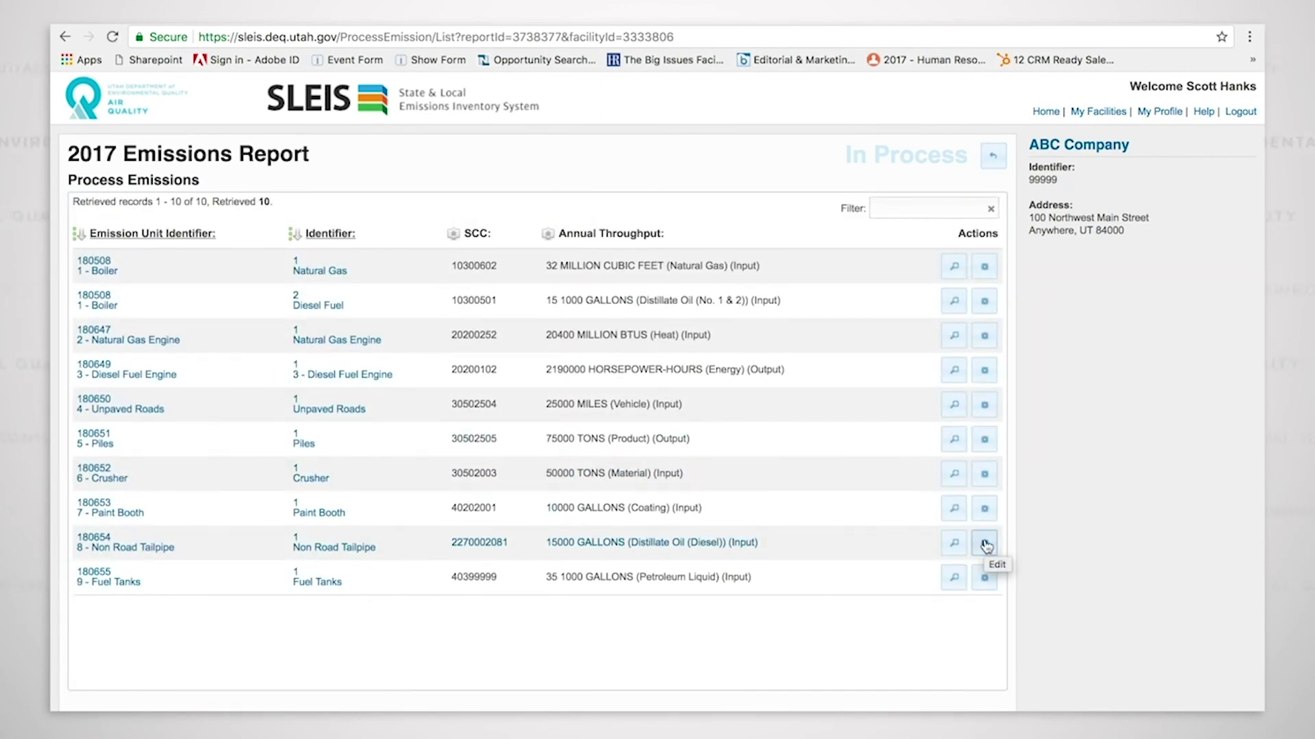
click(985, 544)
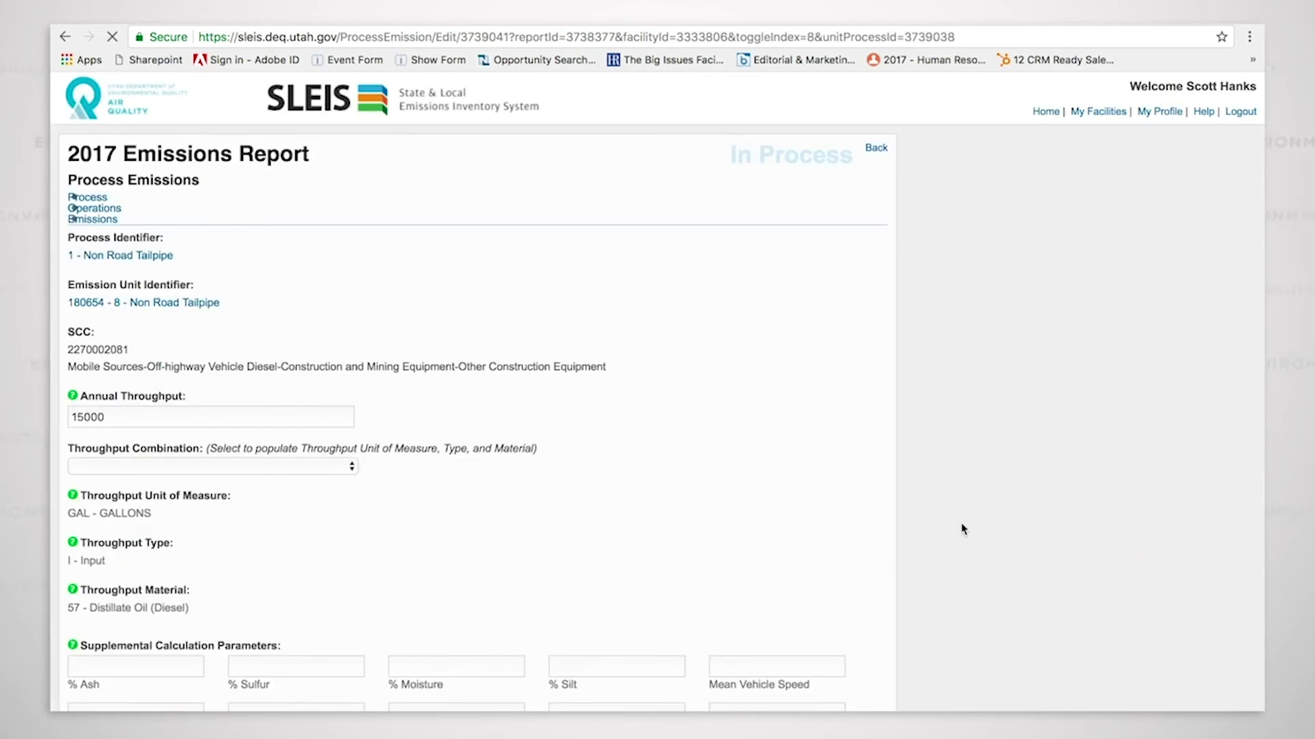
scroll(780, 480, down, 2)
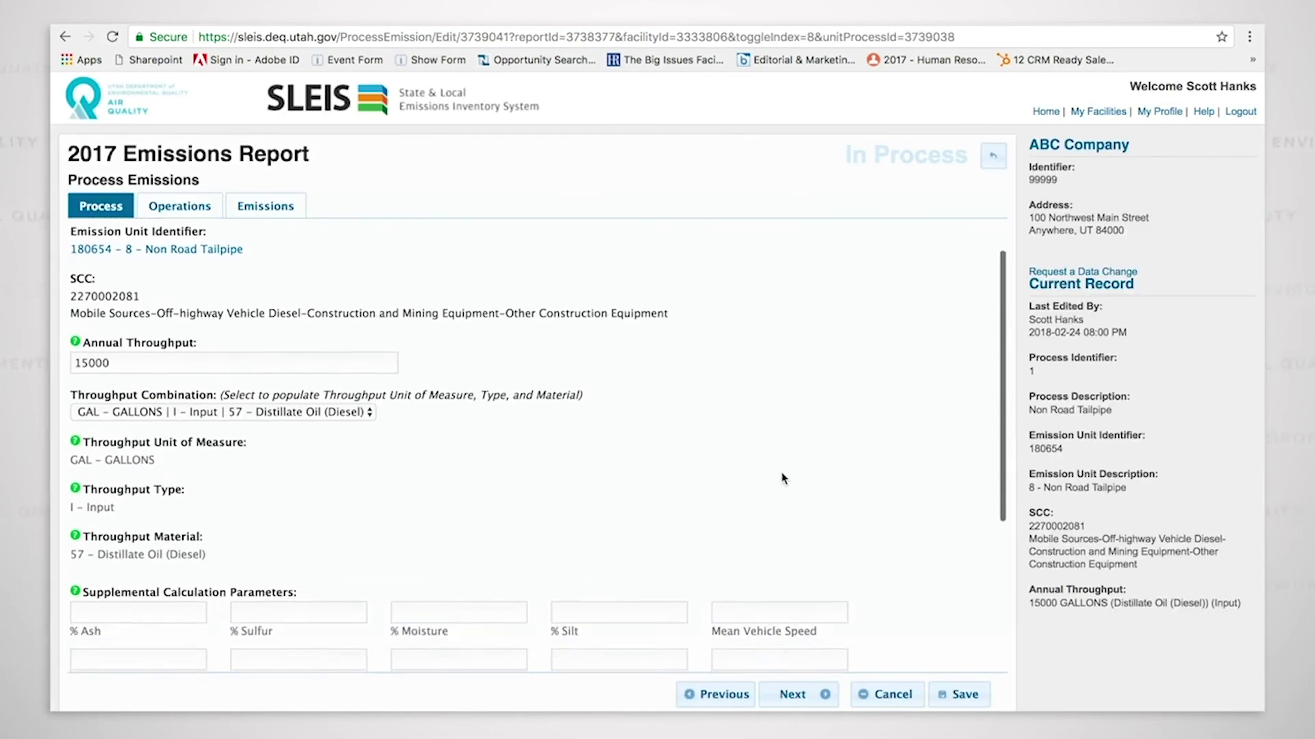
scroll(779, 482, up, 1)
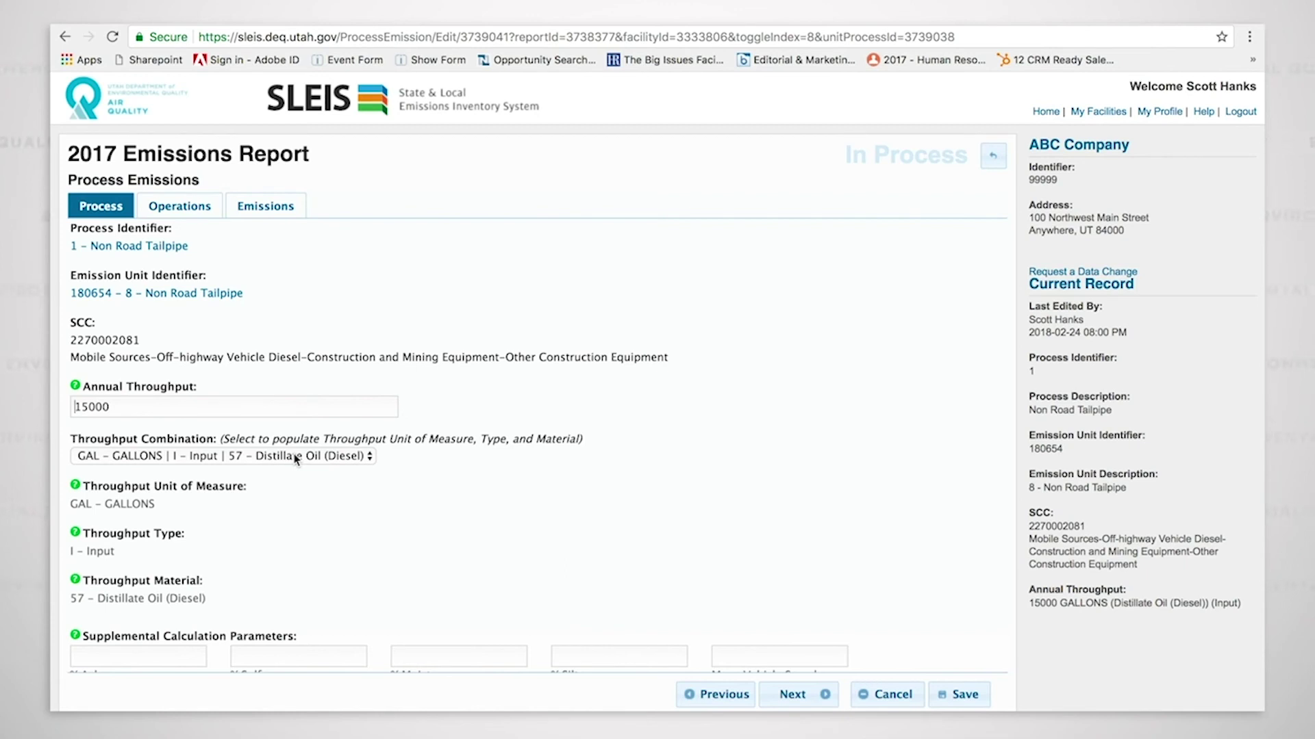
scroll(296, 459, down, 1)
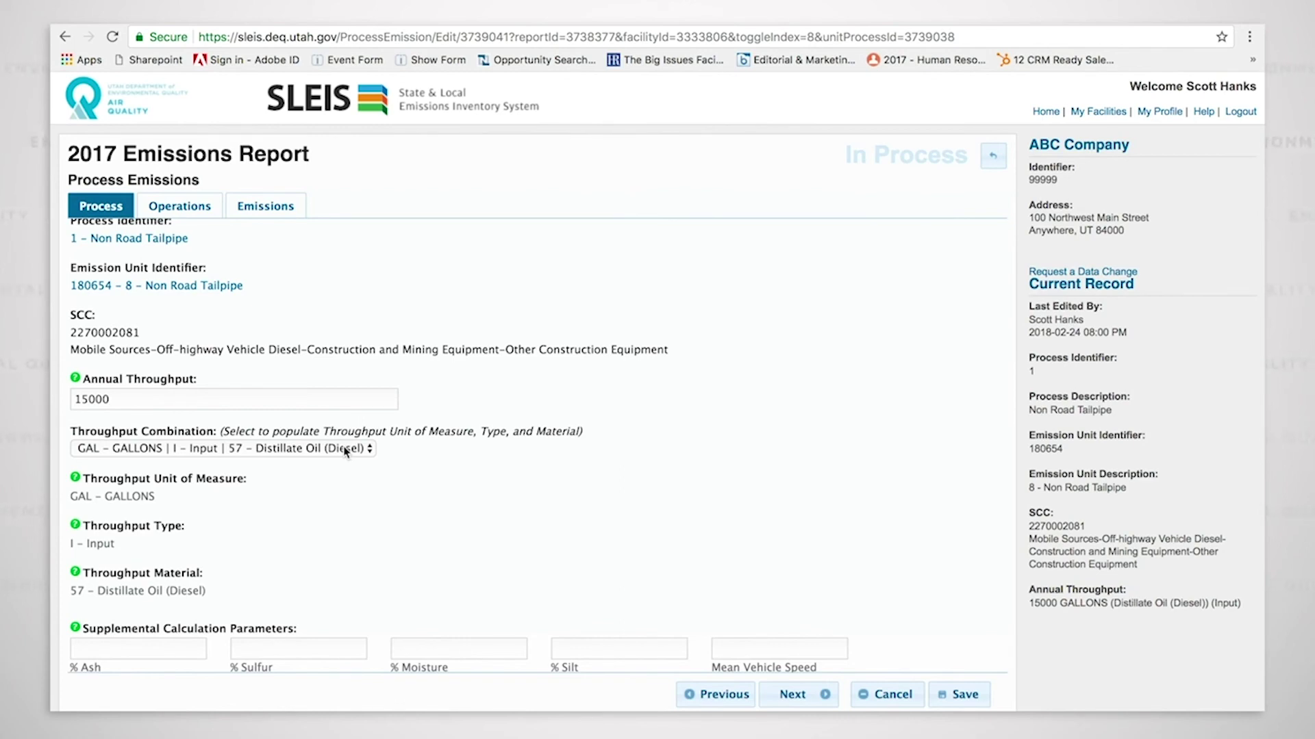
click(180, 206)
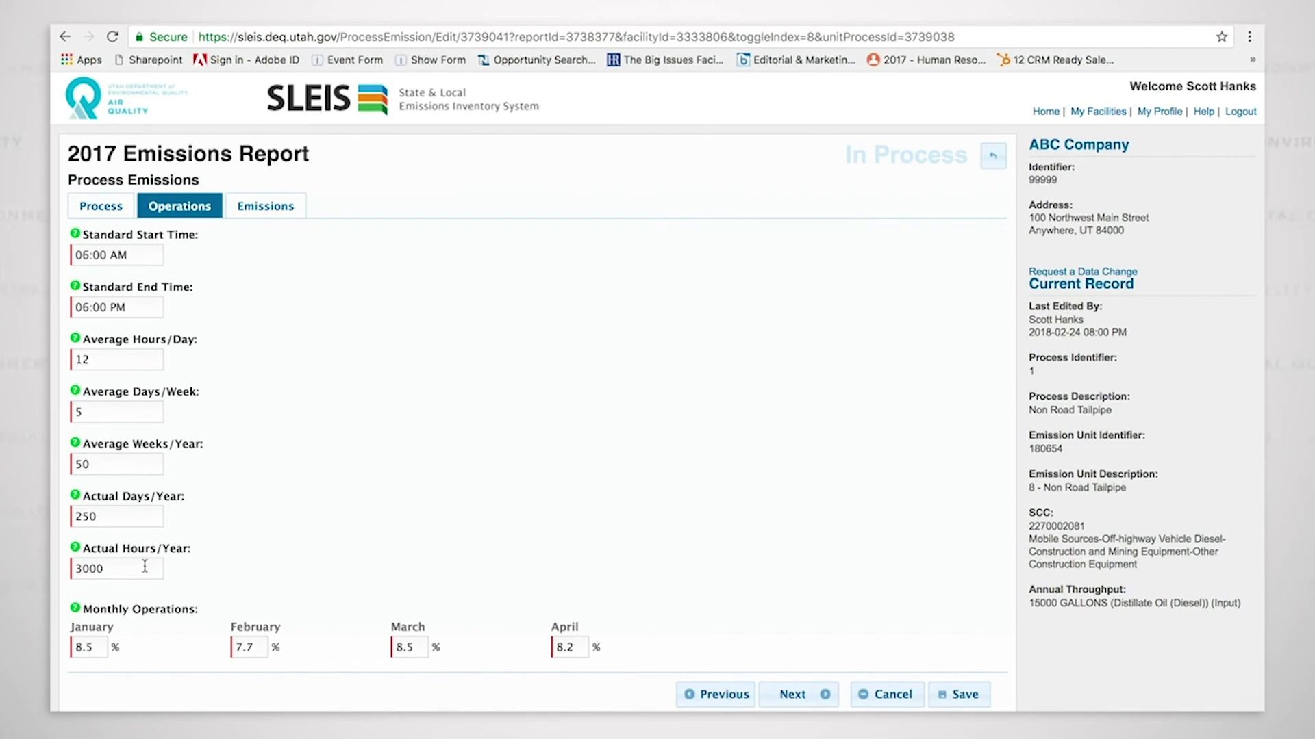
- Change the Non Road Tailpipe's throughput combination to HR – HOUR | I – Input | 57 – Distillate Oil (Diesel), then recheck its operating hours
click(100, 206)
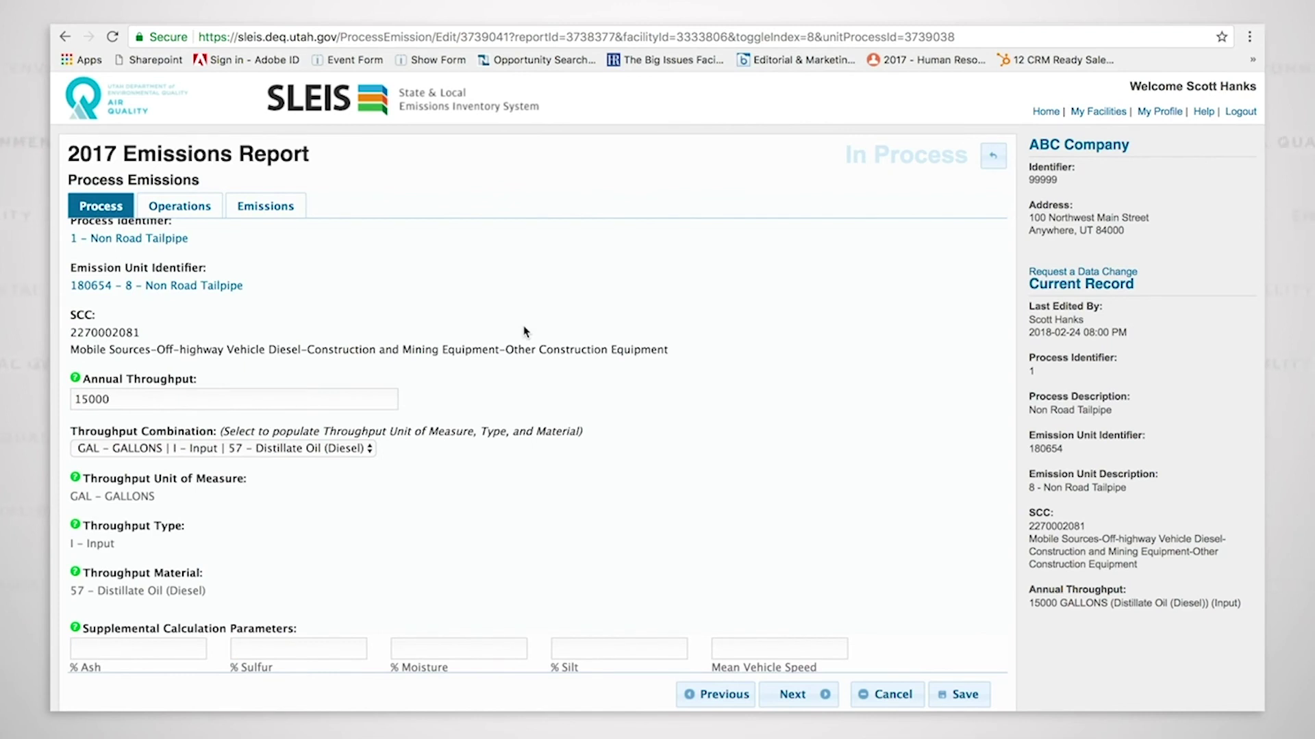
click(274, 450)
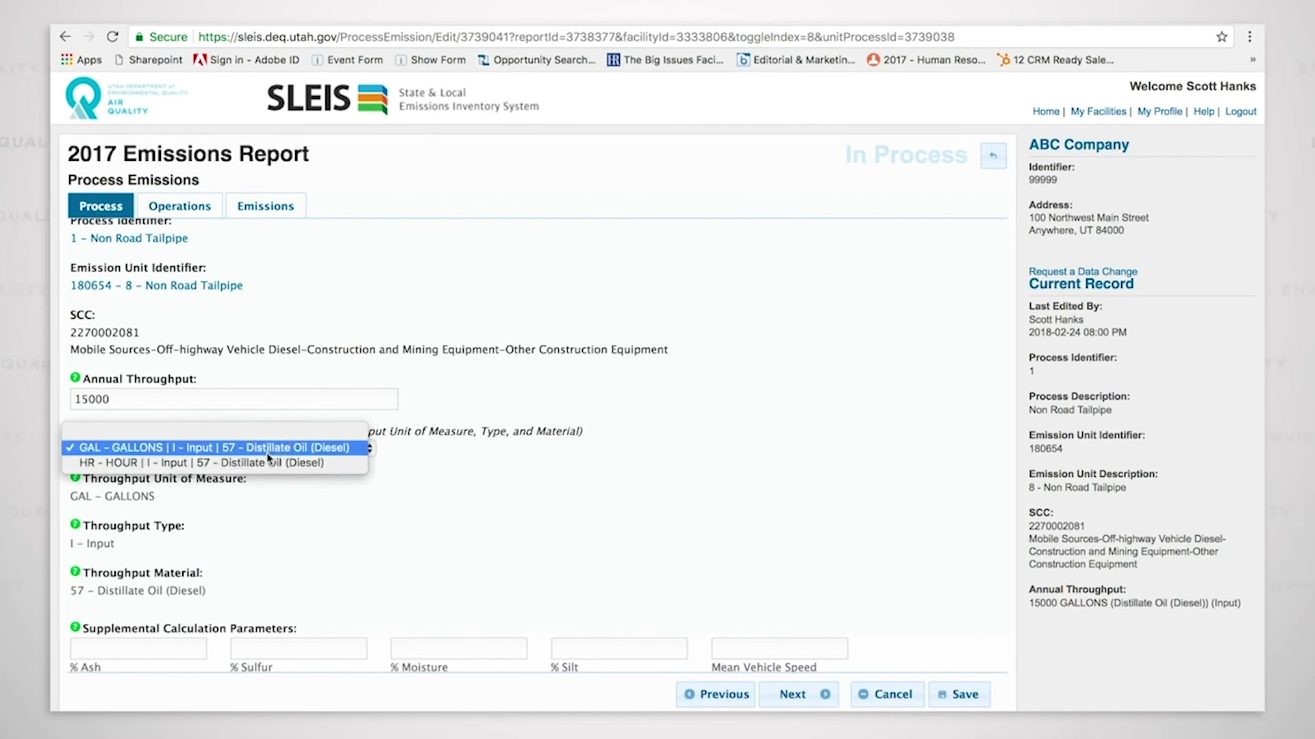
click(267, 463)
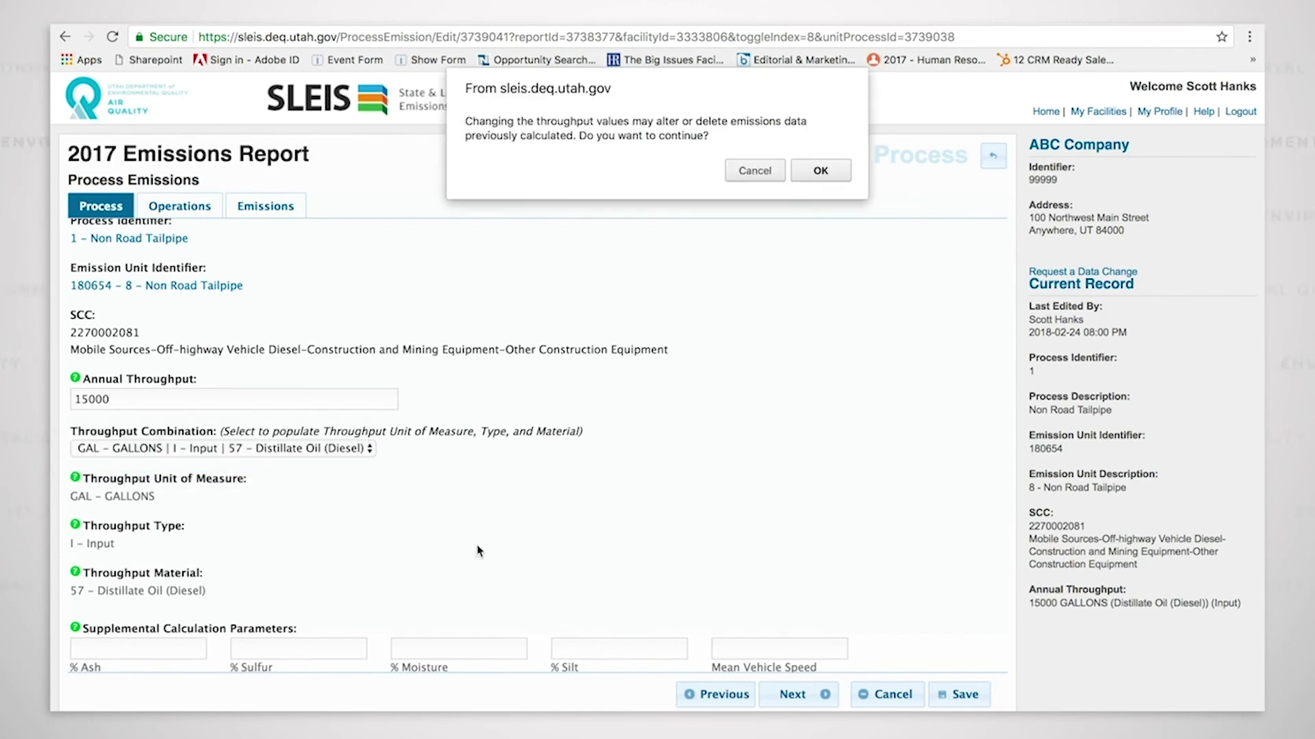
click(818, 173)
scroll(242, 489, down, 1)
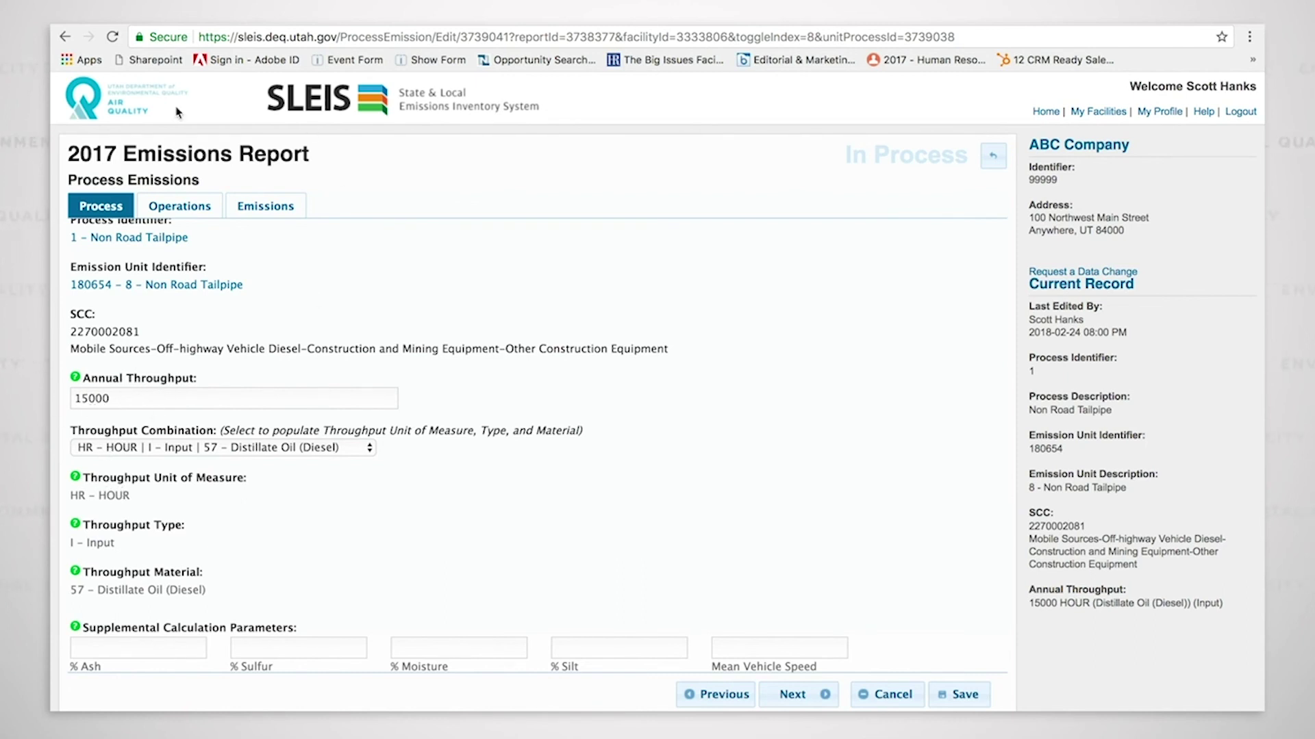
click(176, 210)
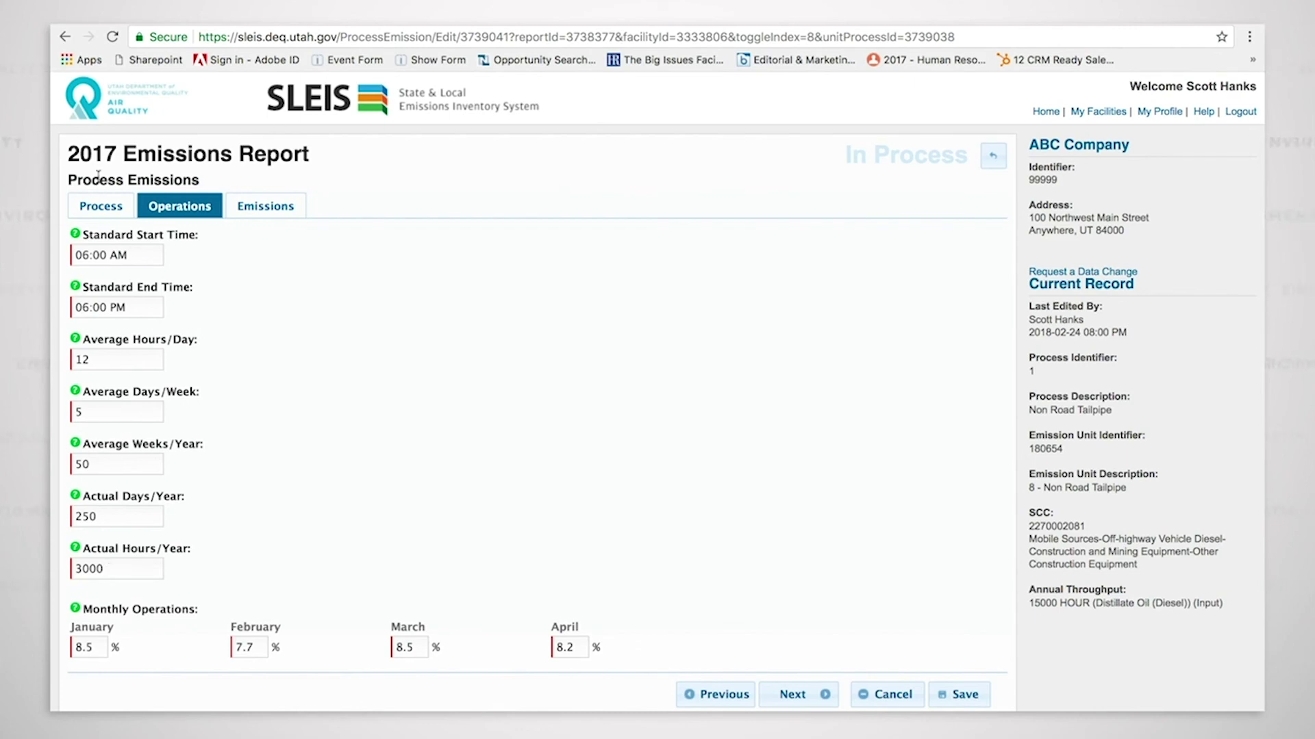
click(115, 215)
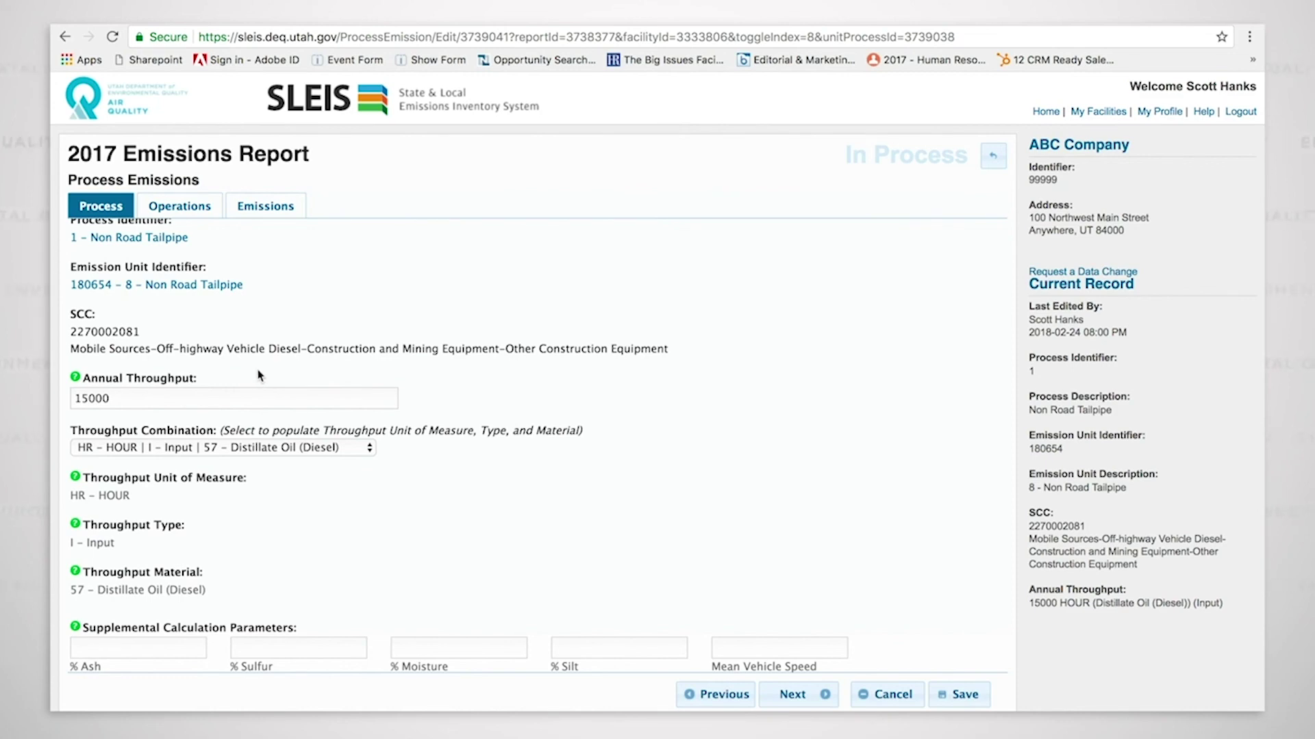
- Expand the Non Road Tailpipe's emission details for PM10-PRI, PM25-PRI, SO2, NOX, VOC and CO
click(277, 212)
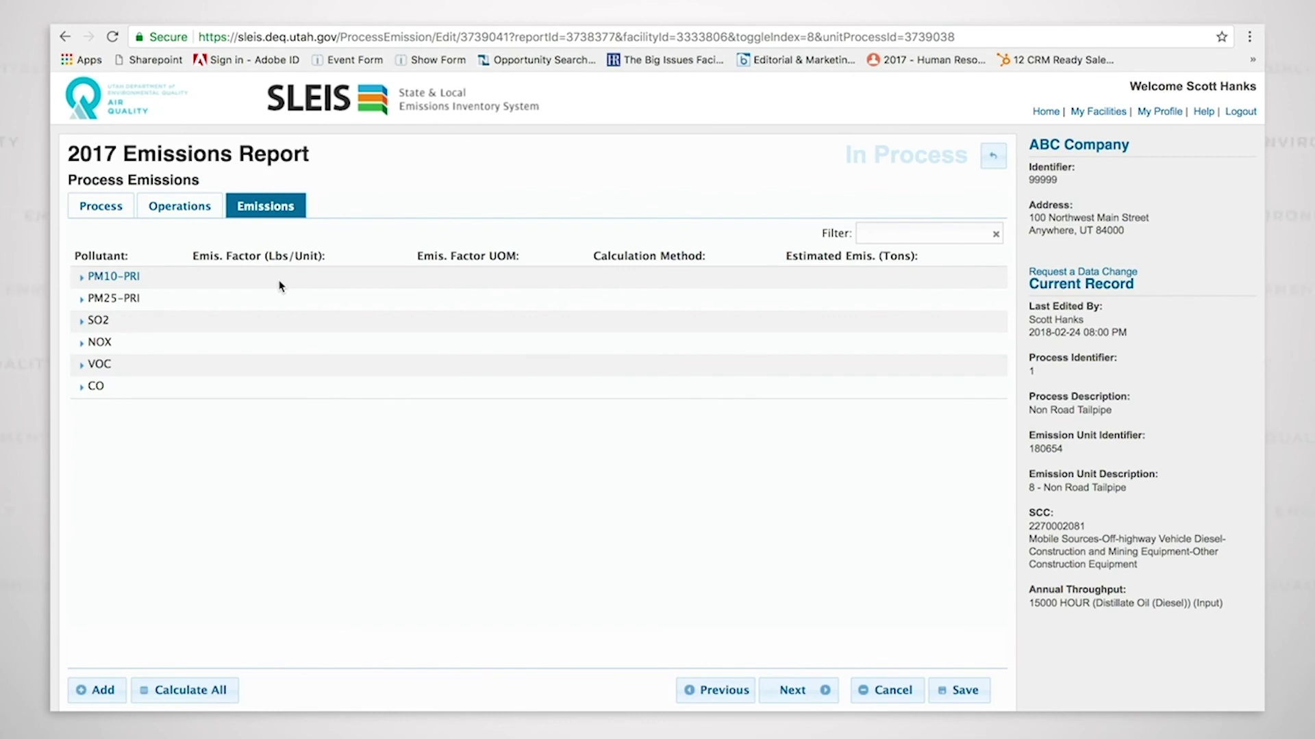
click(257, 280)
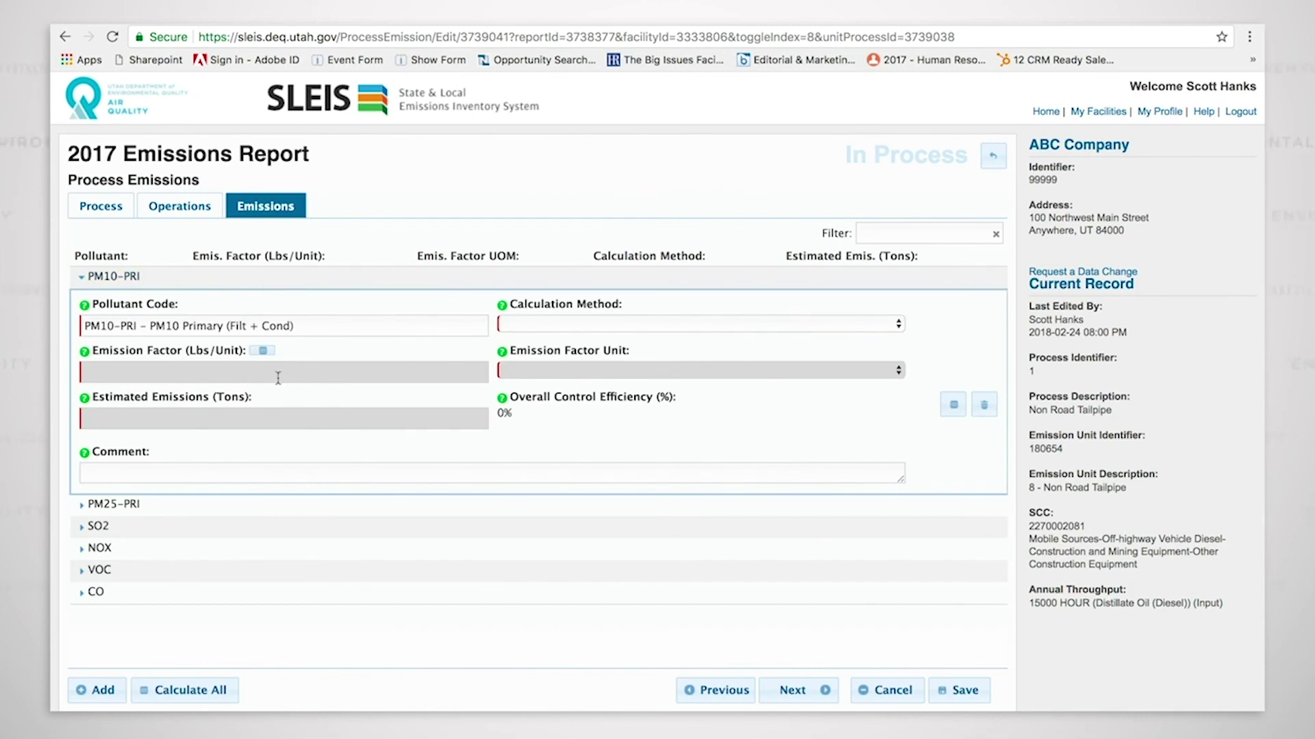
click(230, 507)
click(232, 586)
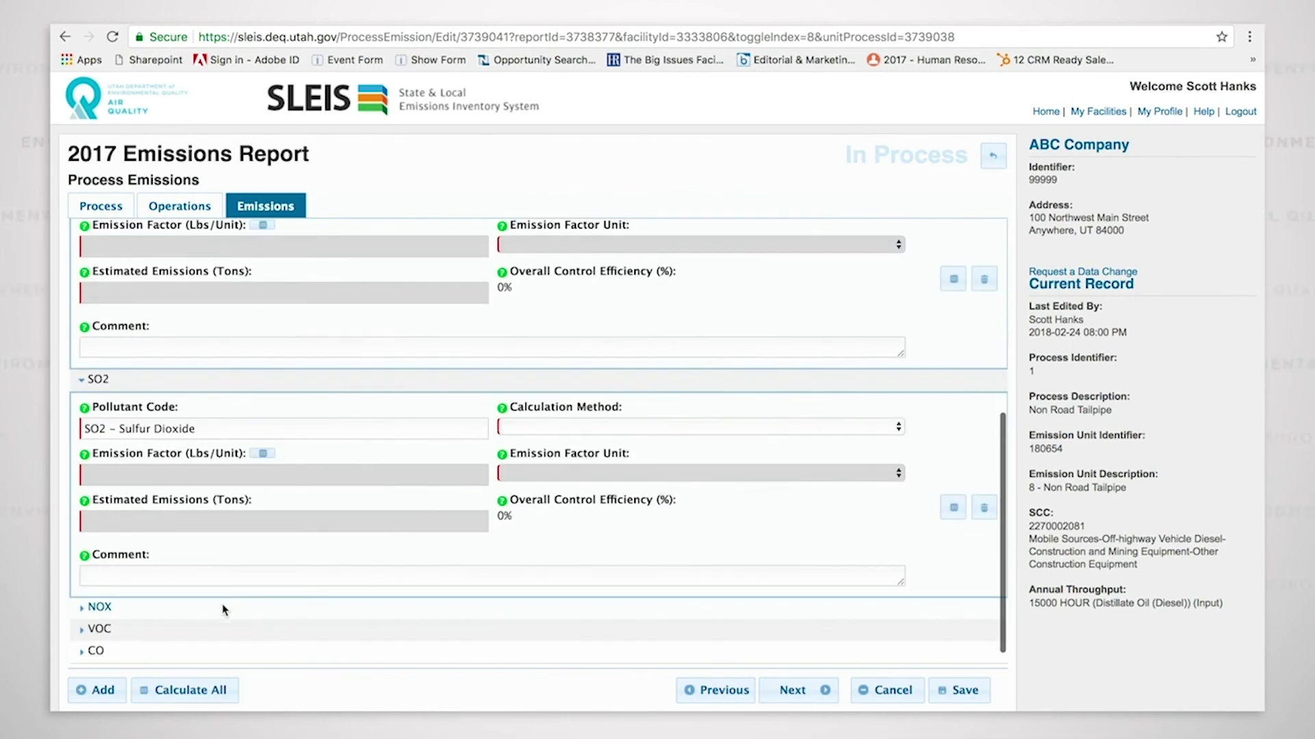
click(223, 609)
click(217, 631)
click(200, 652)
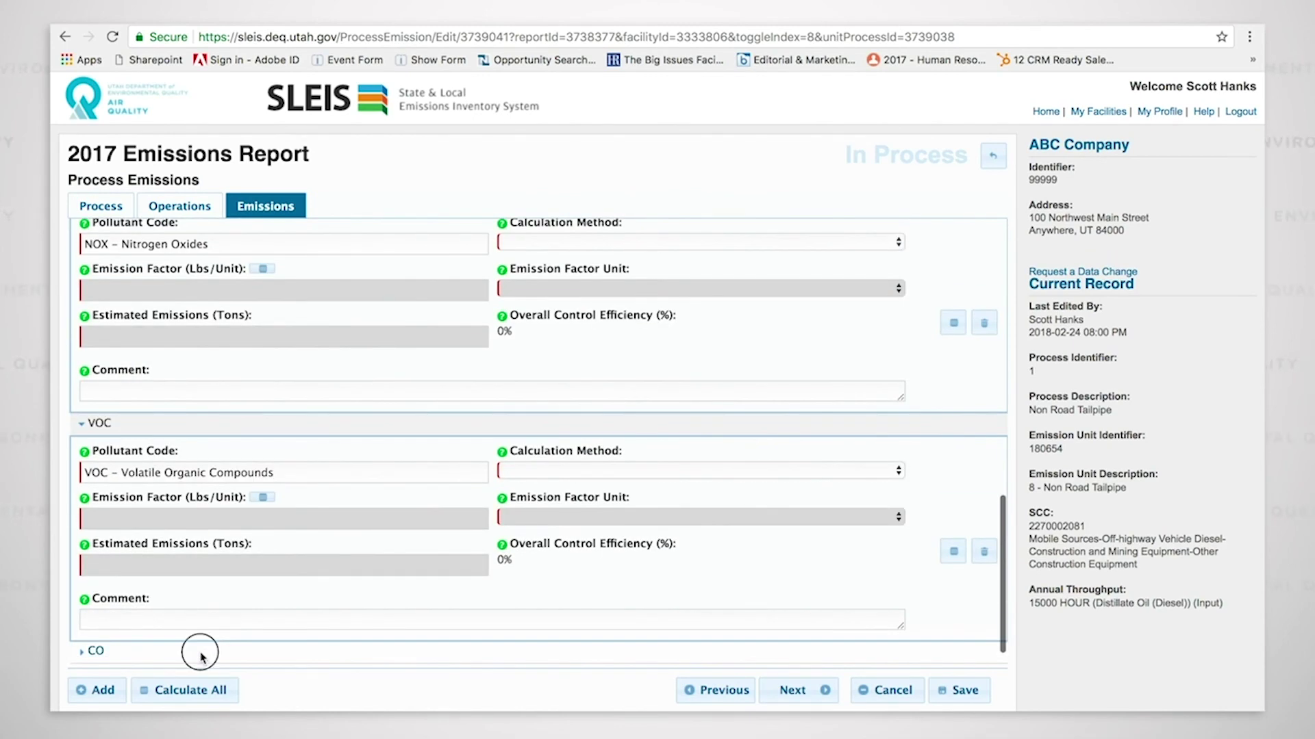
- Set PM10-PRI's calculation method to 8_2 – EPA WebFIRE Emission Factor (pre-control) and apply the uncontrolled UDAQ factor 0.10347562239
scroll(883, 479, up, 12)
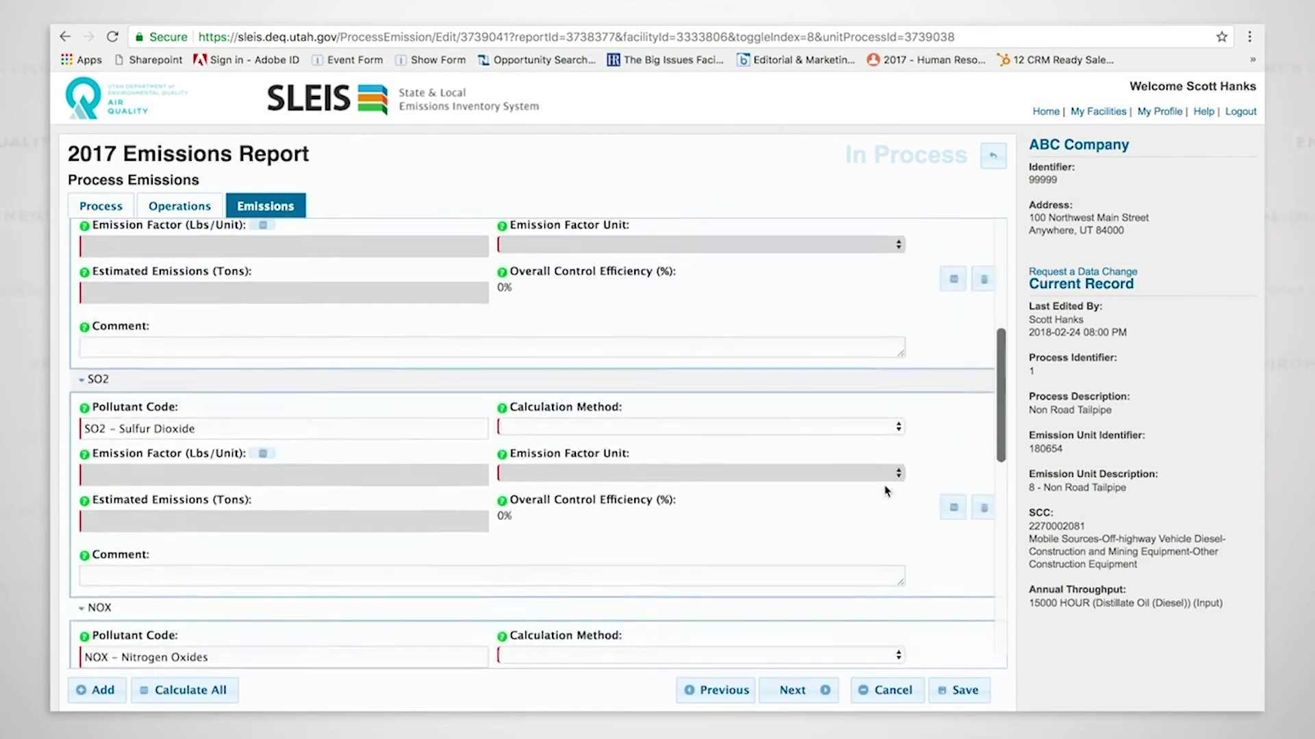
click(822, 324)
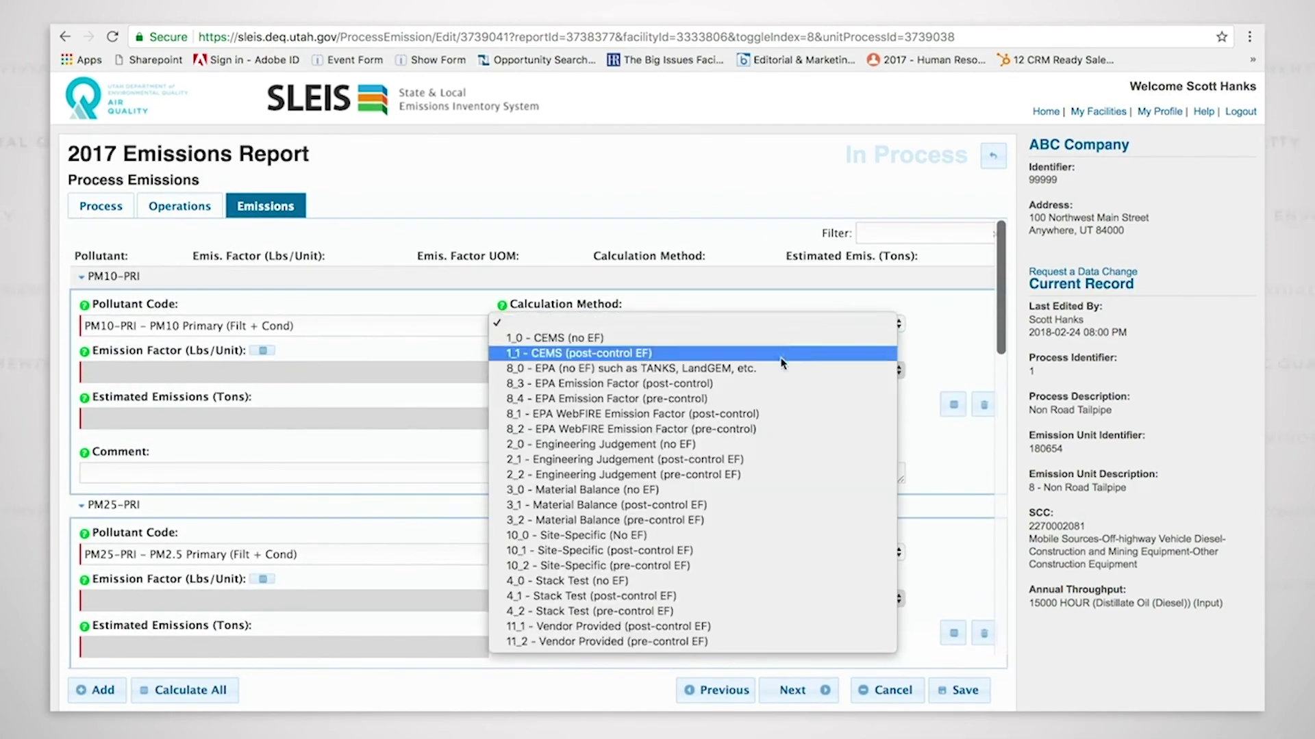
click(758, 429)
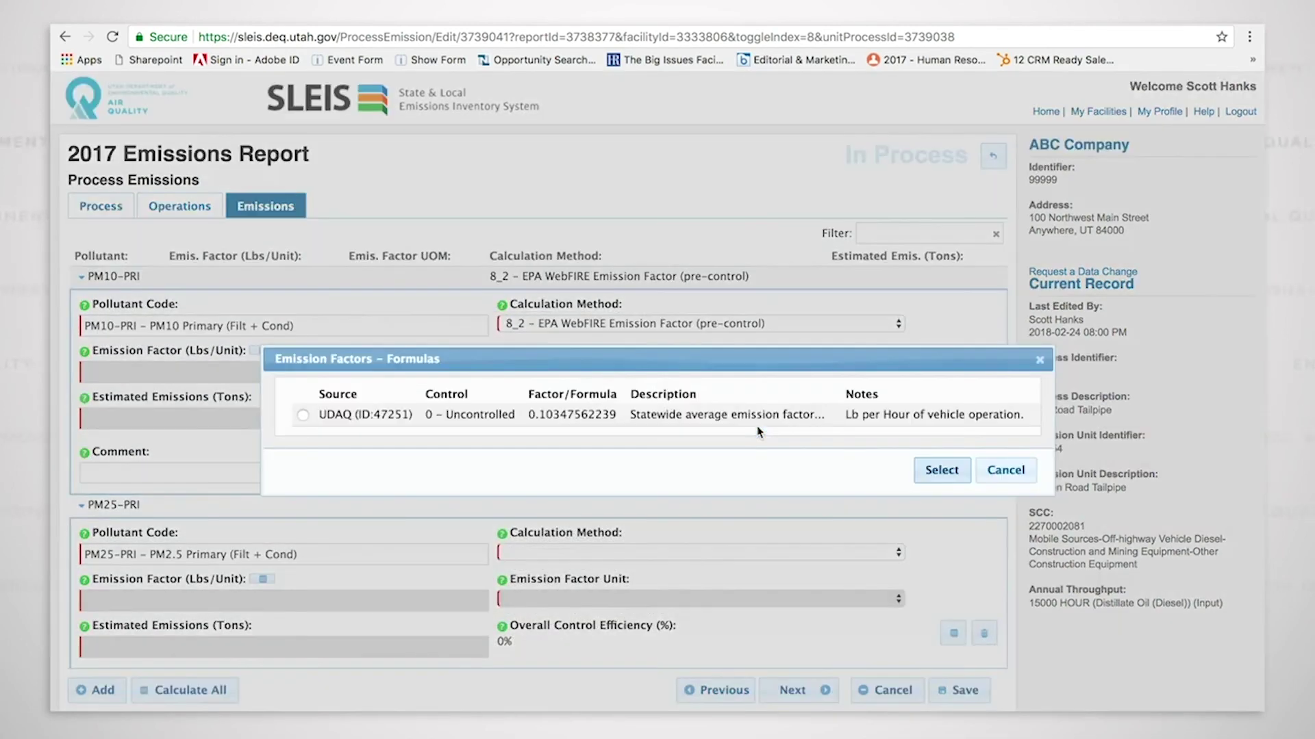
click(302, 415)
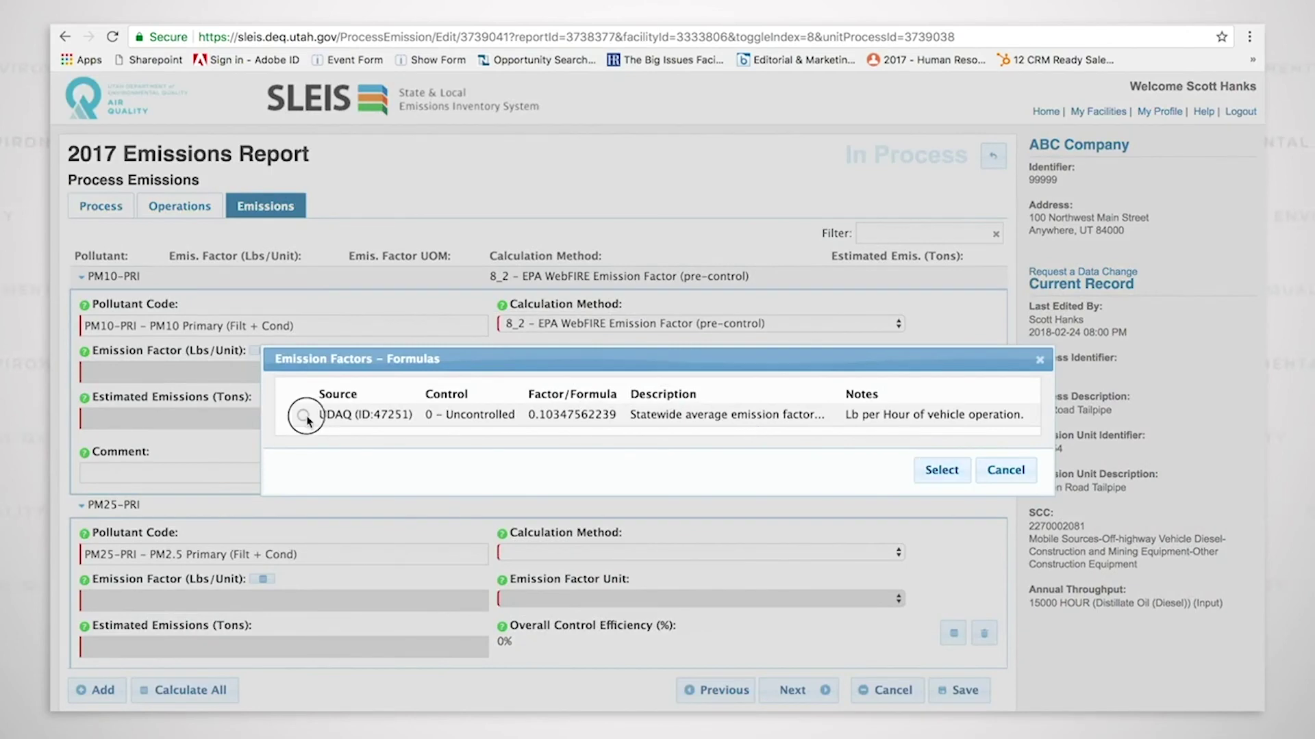
click(951, 474)
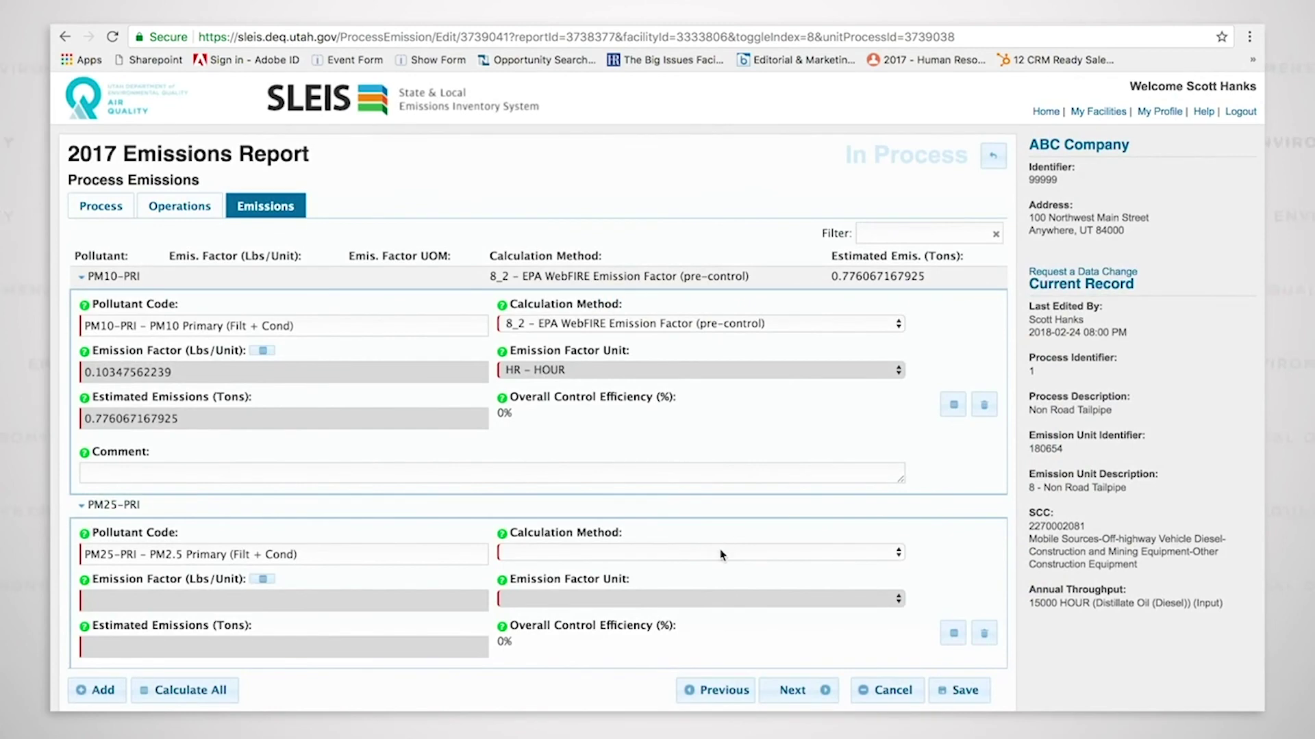
- Set PM25-PRI's calculation method to 8_2 – EPA WebFIRE Emission Factor (pre-control) and apply the uncontrolled UDAQ factor 0.10037135371
click(708, 552)
click(617, 658)
click(302, 415)
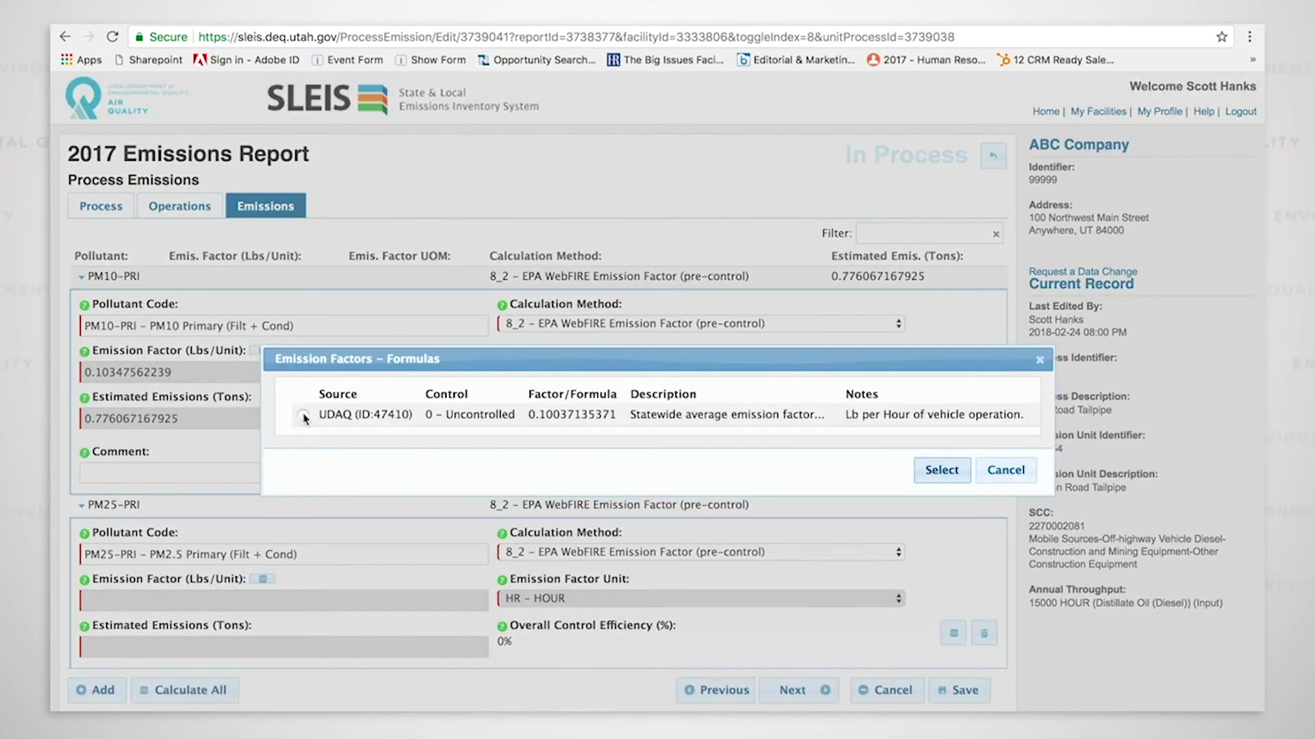
click(941, 469)
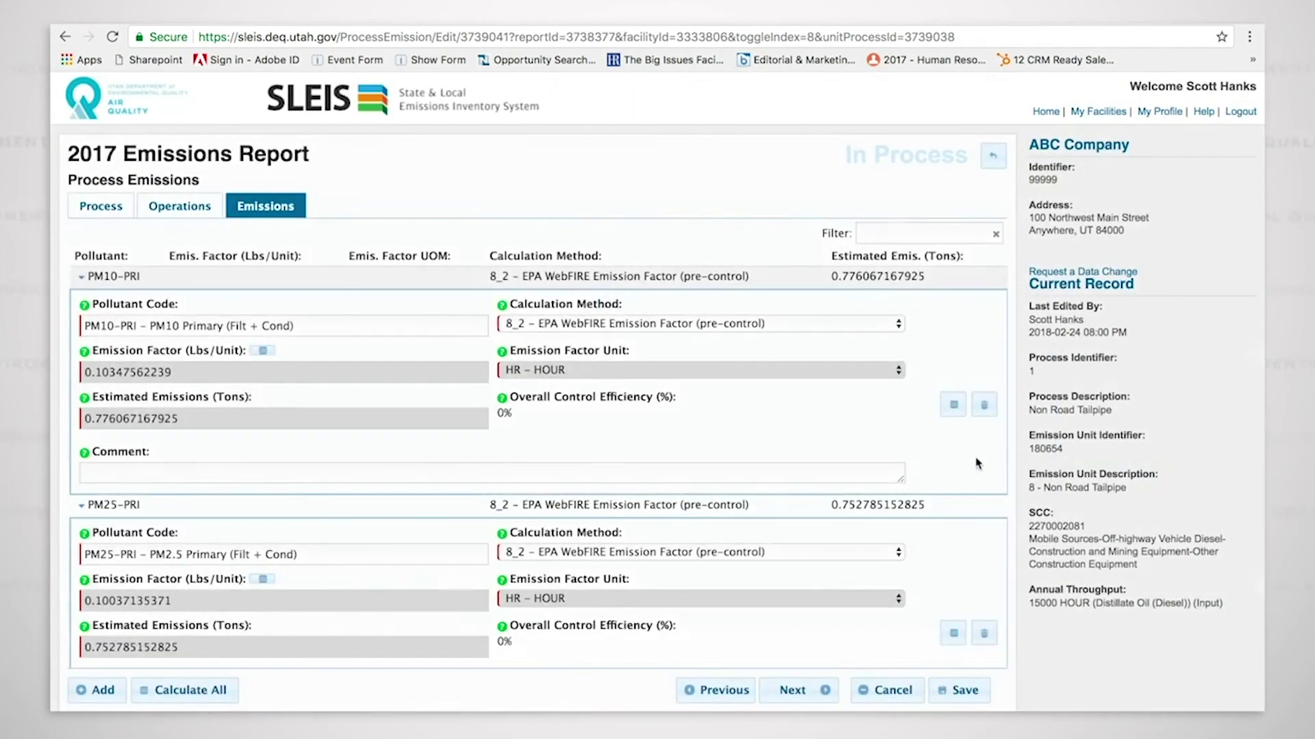
- Set SO2's calculation method to 8_2 – EPA WebFIRE Emission Factor (pre-control) and apply the uncontrolled UDAQ factor 0.0019617392758
scroll(939, 458, down, 1)
scroll(939, 457, down, 4)
click(856, 445)
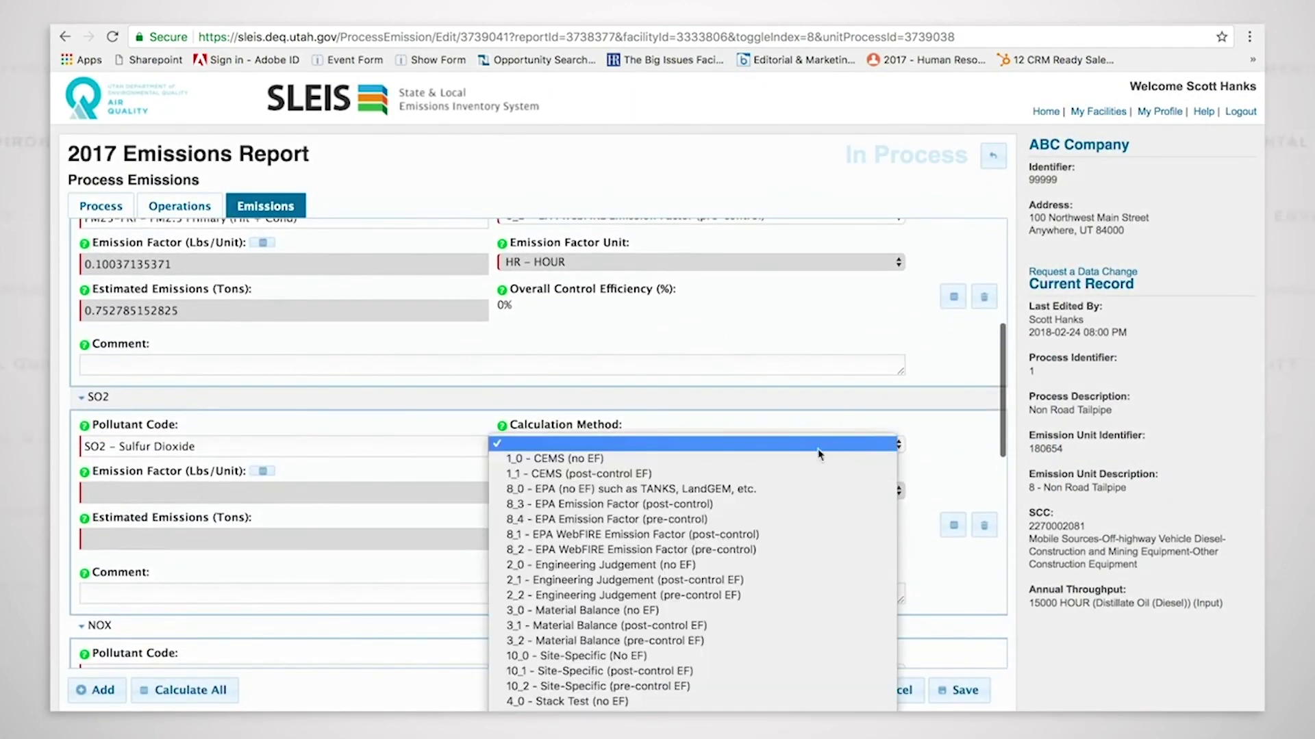
click(714, 552)
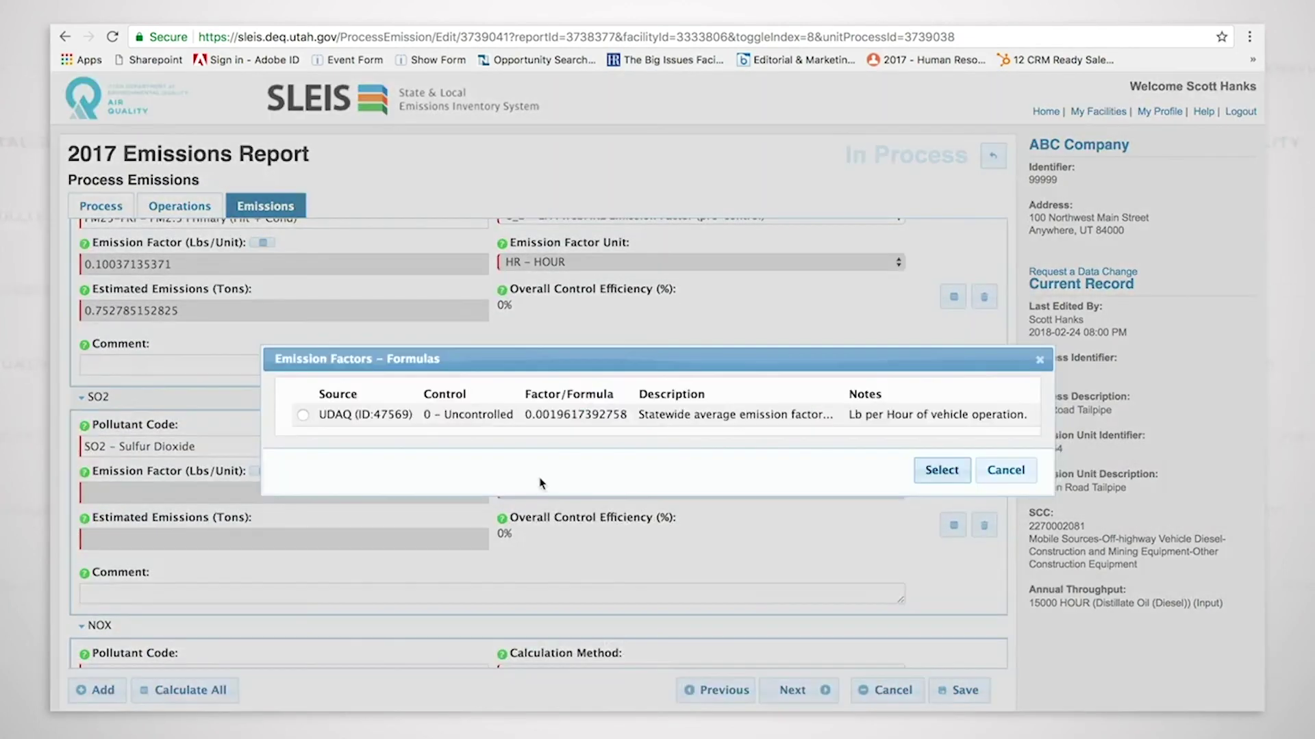
click(303, 415)
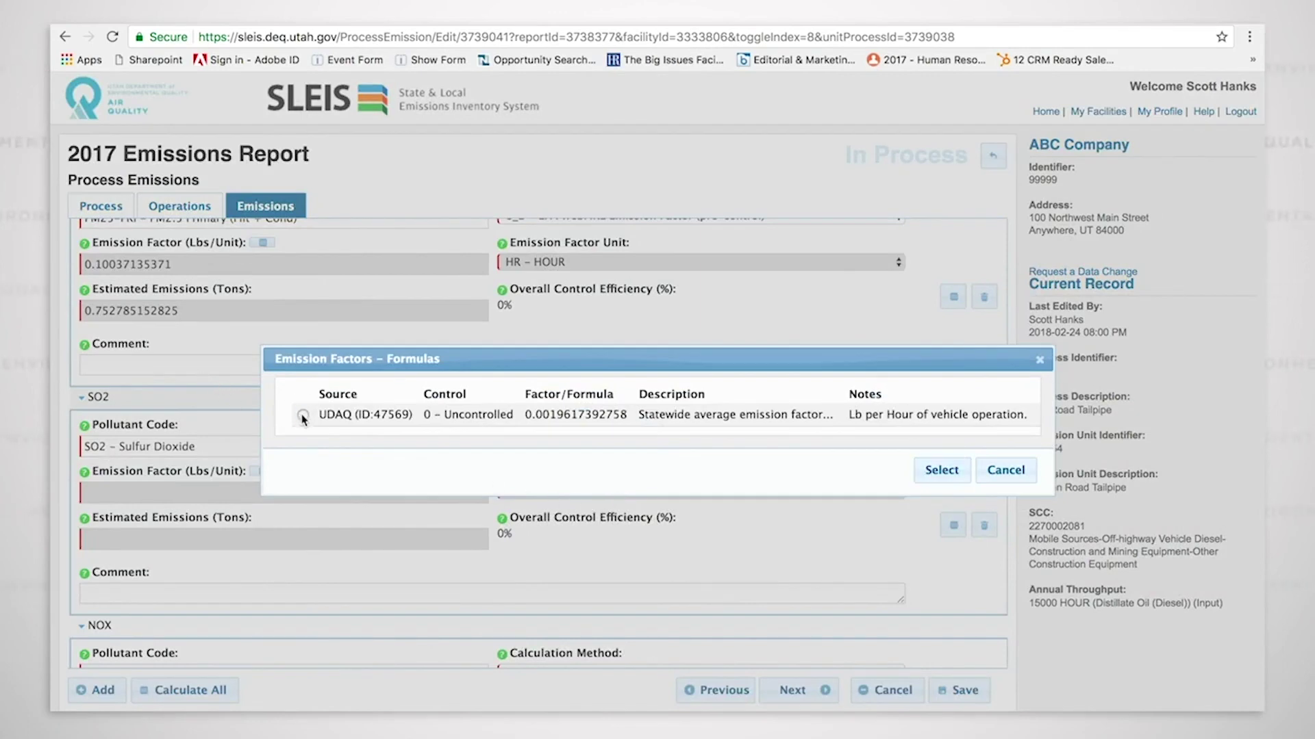
click(937, 471)
- Set NOX's calculation method to 8_2 – EPA WebFIRE Emission Factor (pre-control) and apply the uncontrolled UDAQ factor 1.6066248932
scroll(760, 452, down, 4)
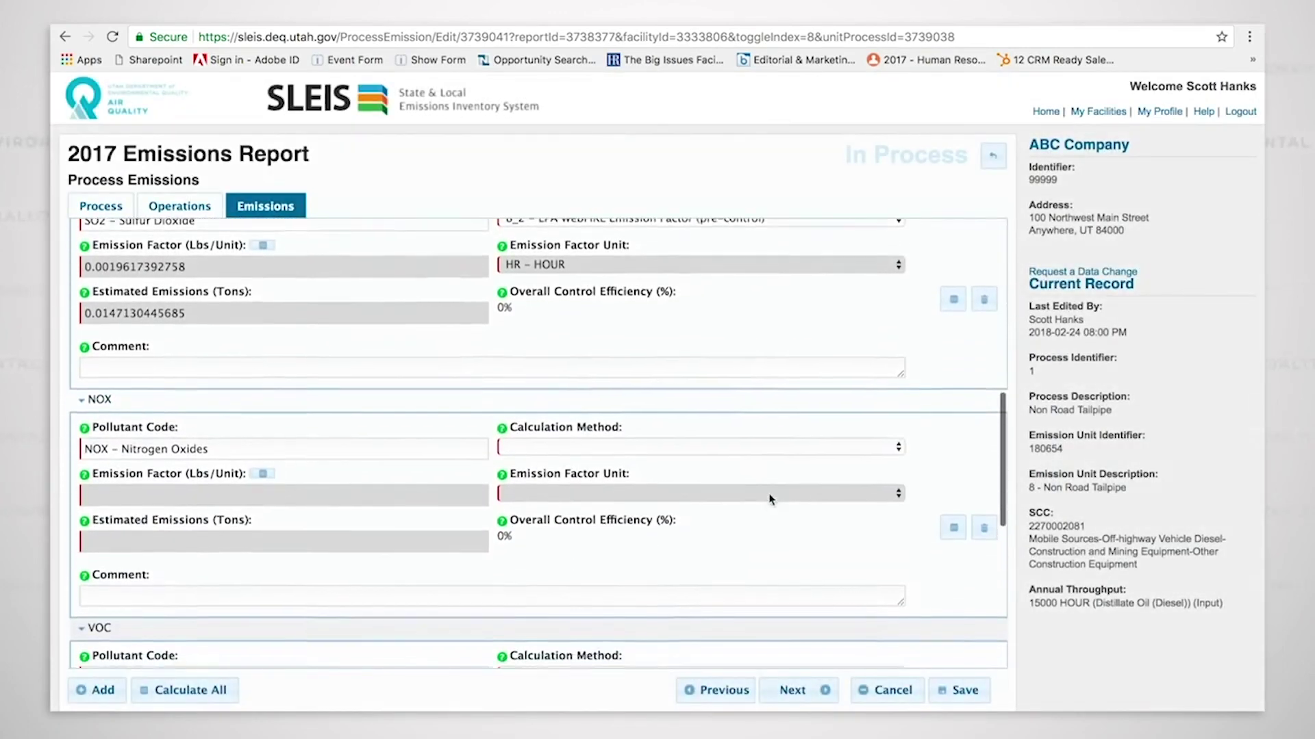
click(770, 422)
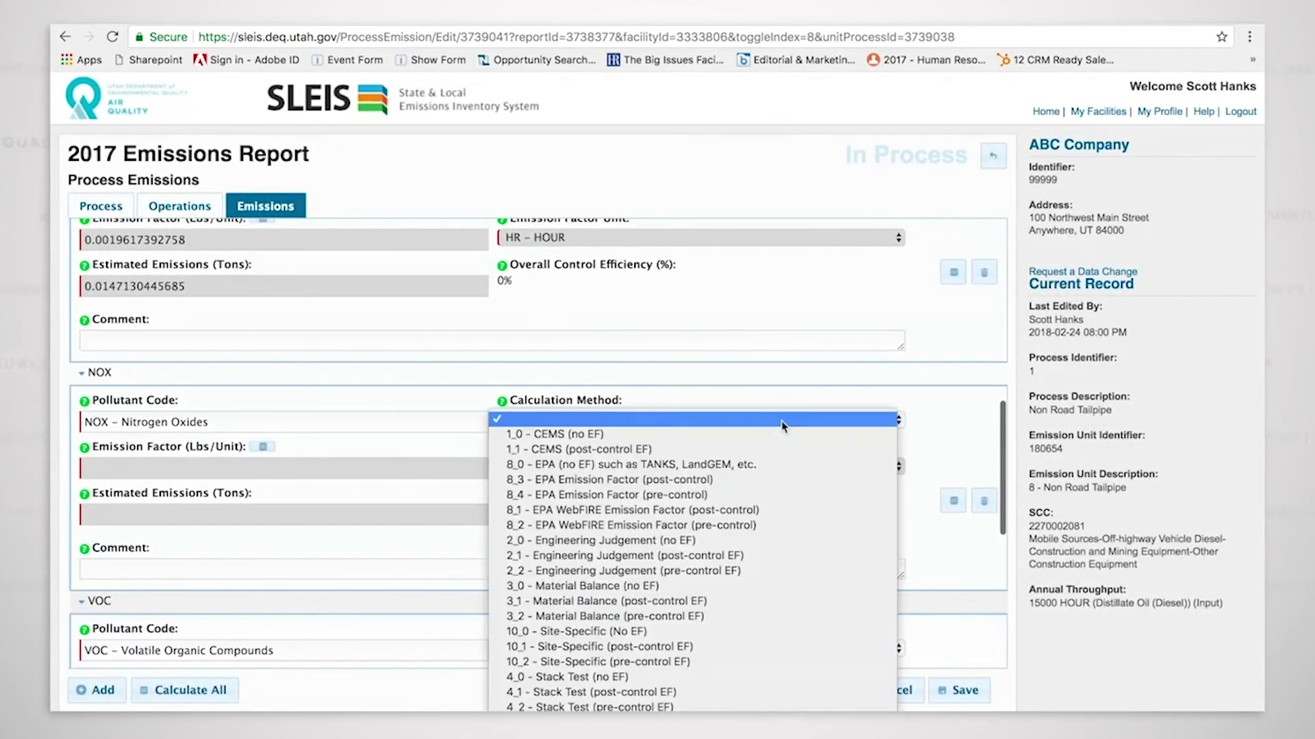
click(710, 526)
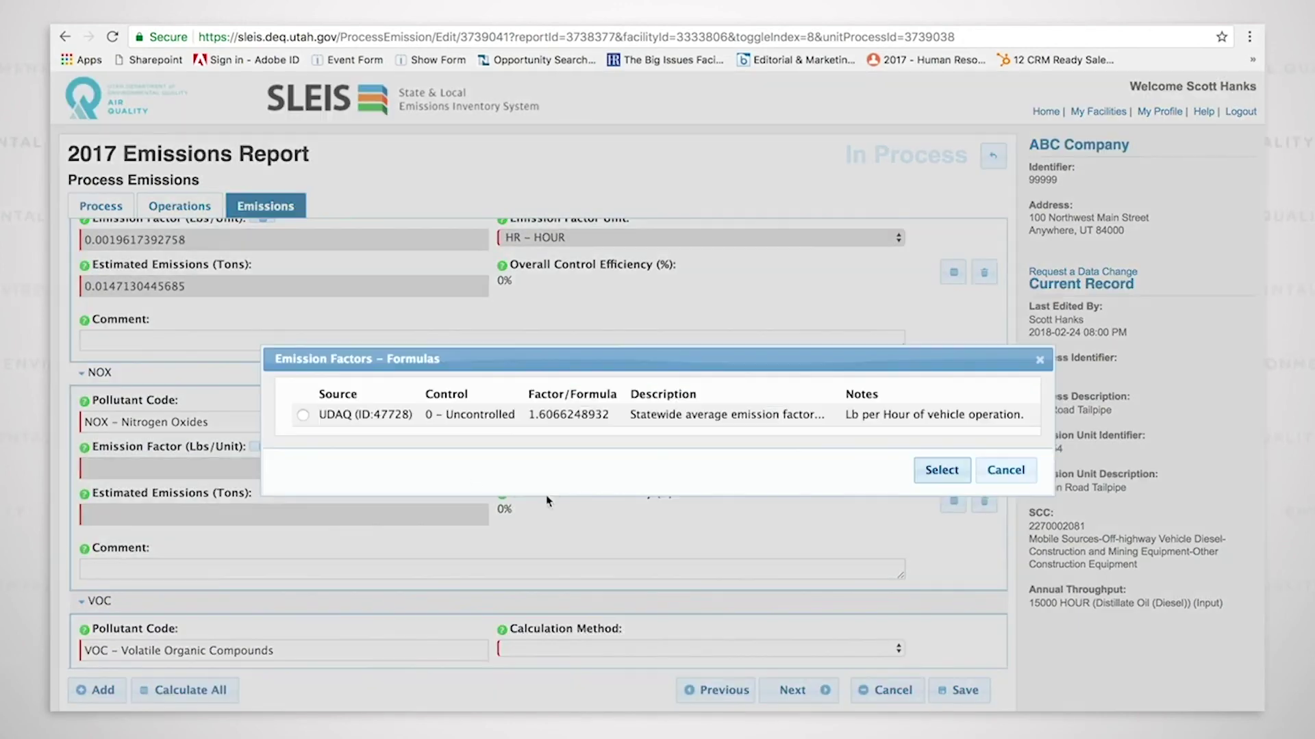
click(303, 415)
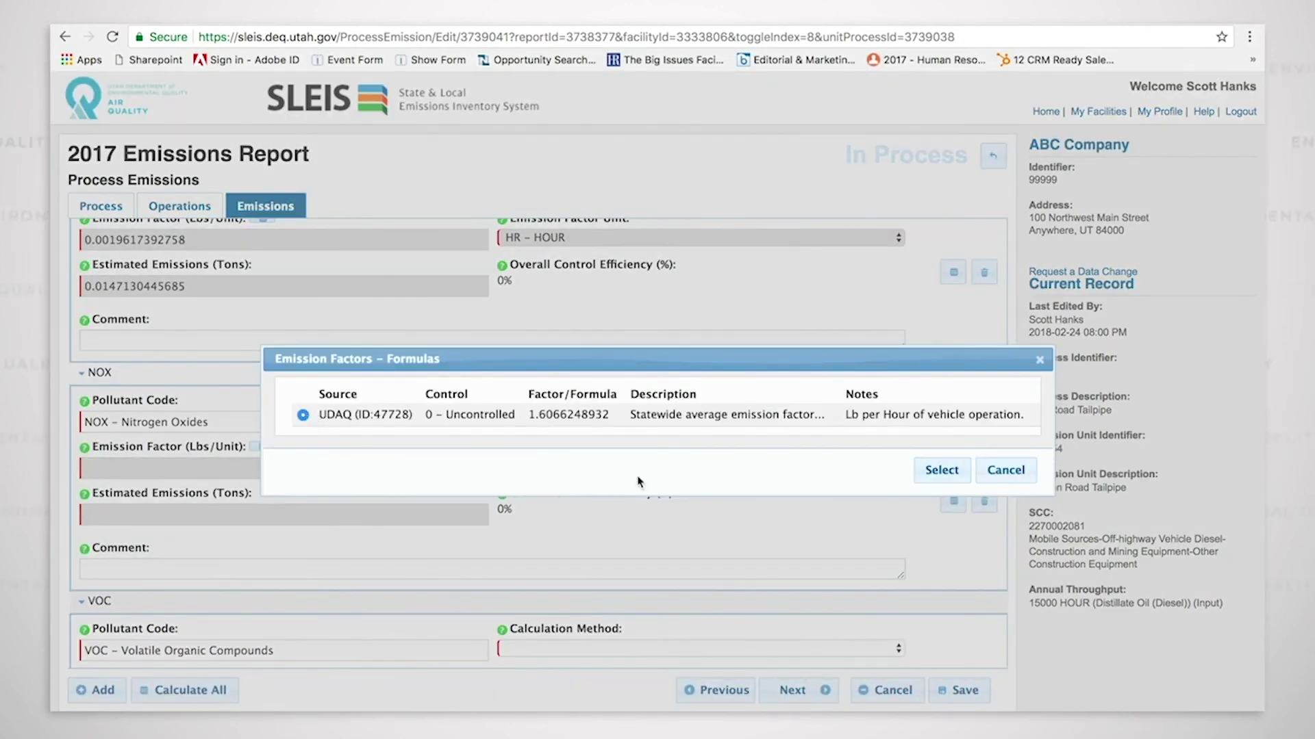
click(942, 471)
- Set VOC's calculation method to 8_2 – EPA WebFIRE Emission Factor (pre-control) and apply the listed emission factor 0.11331675077
scroll(760, 588, down, 3)
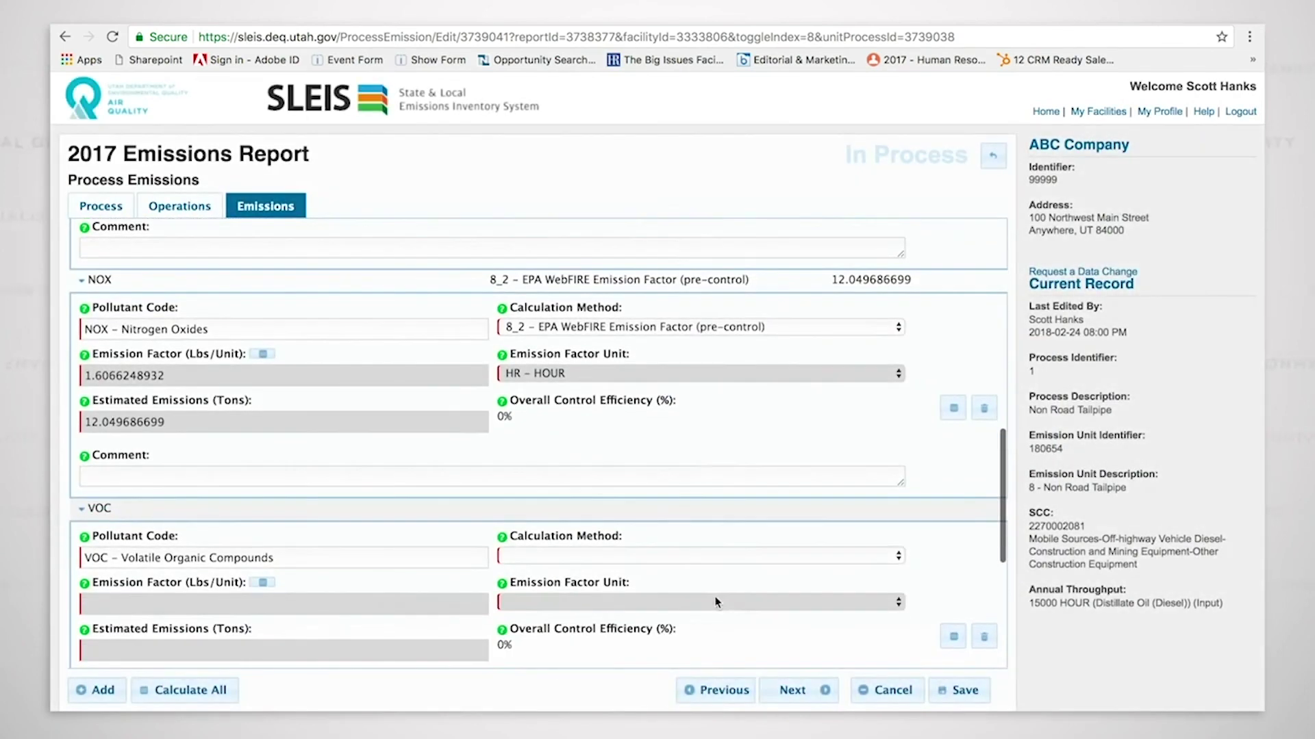
click(756, 556)
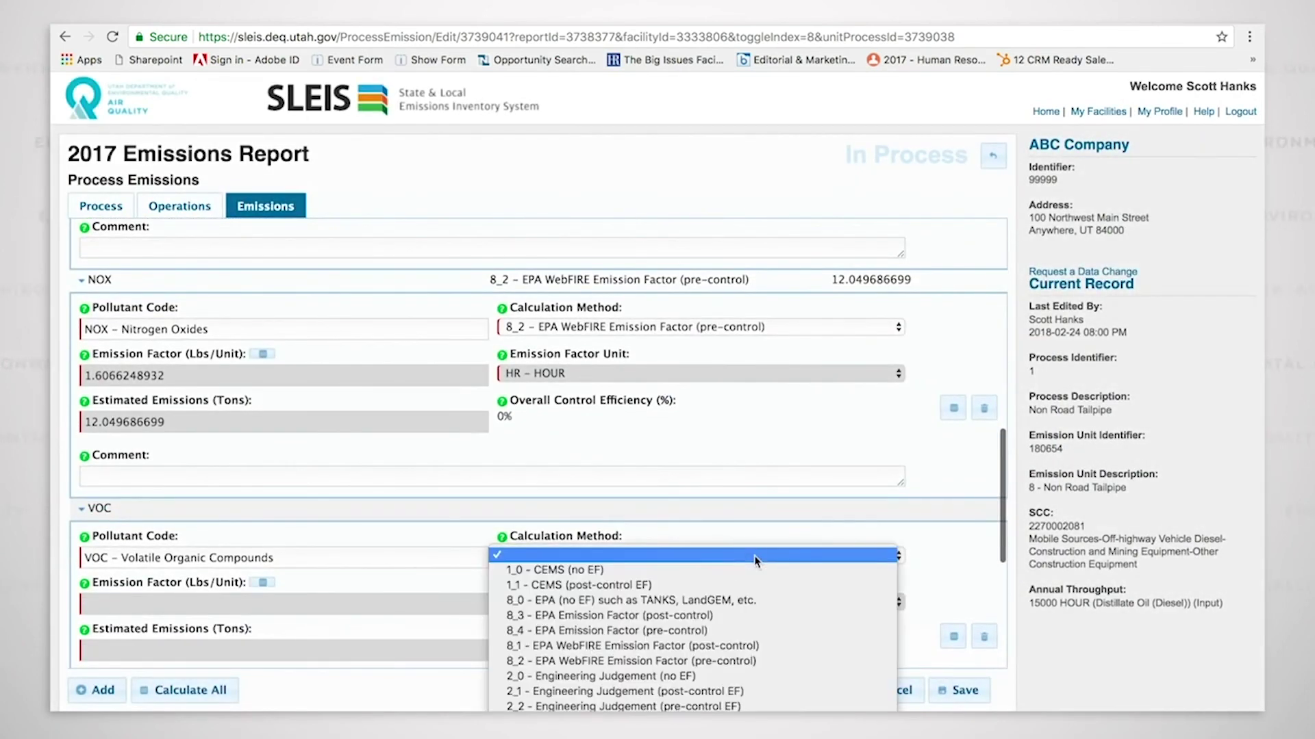
click(649, 660)
click(303, 416)
click(942, 471)
- Set CO's calculation method to 8_2 – EPA WebFIRE Emission Factor (pre-control), apply the uncontrolled UDAQ factor 0.71972638114, and save the process emissions
scroll(598, 494, down, 3)
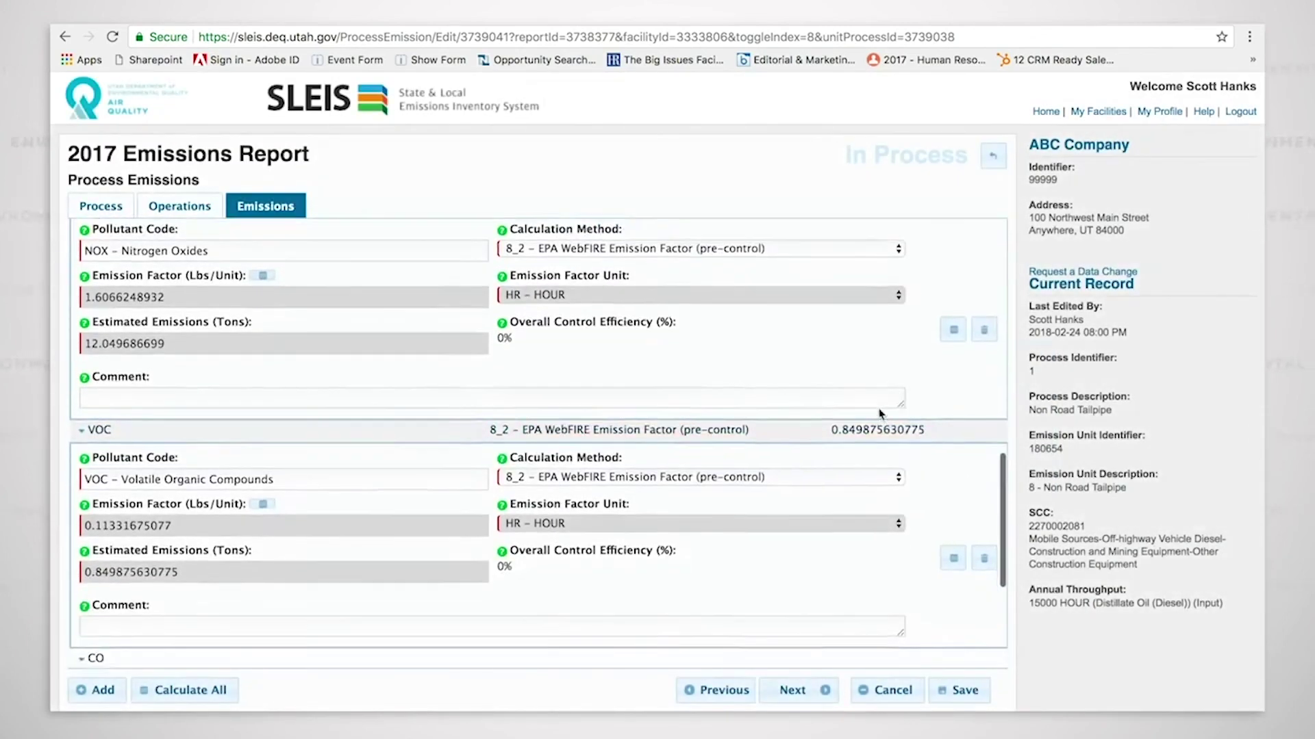
scroll(598, 494, down, 2)
click(602, 492)
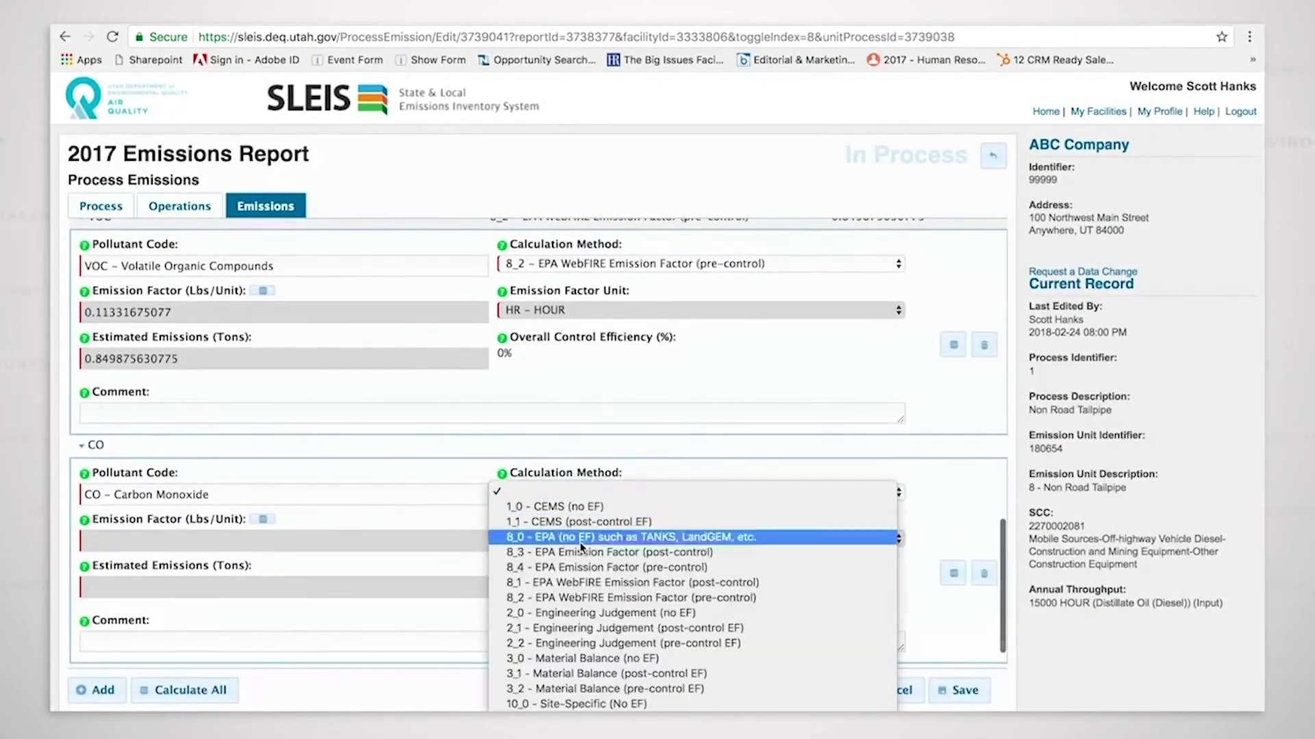
click(581, 598)
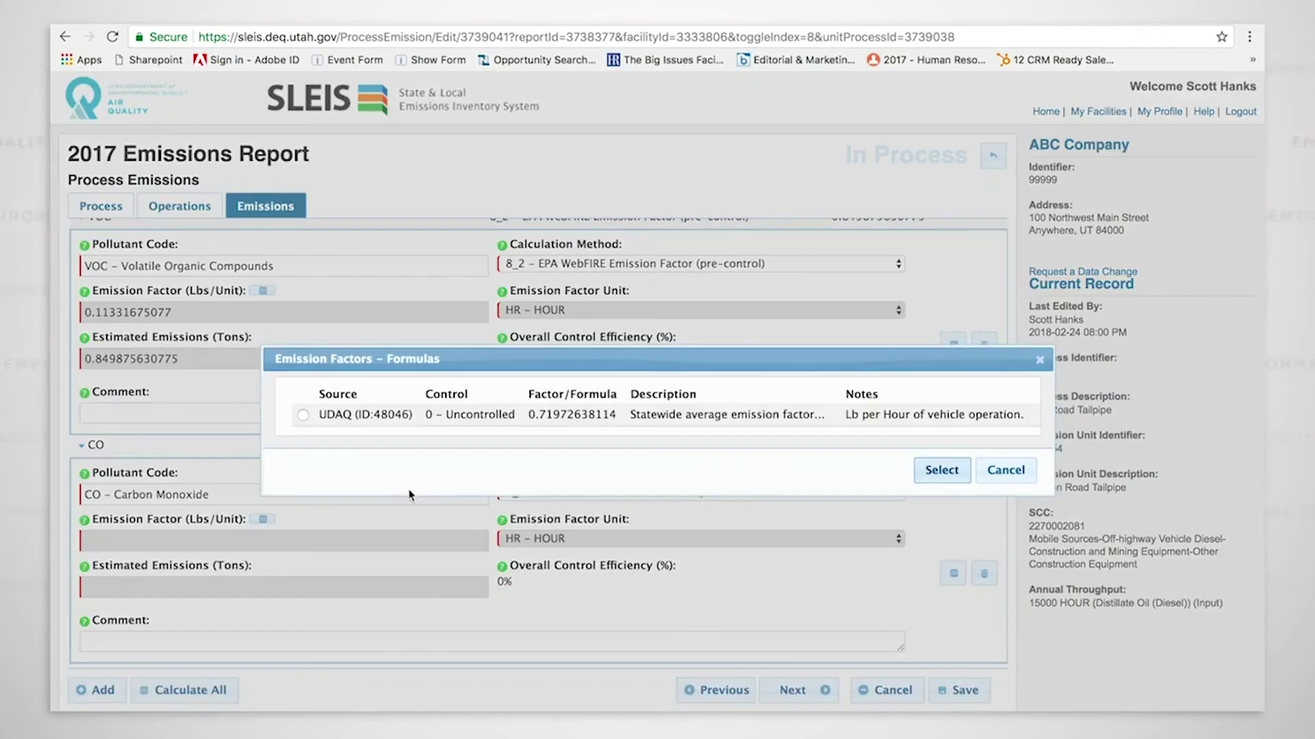
click(302, 415)
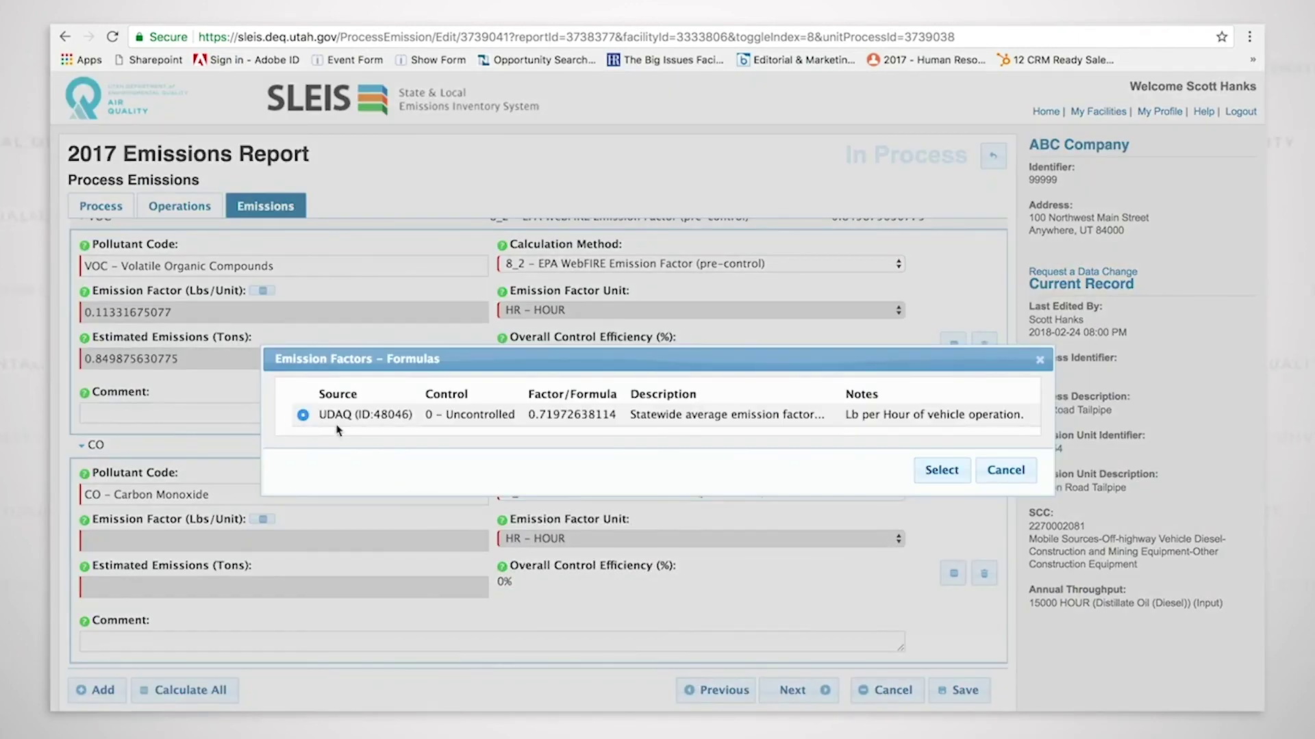
click(942, 471)
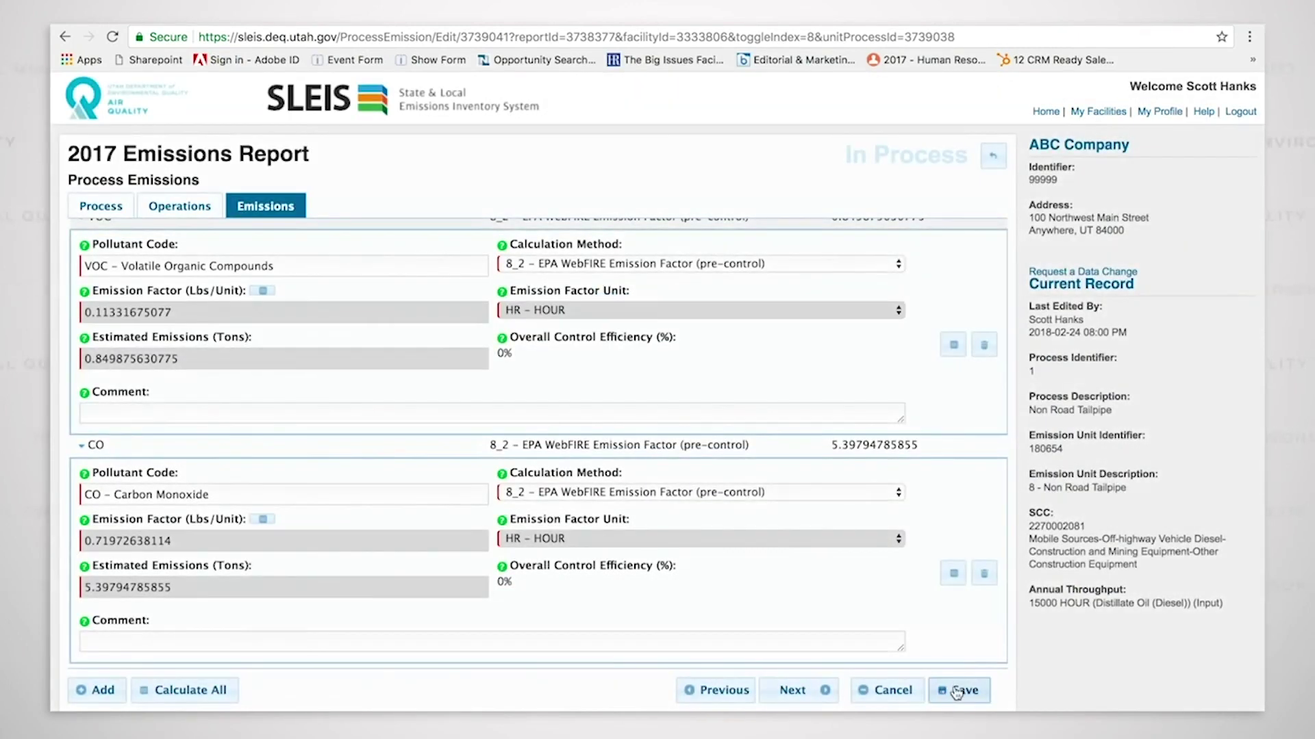
click(963, 696)
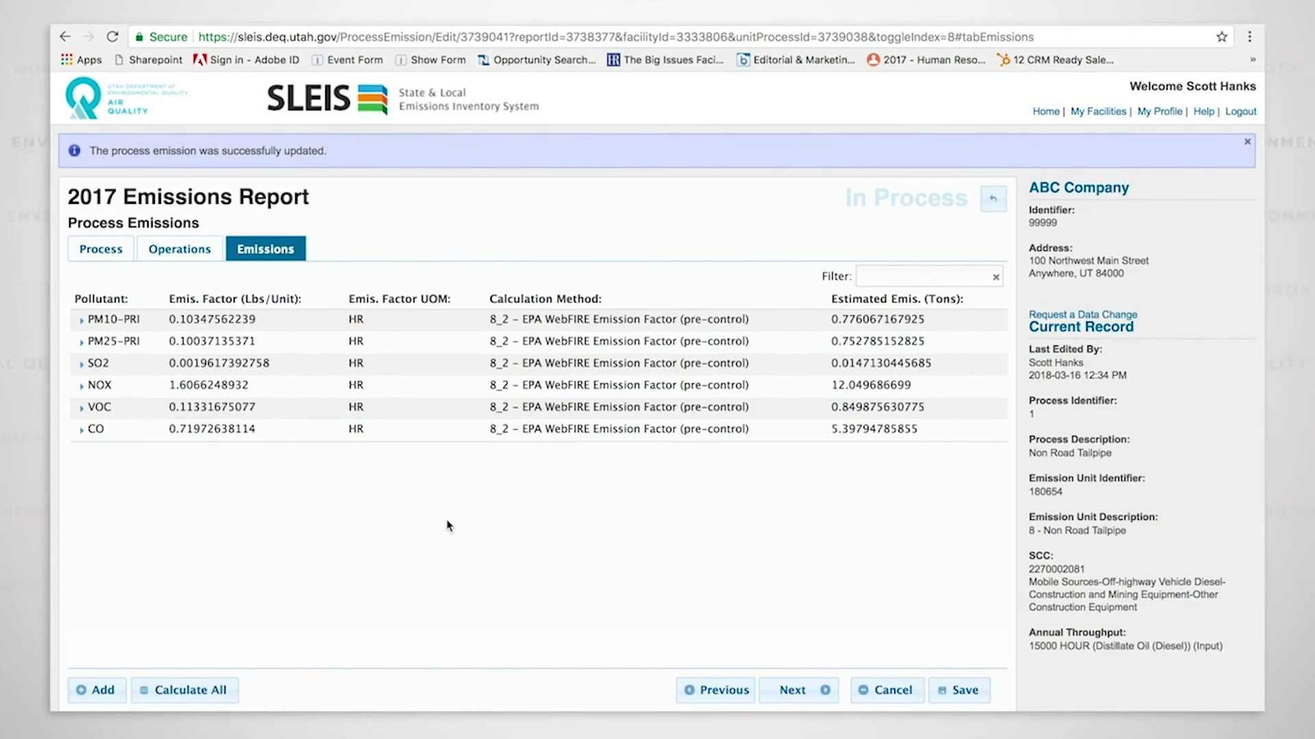
- Review the Non Road Tailpipe's annual throughput and pollutant emissions, and return to its process details
click(118, 250)
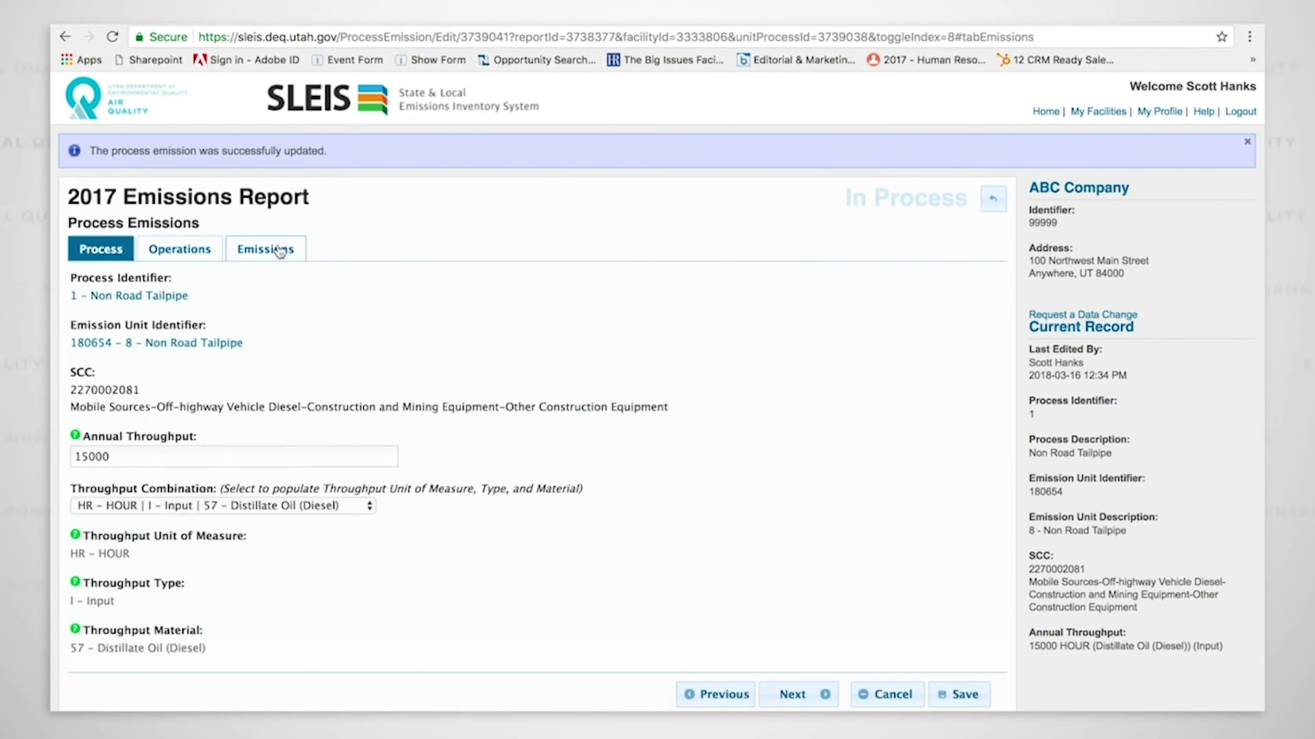
click(299, 257)
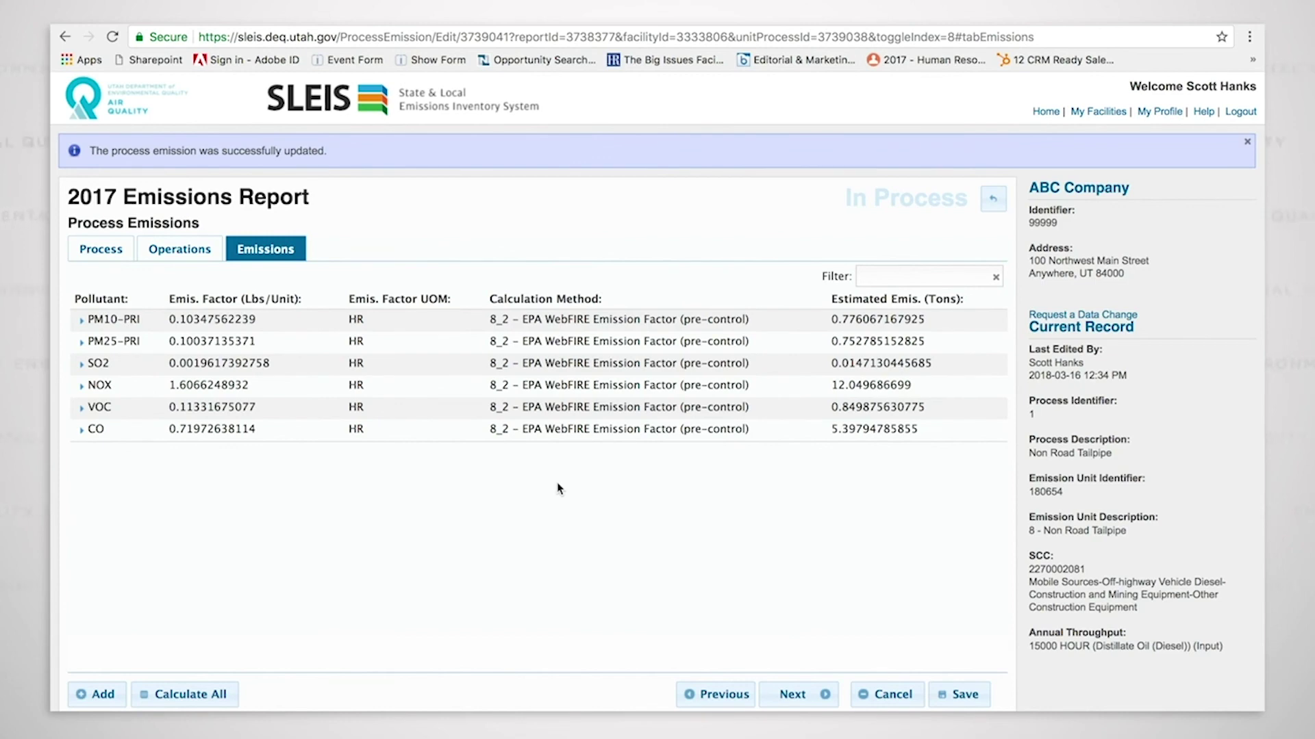
click(994, 201)
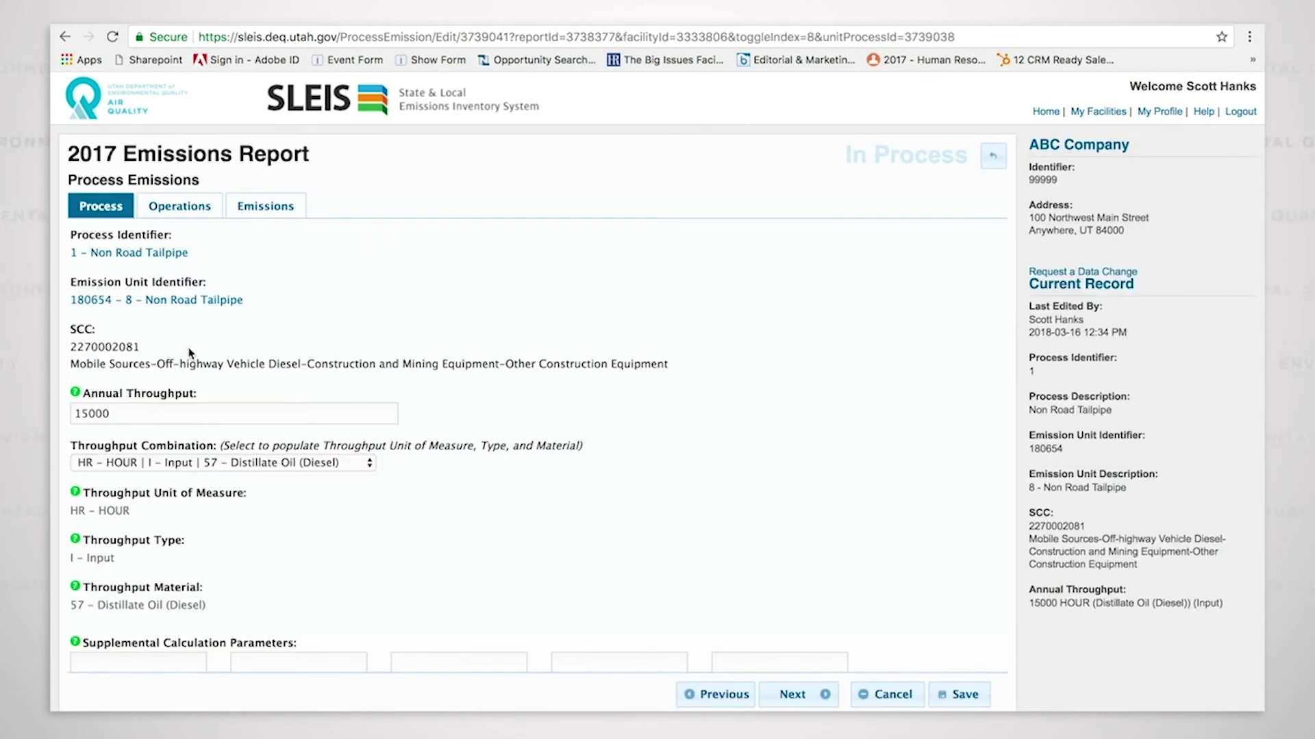